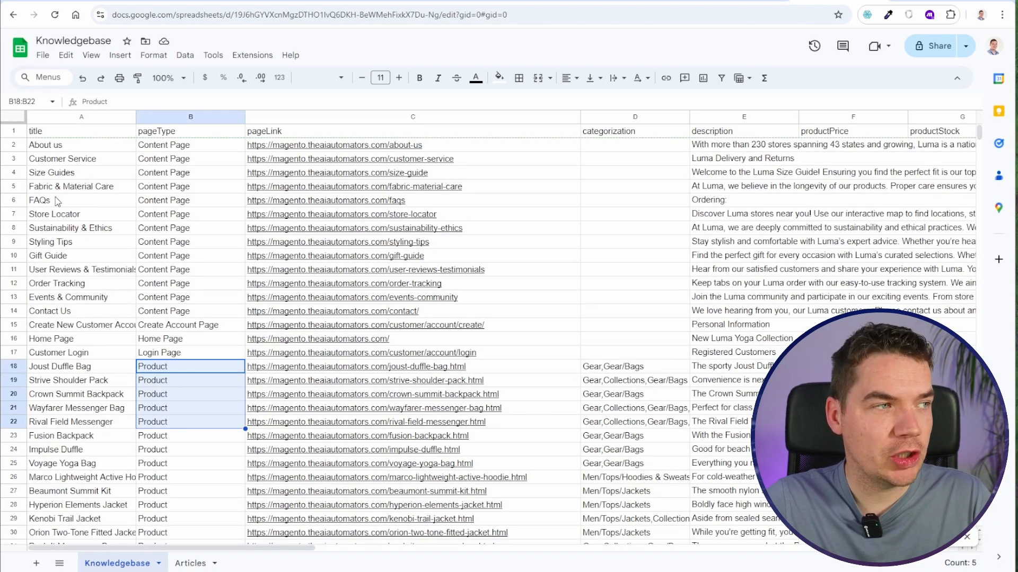
- Review the content pages and products listed in the Knowledgebase sheet
{"action": "left_click_drag", "start_coordinate": [13, 145], "coordinate": [21, 256]}
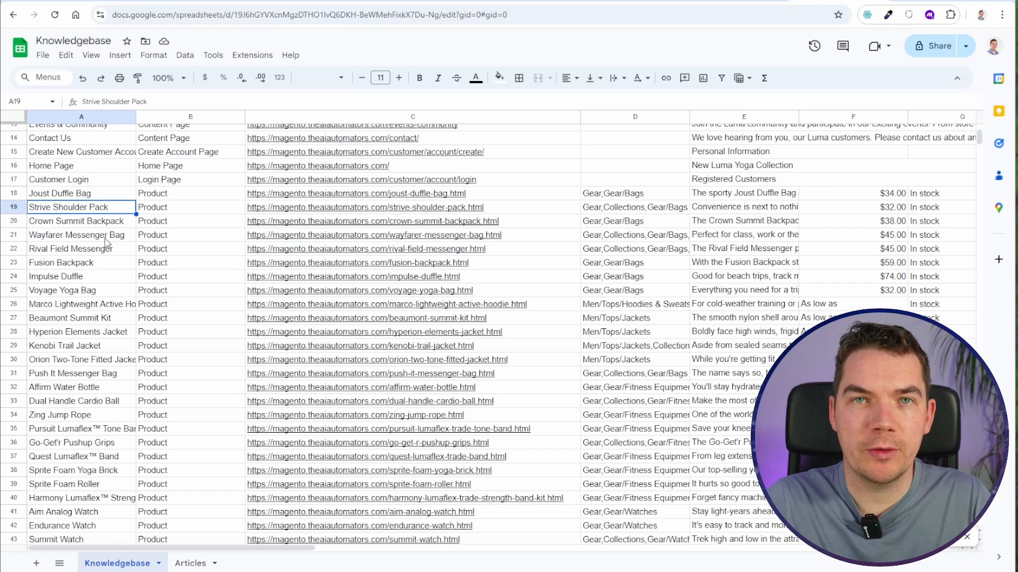
{"action": "scroll", "coordinate": [106, 244], "scroll_direction": "up", "scroll_amount": 4}
{"action": "left_click", "coordinate": [188, 257]}
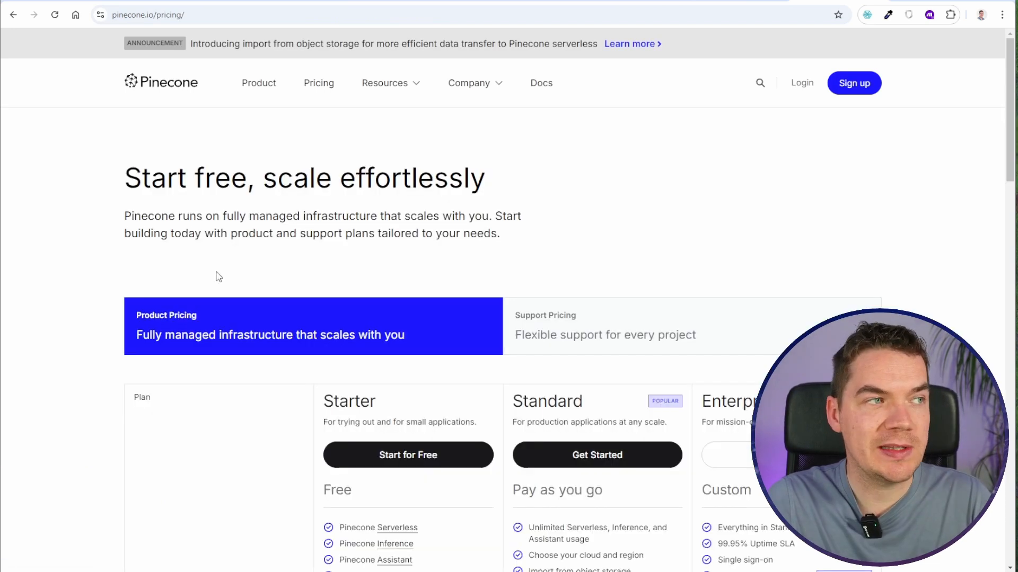
- Switch to the Pinecone website and examine its pricing plans, including the Starter plan's serverless index, inference and assistant limits
{"action": "scroll", "coordinate": [59, 393], "scroll_direction": "down", "scroll_amount": 3}
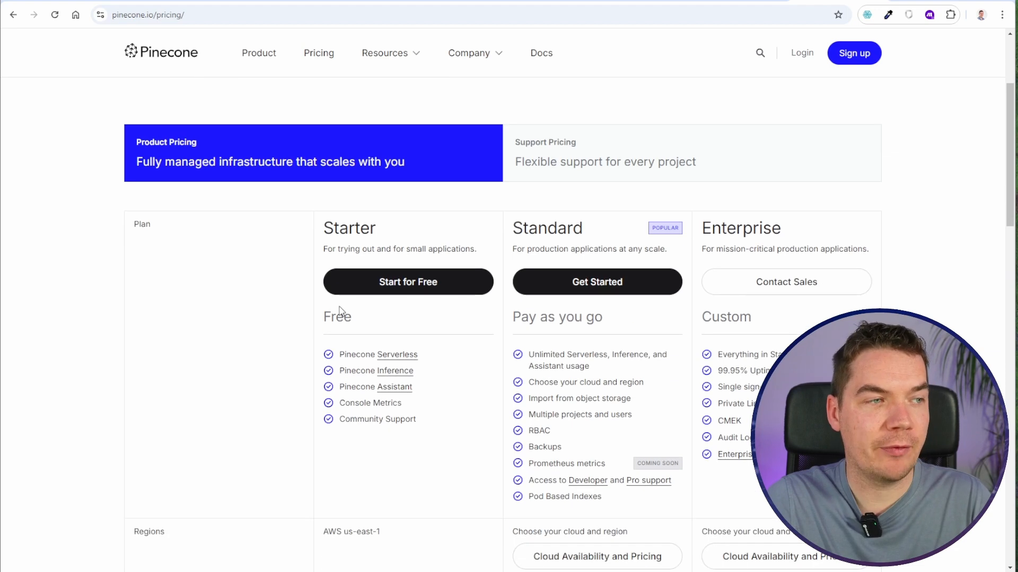
{"action": "scroll", "coordinate": [229, 373], "scroll_direction": "down", "scroll_amount": 5}
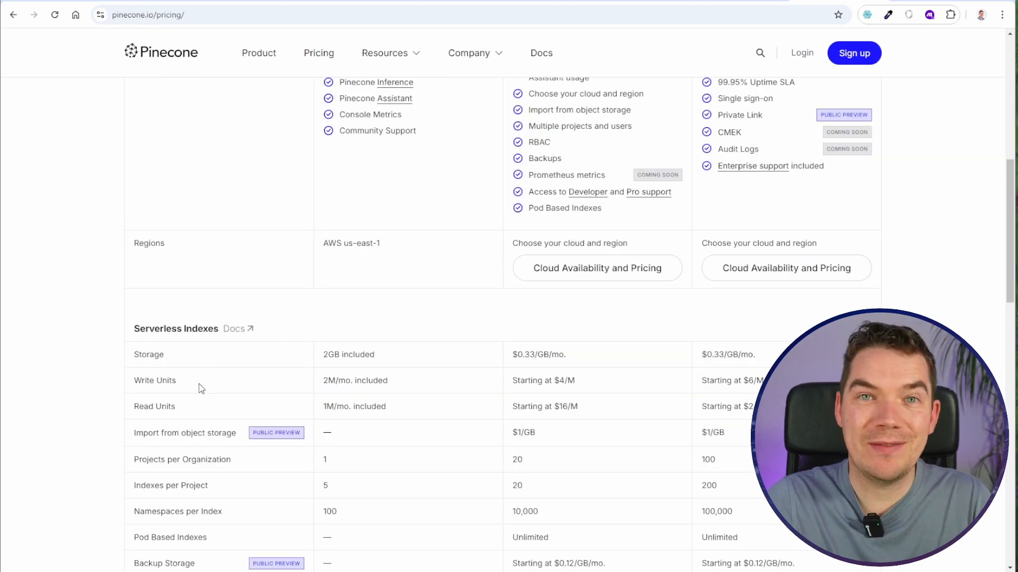
{"action": "left_click_drag", "start_coordinate": [356, 484], "coordinate": [159, 486]}
{"action": "scroll", "coordinate": [409, 387], "scroll_direction": "down", "scroll_amount": 8}
{"action": "scroll", "coordinate": [379, 215], "scroll_direction": "up", "scroll_amount": 14}
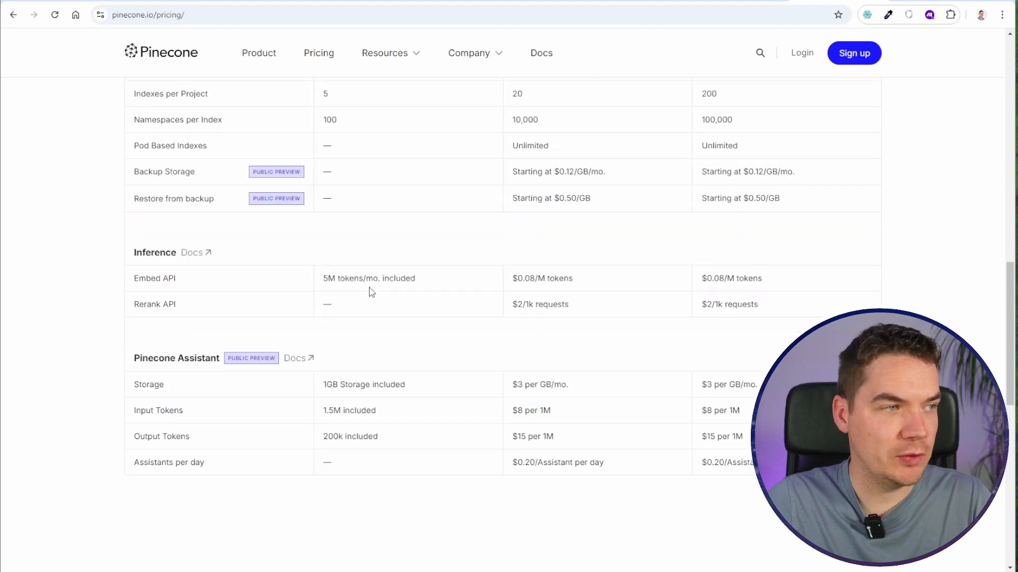
{"action": "scroll", "coordinate": [391, 334], "scroll_direction": "up", "scroll_amount": 3}
{"action": "scroll", "coordinate": [468, 316], "scroll_direction": "down", "scroll_amount": 1}
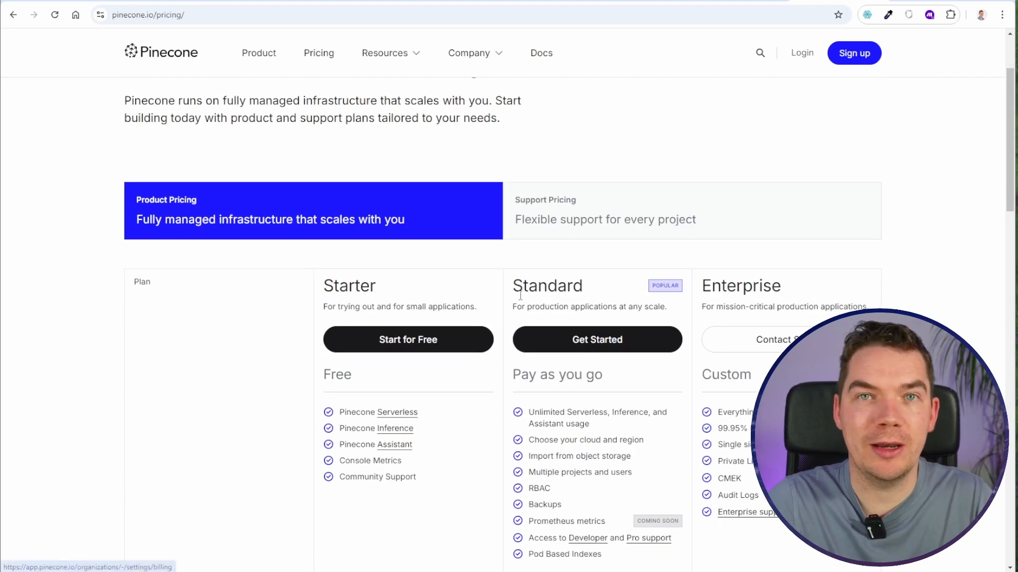
{"action": "left_click", "coordinate": [525, 337]}
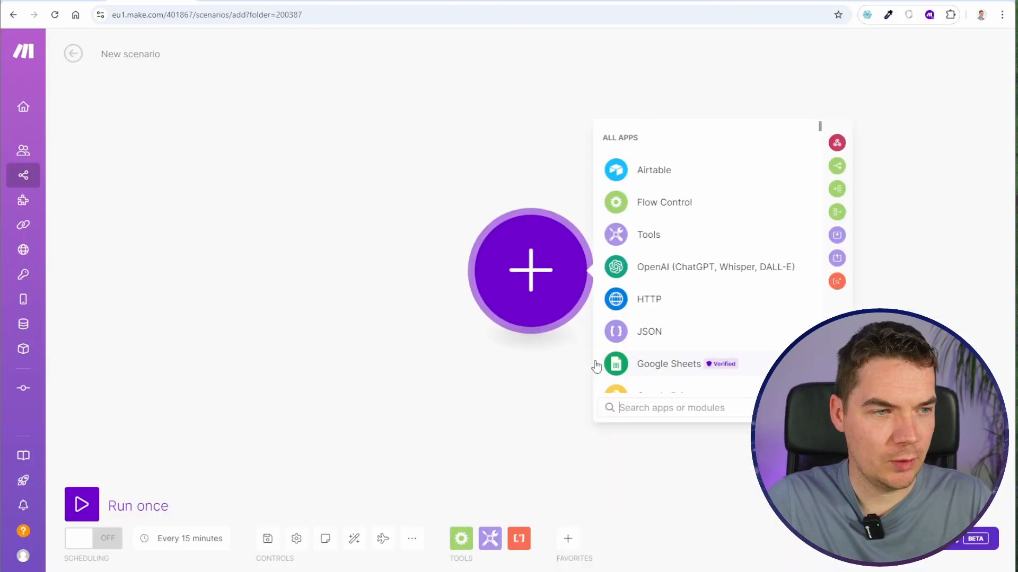
- Add a Google Sheets Get Range Values module in Make and point it to the Knowledgebase spreadsheet and its Knowledgebase sheet
{"action": "left_click", "coordinate": [671, 365]}
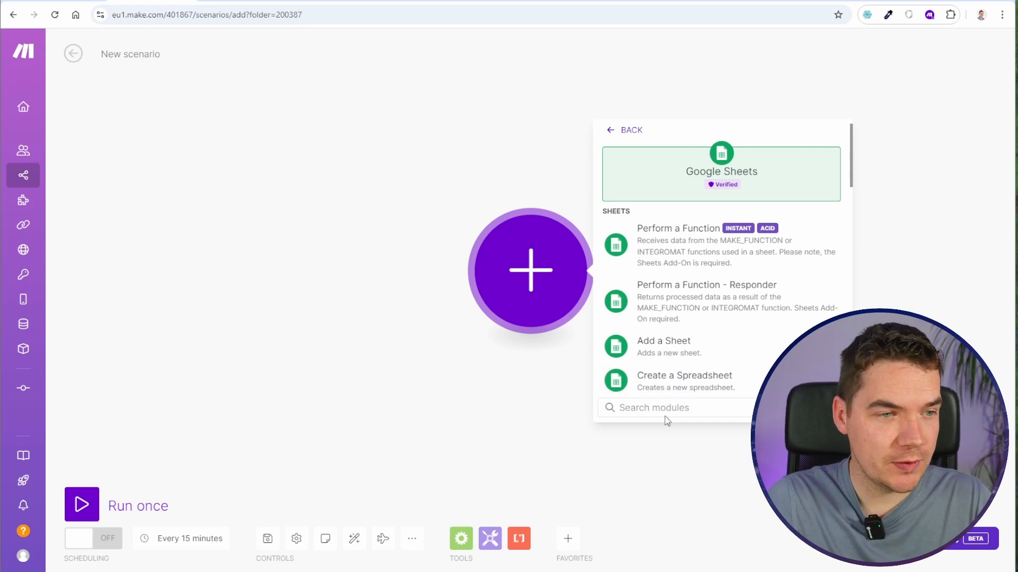
{"action": "type", "text": "get"}
{"action": "left_click", "coordinate": [670, 230]}
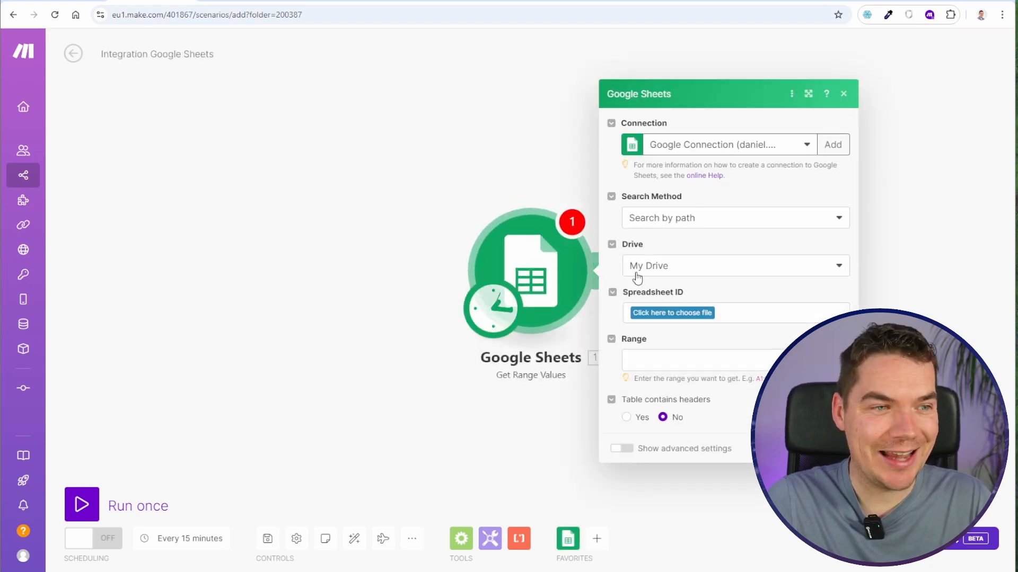
{"action": "left_click", "coordinate": [568, 306]}
{"action": "left_click", "coordinate": [631, 322]}
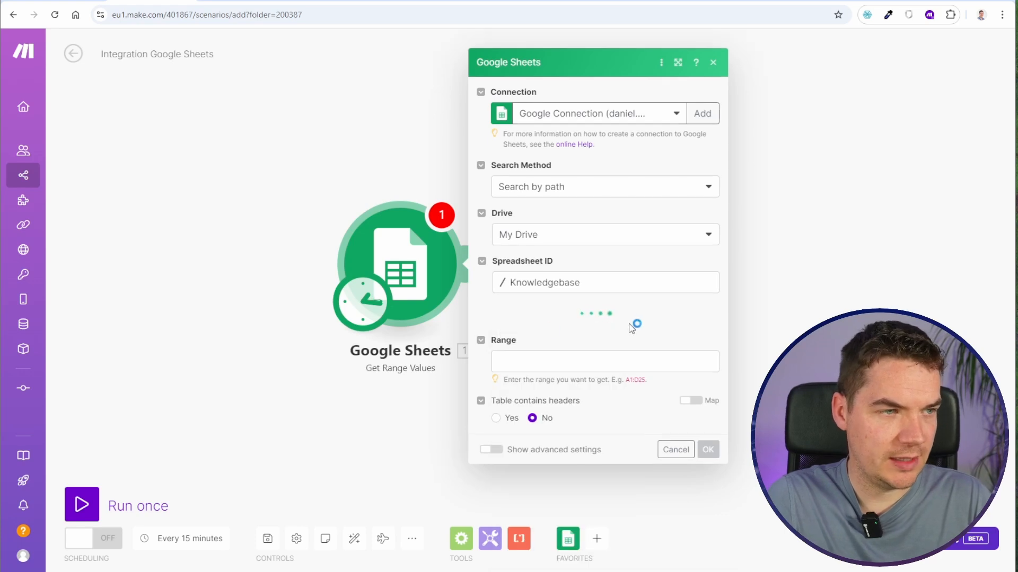
{"action": "left_click", "coordinate": [531, 350]}
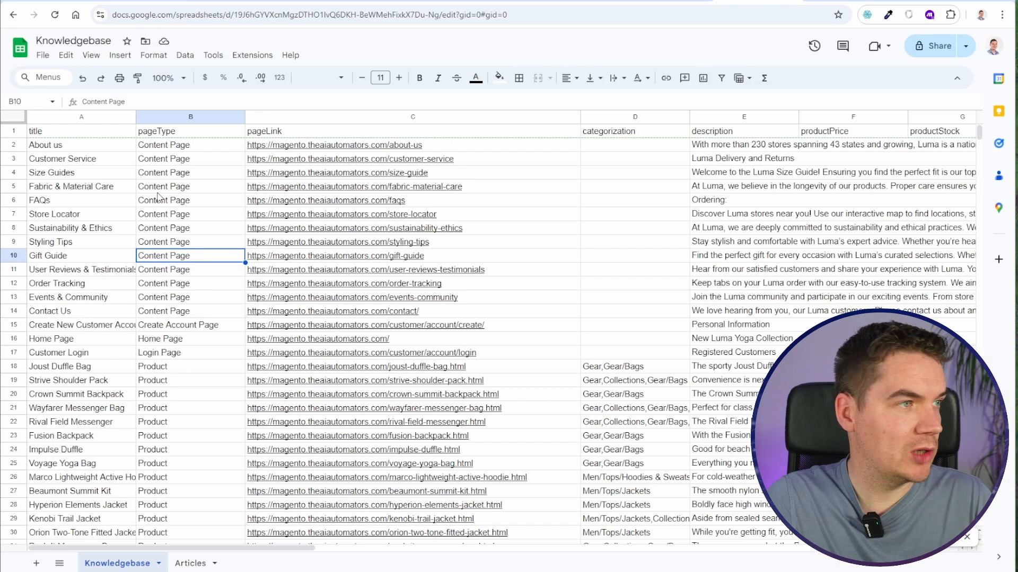
- Check the sheet's extent, then set the module's range to A2:M51 with table headers in row A1:M1
{"action": "left_click", "coordinate": [79, 134]}
{"action": "key", "text": "ctrl+Right"}
{"action": "key", "text": "ctrl+Right"}
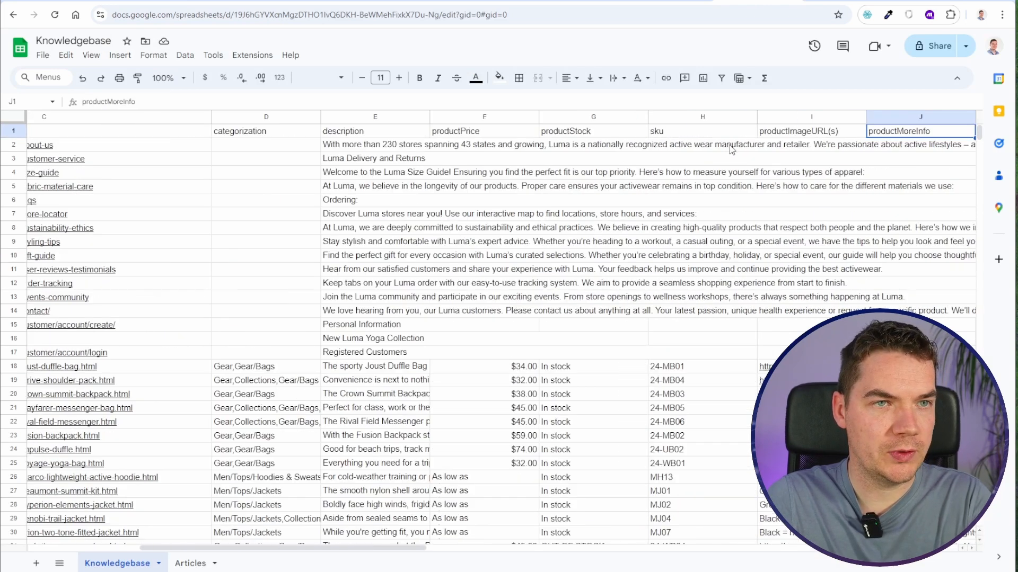
{"action": "scroll", "coordinate": [53, 390], "scroll_direction": "down", "scroll_amount": 12}
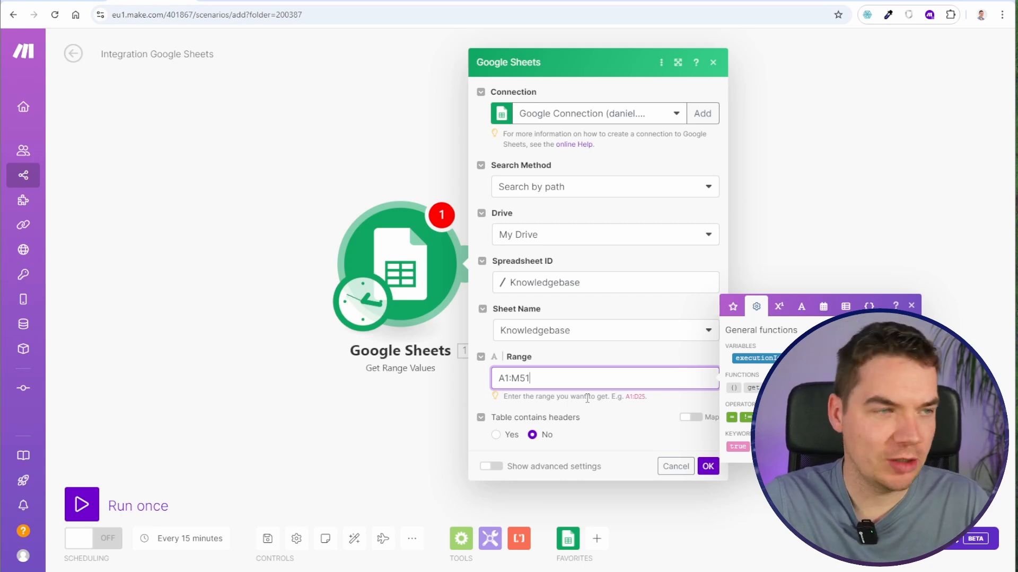
{"action": "left_click", "coordinate": [496, 435]}
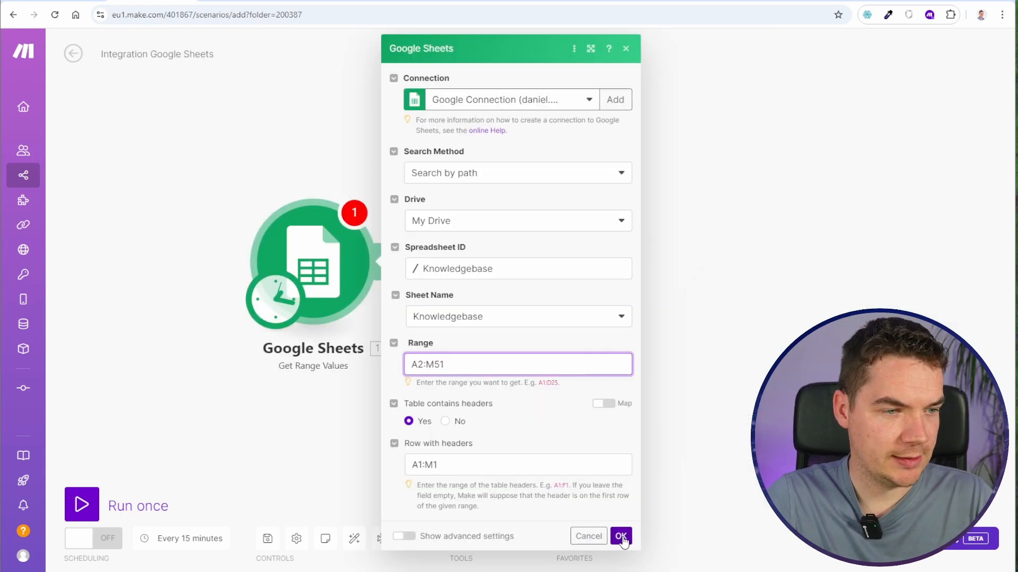
{"action": "left_click", "coordinate": [618, 536]}
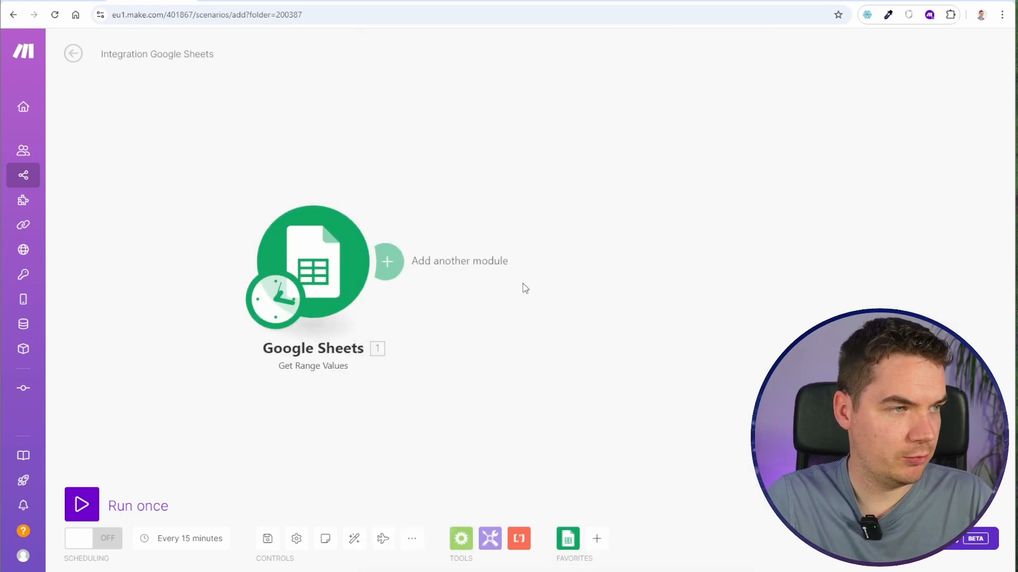
- Run the scenario once and inspect the row bundles returned by the Google Sheets module
{"action": "left_click", "coordinate": [100, 503]}
{"action": "left_click", "coordinate": [354, 190]}
{"action": "scroll", "coordinate": [441, 260], "scroll_direction": "down", "scroll_amount": 6}
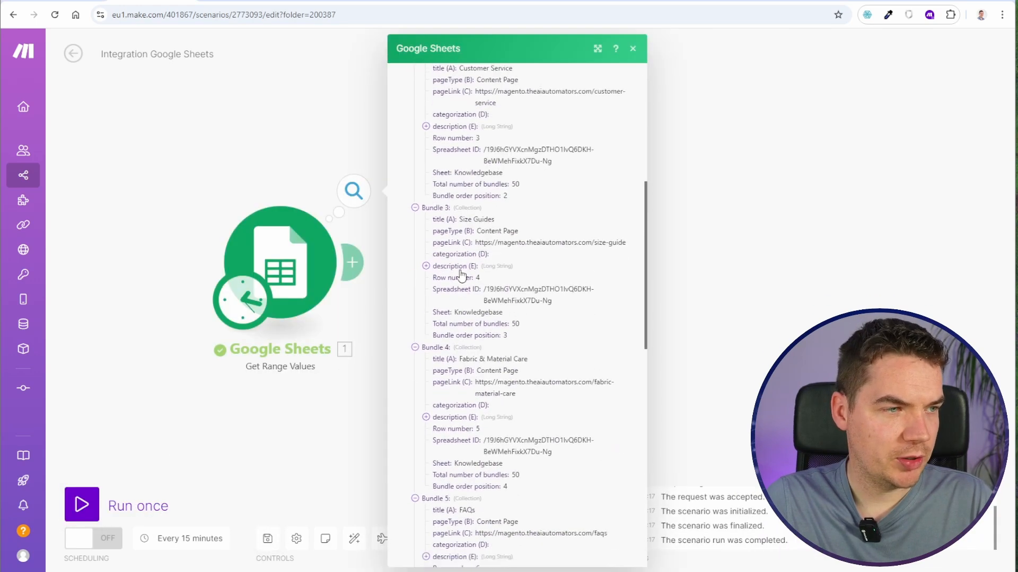
{"action": "scroll", "coordinate": [461, 275], "scroll_direction": "down", "scroll_amount": 12}
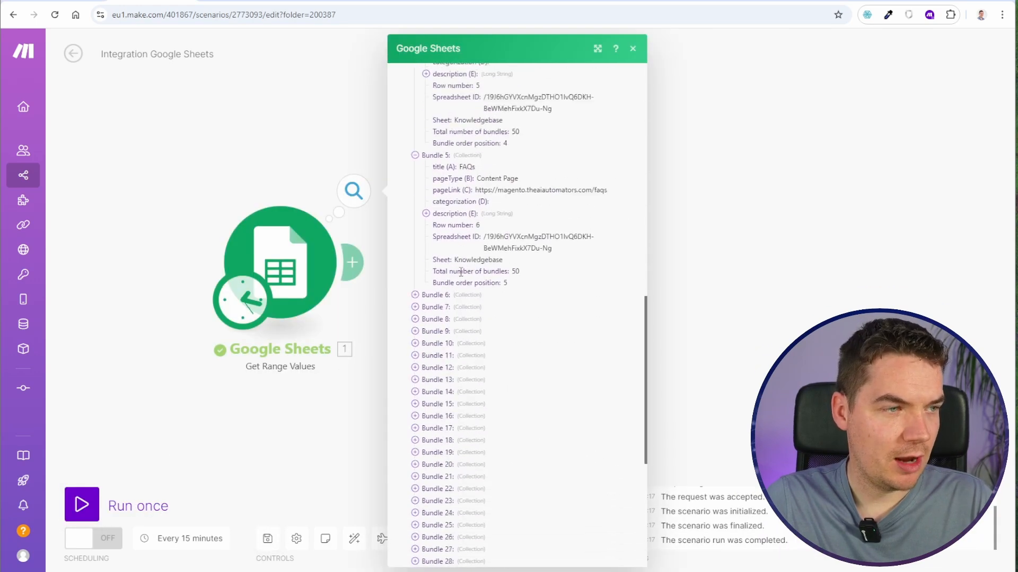
{"action": "scroll", "coordinate": [456, 354], "scroll_direction": "up", "scroll_amount": 15}
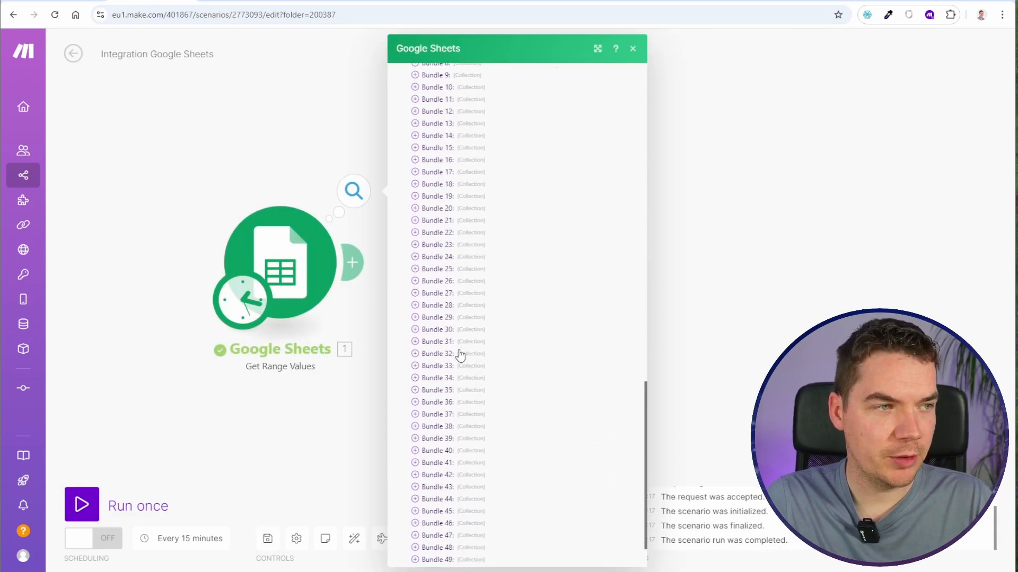
{"action": "left_click", "coordinate": [297, 134]}
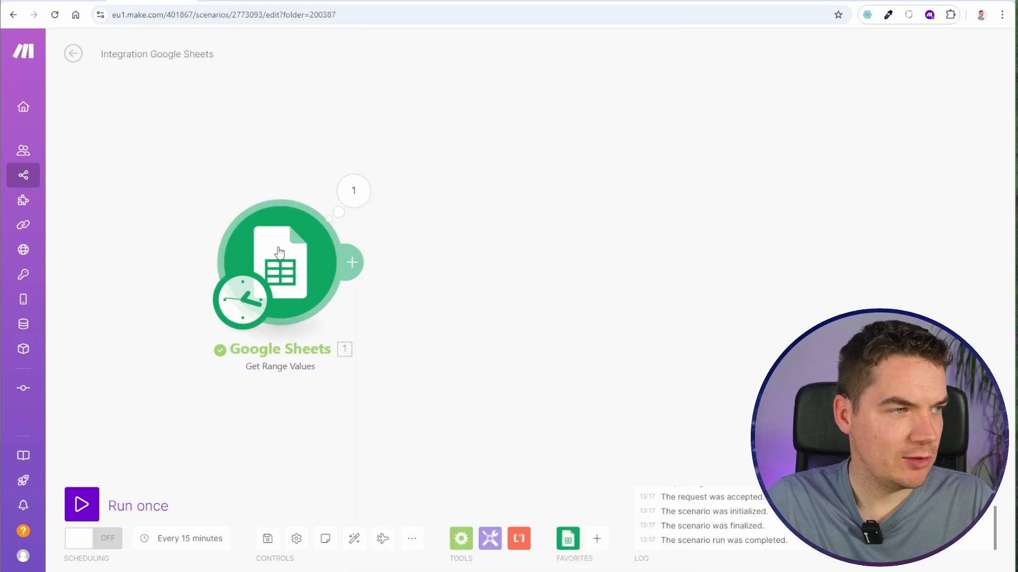
- Limit the Google Sheets module's range to A2:M4
{"action": "left_click", "coordinate": [280, 249]}
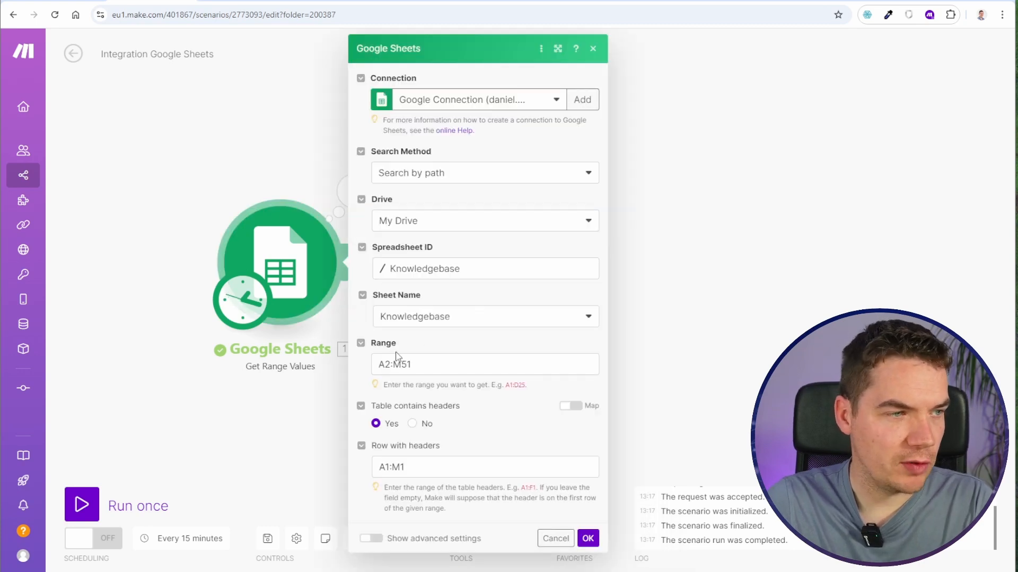
{"action": "left_click_drag", "start_coordinate": [403, 368], "coordinate": [414, 368]}
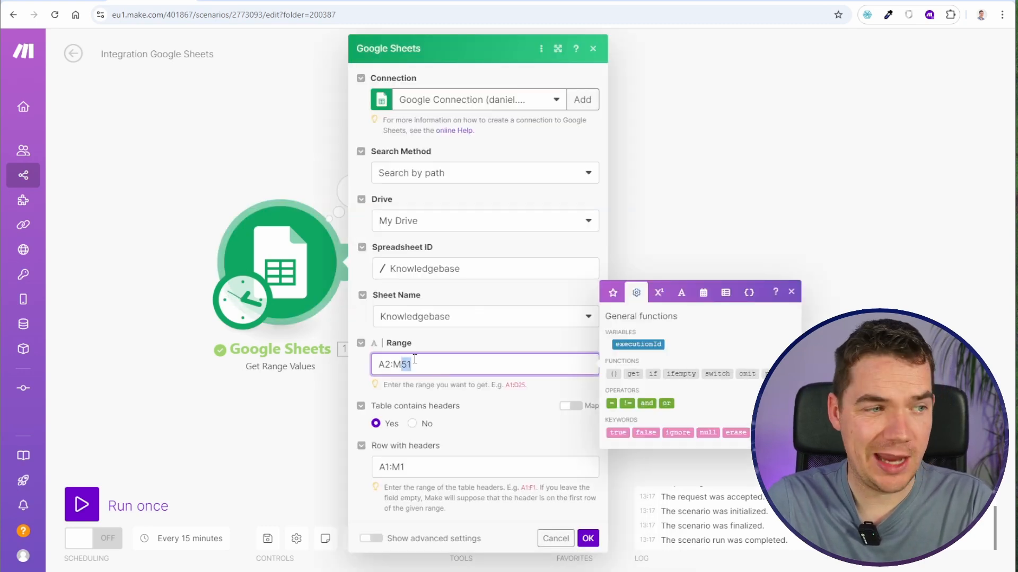
{"action": "type", "text": "6"}
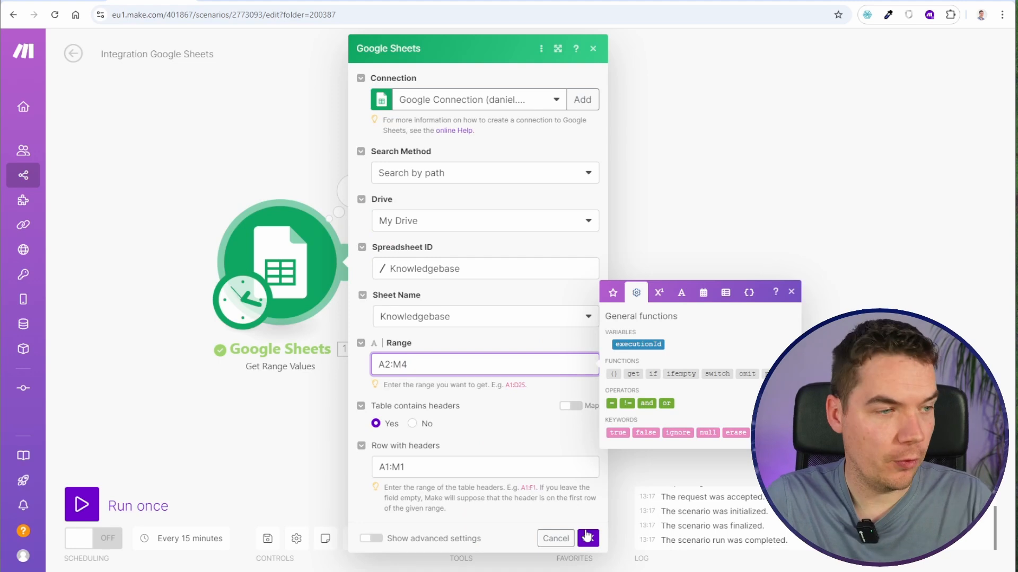
{"action": "left_click", "coordinate": [588, 538]}
- Save the scenario and run it once to check the bundles from the reduced range
{"action": "left_click", "coordinate": [267, 536]}
{"action": "left_click", "coordinate": [90, 505]}
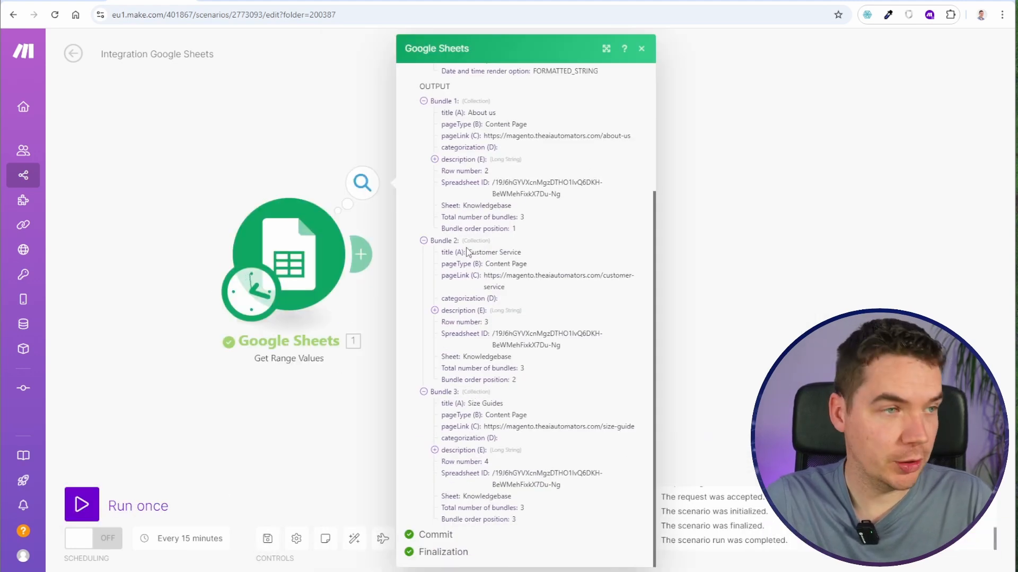
{"action": "left_click", "coordinate": [384, 231]}
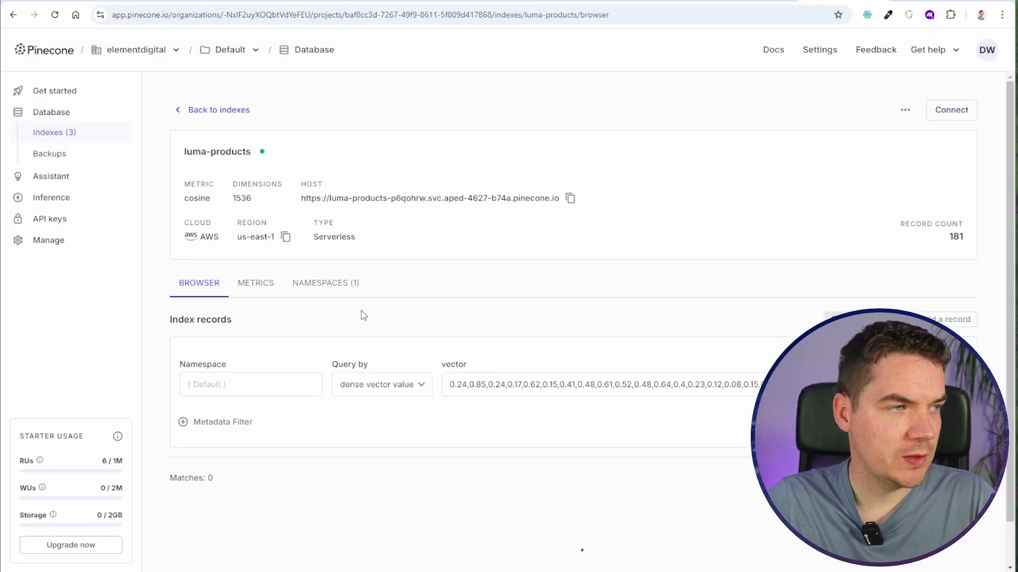
- Open the first match in Pinecone's luma-products index for editing and copy its text metadata into a text editor
{"action": "scroll", "coordinate": [363, 316], "scroll_direction": "down", "scroll_amount": 5}
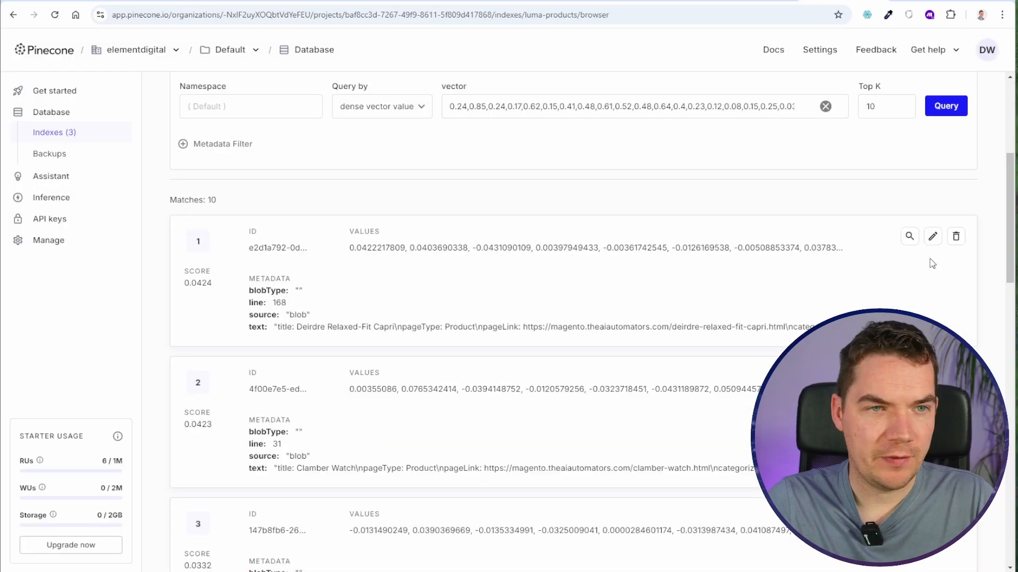
{"action": "left_click", "coordinate": [932, 236]}
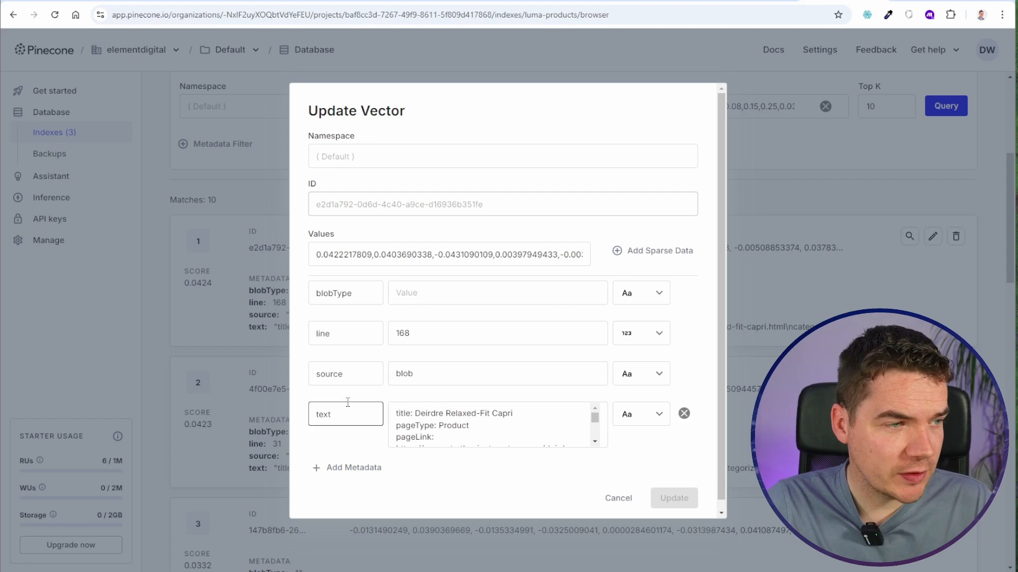
{"action": "left_click", "coordinate": [469, 416]}
{"action": "key", "text": "ctrl+a"}
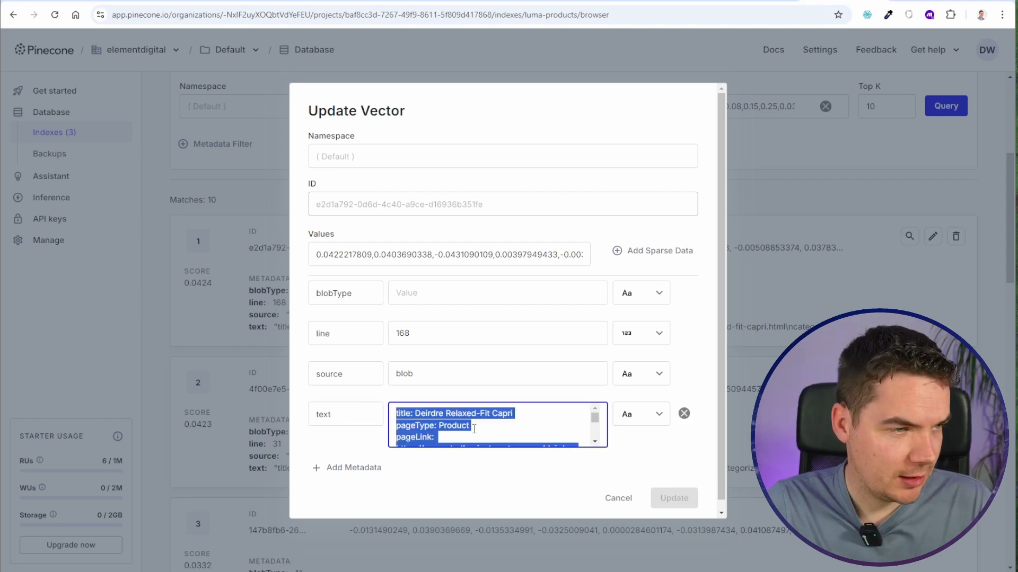
{"action": "key", "text": "super+s"}
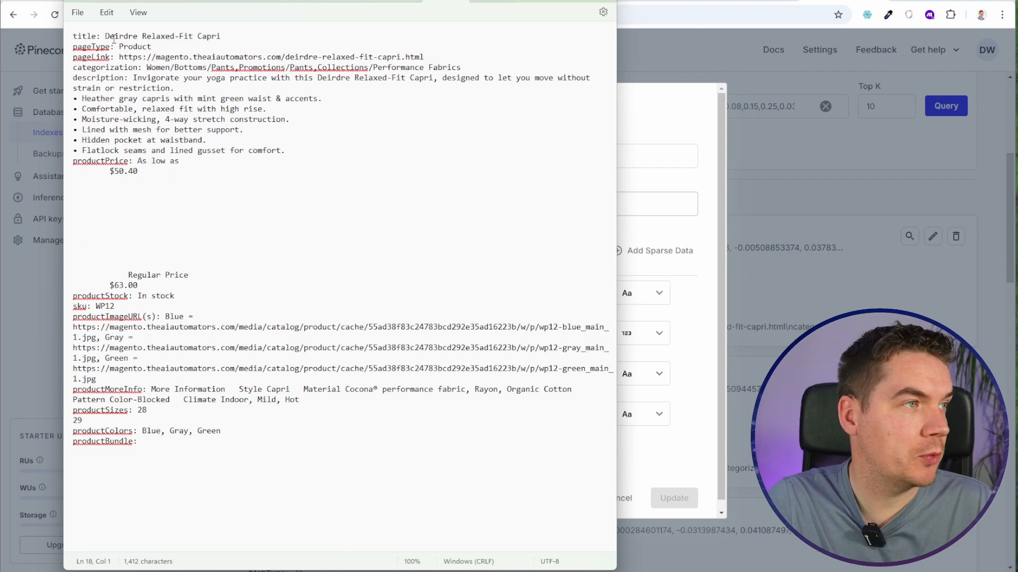
- Examine the record's title, description, page link, categorization, price and image URL fields in the text editor
{"action": "left_click_drag", "start_coordinate": [110, 36], "coordinate": [179, 36]}
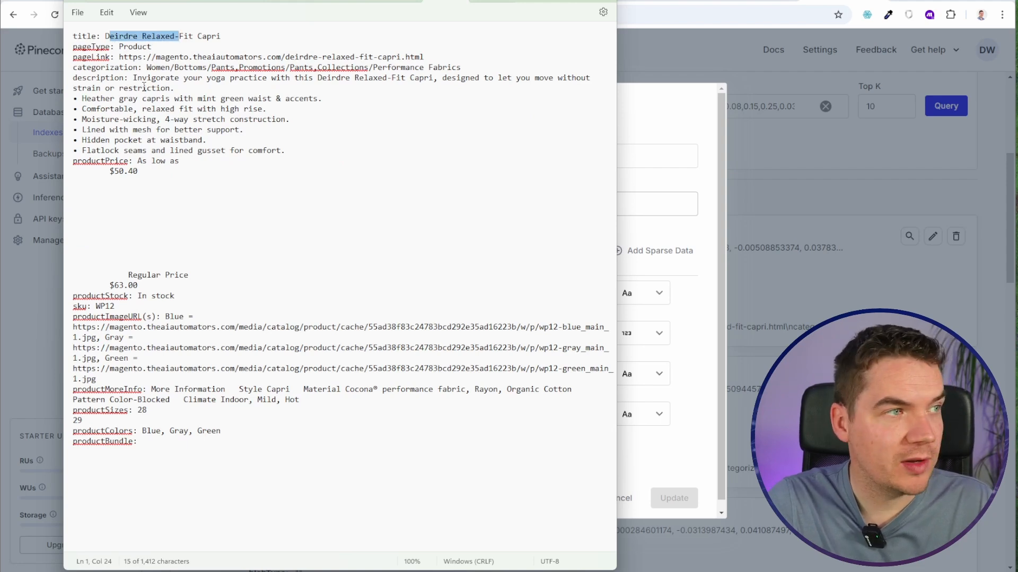
{"action": "left_click_drag", "start_coordinate": [114, 78], "coordinate": [155, 98]}
{"action": "left_click_drag", "start_coordinate": [128, 57], "coordinate": [252, 59]}
{"action": "left_click", "coordinate": [202, 67]}
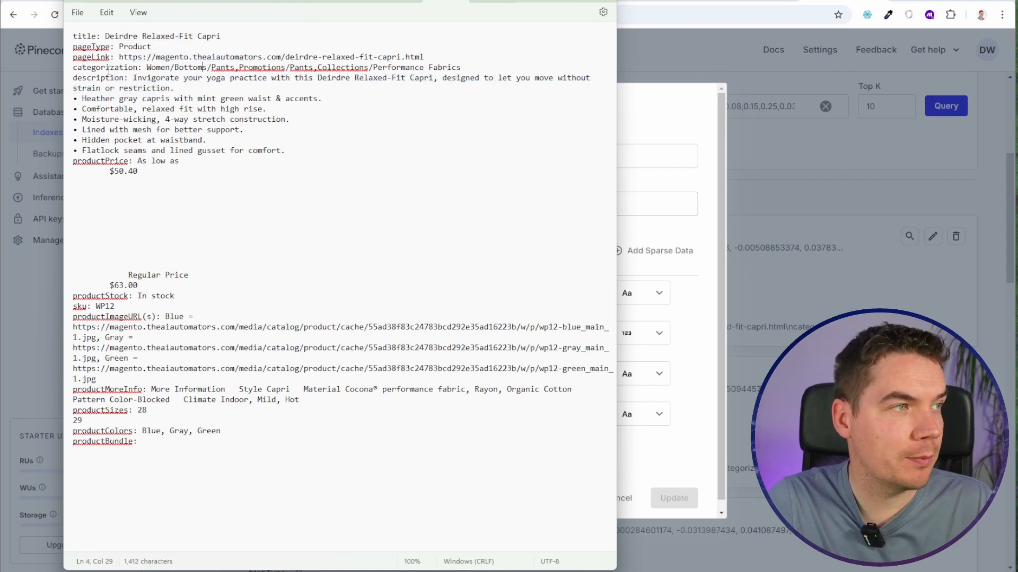
{"action": "left_click_drag", "start_coordinate": [162, 213], "coordinate": [161, 267]}
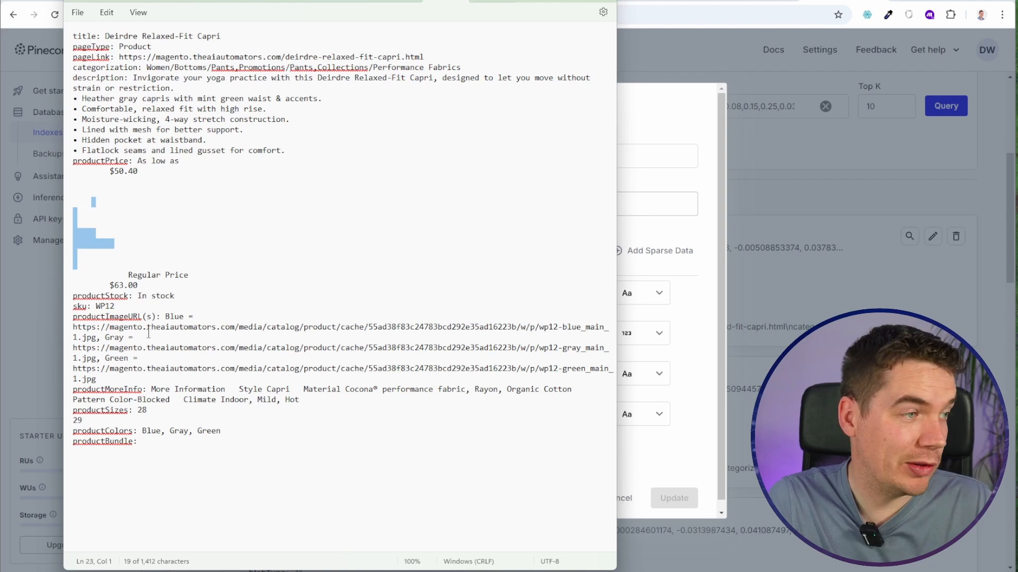
{"action": "left_click_drag", "start_coordinate": [109, 327], "coordinate": [172, 359]}
{"action": "left_click", "coordinate": [176, 370]}
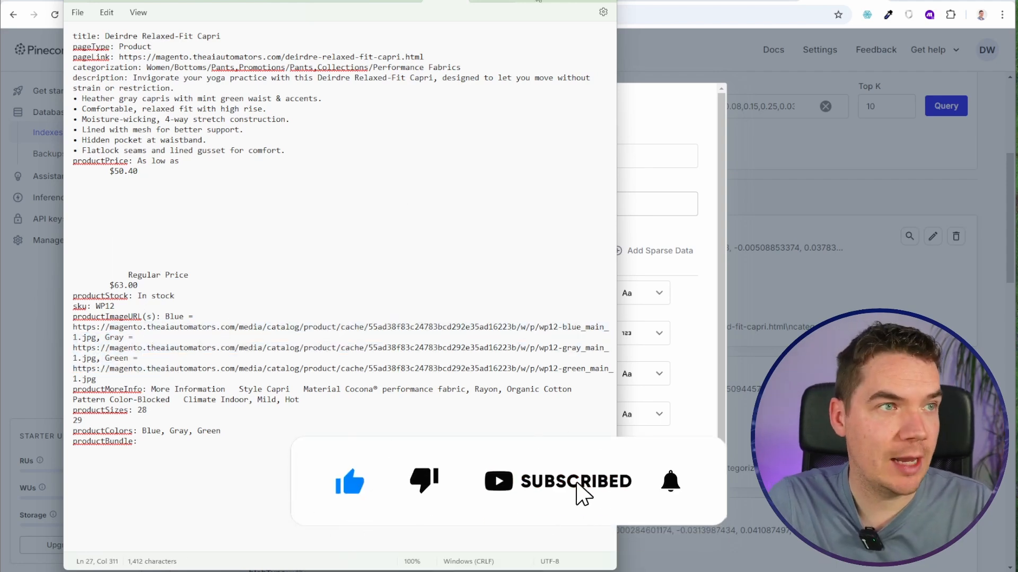
{"action": "left_click", "coordinate": [233, 275]}
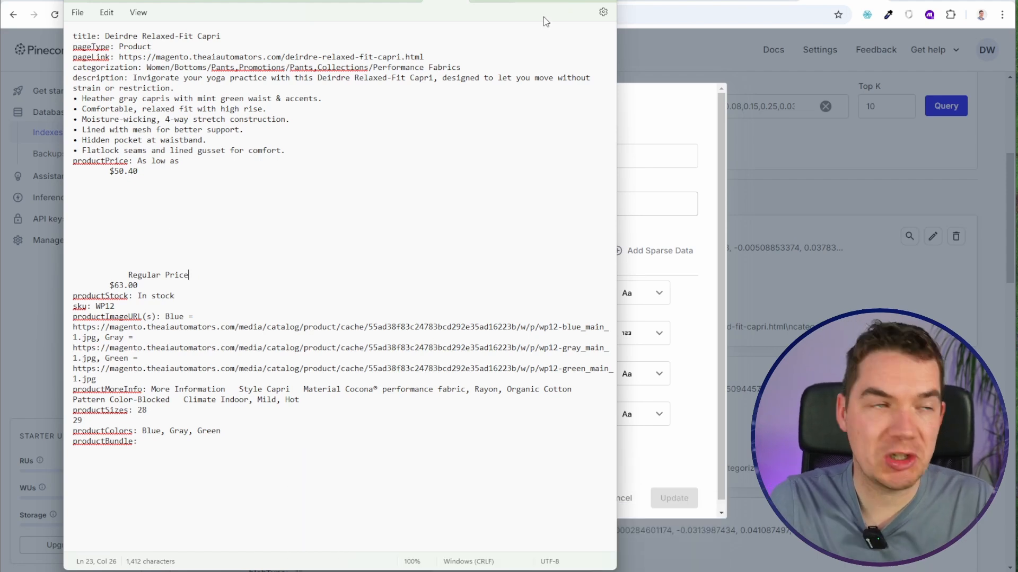
- Return to Pinecone's vector record and compare its numeric values with its text metadata
{"action": "key", "text": "alt+Tab"}
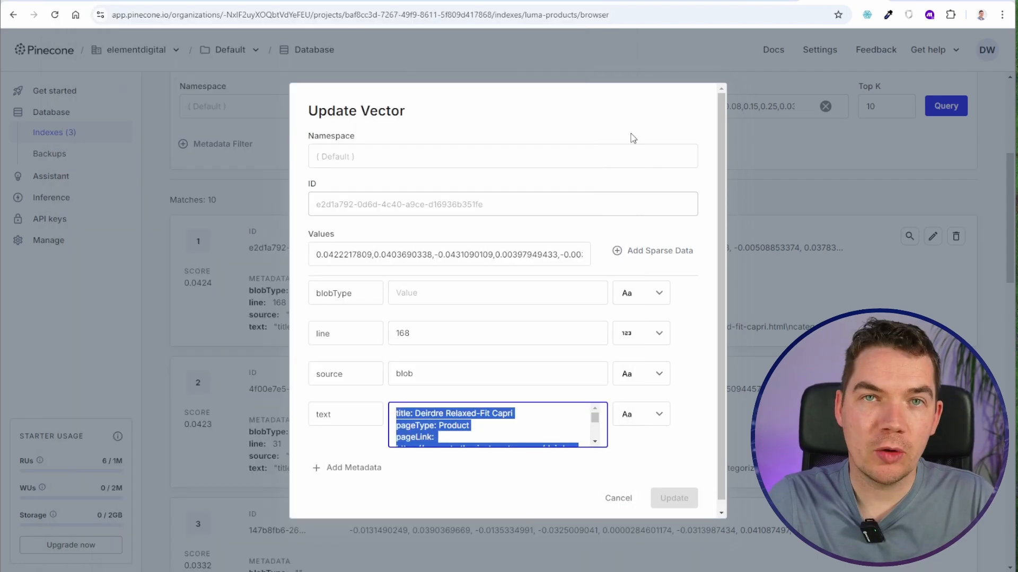
{"action": "left_click", "coordinate": [361, 258]}
{"action": "left_click_drag", "start_coordinate": [328, 256], "coordinate": [462, 259]}
{"action": "left_click", "coordinate": [353, 252]}
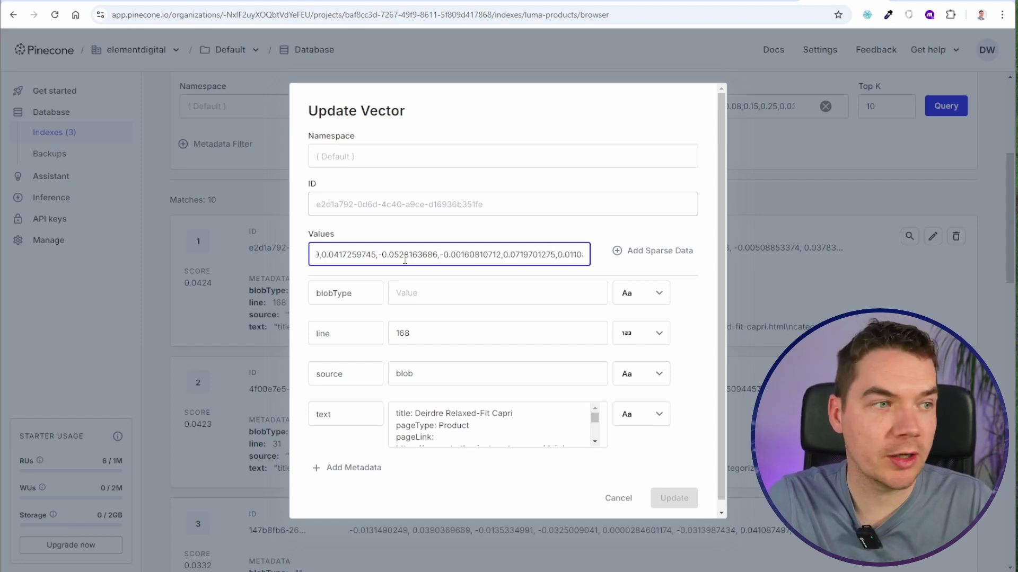
{"action": "left_click_drag", "start_coordinate": [415, 414], "coordinate": [440, 436]}
{"action": "left_click", "coordinate": [422, 415]}
{"action": "left_click", "coordinate": [438, 427]}
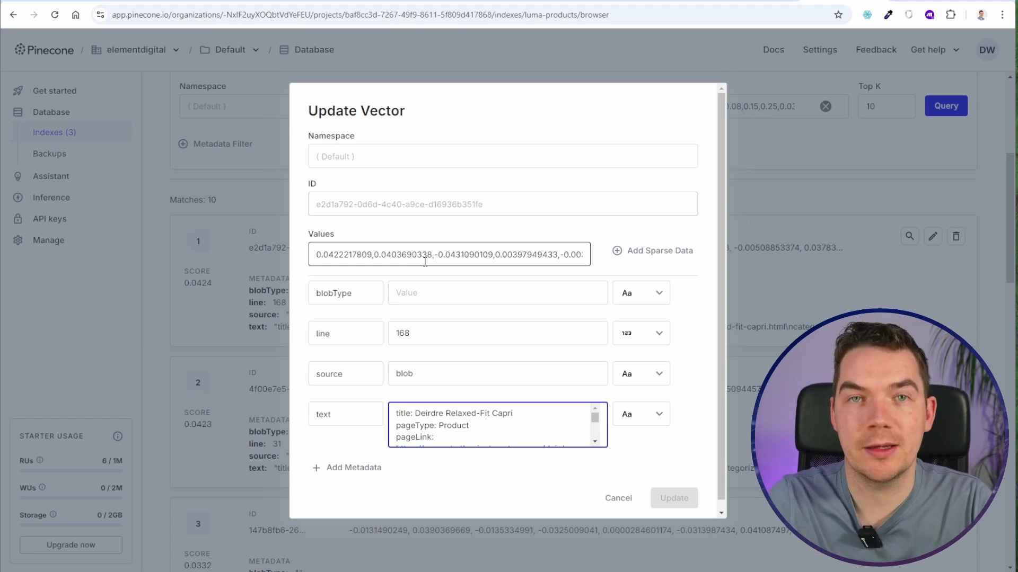
- Review the vector's numeric values in Pinecone and the text-embedding-3-small model in OpenAI's Embeddings guide
{"action": "left_click_drag", "start_coordinate": [387, 255], "coordinate": [480, 255]}
{"action": "left_click", "coordinate": [470, 256]}
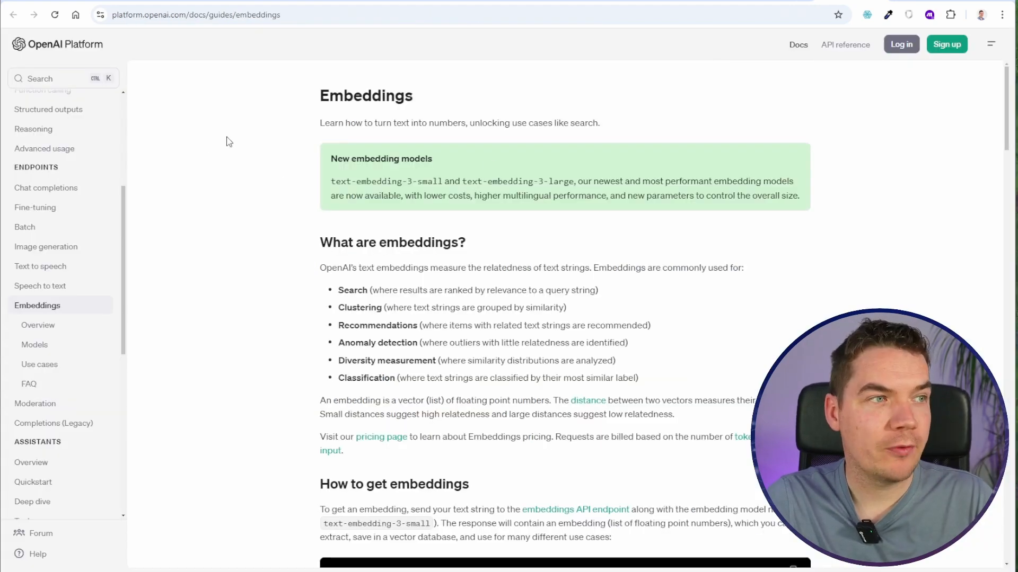
{"action": "scroll", "coordinate": [55, 207], "scroll_direction": "up", "scroll_amount": 4}
{"action": "scroll", "coordinate": [68, 234], "scroll_direction": "down", "scroll_amount": 4}
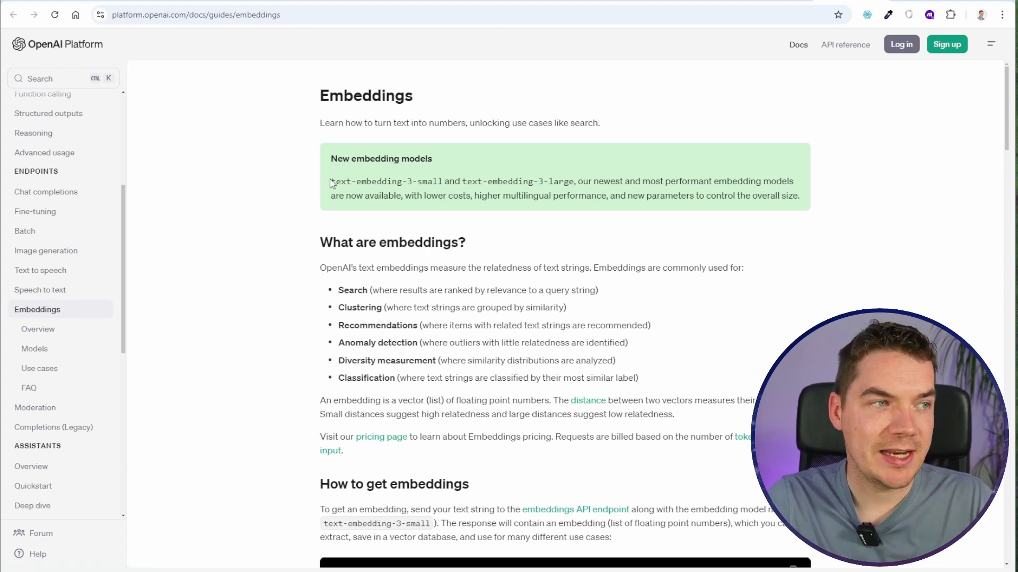
{"action": "left_click_drag", "start_coordinate": [330, 181], "coordinate": [443, 187]}
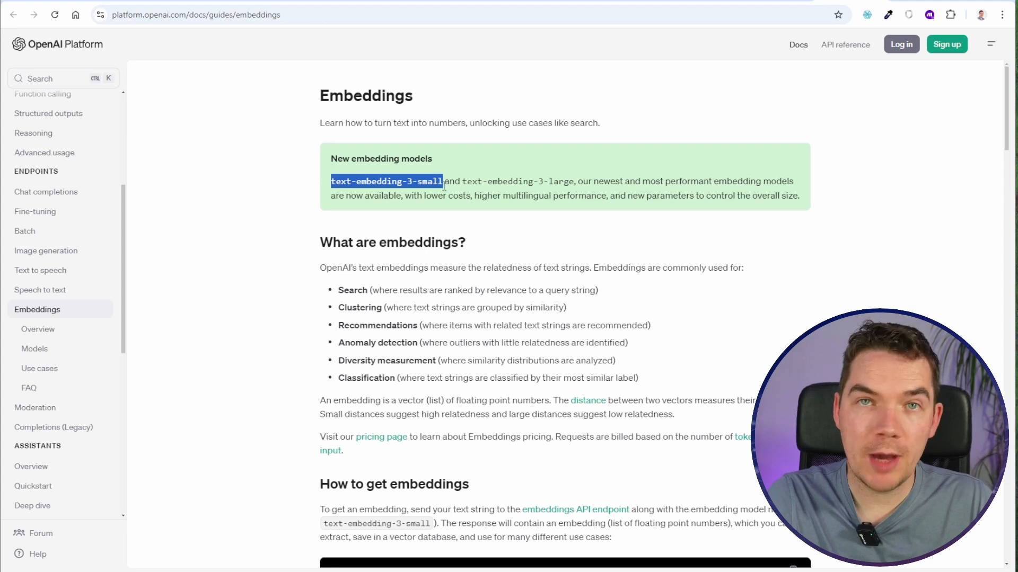
{"action": "left_click", "coordinate": [411, 192]}
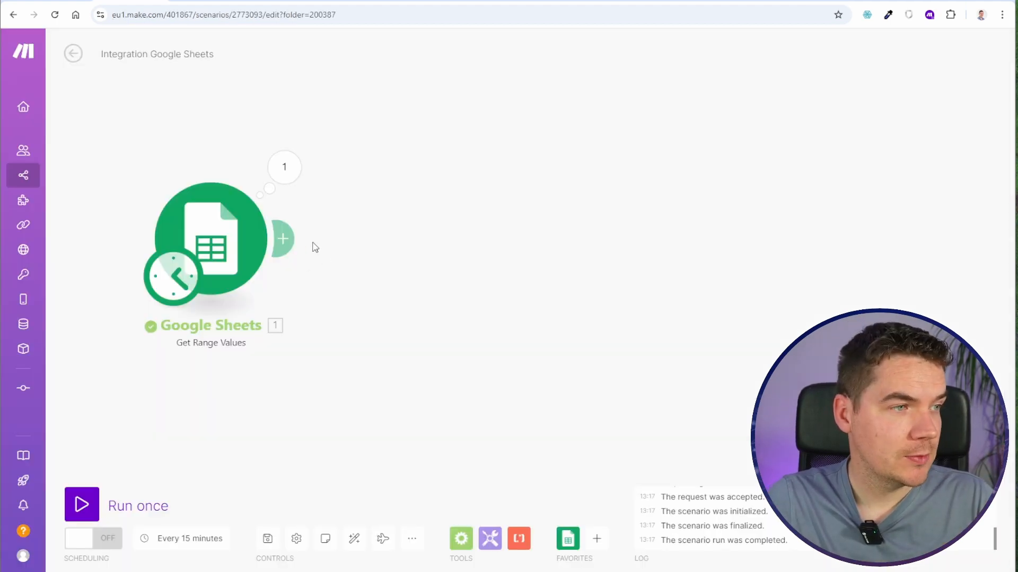
- In Make, start a new module after Google Sheets, choose OpenAI and search its modules for embedding
{"action": "left_click", "coordinate": [283, 239]}
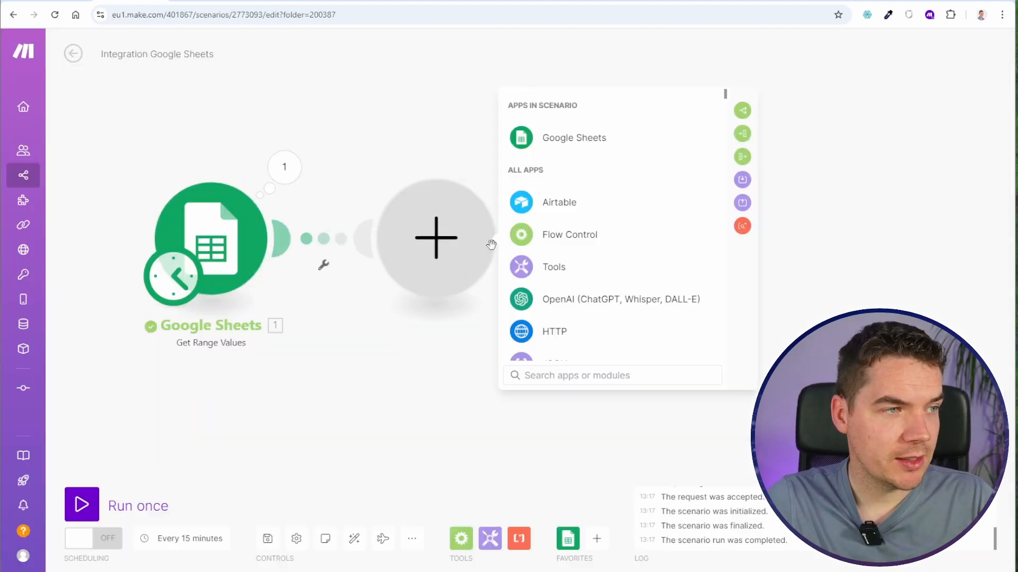
{"action": "left_click", "coordinate": [554, 300]}
{"action": "left_click", "coordinate": [606, 375]}
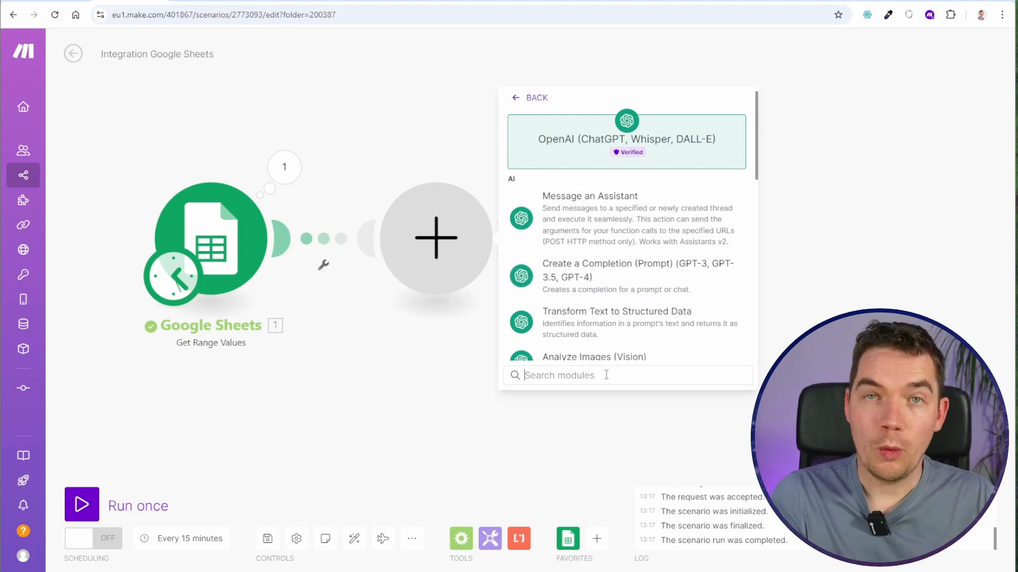
{"action": "type", "text": "embedding"}
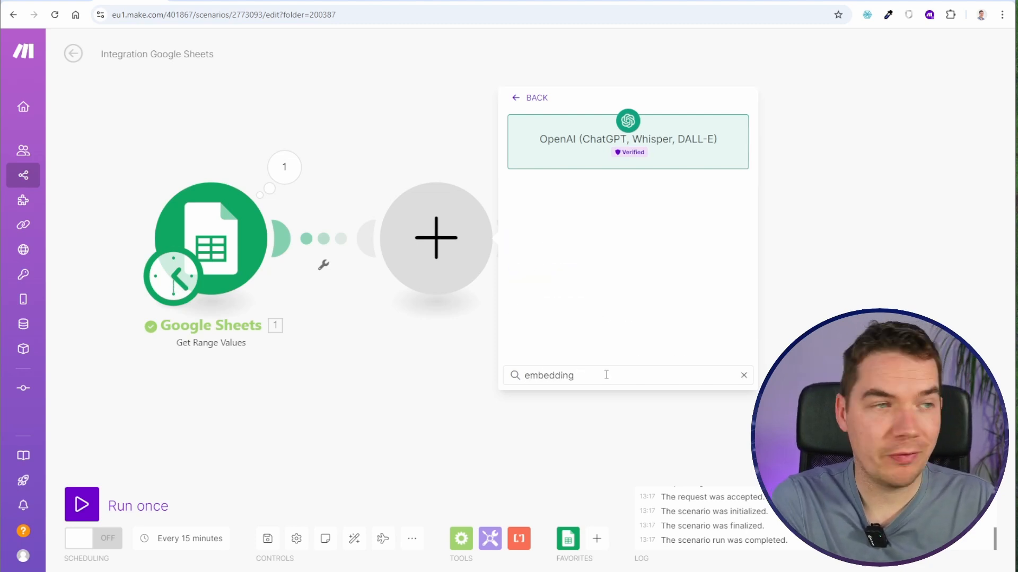
{"action": "key", "text": "ctrl+a"}
{"action": "key", "text": "BackSpace"}
- Add OpenAI's Make an API Call module after the Google Sheets module
{"action": "scroll", "coordinate": [646, 234], "scroll_direction": "down", "scroll_amount": 3}
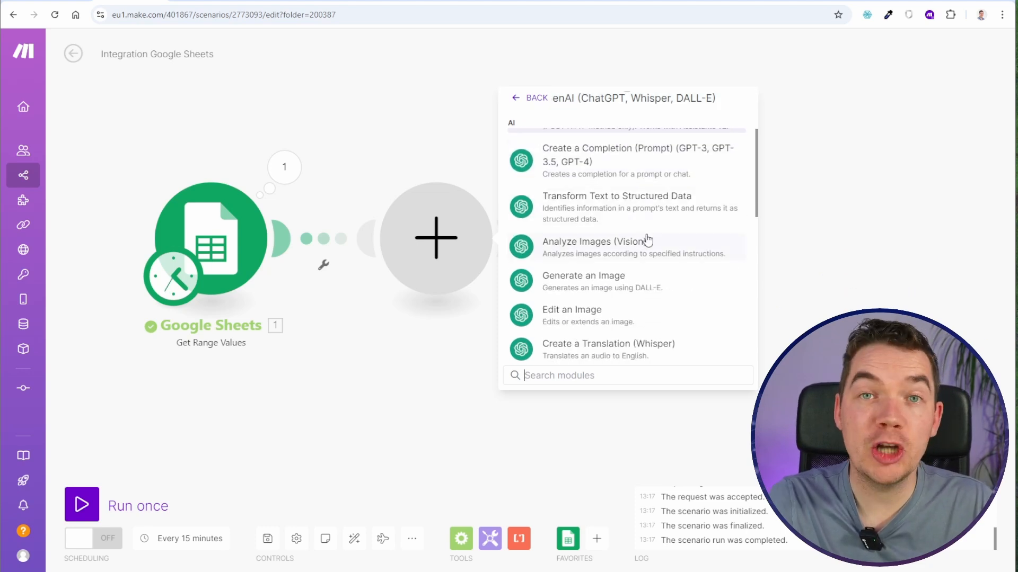
{"action": "scroll", "coordinate": [646, 238], "scroll_direction": "down", "scroll_amount": 3}
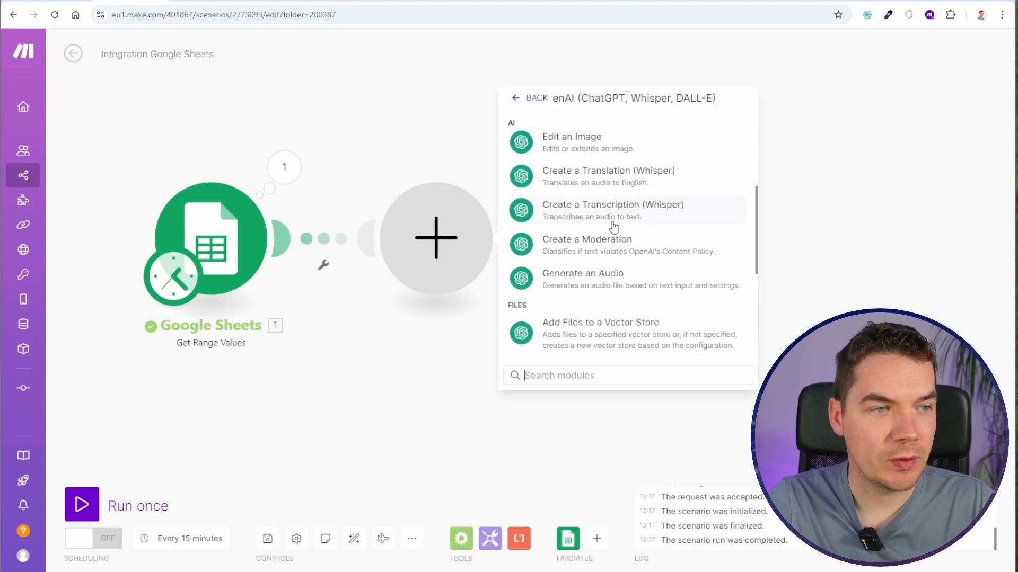
{"action": "scroll", "coordinate": [610, 231], "scroll_direction": "down", "scroll_amount": 5}
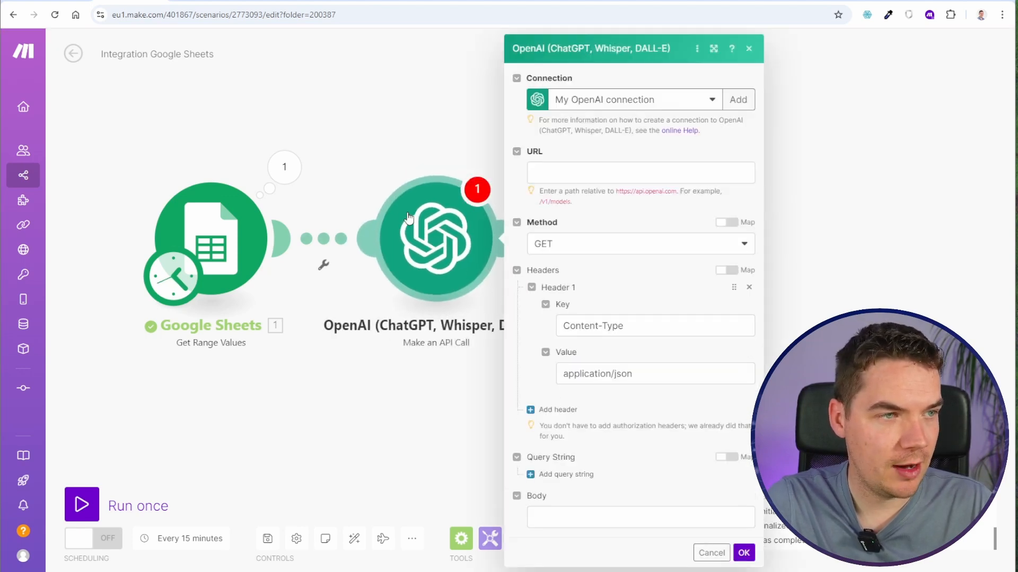
- Set the API call's URL to /v1/embeddings and its method to POST
{"action": "left_click", "coordinate": [573, 168]}
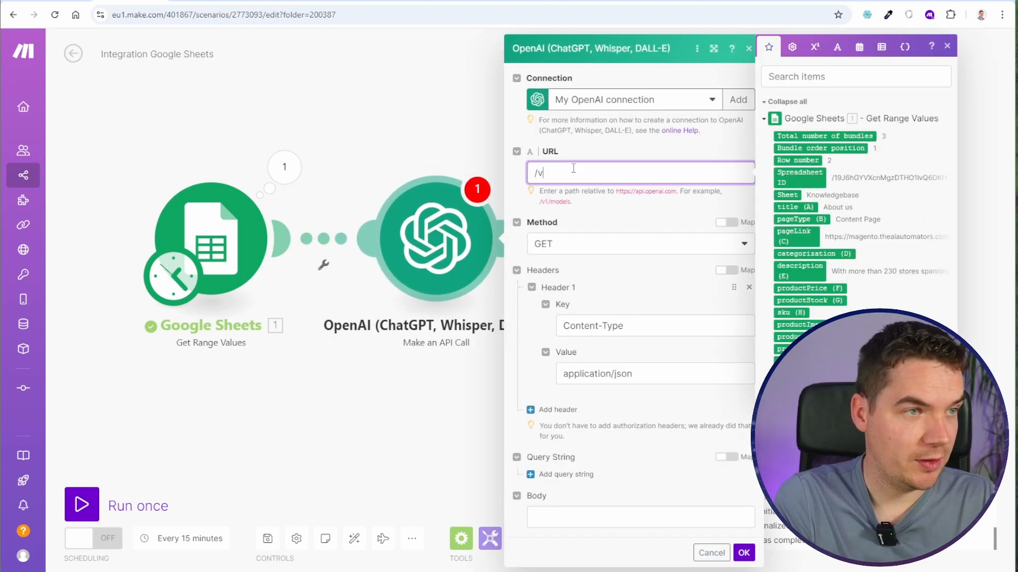
{"action": "type", "text": "/va"}
{"action": "key", "text": "BackSpace"}
{"action": "type", "text": "1/e"}
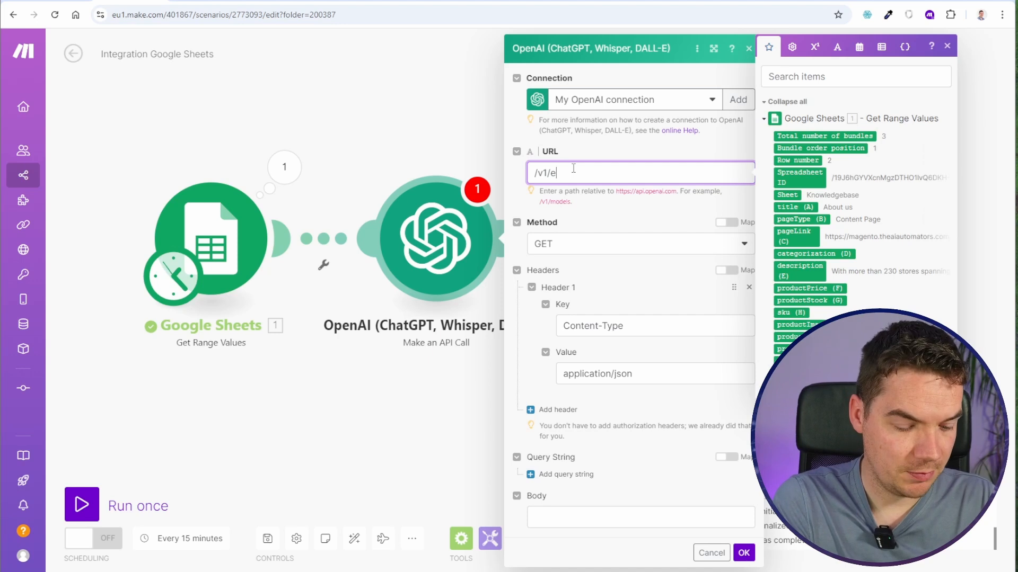
{"action": "type", "text": "mbed"}
{"action": "type", "text": "dings"}
{"action": "left_click", "coordinate": [640, 244]}
{"action": "left_click", "coordinate": [649, 267]}
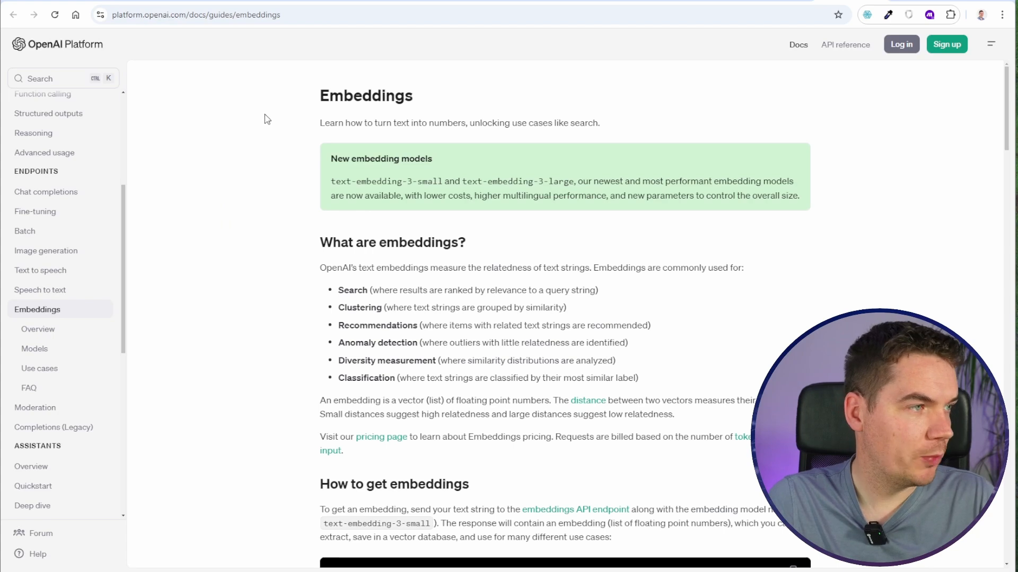
- Open OpenAI's API reference for embeddings and check the request method and endpoint under Create embeddings
{"action": "left_click", "coordinate": [856, 44]}
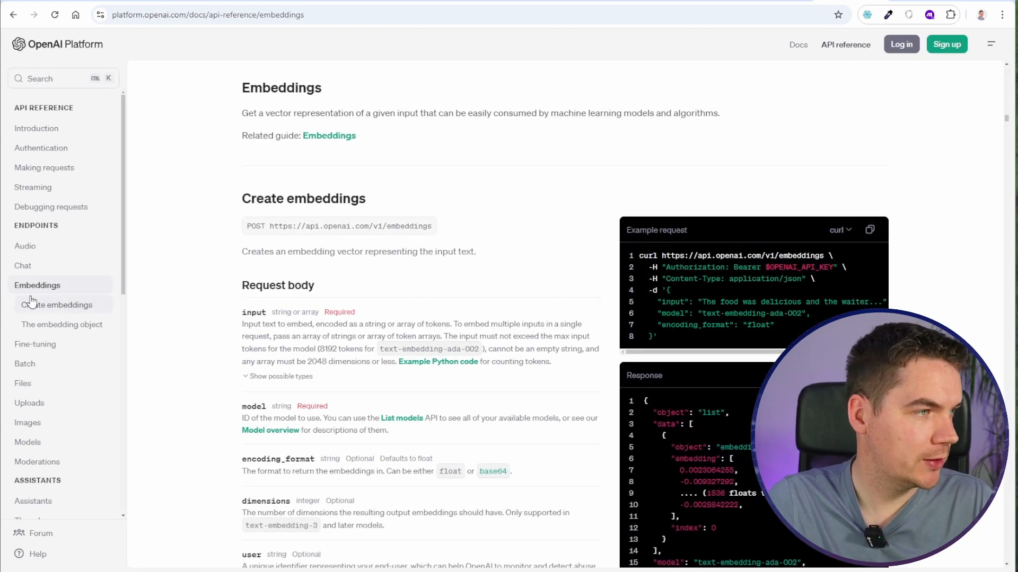
{"action": "left_click_drag", "start_coordinate": [246, 228], "coordinate": [279, 236]}
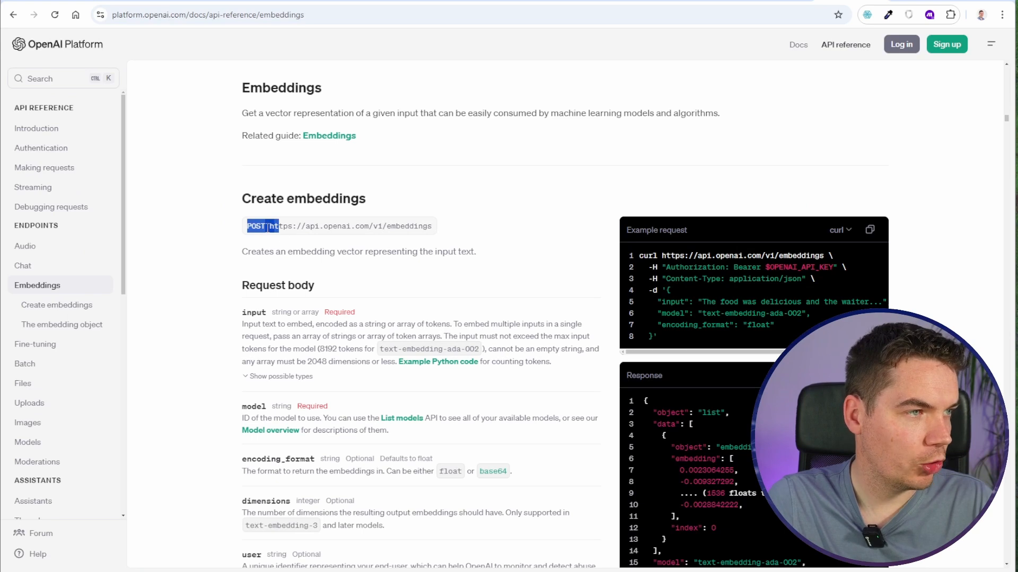
{"action": "left_click", "coordinate": [325, 240]}
{"action": "left_click_drag", "start_coordinate": [377, 226], "coordinate": [433, 228]}
{"action": "left_click", "coordinate": [401, 249]}
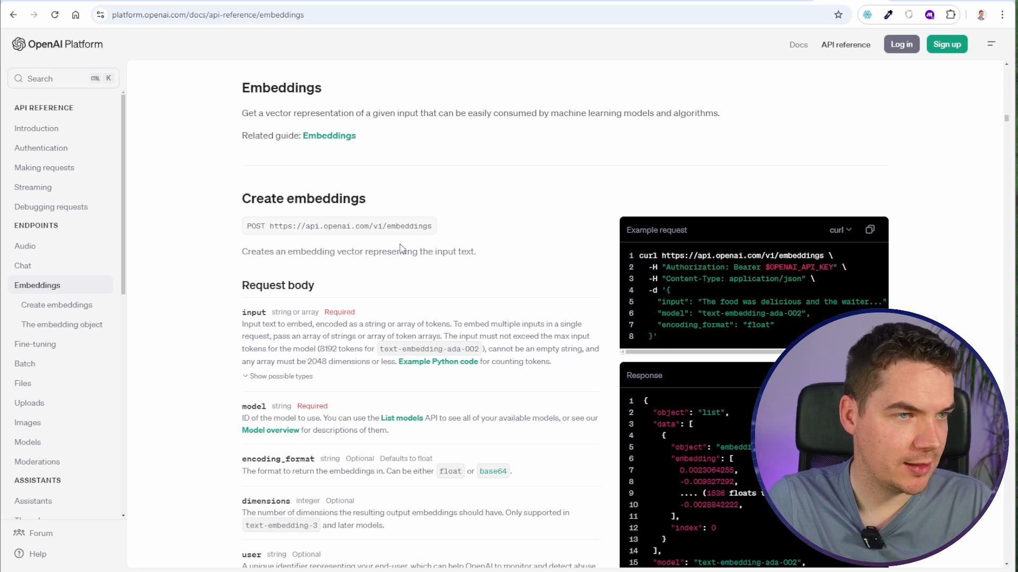
- Copy the JSON body from the Create embeddings example request into the Body of Make's OpenAI module
{"action": "left_click_drag", "start_coordinate": [668, 291], "coordinate": [657, 337]}
{"action": "left_click", "coordinate": [133, 2]}
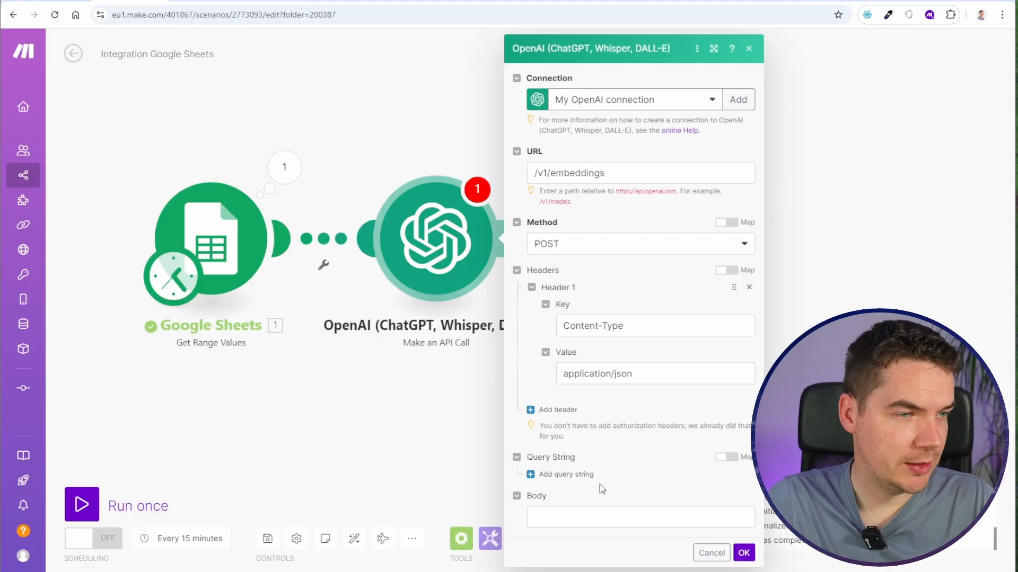
{"action": "left_click", "coordinate": [578, 522]}
{"action": "type", "text": "{     \"input\": \"The food was delicious and the waiter...\",     \"model\": \"text-embedding-ada-002\",     \"encoding_format\": \"float\"   }"}
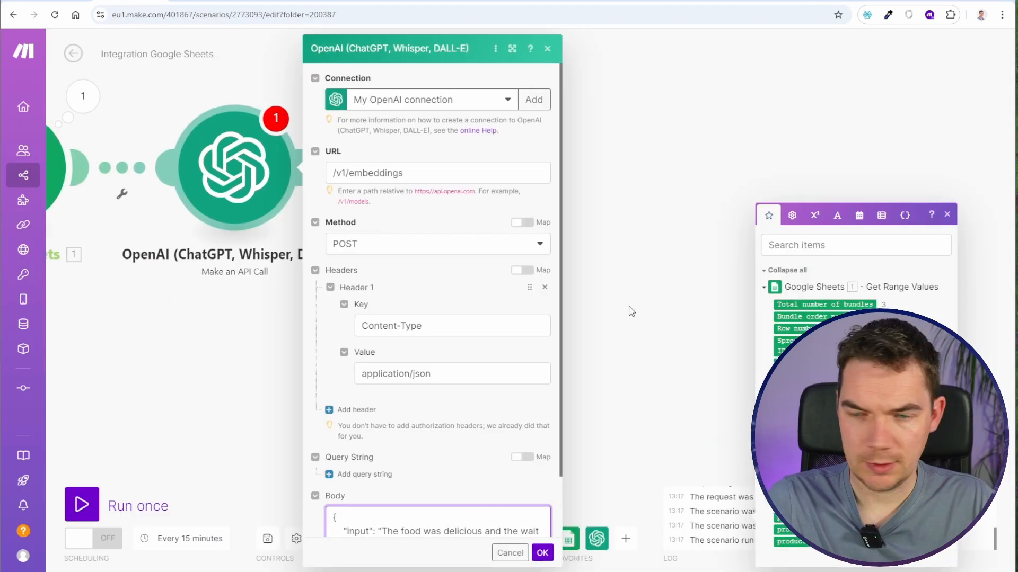
{"action": "left_click_drag", "start_coordinate": [629, 309], "coordinate": [599, 286]}
{"action": "scroll", "coordinate": [479, 391], "scroll_direction": "down", "scroll_amount": 3}
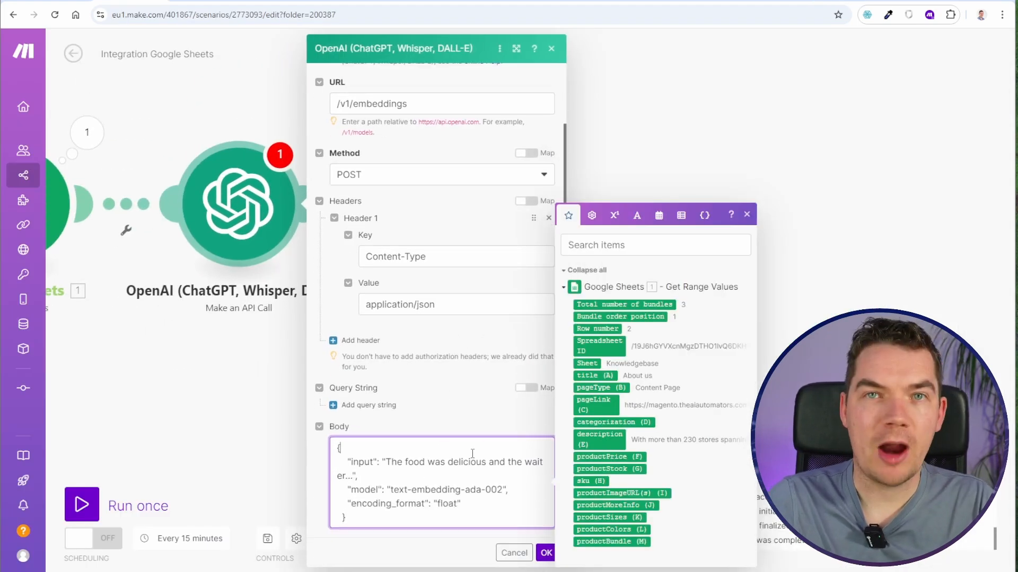
- Remove the line breaks and indentation from the request body so the JSON is one continuous line
{"action": "key", "text": "Delete"}
{"action": "key", "text": "Delete"}
{"action": "key", "text": "Delete"}
{"action": "key", "text": "Delete"}
{"action": "key", "text": "Delete"}
{"action": "key", "text": "Down"}
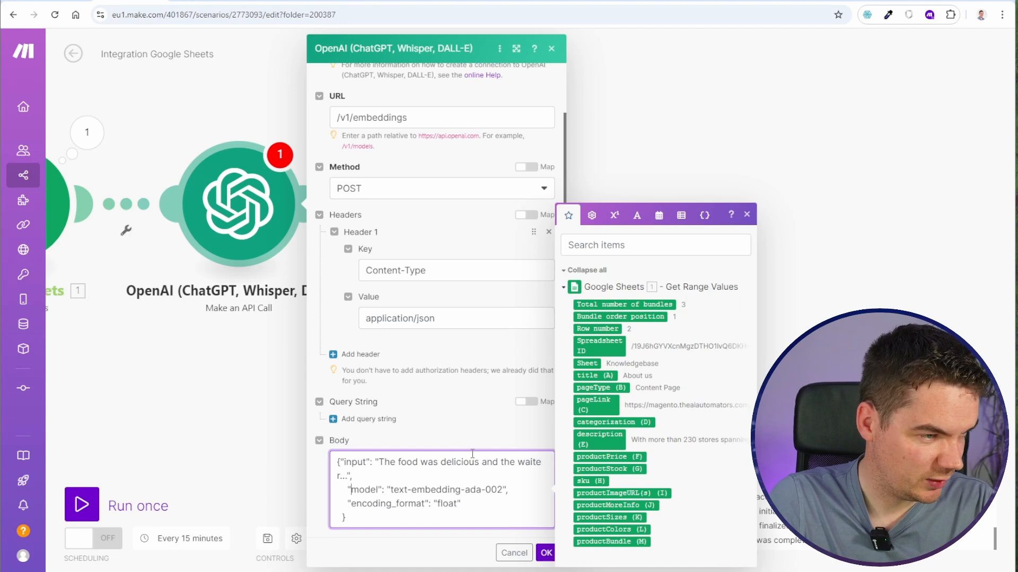
{"action": "key", "text": "Delete"}
{"action": "key", "text": "Delete"}
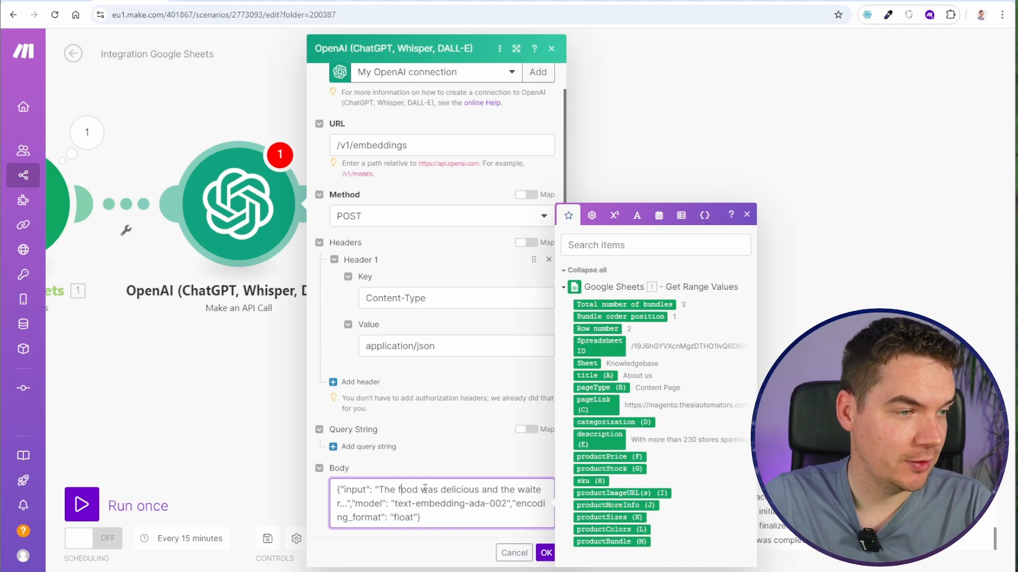
- Replace the model in the request body with text-embedding-3-small and confirm the OpenAI module's settings
{"action": "left_click_drag", "start_coordinate": [385, 491], "coordinate": [459, 492]}
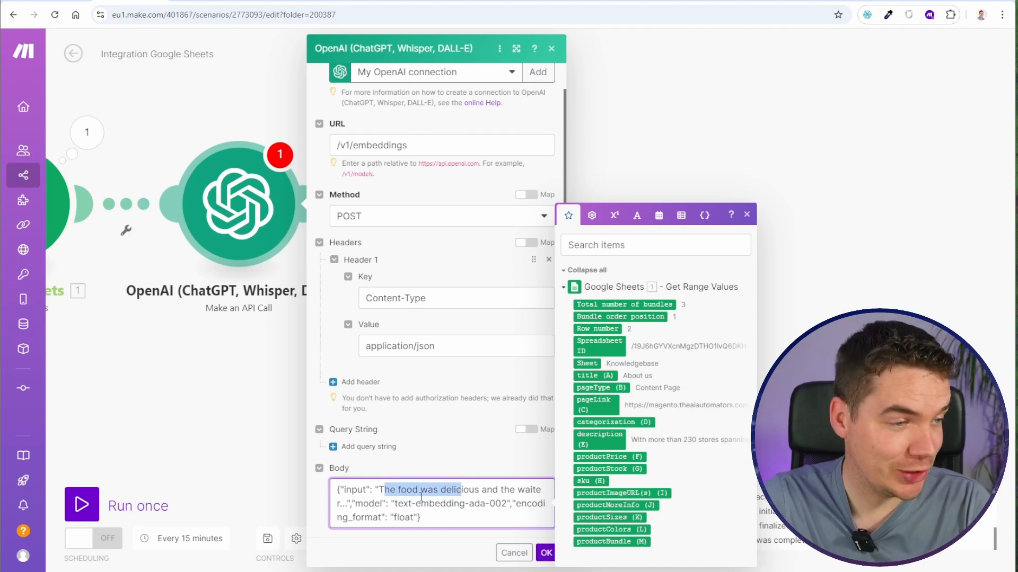
{"action": "left_click", "coordinate": [380, 507]}
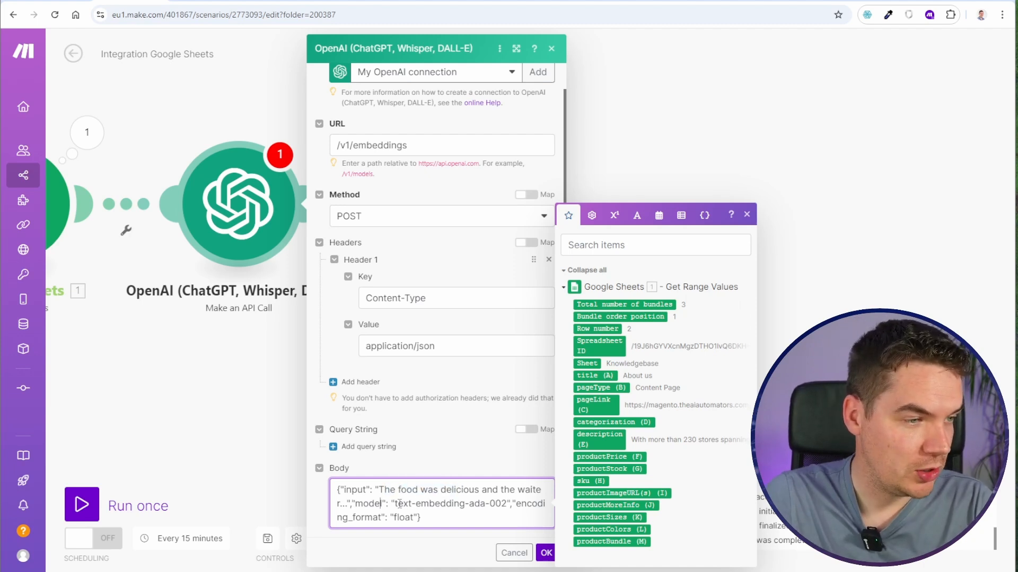
{"action": "left_click_drag", "start_coordinate": [398, 506], "coordinate": [440, 507]}
{"action": "left_click", "coordinate": [466, 507]}
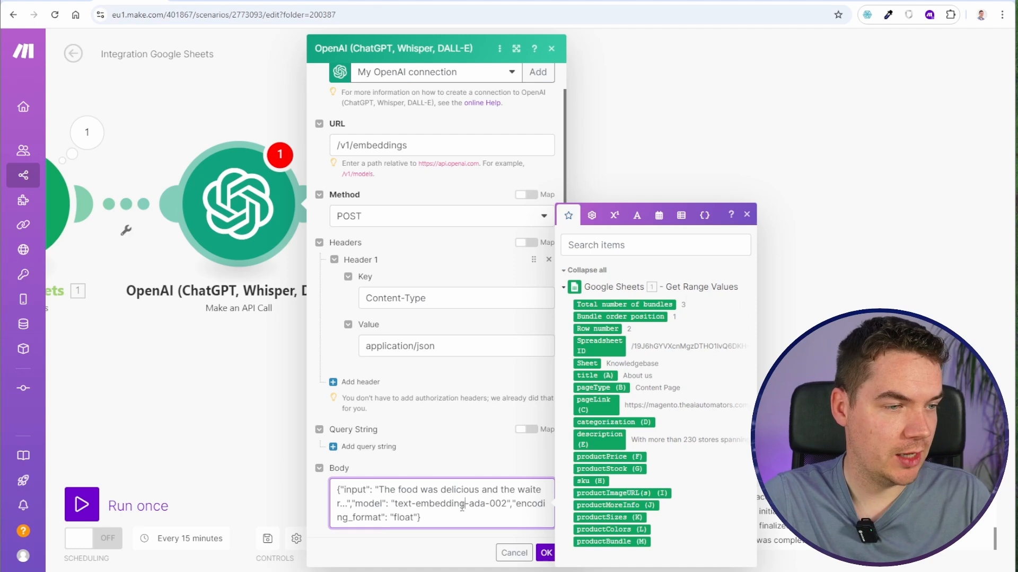
{"action": "left_click", "coordinate": [851, 1]}
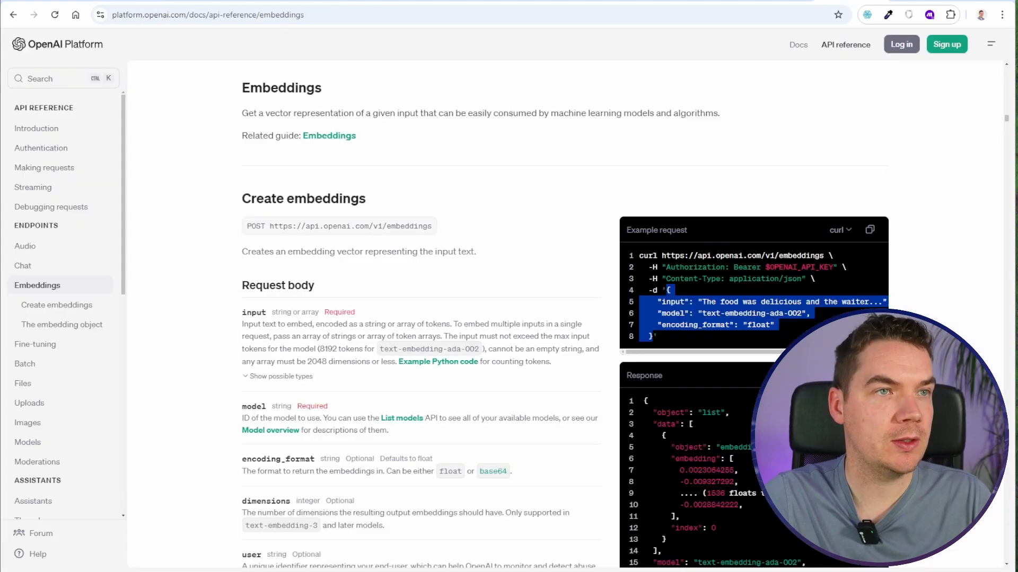
{"action": "left_click_drag", "start_coordinate": [395, 504], "coordinate": [507, 507]}
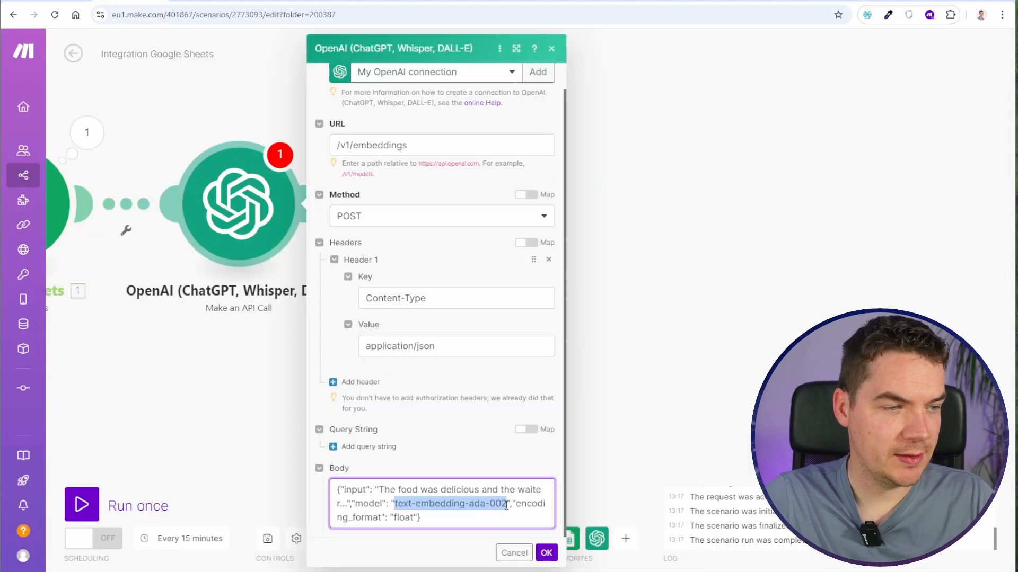
{"action": "type", "text": "text-embedding-3-small"}
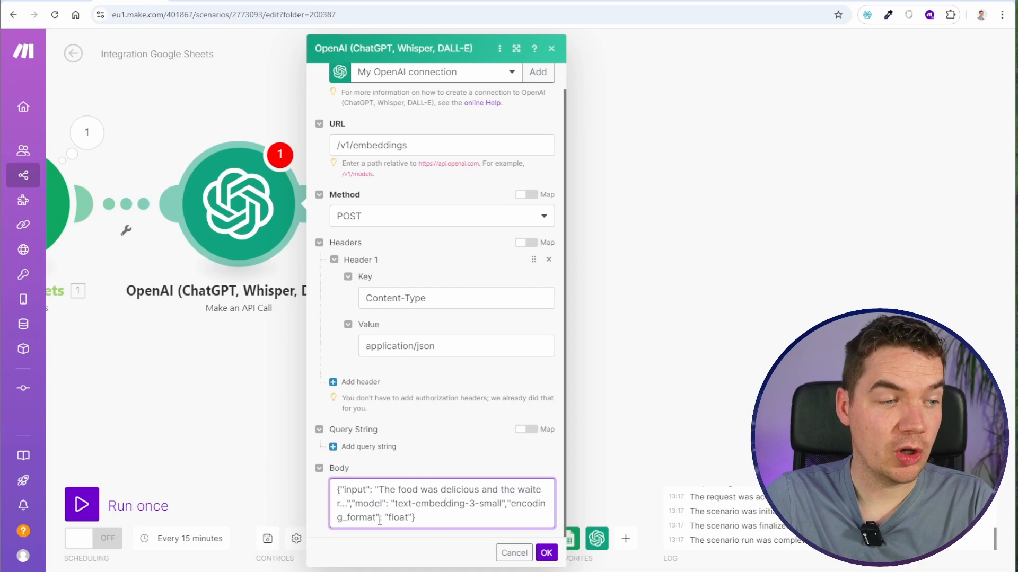
{"action": "left_click", "coordinate": [420, 518]}
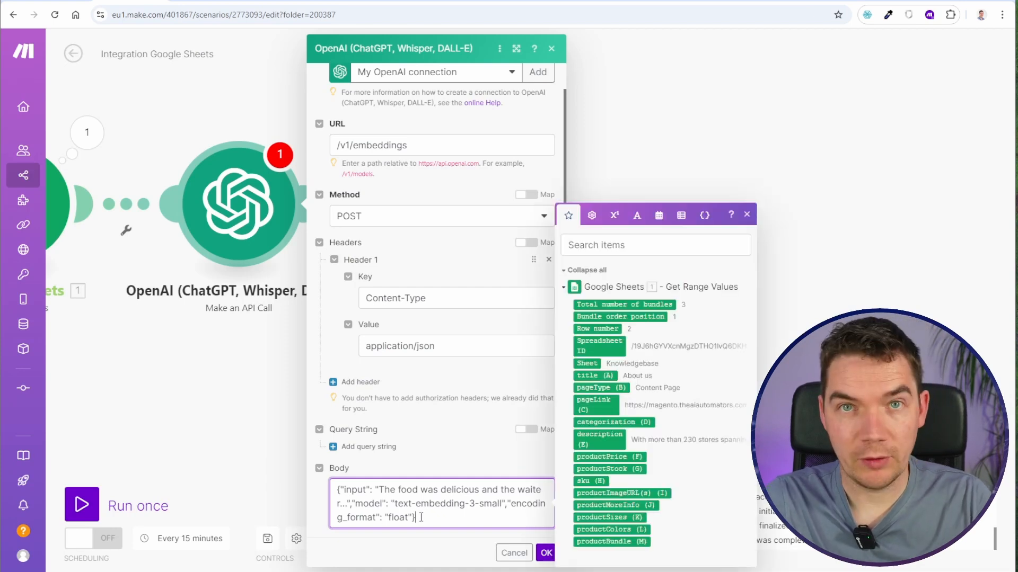
{"action": "left_click", "coordinate": [544, 553]}
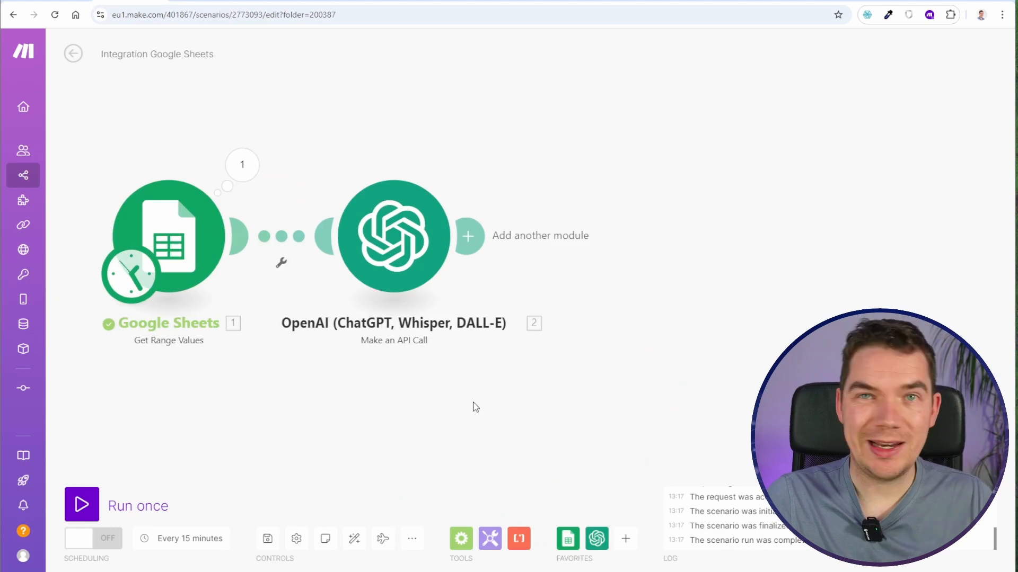
- Run only the OpenAI module and expand its output bundle down to the embedding array
{"action": "right_click", "coordinate": [393, 211]}
{"action": "left_click", "coordinate": [453, 235]}
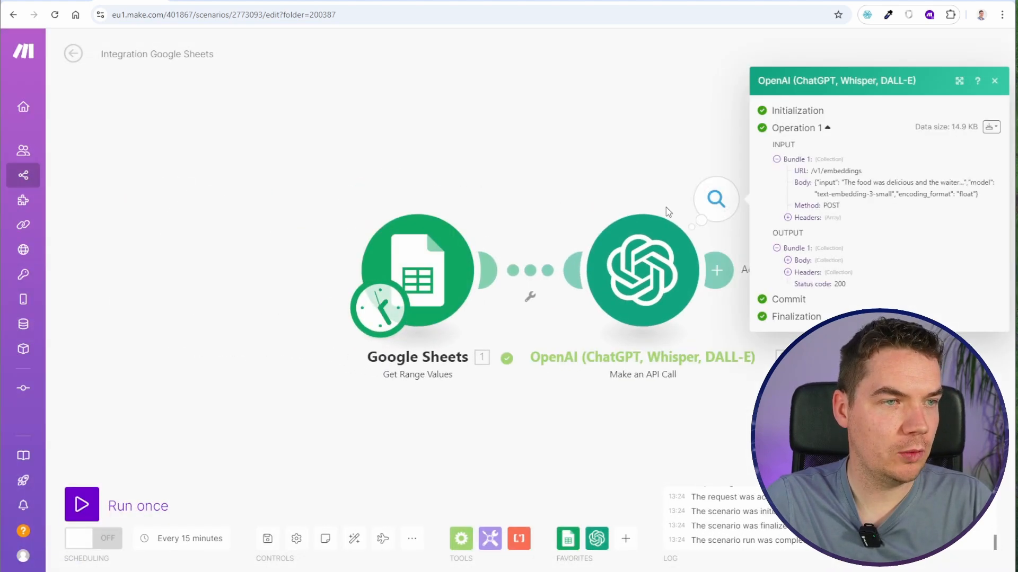
{"action": "left_click_drag", "start_coordinate": [430, 201], "coordinate": [531, 197]}
{"action": "left_click", "coordinate": [470, 243]}
{"action": "left_click", "coordinate": [386, 279]}
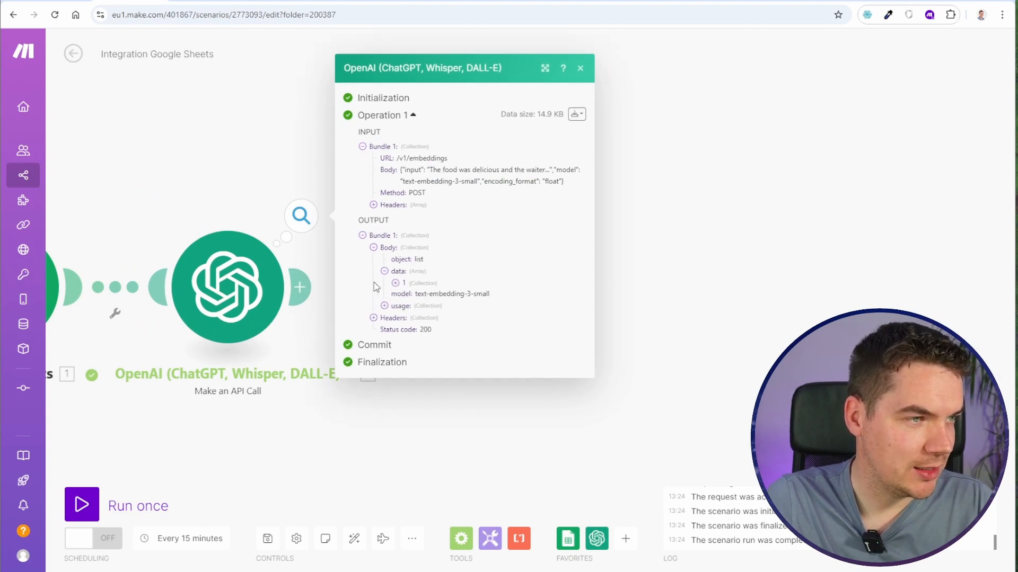
{"action": "left_click", "coordinate": [384, 276]}
{"action": "left_click", "coordinate": [406, 299]}
{"action": "scroll", "coordinate": [414, 286], "scroll_direction": "down", "scroll_amount": 4}
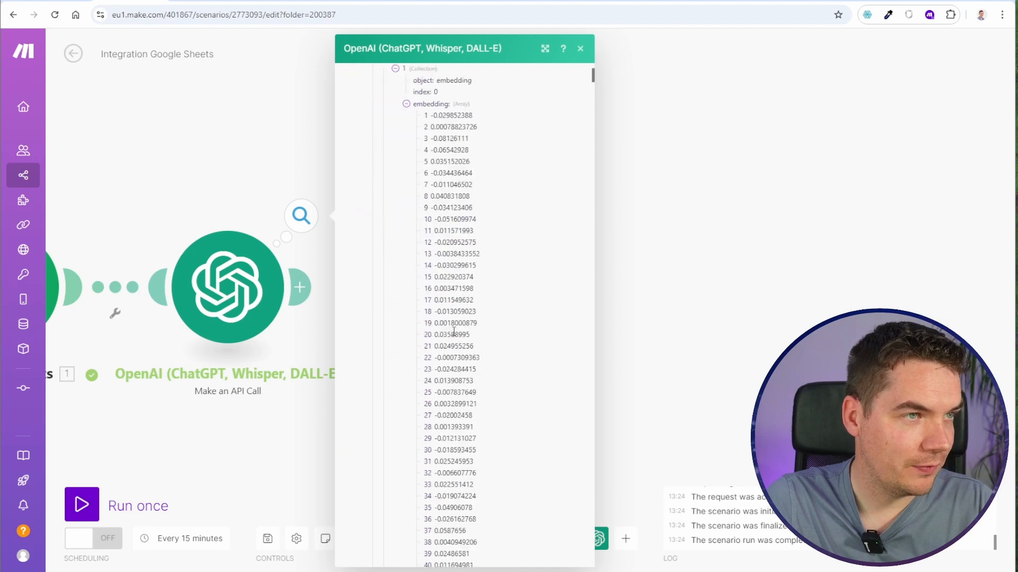
- Enlarge the page to 175% and examine the embedding array's values against the input text in the request body
{"action": "key", "text": "ctrl+plus"}
{"action": "key", "text": "ctrl+plus"}
{"action": "key", "text": "ctrl+plus"}
{"action": "key", "text": "ctrl+plus"}
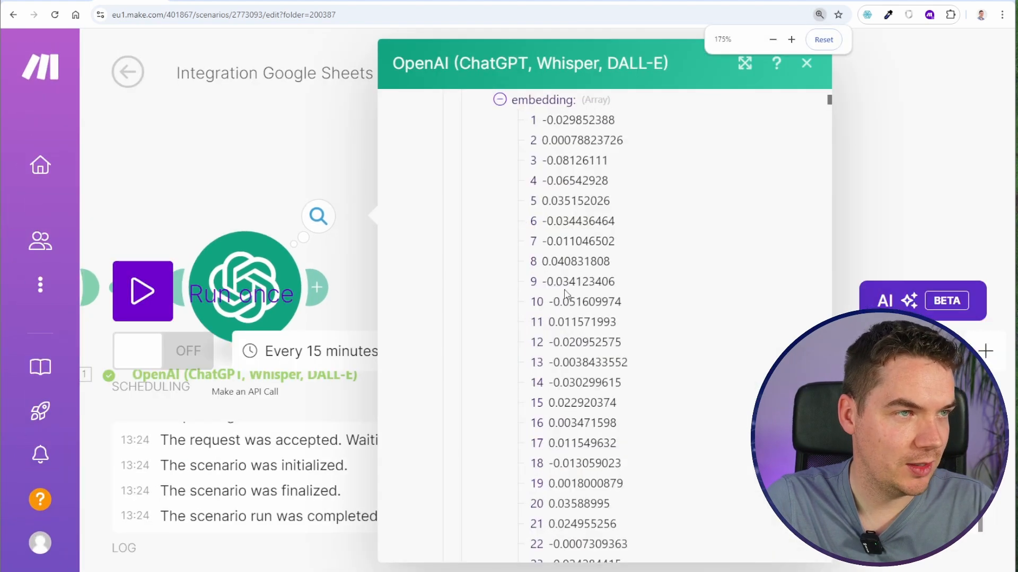
{"action": "scroll", "coordinate": [568, 298], "scroll_direction": "up", "scroll_amount": 1}
{"action": "left_click_drag", "start_coordinate": [543, 177], "coordinate": [584, 441]}
{"action": "left_click", "coordinate": [587, 320]}
{"action": "scroll", "coordinate": [587, 320], "scroll_direction": "down", "scroll_amount": 6}
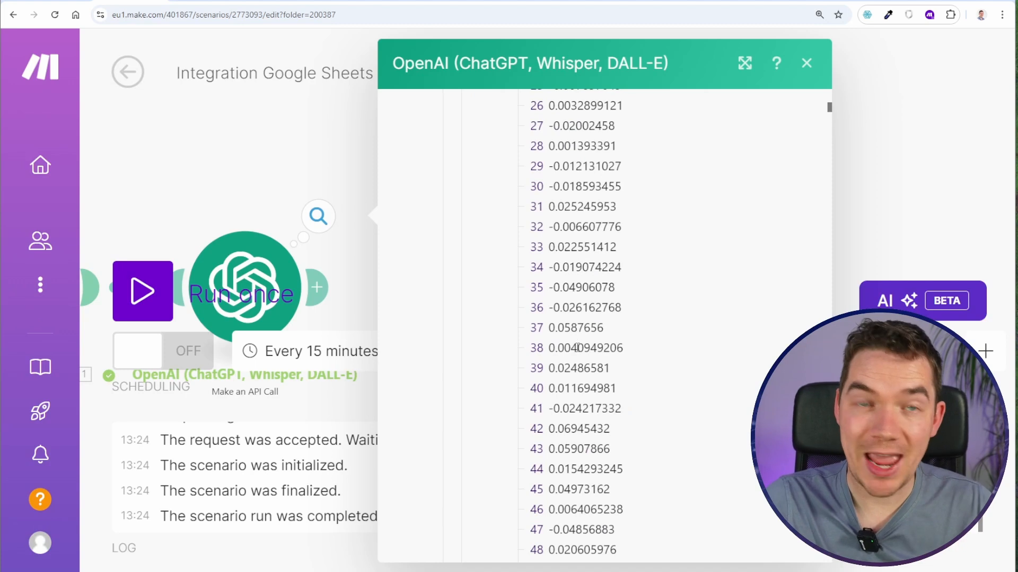
{"action": "scroll", "coordinate": [578, 347], "scroll_direction": "up", "scroll_amount": 3}
{"action": "scroll", "coordinate": [583, 283], "scroll_direction": "down", "scroll_amount": 9}
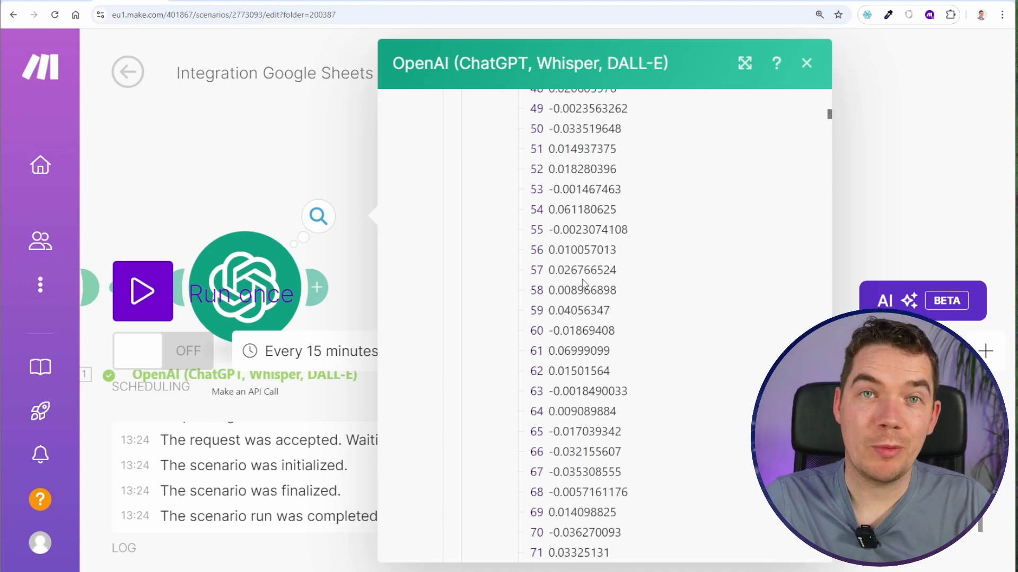
{"action": "scroll", "coordinate": [583, 283], "scroll_direction": "up", "scroll_amount": 15}
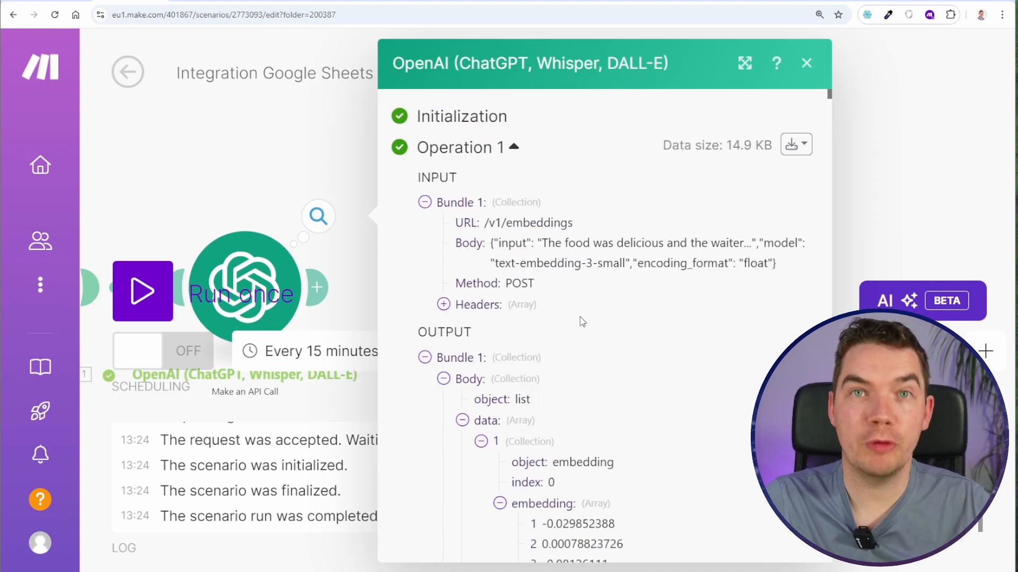
{"action": "left_click_drag", "start_coordinate": [673, 243], "coordinate": [834, 248]}
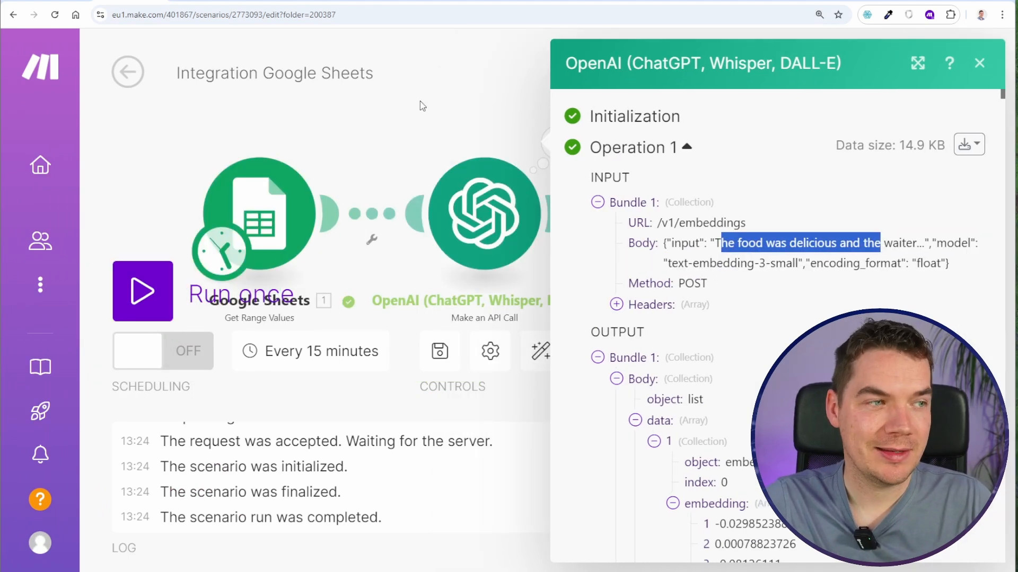
- Replace the sample input text in the OpenAI request body with the Google Sheets description (E) value and confirm the module
{"action": "key", "text": "ctrl+0"}
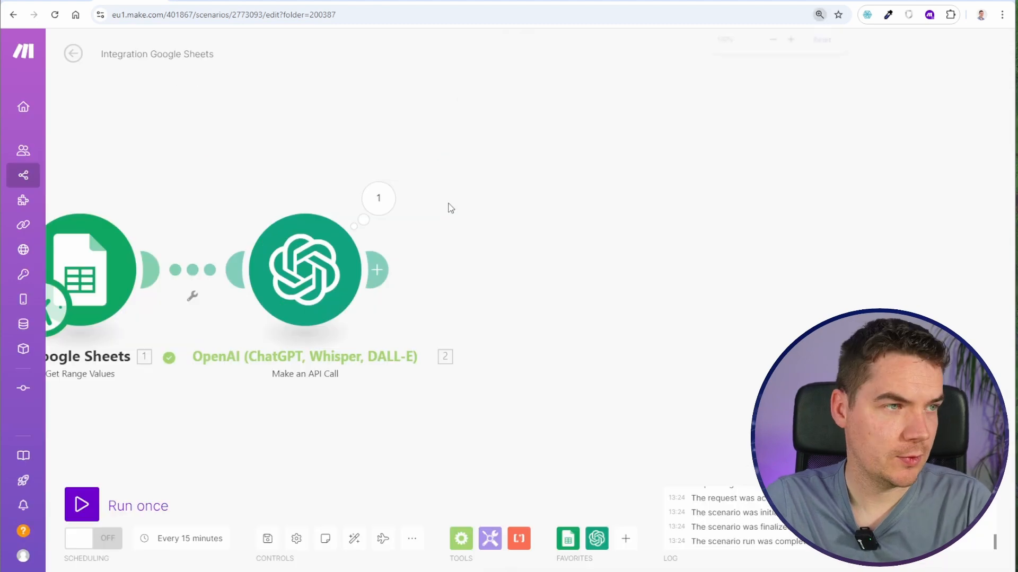
{"action": "left_click", "coordinate": [463, 258]}
{"action": "scroll", "coordinate": [535, 354], "scroll_direction": "down", "scroll_amount": 1}
{"action": "left_click", "coordinate": [565, 491]}
{"action": "left_click_drag", "start_coordinate": [390, 489], "coordinate": [372, 503]}
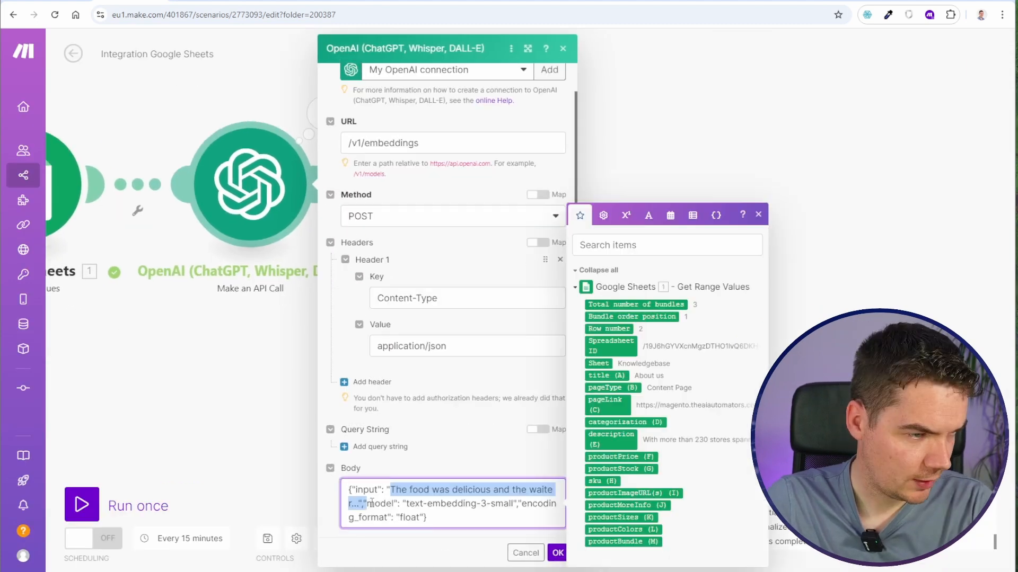
{"action": "key", "text": "BackSpace"}
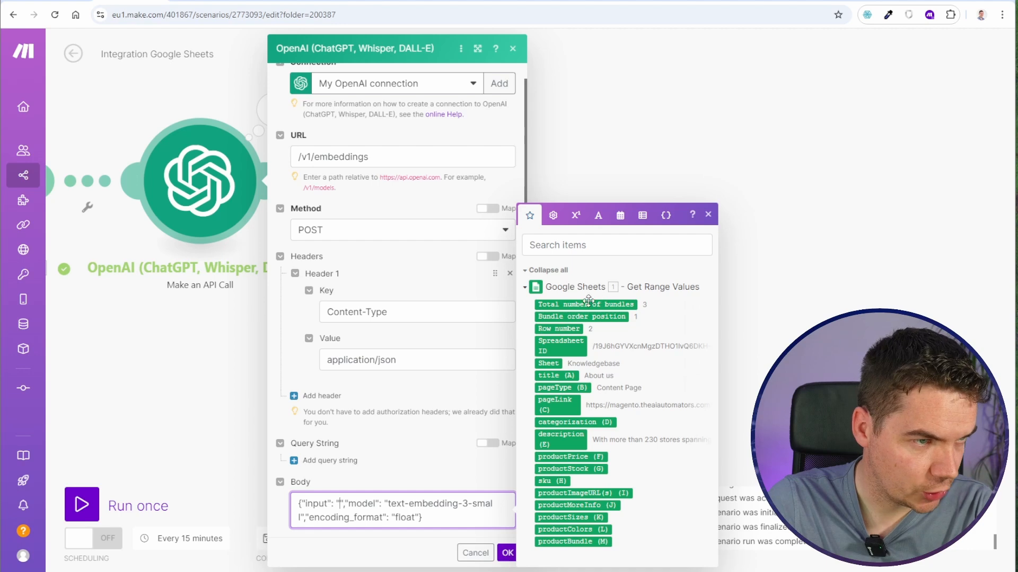
{"action": "left_click", "coordinate": [560, 439]}
{"action": "left_click", "coordinate": [507, 553]}
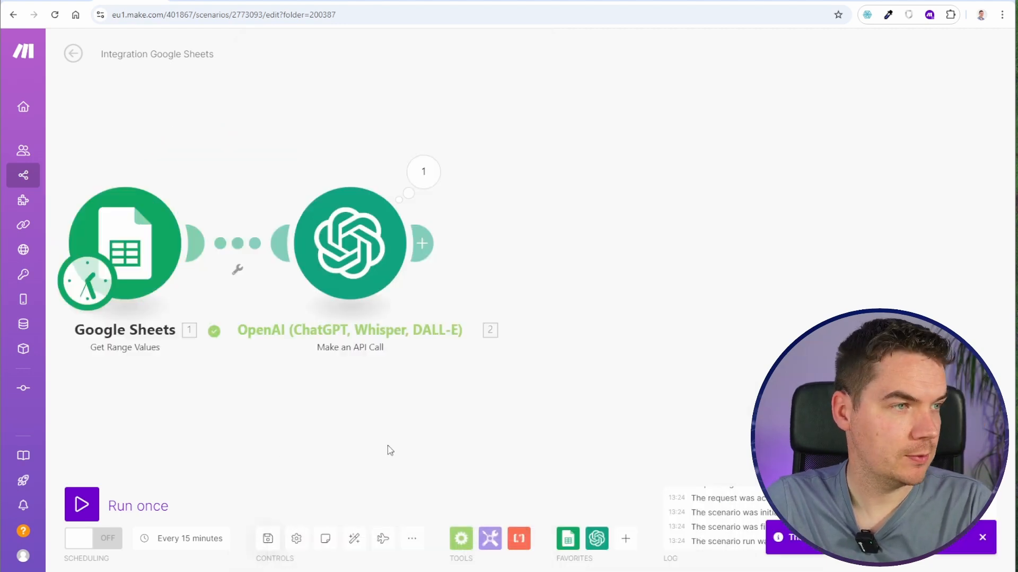
- Set the range of the Google Sheets module to A2:M2 and confirm it
{"action": "left_click", "coordinate": [191, 241]}
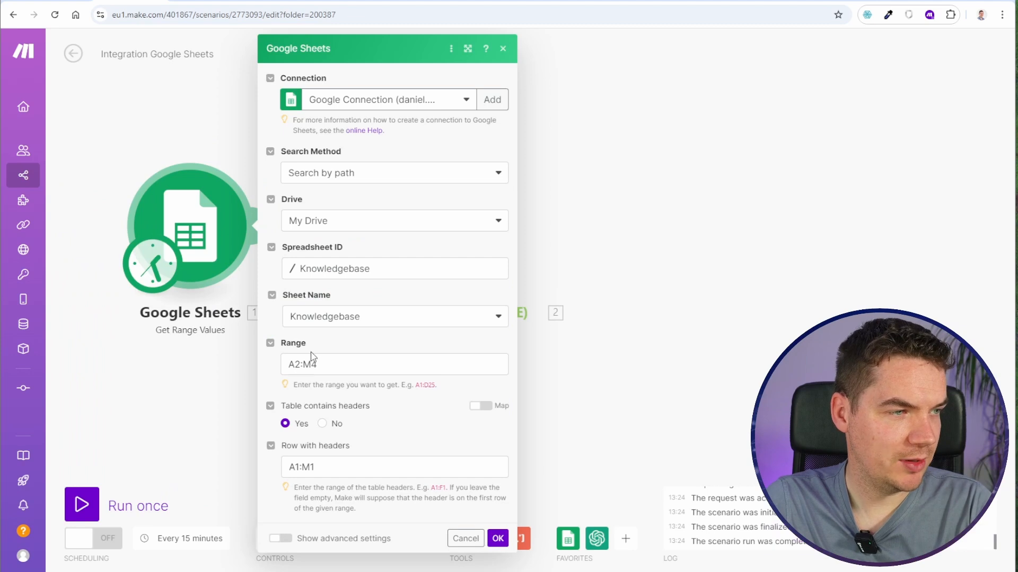
{"action": "left_click", "coordinate": [313, 366]}
{"action": "key", "text": "BackSpace"}
{"action": "type", "text": "2"}
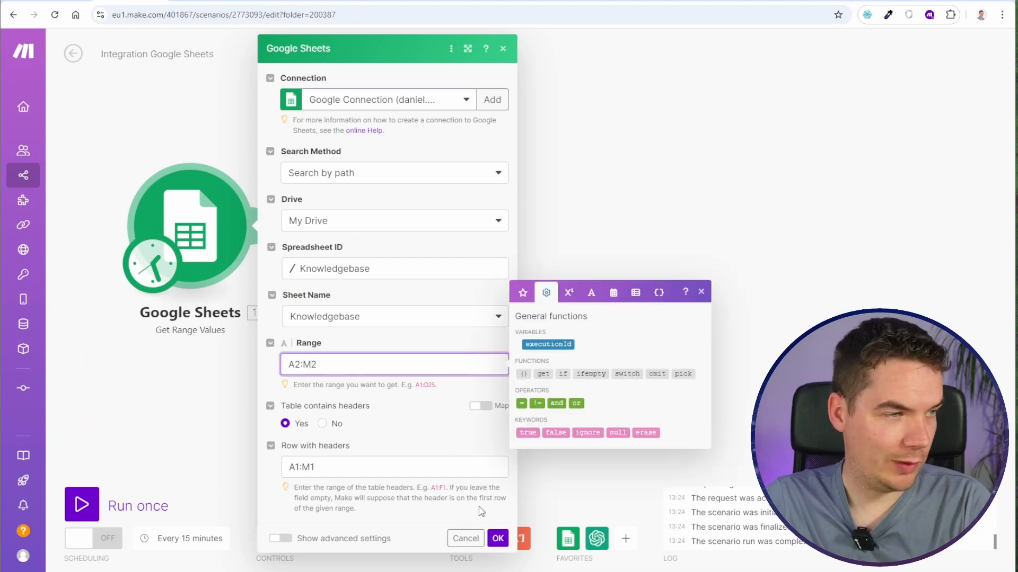
{"action": "left_click", "coordinate": [498, 539]}
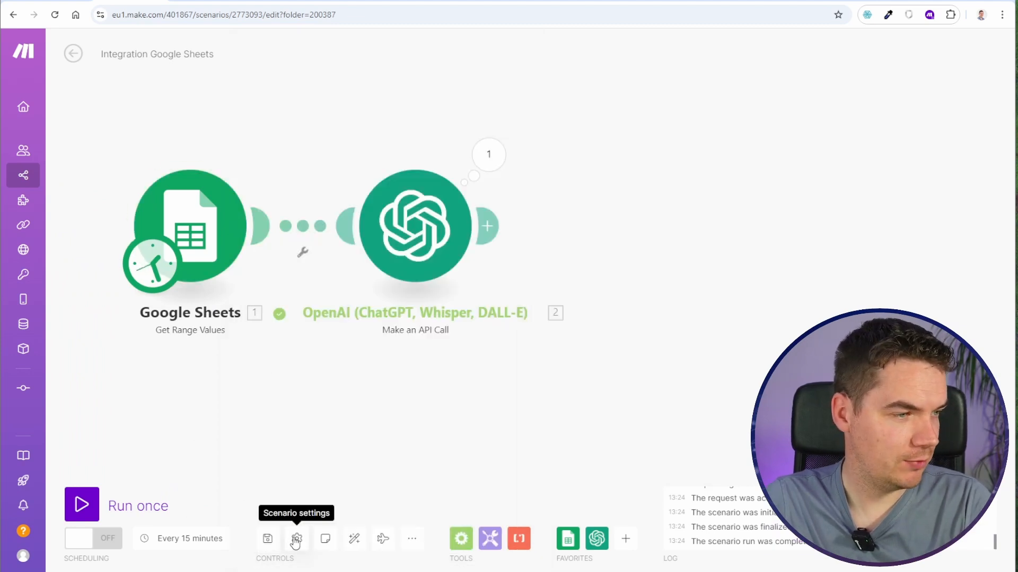
- Run the scenario once and read the error details of the OpenAI module's operation
{"action": "left_click", "coordinate": [108, 500]}
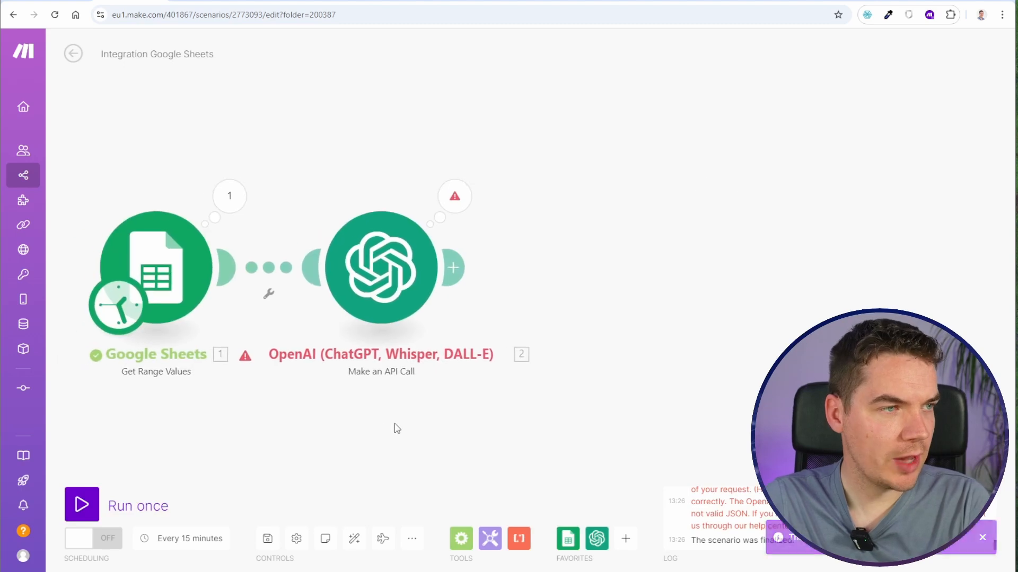
{"action": "left_click", "coordinate": [454, 197]}
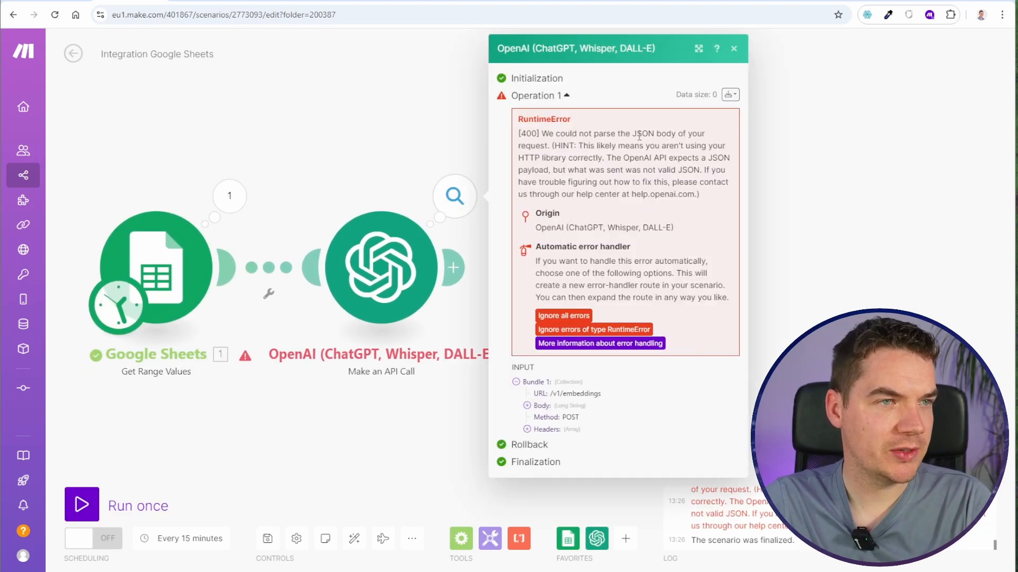
{"action": "left_click_drag", "start_coordinate": [636, 134], "coordinate": [539, 146]}
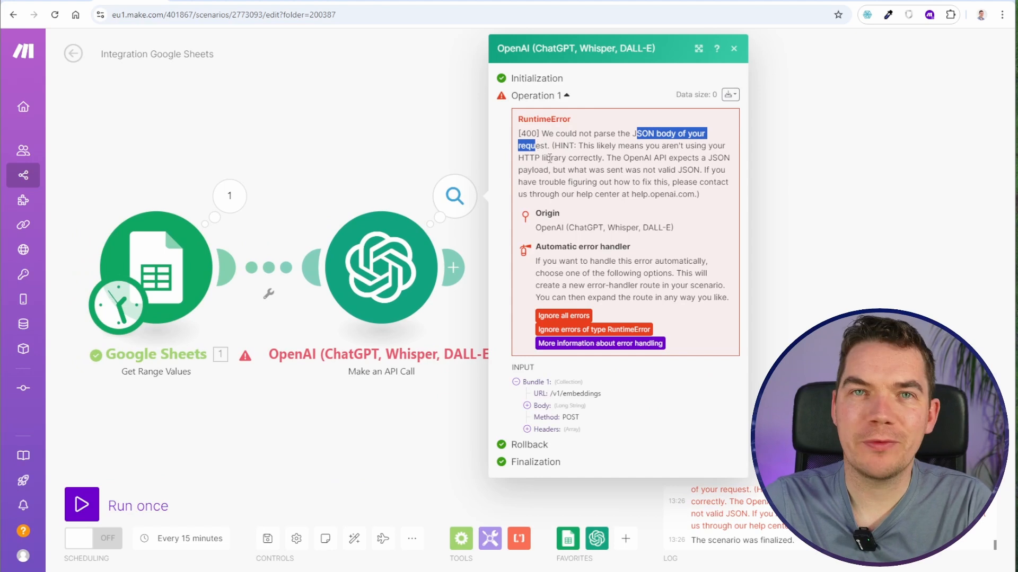
{"action": "left_click", "coordinate": [373, 160]}
- Inspect the Google Sheets output bundle, checking the description (E) text for line breaks
{"action": "left_click", "coordinate": [229, 197]}
{"action": "key", "text": "ctrl+plus"}
{"action": "key", "text": "ctrl+plus"}
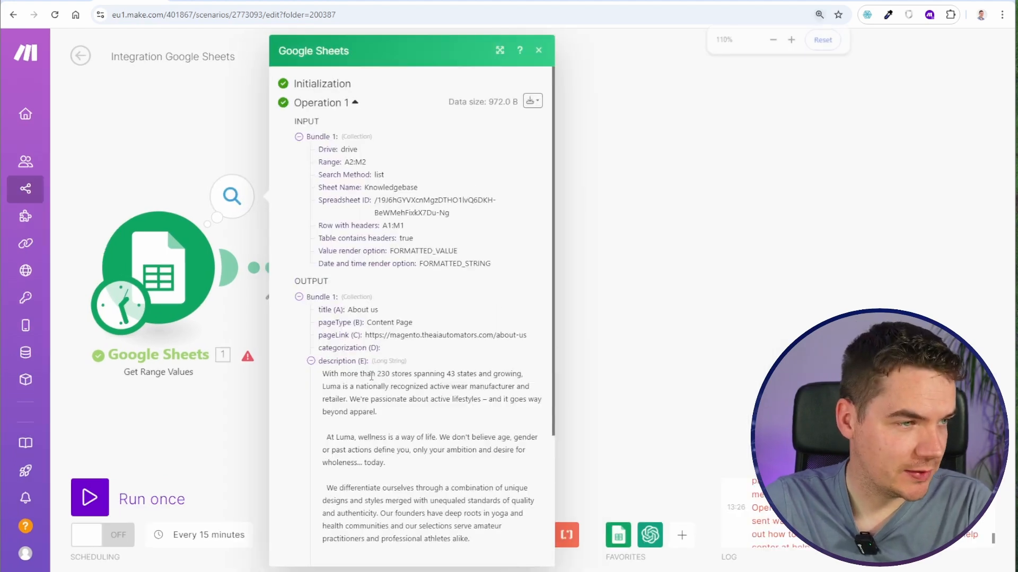
{"action": "scroll", "coordinate": [399, 301], "scroll_direction": "down", "scroll_amount": 5}
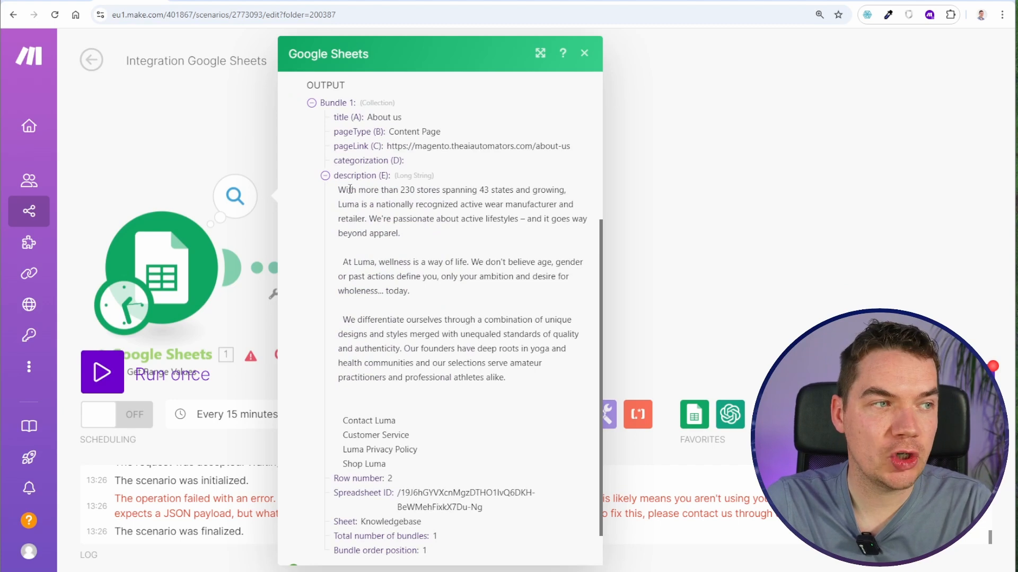
{"action": "left_click_drag", "start_coordinate": [345, 189], "coordinate": [451, 377]}
{"action": "left_click", "coordinate": [454, 360]}
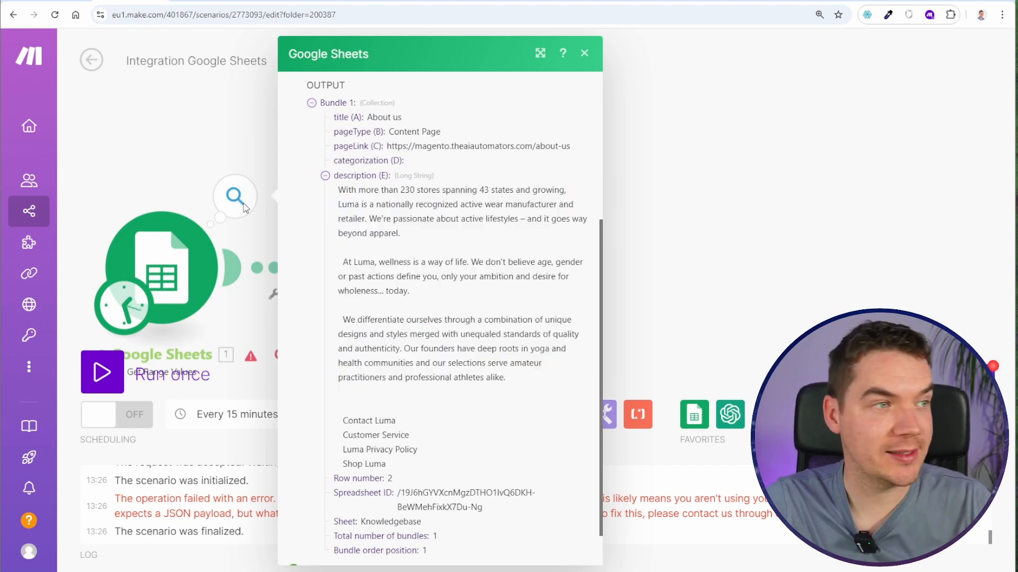
{"action": "left_click", "coordinate": [178, 146]}
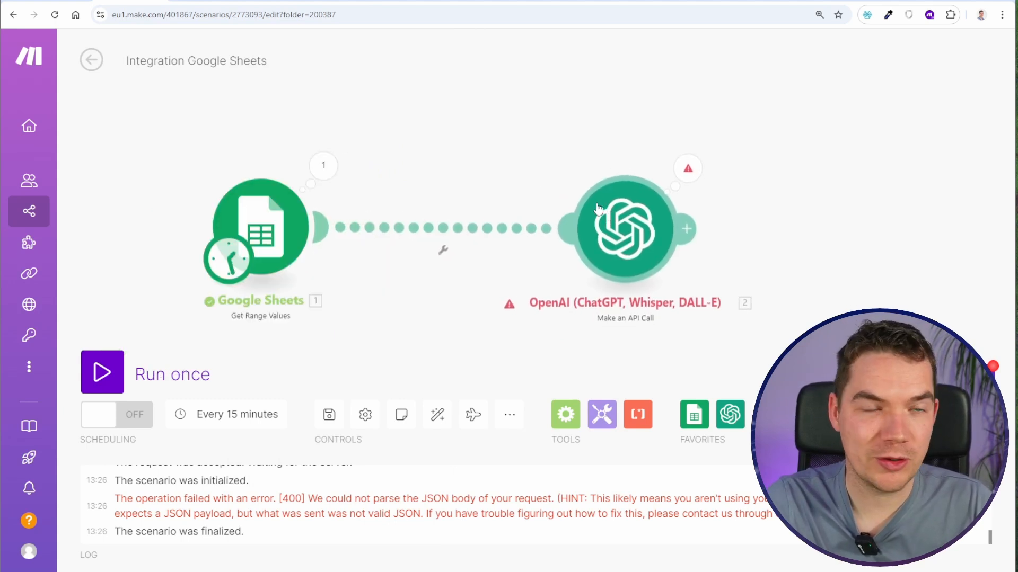
- Insert a Tools Set multiple variables module between the Google Sheets and OpenAI modules
{"action": "left_click_drag", "start_coordinate": [517, 151], "coordinate": [406, 155]}
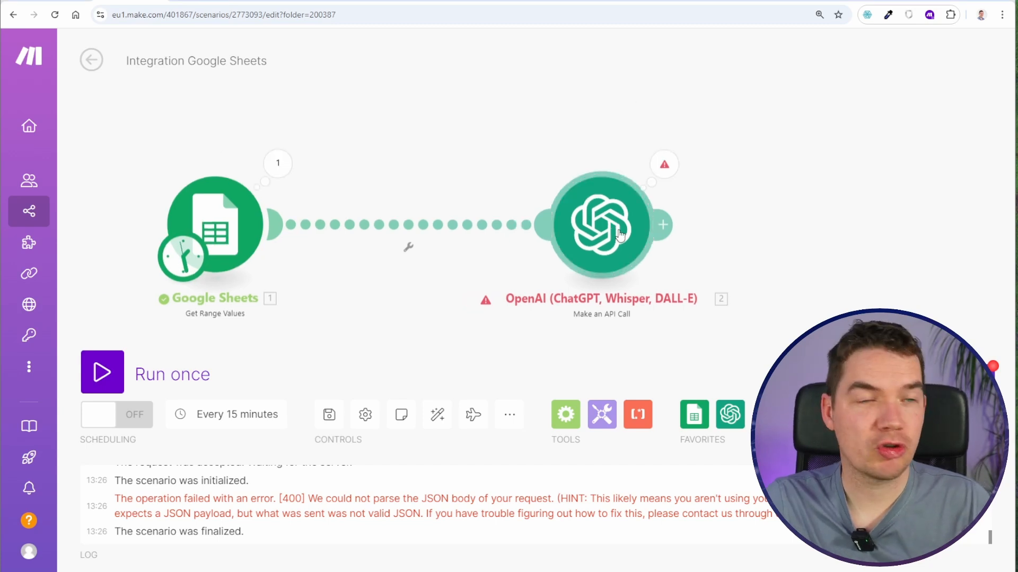
{"action": "left_click_drag", "start_coordinate": [619, 232], "coordinate": [692, 231]}
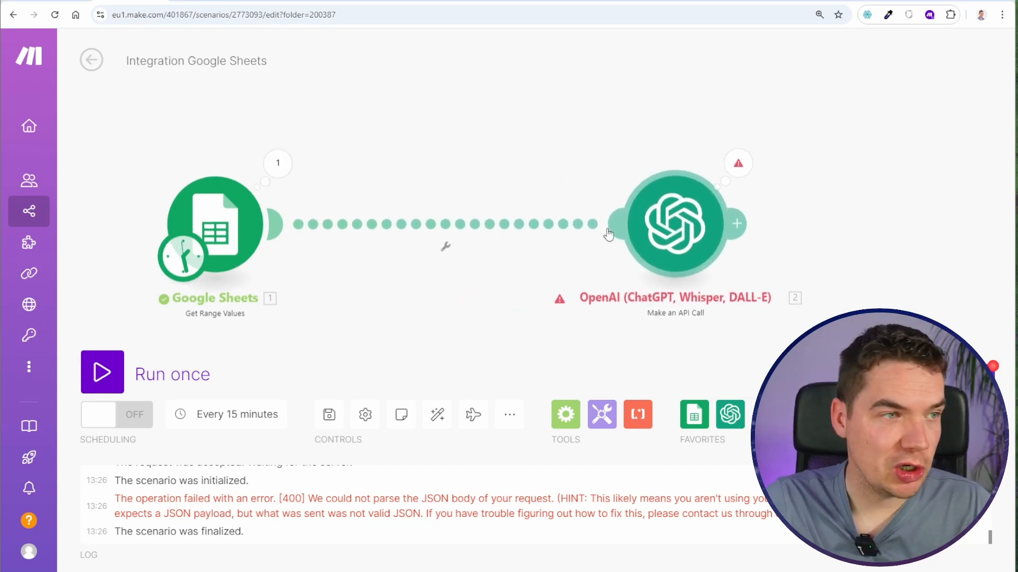
{"action": "left_click_drag", "start_coordinate": [504, 134], "coordinate": [450, 141]}
{"action": "left_click_drag", "start_coordinate": [413, 172], "coordinate": [372, 117]}
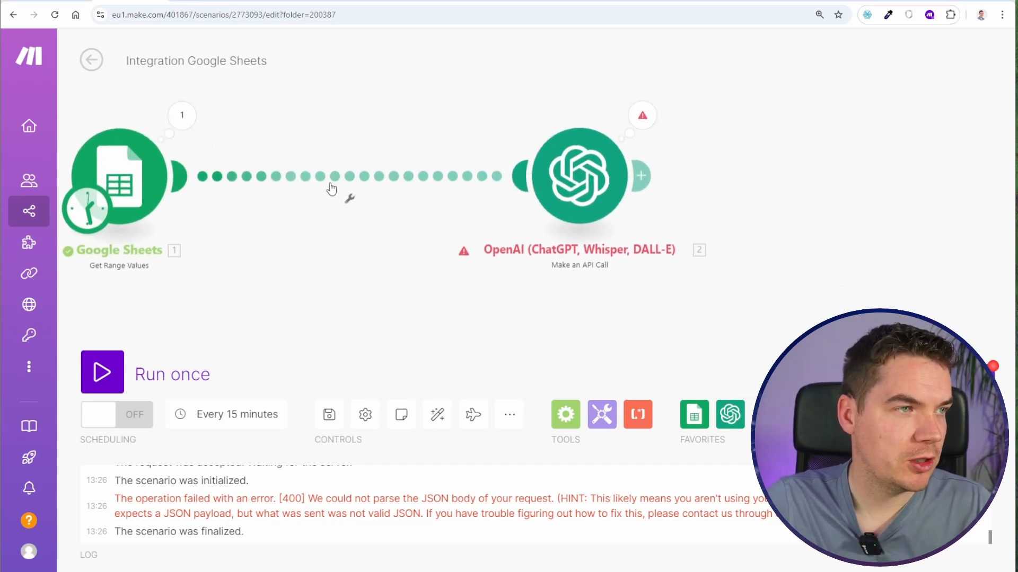
{"action": "left_click", "coordinate": [331, 185]}
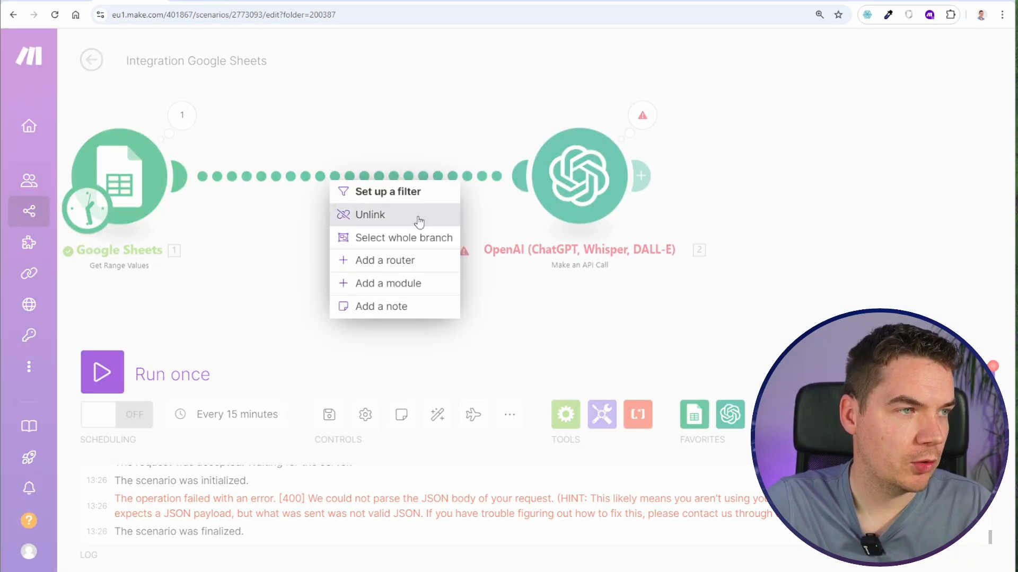
{"action": "left_click", "coordinate": [389, 285]}
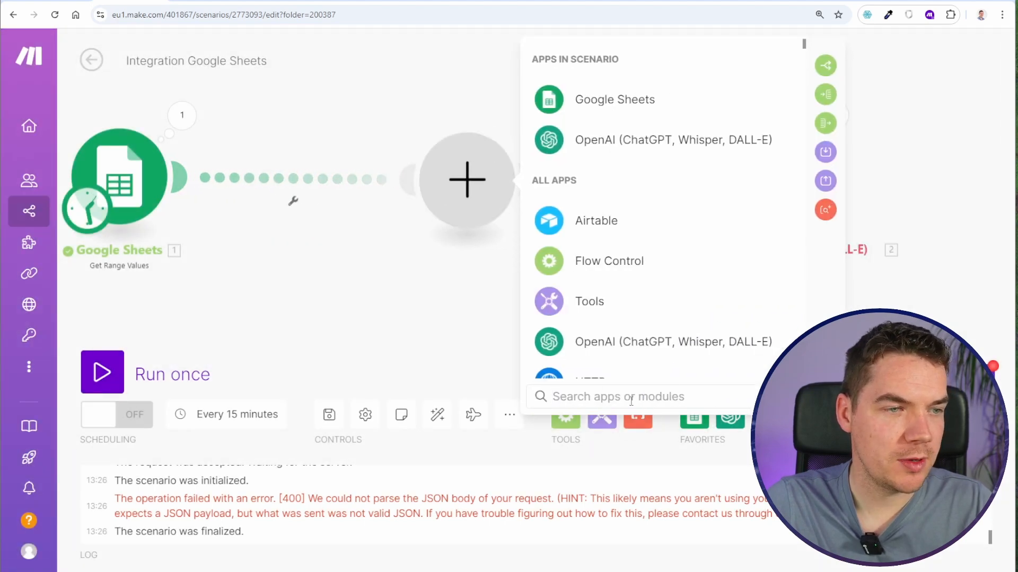
{"action": "type", "text": "set"}
{"action": "left_click", "coordinate": [636, 136]}
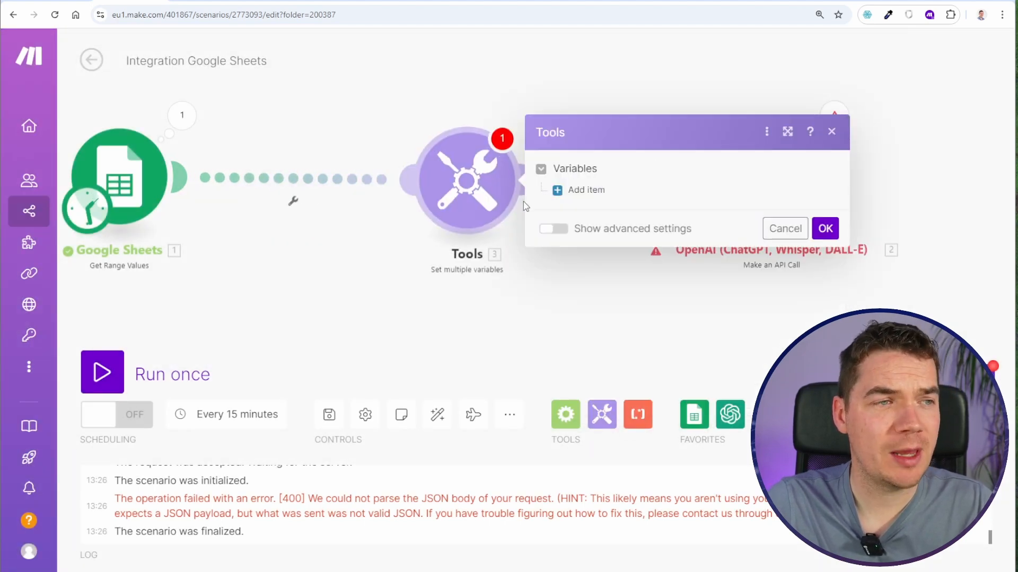
- Add variable json_safe_string, applying nested replace functions to description (E) that turn \n, \r, \t, \f into spaces and escape slashes, backslashes and double quotes
{"action": "left_click", "coordinate": [562, 194]}
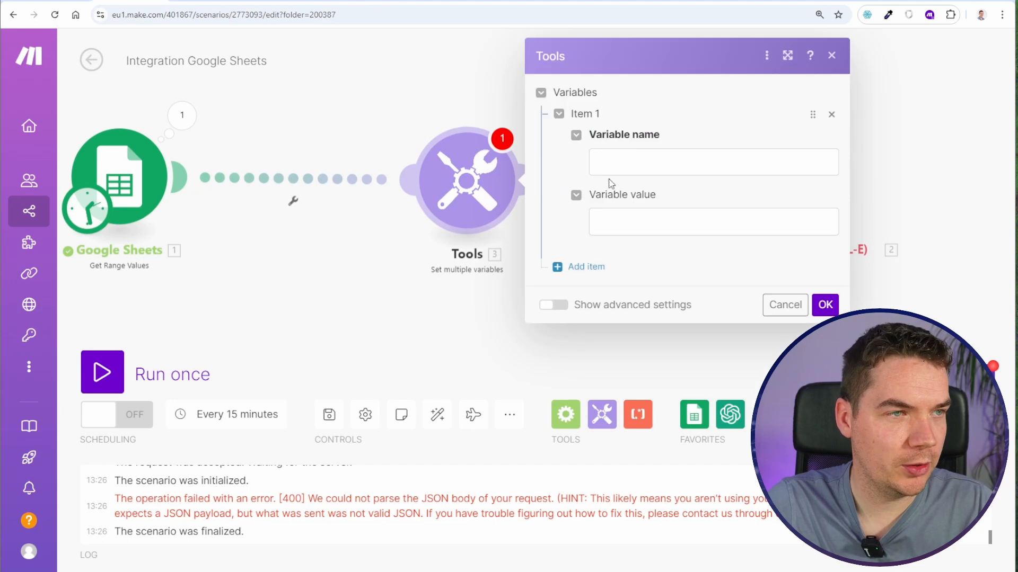
{"action": "left_click", "coordinate": [607, 155]}
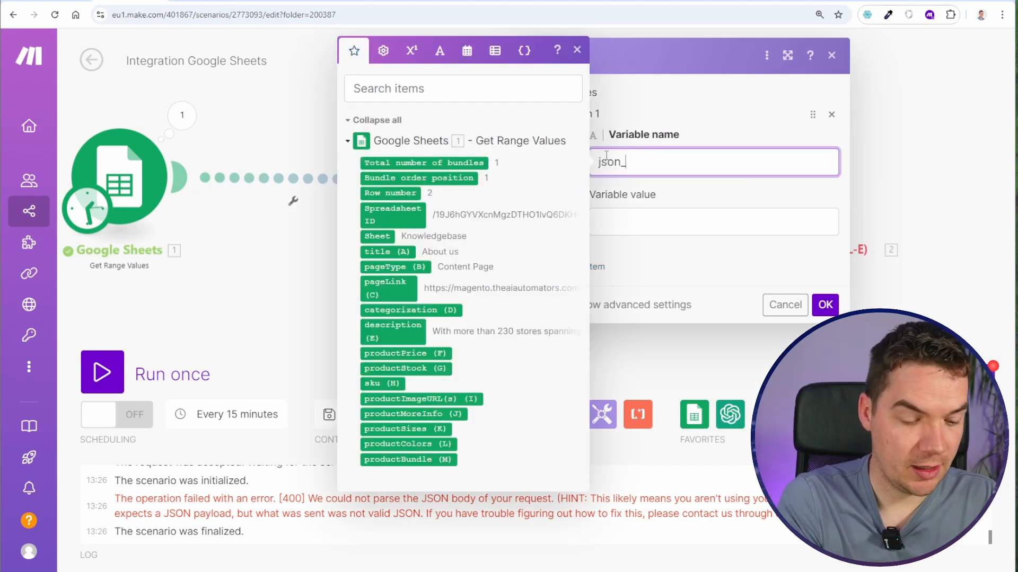
{"action": "type", "text": "json_safe_string"}
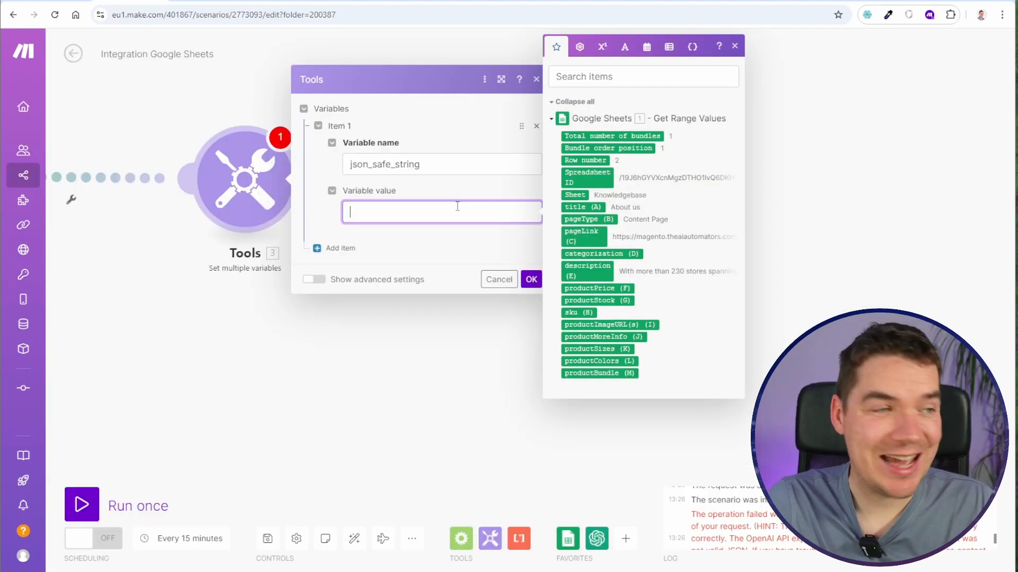
{"action": "type", "text": "replace(replace(replace(replace(replace(replace(replace(7.`3`;/\\n/g;space);/\\r/g;space);/\\t/g;space);/\\f/g;space);/\\/g;/);/\\\\/g;\\\\);/\"/g;\\\")"}
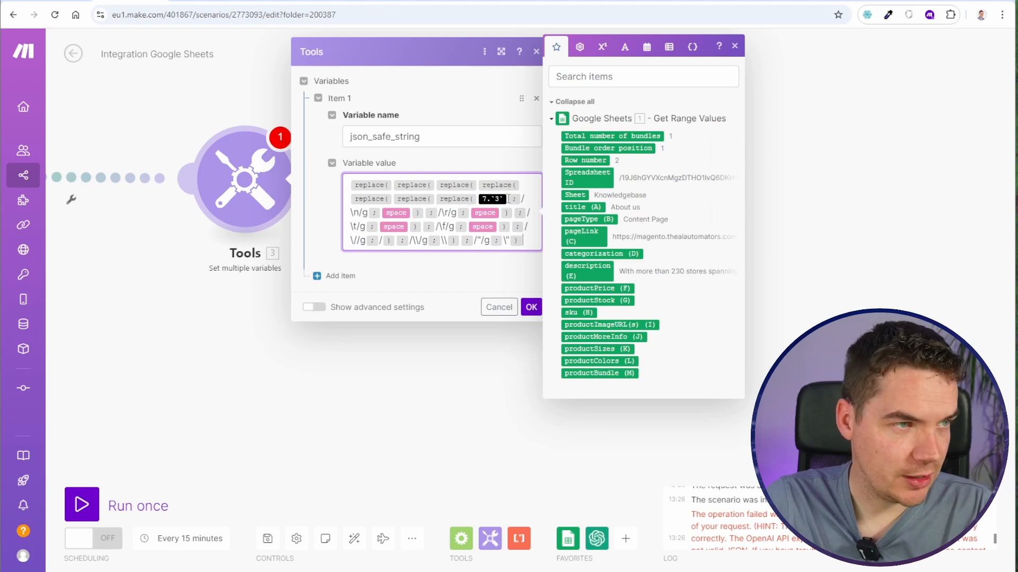
{"action": "key", "text": "BackSpace"}
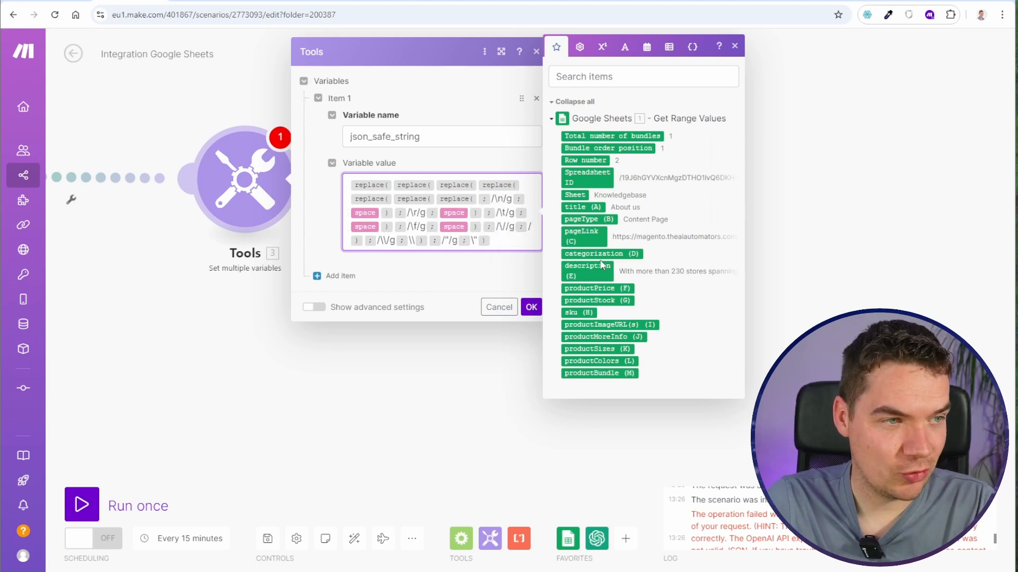
{"action": "left_click", "coordinate": [565, 263]}
{"action": "left_click", "coordinate": [531, 320]}
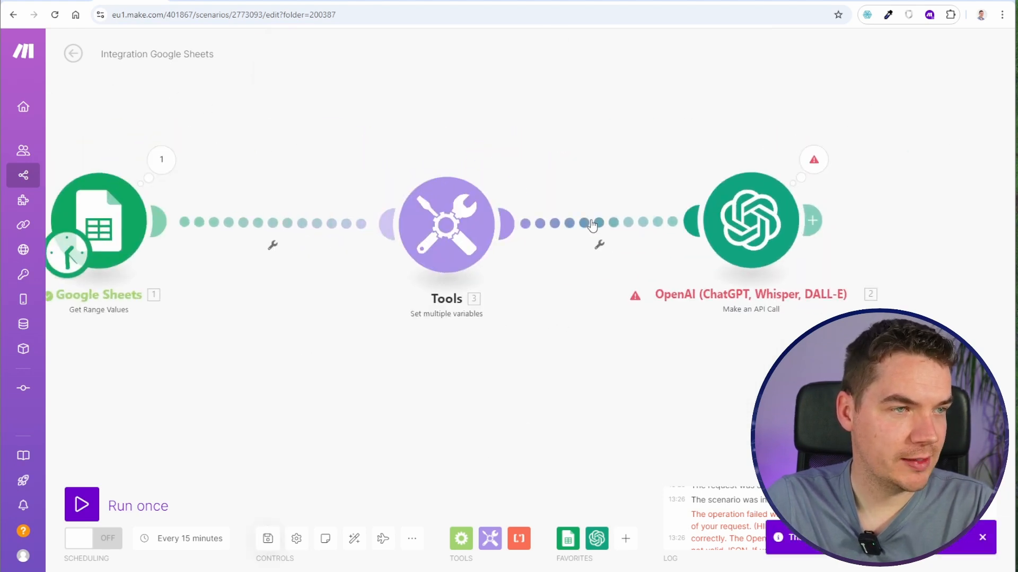
- Set up a filter between the Tools and OpenAI modules with the condition 1 equal to 0, blocking the OpenAI call
{"action": "left_click", "coordinate": [590, 225]}
{"action": "left_click", "coordinate": [694, 220]}
{"action": "type", "text": "1"}
{"action": "left_click", "coordinate": [690, 261]}
{"action": "type", "text": "0"}
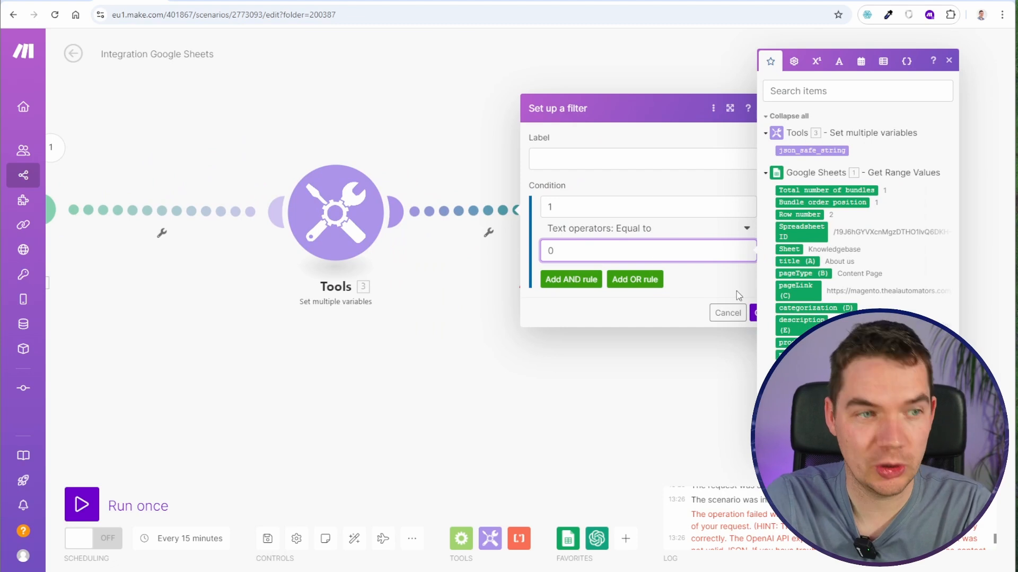
{"action": "left_click", "coordinate": [949, 61]}
{"action": "left_click", "coordinate": [758, 312]}
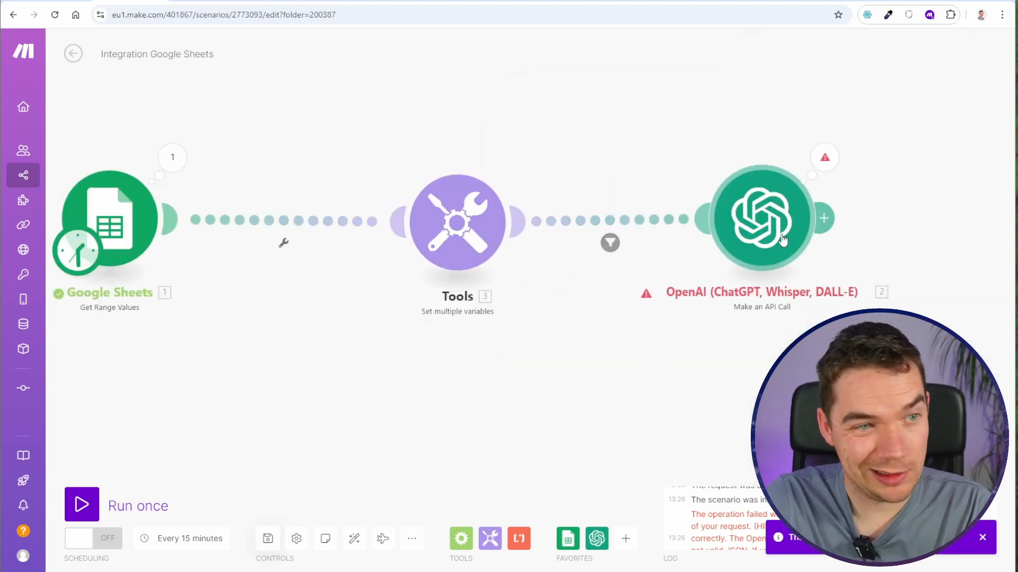
- Run the scenario once and examine the full description (E) text in the Google Sheets output
{"action": "left_click", "coordinate": [82, 505]}
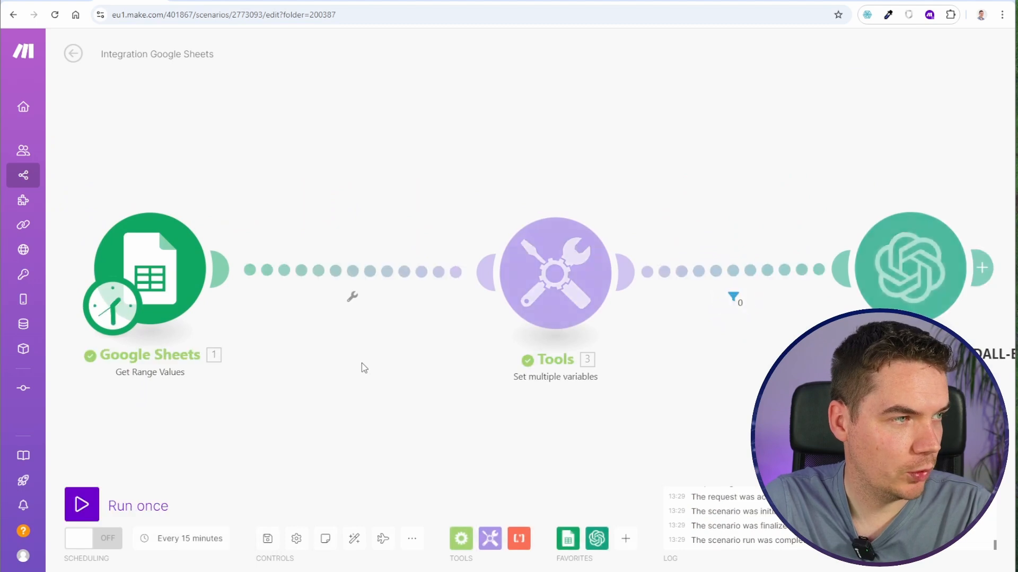
{"action": "left_click", "coordinate": [186, 196]}
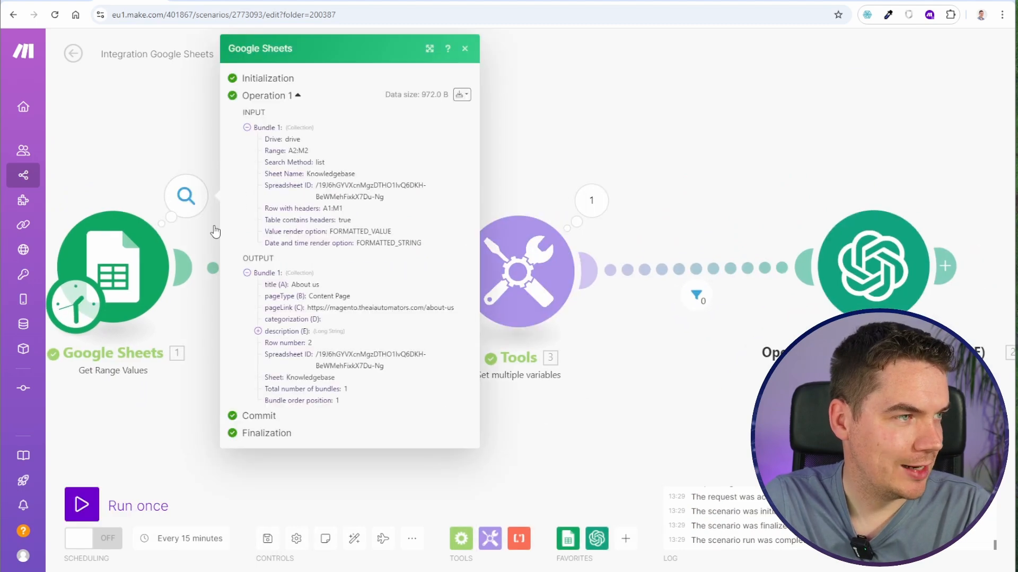
{"action": "left_click", "coordinate": [258, 332]}
{"action": "scroll", "coordinate": [286, 318], "scroll_direction": "down", "scroll_amount": 1}
{"action": "left_click_drag", "start_coordinate": [285, 285], "coordinate": [348, 425]}
{"action": "left_click", "coordinate": [354, 418]}
{"action": "left_click_drag", "start_coordinate": [549, 131], "coordinate": [277, 135]}
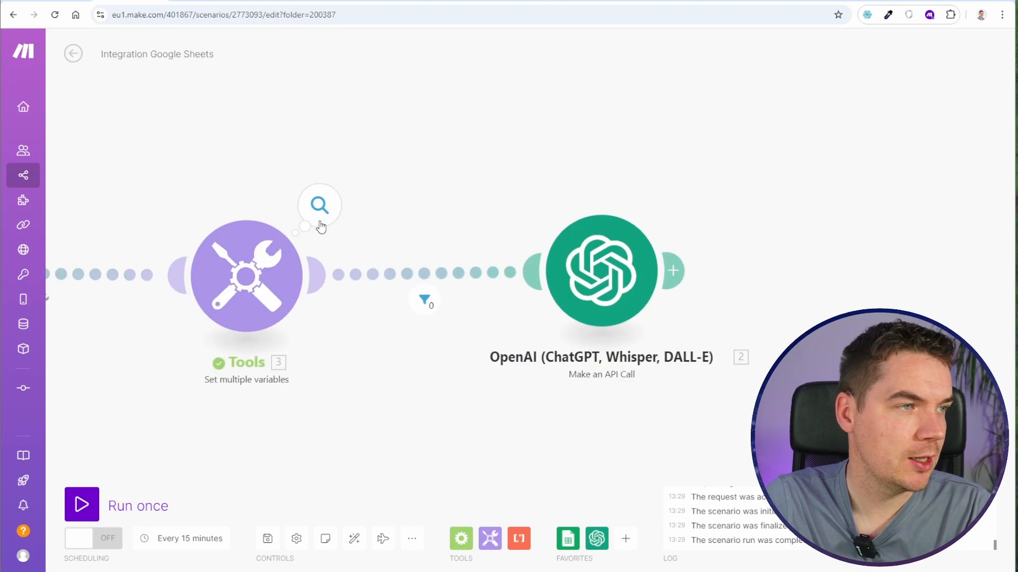
- Examine the json_safe_string text in the output bundle of the Tools module
{"action": "left_click", "coordinate": [320, 212]}
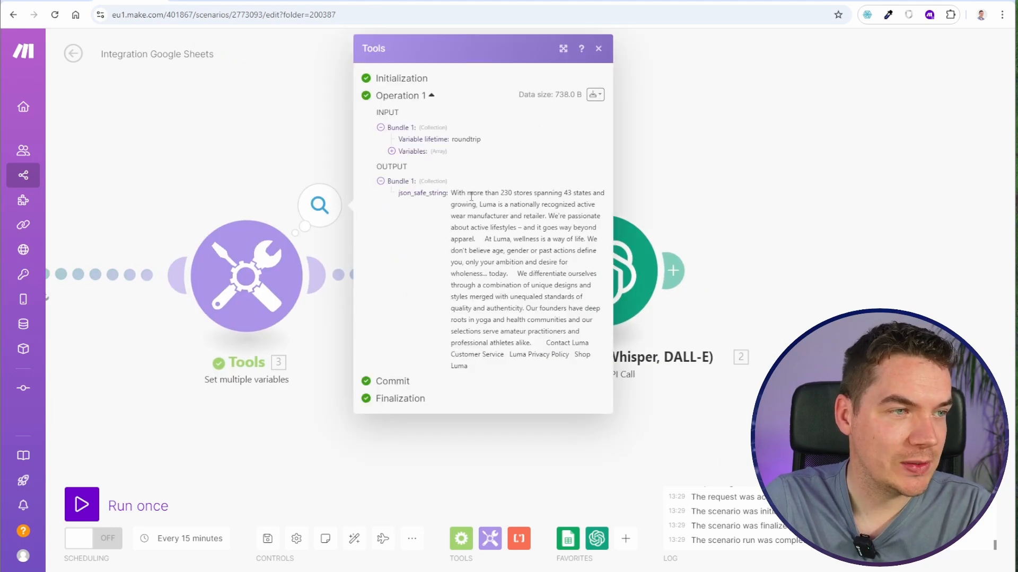
{"action": "left_click_drag", "start_coordinate": [471, 196], "coordinate": [583, 321]}
{"action": "left_click", "coordinate": [473, 228]}
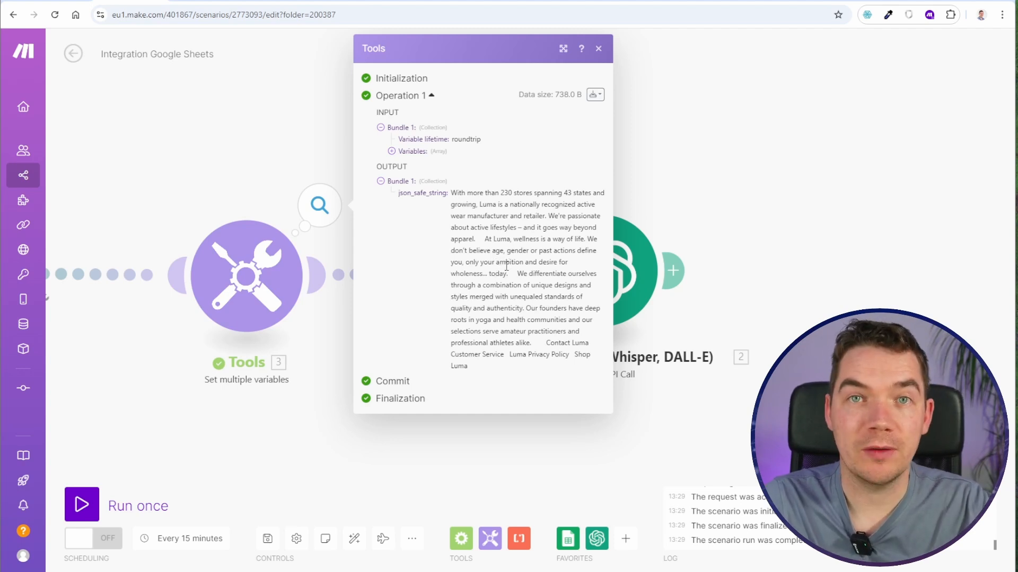
- Remove the 1 equal to 0 condition from the filter between the Tools and OpenAI modules
{"action": "left_click_drag", "start_coordinate": [438, 200], "coordinate": [464, 152]}
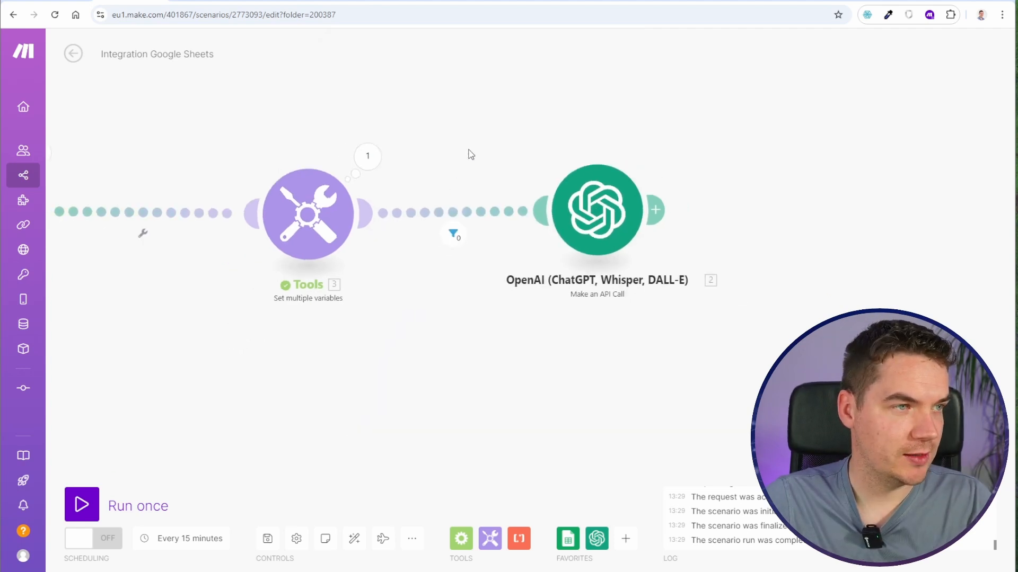
{"action": "left_click_drag", "start_coordinate": [471, 154], "coordinate": [411, 190]}
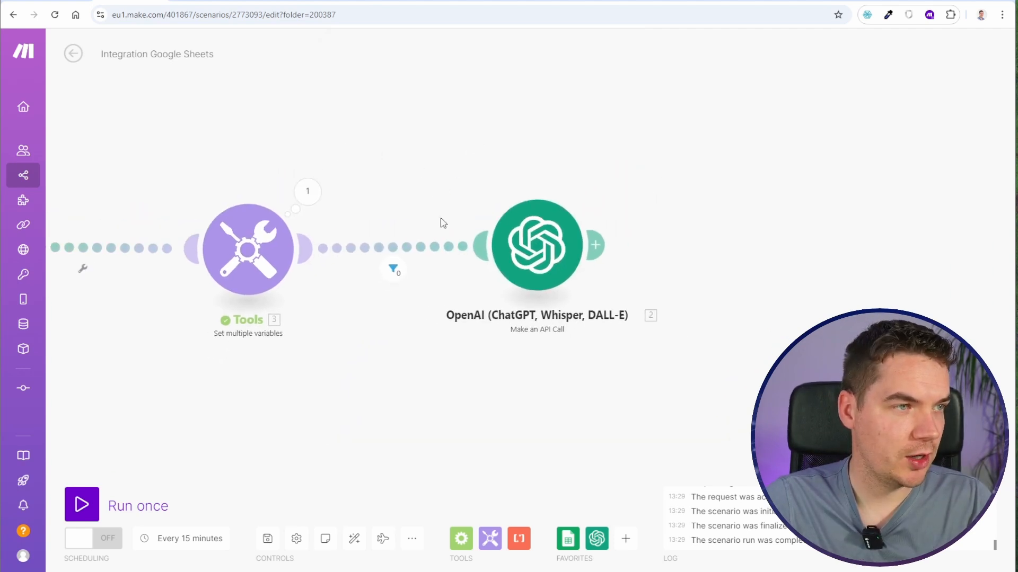
{"action": "left_click", "coordinate": [392, 269]}
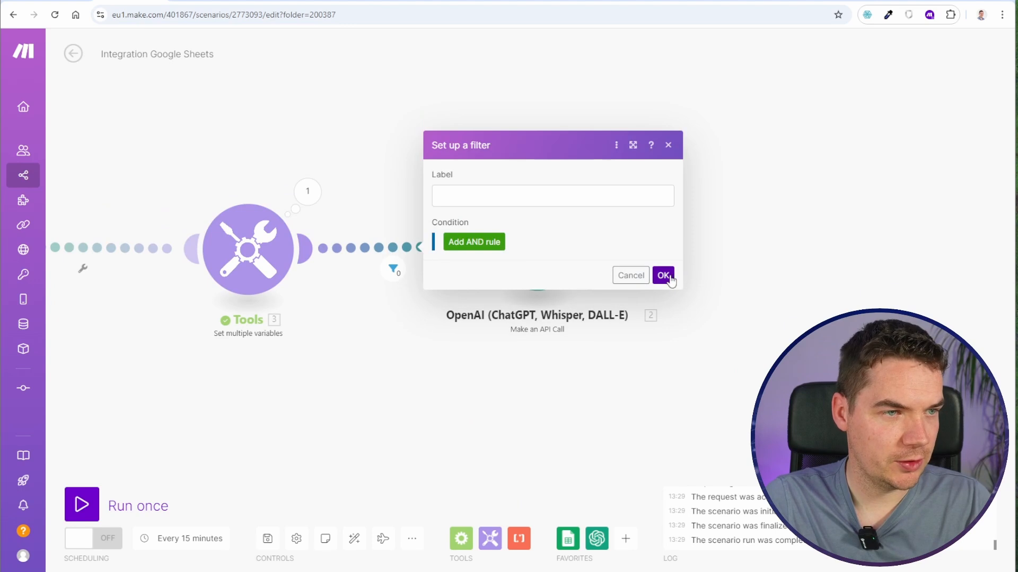
{"action": "left_click", "coordinate": [663, 276]}
- Replace description (E) with the json_safe_string variable as the input value in the OpenAI module's request body
{"action": "left_click", "coordinate": [456, 246]}
{"action": "left_click", "coordinate": [672, 507]}
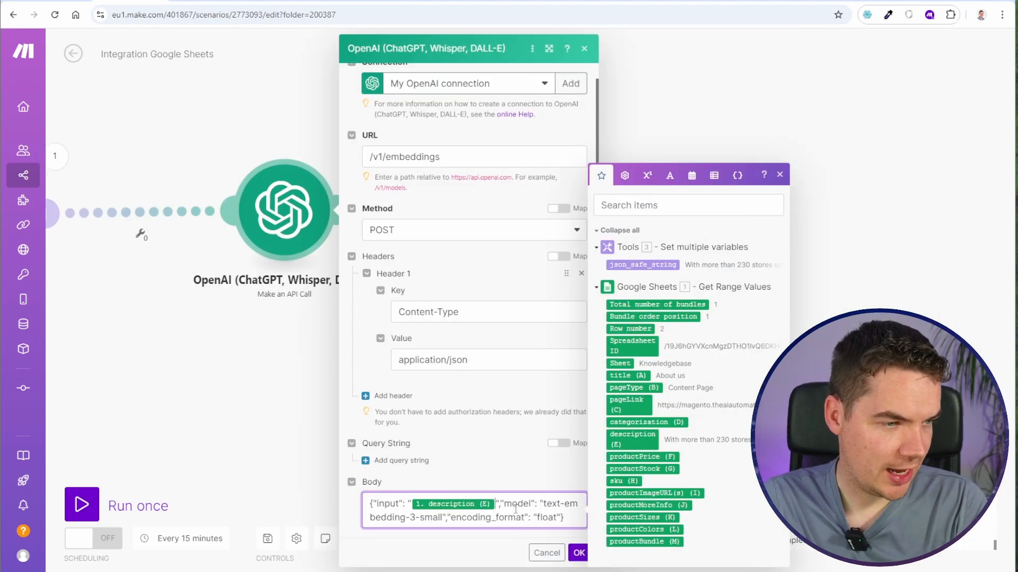
{"action": "key", "text": "BackSpace"}
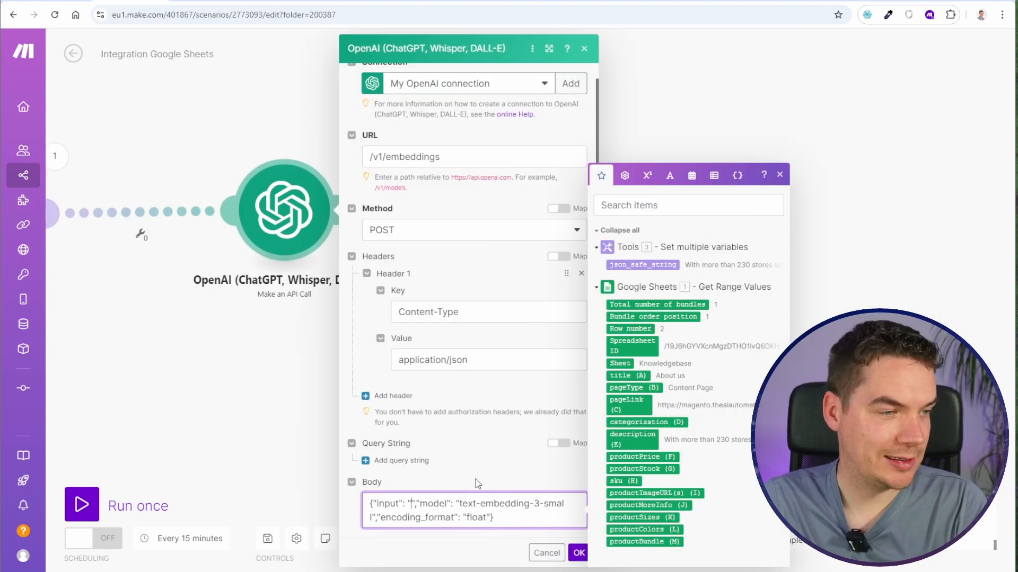
{"action": "left_click", "coordinate": [646, 266]}
{"action": "left_click", "coordinate": [579, 553]}
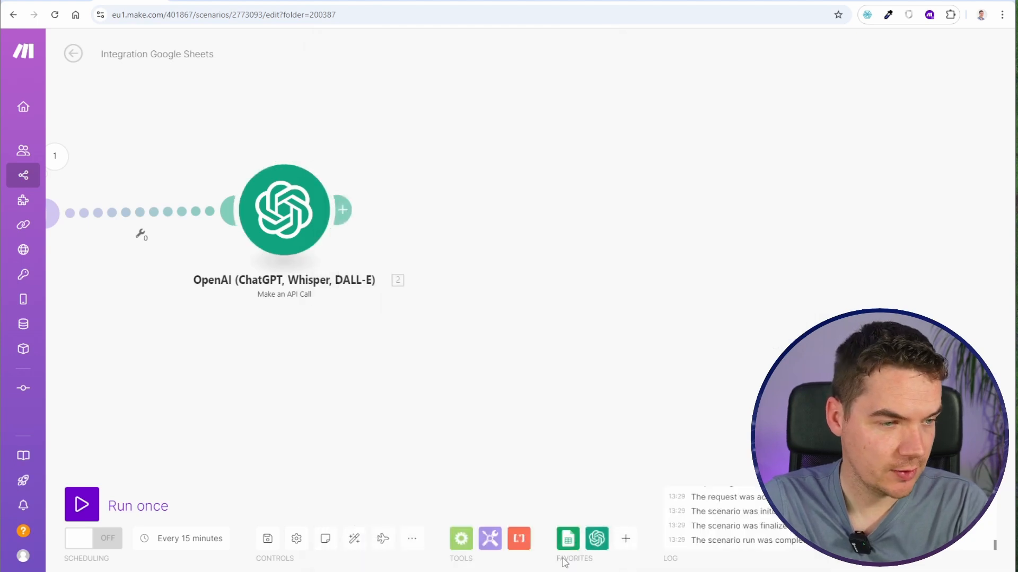
- Save the scenario, run it once, and expand the OpenAI output body down to the first item's embedding array
{"action": "left_click", "coordinate": [266, 537]}
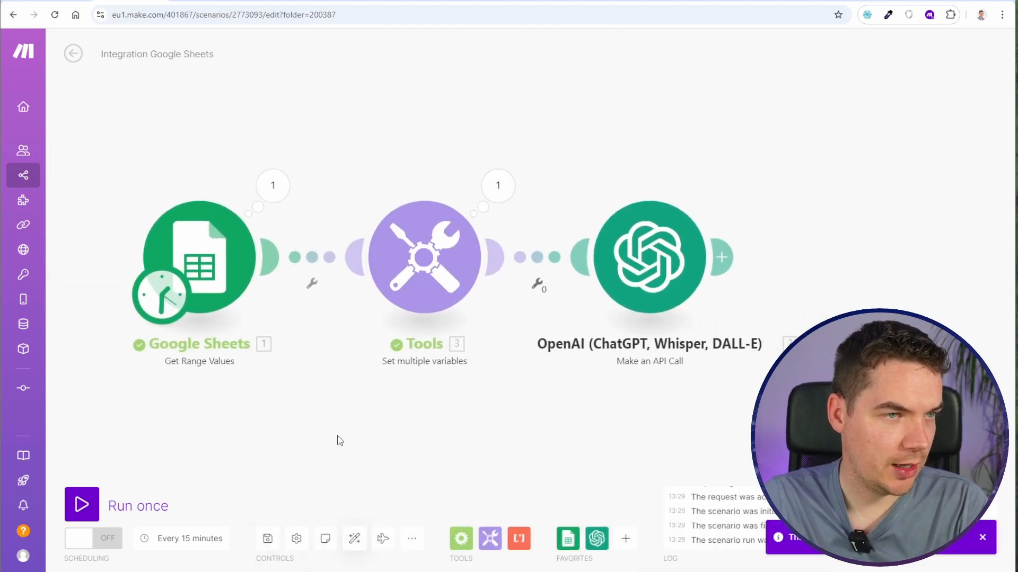
{"action": "left_click", "coordinate": [132, 503]}
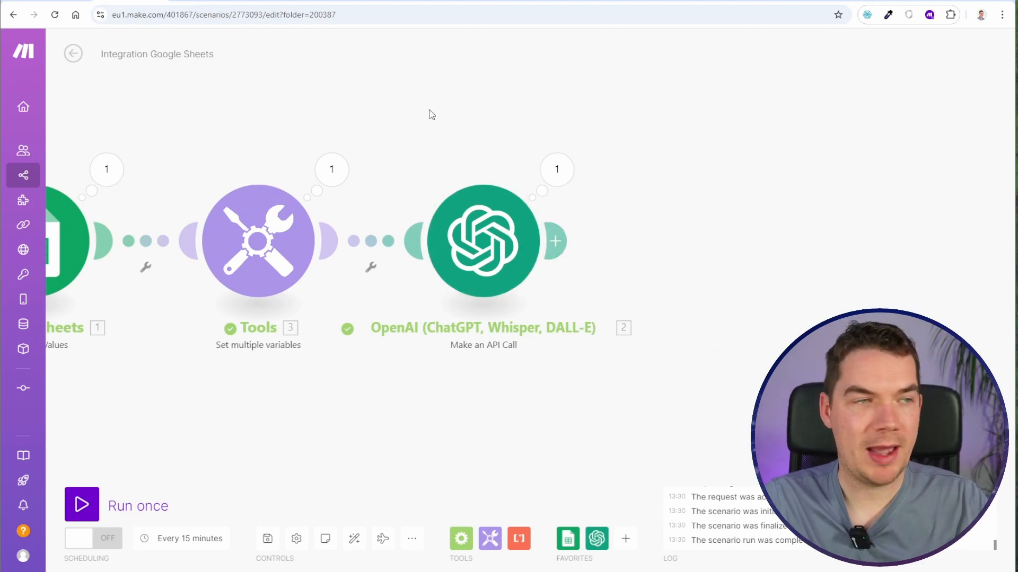
{"action": "left_click_drag", "start_coordinate": [432, 114], "coordinate": [248, 110]}
{"action": "left_click", "coordinate": [390, 165]}
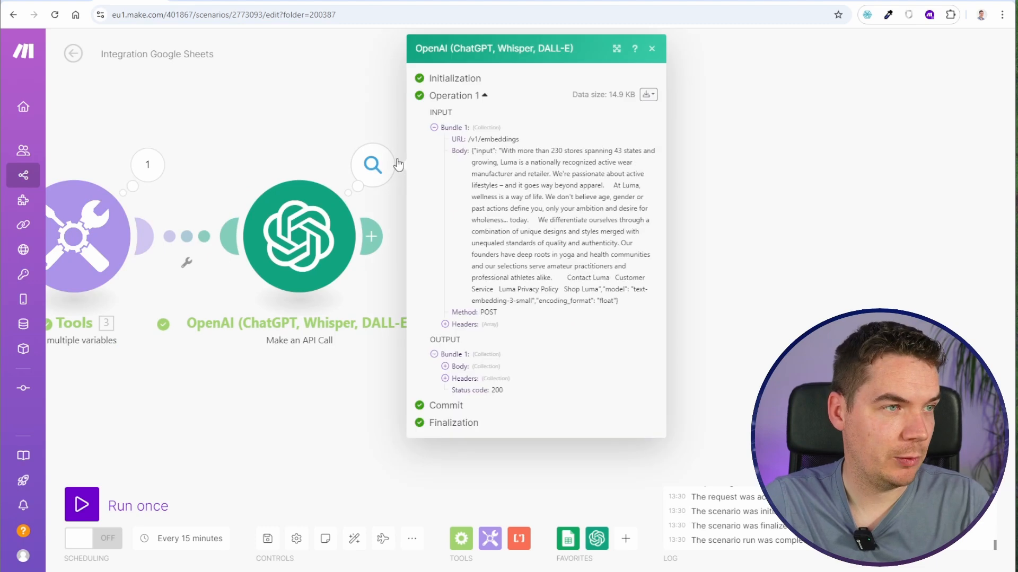
{"action": "left_click_drag", "start_coordinate": [503, 159], "coordinate": [530, 278]}
{"action": "left_click", "coordinate": [487, 306]}
{"action": "left_click", "coordinate": [446, 367]}
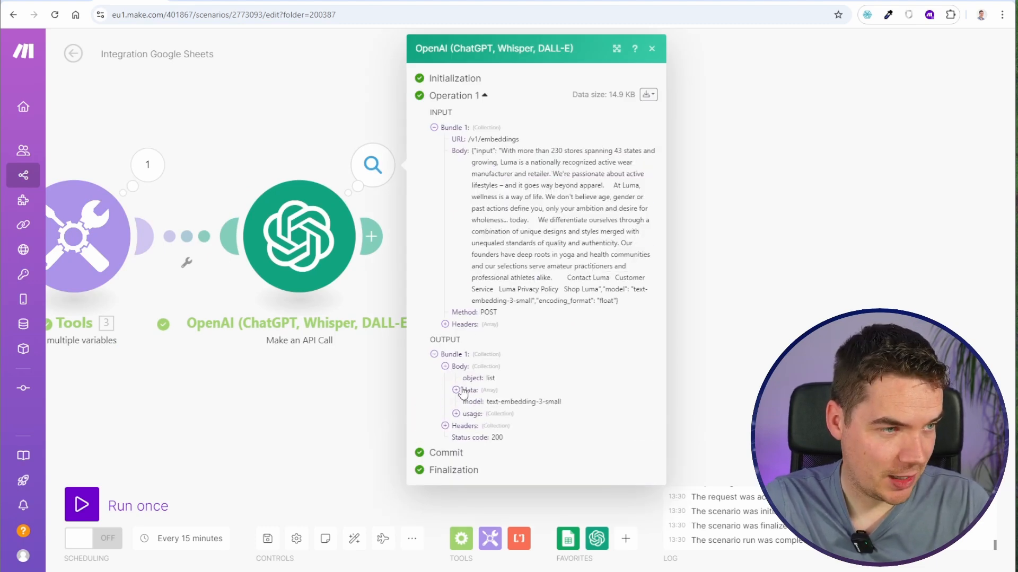
{"action": "left_click", "coordinate": [456, 390]}
{"action": "left_click", "coordinate": [467, 402]}
{"action": "left_click", "coordinate": [490, 439]}
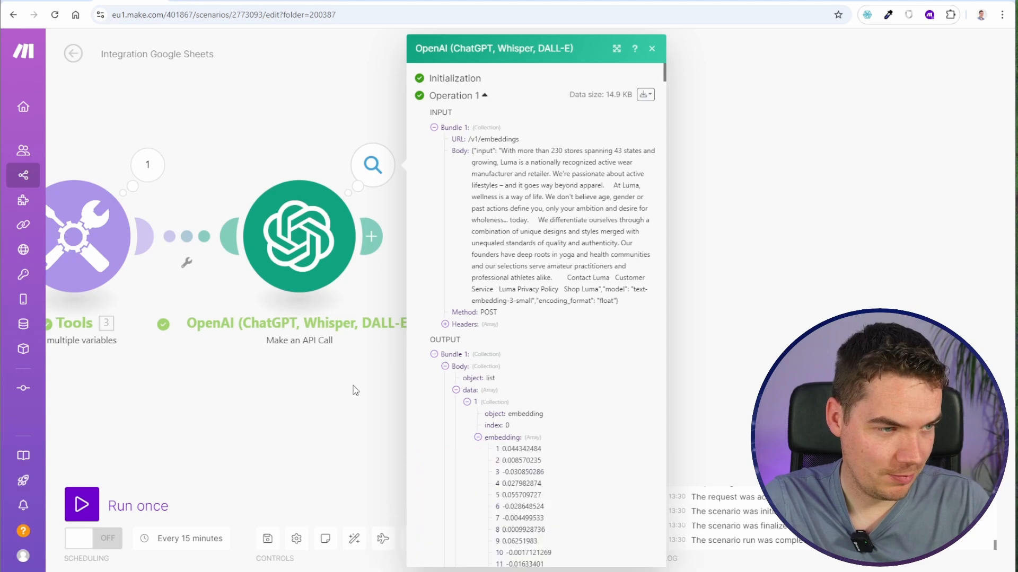
- Examine the OpenAI module's input text and the list of vector values in its embedding output
{"action": "left_click_drag", "start_coordinate": [354, 406], "coordinate": [185, 249]}
{"action": "scroll", "coordinate": [365, 267], "scroll_direction": "down", "scroll_amount": 5}
{"action": "scroll", "coordinate": [365, 267], "scroll_direction": "up", "scroll_amount": 4}
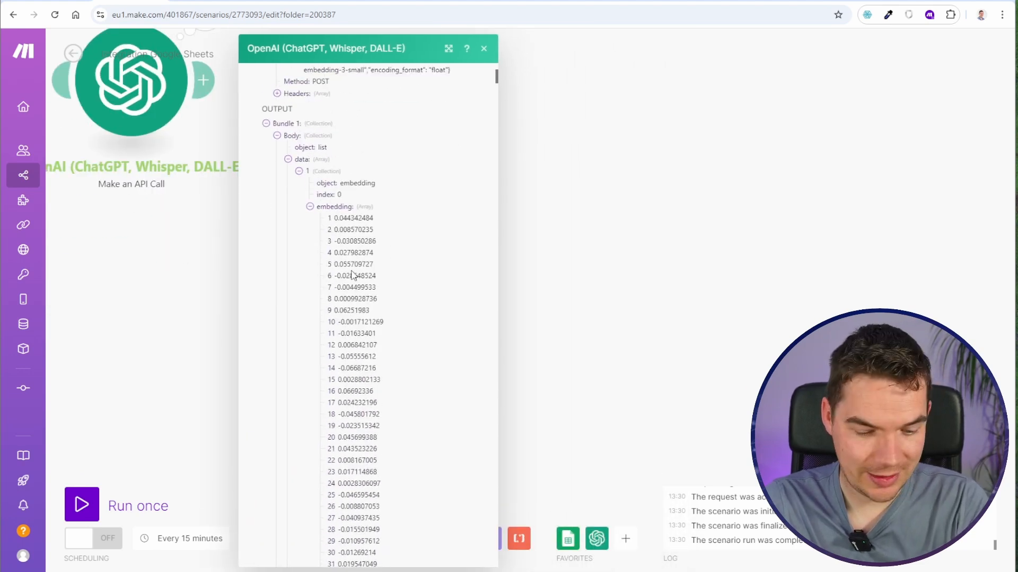
{"action": "key", "text": "ctrl+plus"}
{"action": "key", "text": "ctrl+plus"}
{"action": "key", "text": "ctrl+plus"}
{"action": "scroll", "coordinate": [428, 309], "scroll_direction": "up", "scroll_amount": 6}
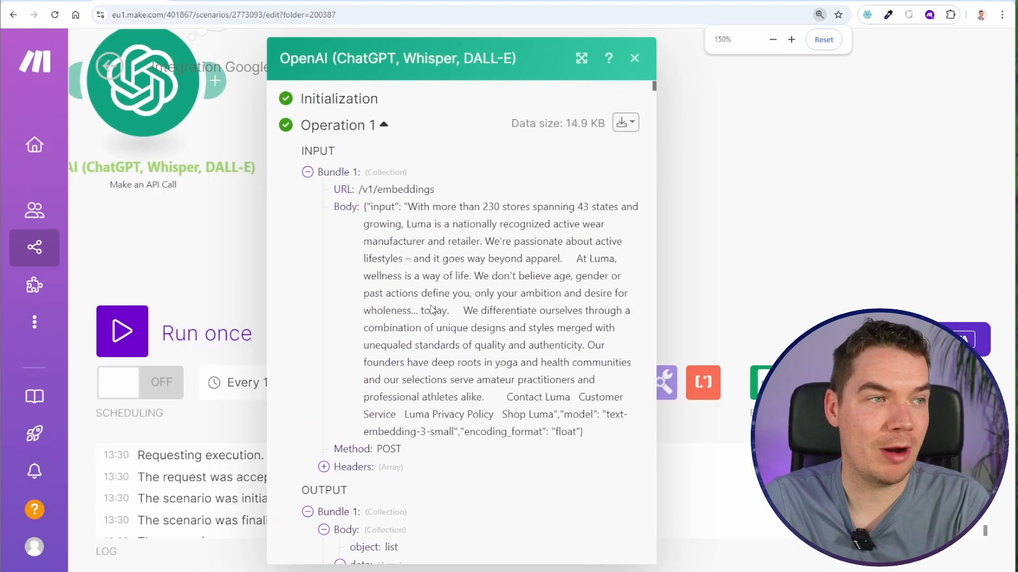
{"action": "scroll", "coordinate": [455, 271], "scroll_direction": "down", "scroll_amount": 4}
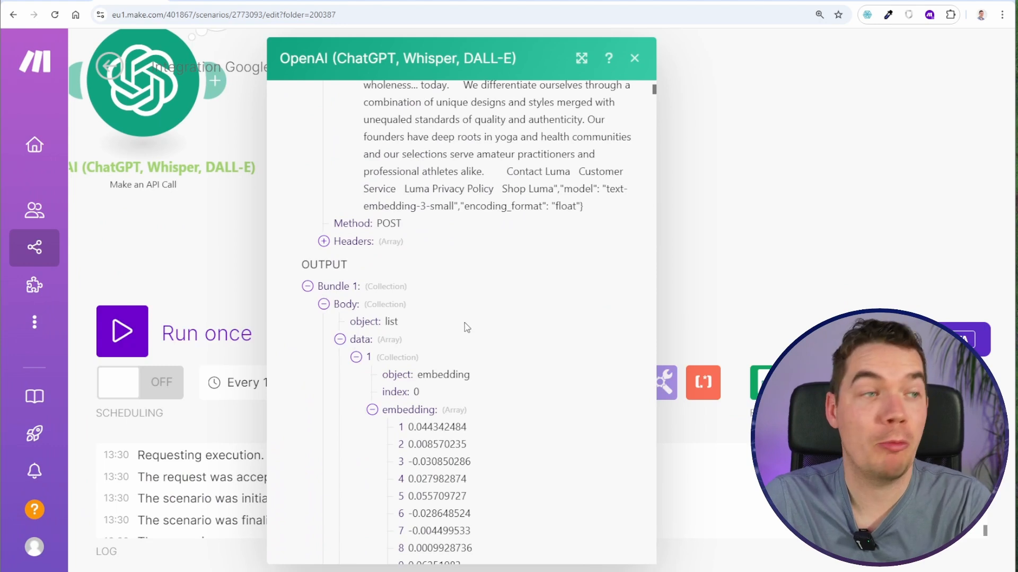
{"action": "scroll", "coordinate": [467, 327], "scroll_direction": "up", "scroll_amount": 3}
{"action": "scroll", "coordinate": [467, 327], "scroll_direction": "down", "scroll_amount": 3}
{"action": "left_click_drag", "start_coordinate": [450, 374], "coordinate": [461, 515]}
{"action": "scroll", "coordinate": [436, 308], "scroll_direction": "down", "scroll_amount": 4}
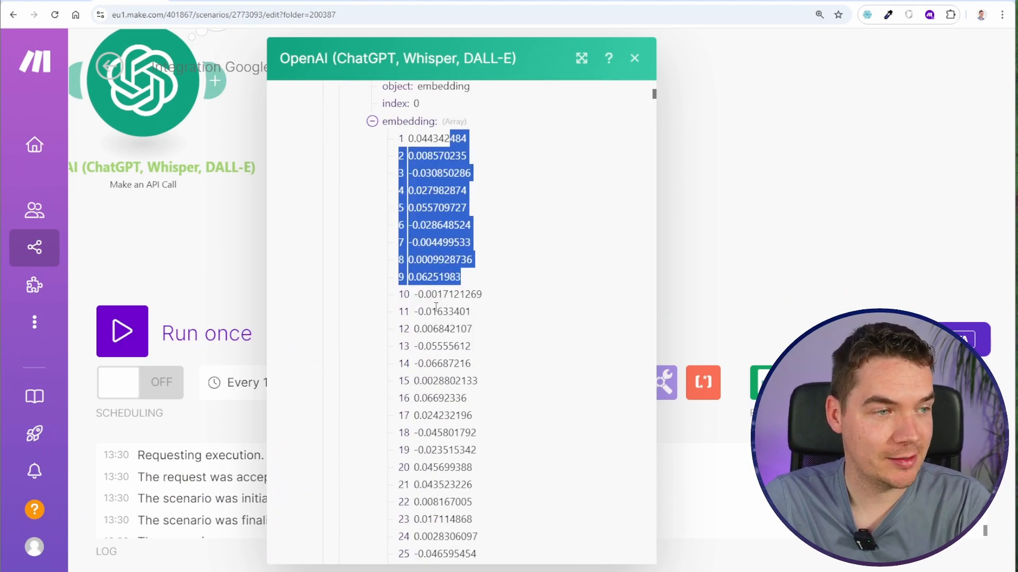
{"action": "left_click_drag", "start_coordinate": [436, 308], "coordinate": [454, 363]}
{"action": "scroll", "coordinate": [455, 363], "scroll_direction": "down", "scroll_amount": 20}
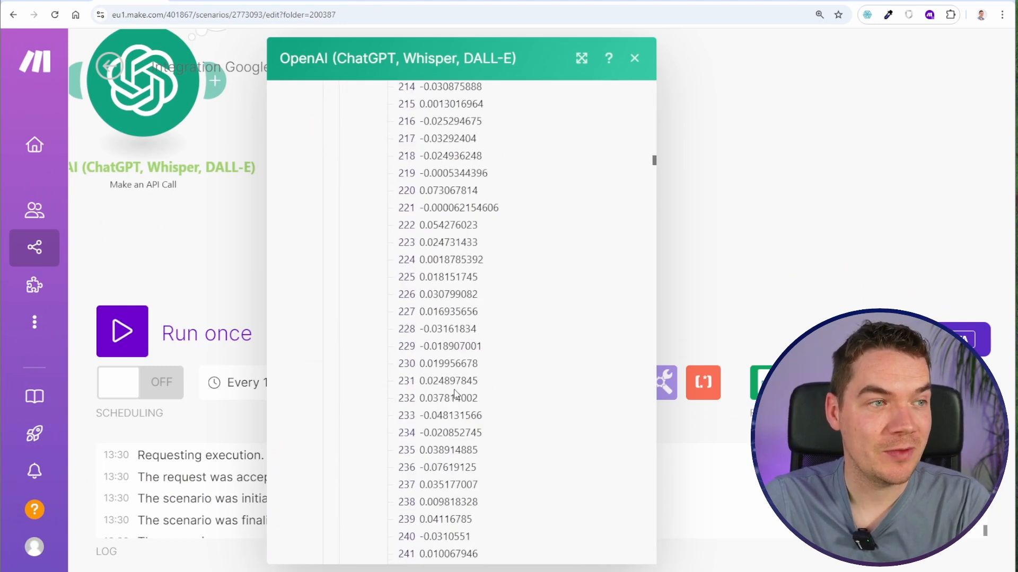
{"action": "scroll", "coordinate": [454, 394], "scroll_direction": "down", "scroll_amount": 20}
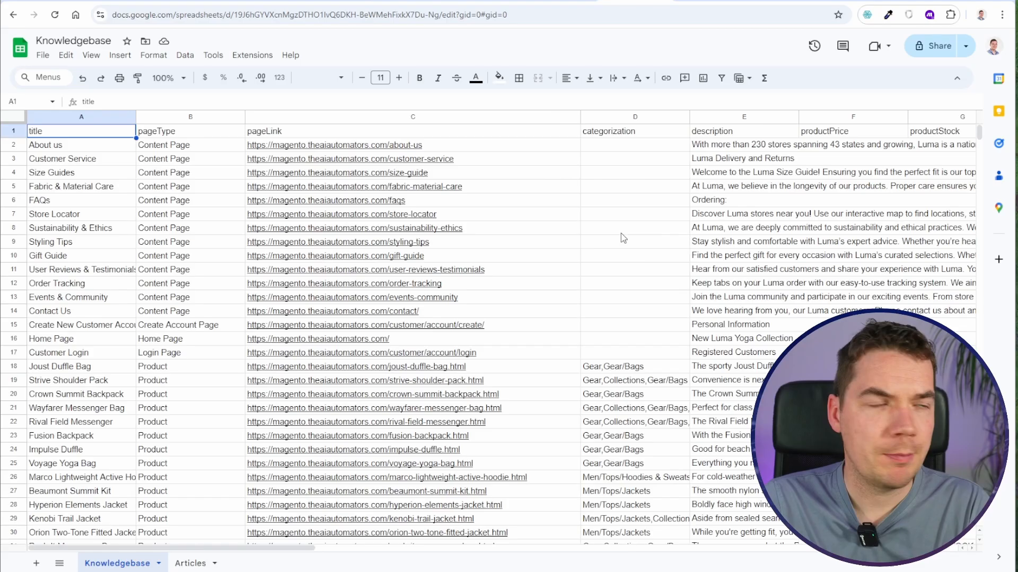
- Switch to the Knowledgebase spreadsheet and examine the header columns and the Customer Service row across to productStock
{"action": "key", "text": "Right"}
{"action": "key", "text": "Right"}
{"action": "key", "text": "Right"}
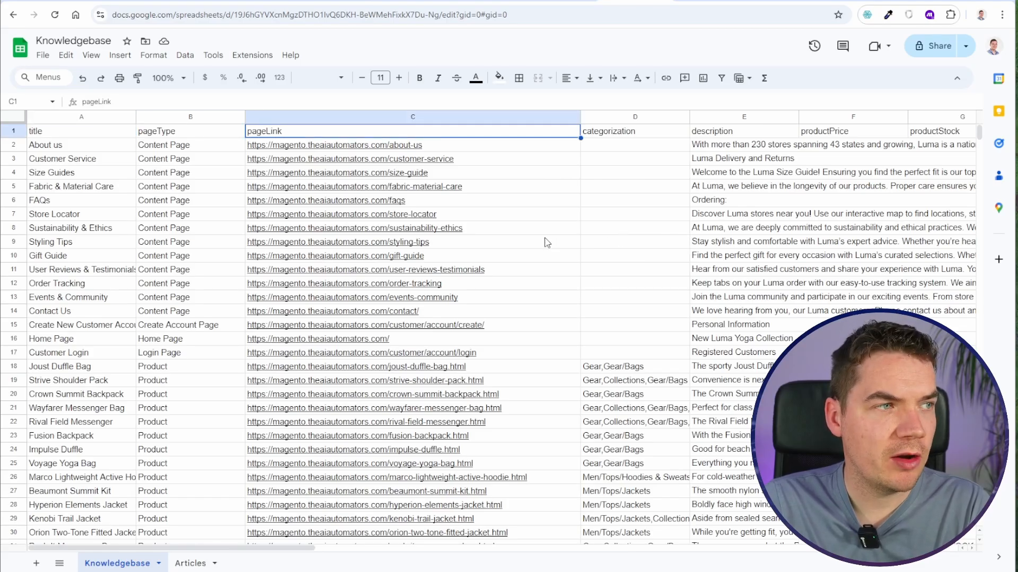
{"action": "key", "text": "Down"}
{"action": "key", "text": "Left"}
{"action": "key", "text": "Left"}
{"action": "key", "text": "Left"}
{"action": "key", "text": "Down"}
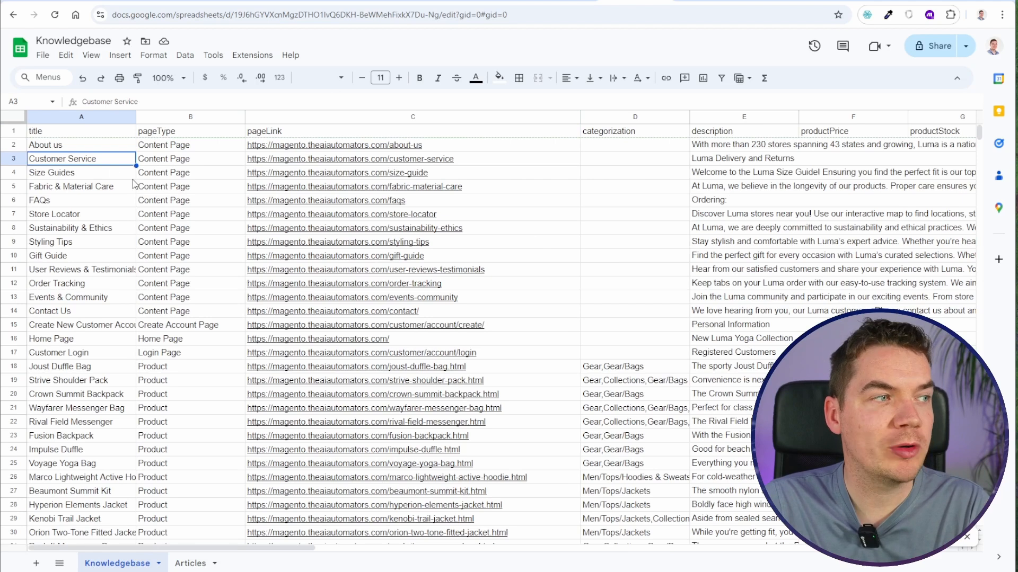
{"action": "key", "text": "Right"}
{"action": "key", "text": "Right"}
{"action": "key", "text": "Right"}
{"action": "key", "text": "Right"}
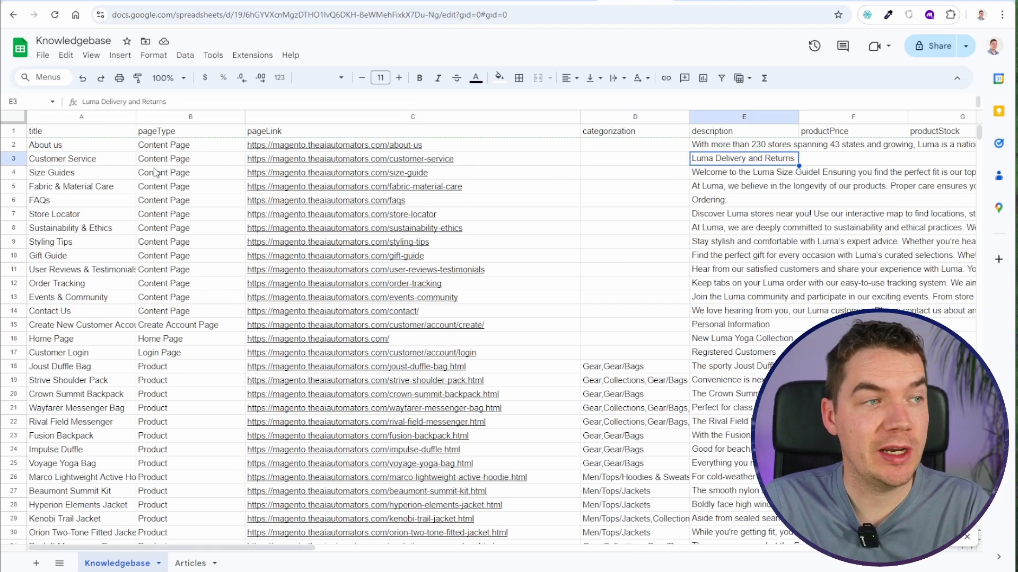
{"action": "key", "text": "Right"}
{"action": "key", "text": "Right"}
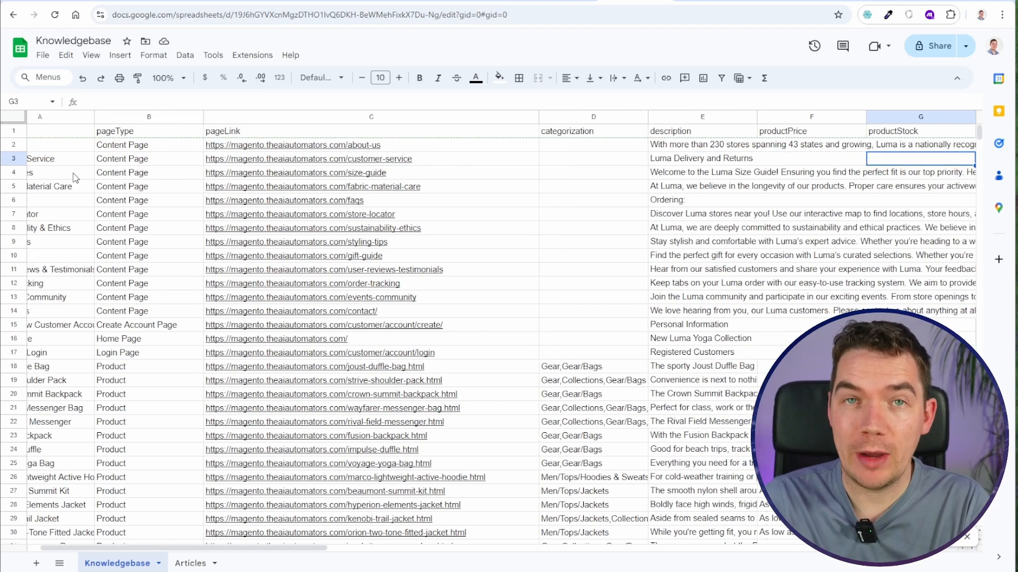
{"action": "key", "text": "Left"}
{"action": "key", "text": "Left"}
{"action": "key", "text": "Left"}
{"action": "key", "text": "Left"}
{"action": "key", "text": "Left"}
{"action": "key", "text": "Left"}
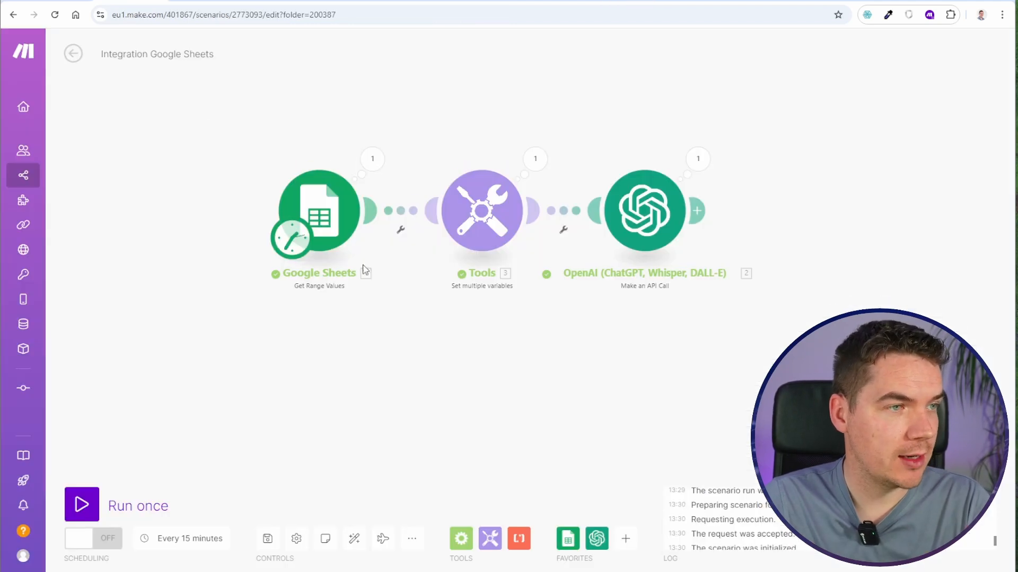
- Insert a Tools Set variable module between the Google Sheets module and the existing Tools module in the Make scenario
{"action": "left_click_drag", "start_coordinate": [312, 211], "coordinate": [183, 213]}
{"action": "left_click_drag", "start_coordinate": [495, 303], "coordinate": [549, 310]}
{"action": "right_click", "coordinate": [497, 220]}
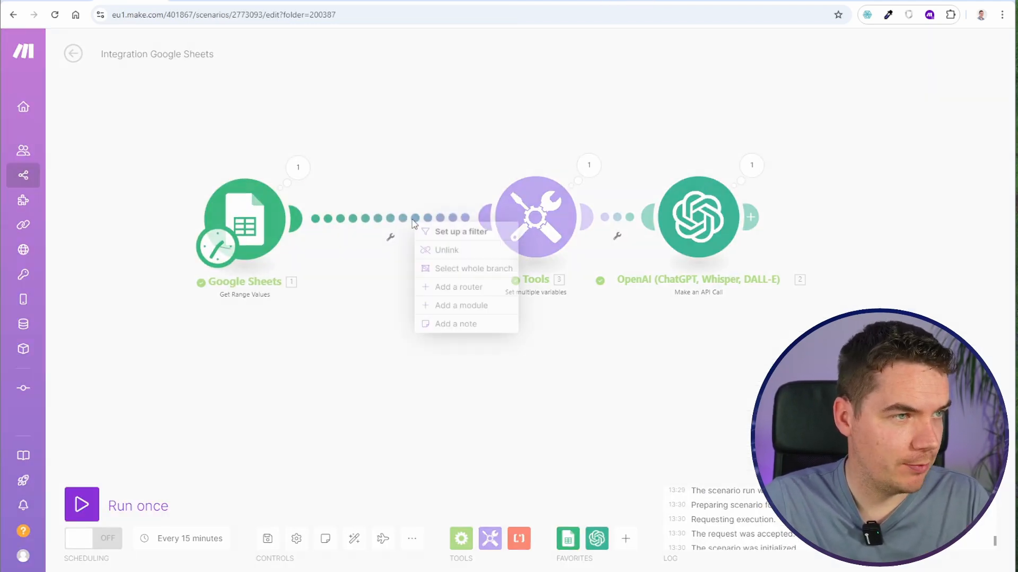
{"action": "left_click", "coordinate": [480, 305]}
{"action": "left_click", "coordinate": [508, 203]}
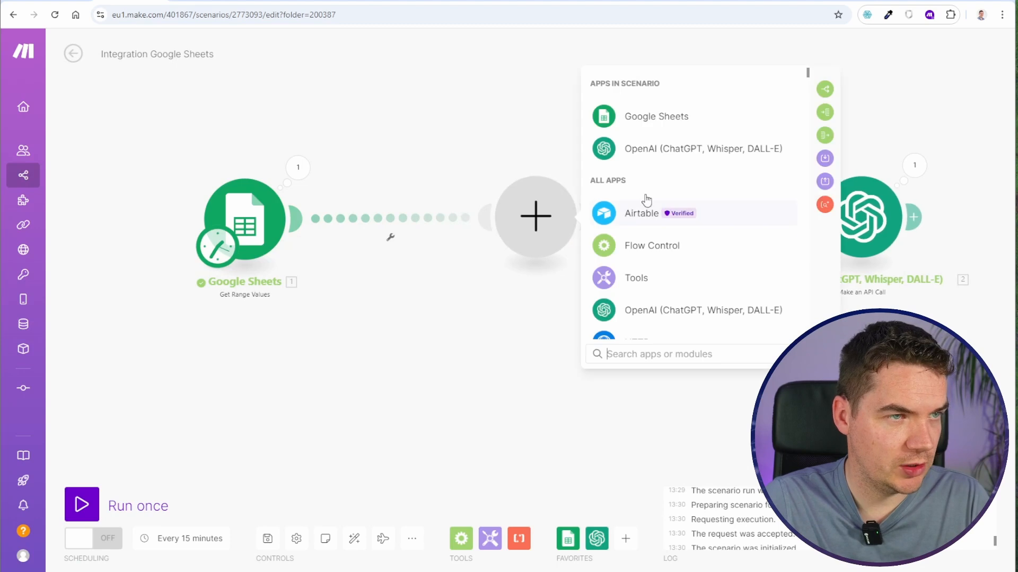
{"action": "type", "text": "set"}
{"action": "left_click", "coordinate": [655, 116]}
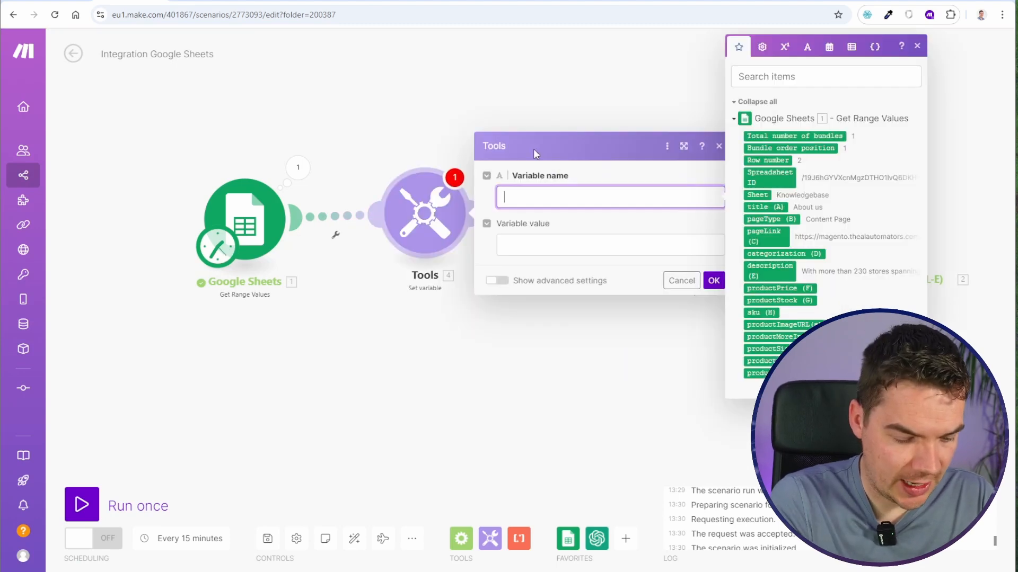
- Name the variable fullRecord and fill its value with labelled lines mapping every sheet column from title (A) to productBundle (M)
{"action": "type", "text": "fullRecord"}
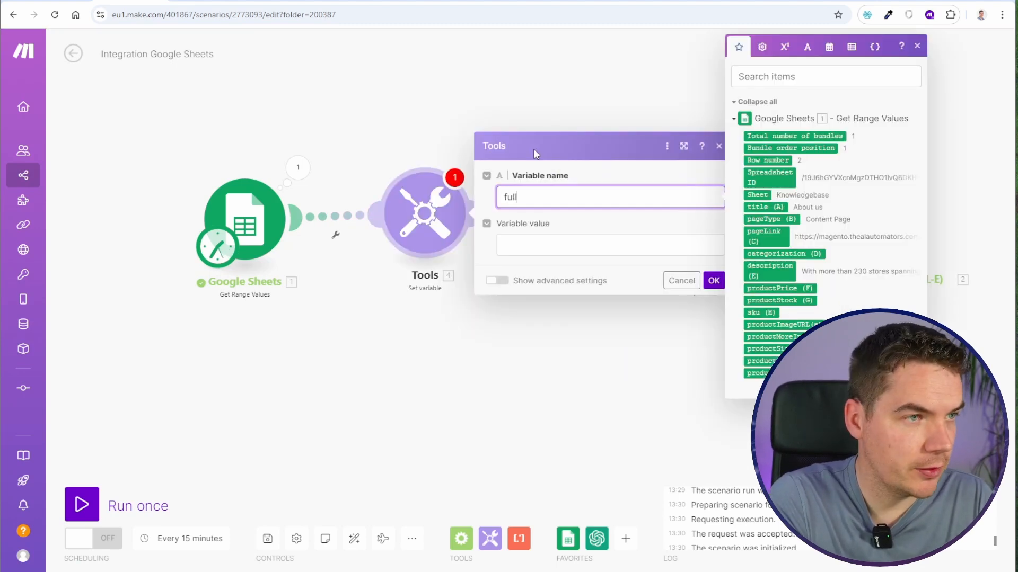
{"action": "key", "text": "Tab"}
{"action": "type", "text": "title:"}
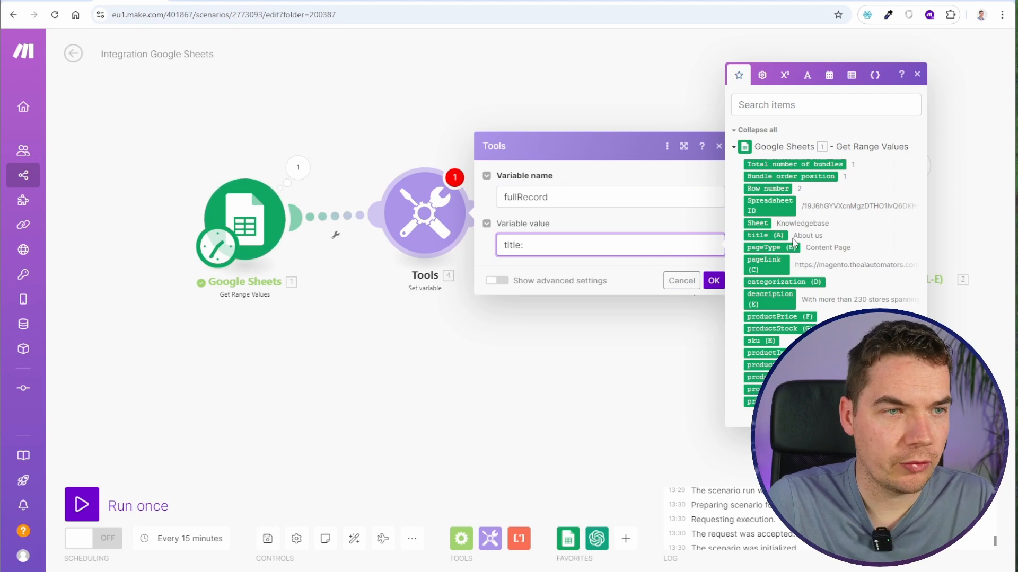
{"action": "left_click", "coordinate": [766, 237]}
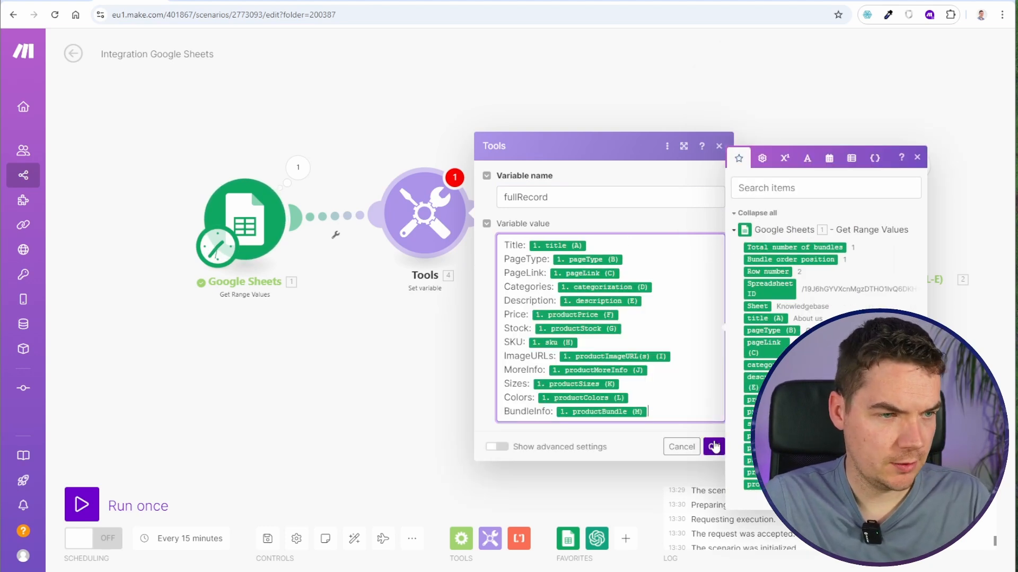
{"action": "left_click", "coordinate": [714, 448]}
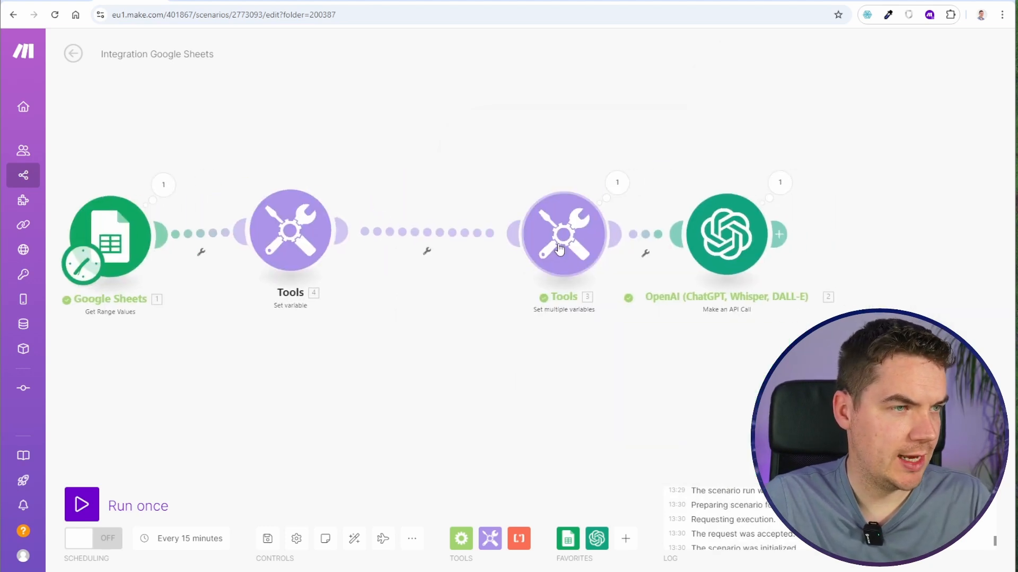
- Replace description (E) with fullRecord inside the nested replace functions of the json_safe_string variable
{"action": "left_click", "coordinate": [563, 233]}
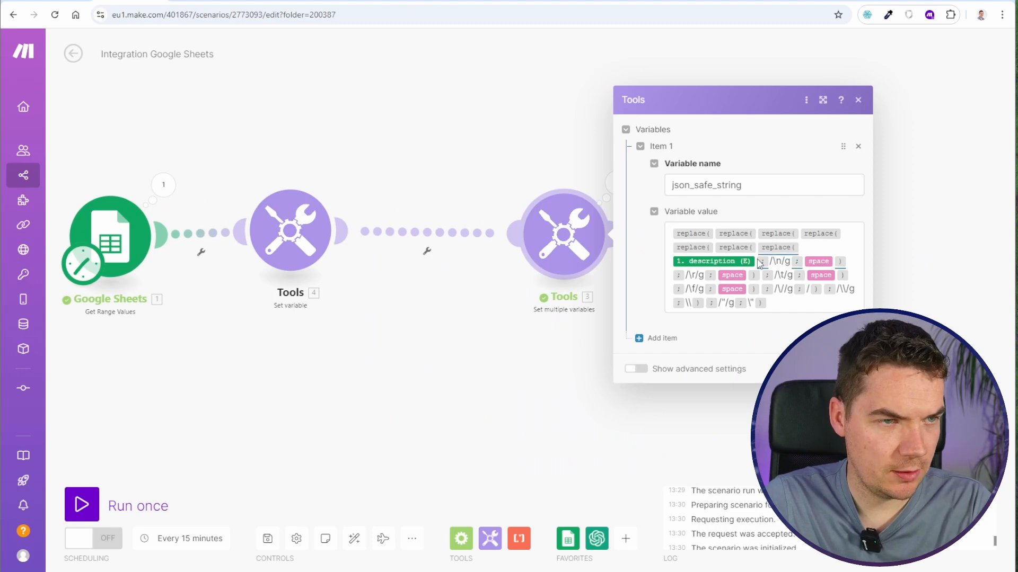
{"action": "left_click", "coordinate": [760, 263]}
{"action": "key", "text": "BackSpace"}
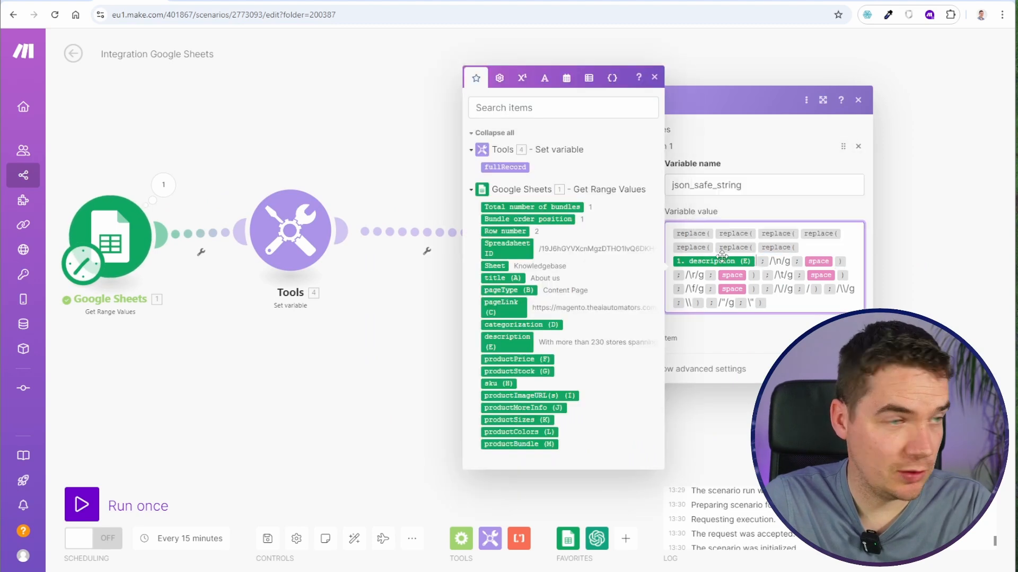
{"action": "left_click", "coordinate": [504, 161]}
{"action": "left_click", "coordinate": [849, 368]}
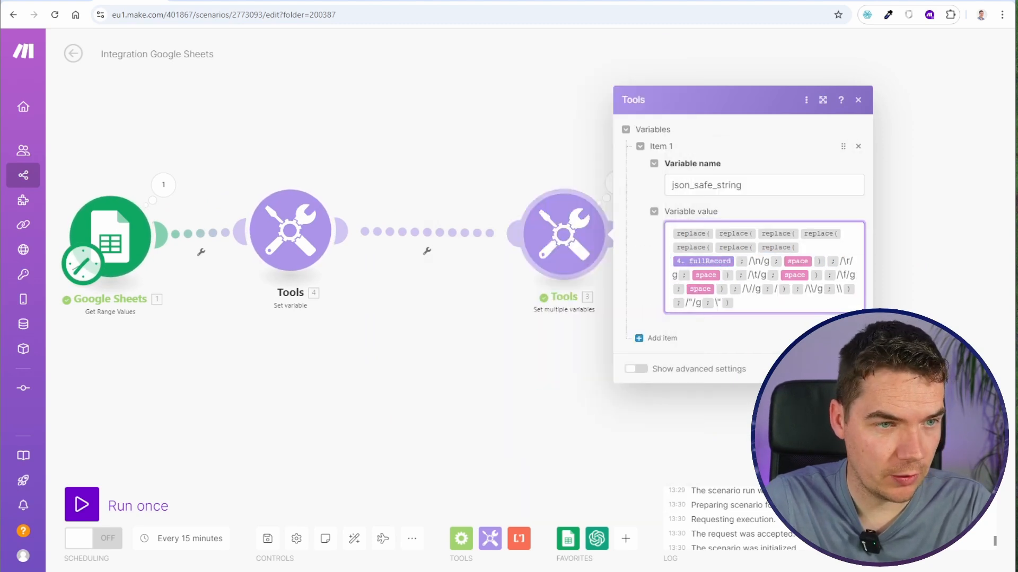
- Block the OpenAI call with a filter condition of 1 equal to 0 after the json_safe_string module, and run the scenario once
{"action": "left_click", "coordinate": [701, 236]}
{"action": "left_click", "coordinate": [822, 232]}
{"action": "type", "text": "1"}
{"action": "left_click", "coordinate": [823, 278]}
{"action": "type", "text": "2"}
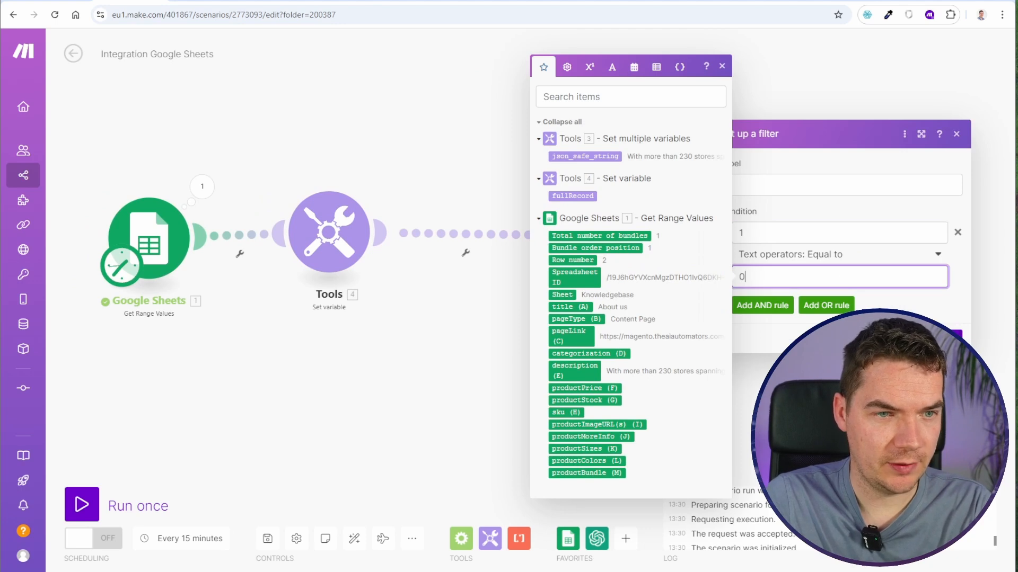
{"action": "left_click", "coordinate": [955, 341]}
{"action": "left_click", "coordinate": [164, 506]}
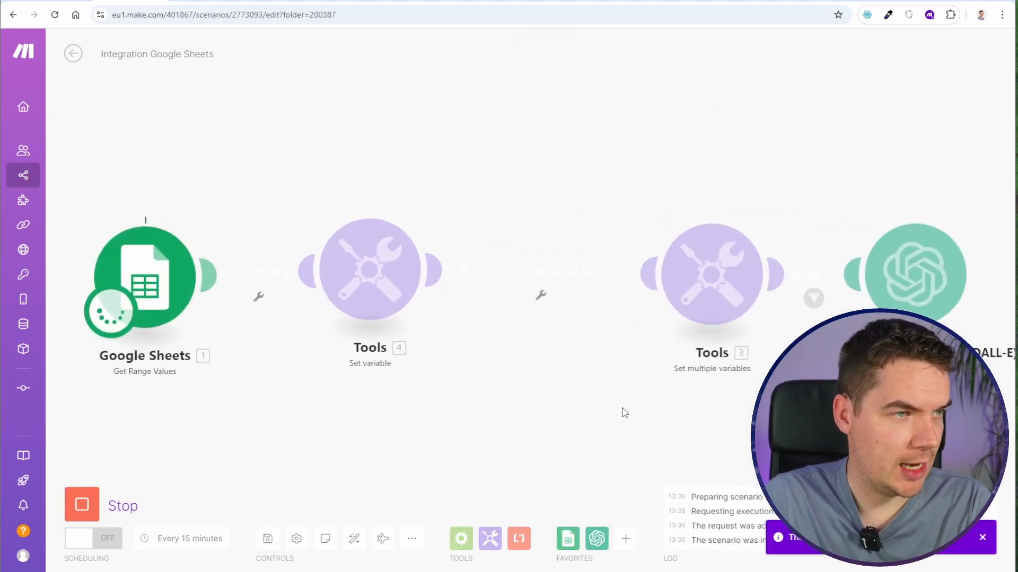
{"action": "left_click", "coordinate": [778, 211]}
{"action": "left_click_drag", "start_coordinate": [794, 192], "coordinate": [872, 193]}
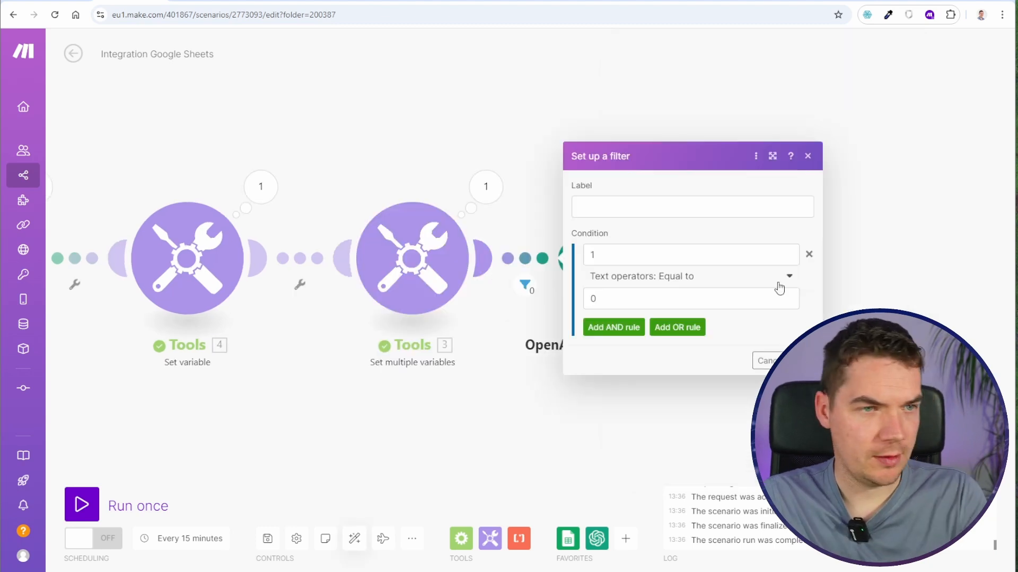
- Remove the filter condition in front of the OpenAI module and save the scenario
{"action": "left_click", "coordinate": [590, 137]}
{"action": "left_click_drag", "start_coordinate": [590, 136], "coordinate": [460, 144]}
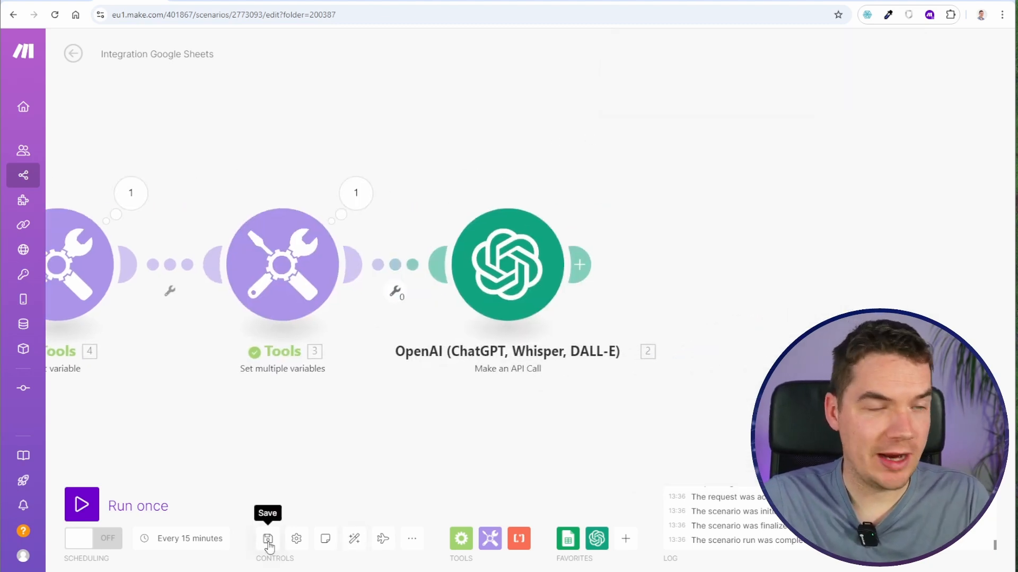
{"action": "left_click", "coordinate": [267, 538]}
{"action": "scroll", "coordinate": [420, 443], "scroll_direction": "down", "scroll_amount": 1}
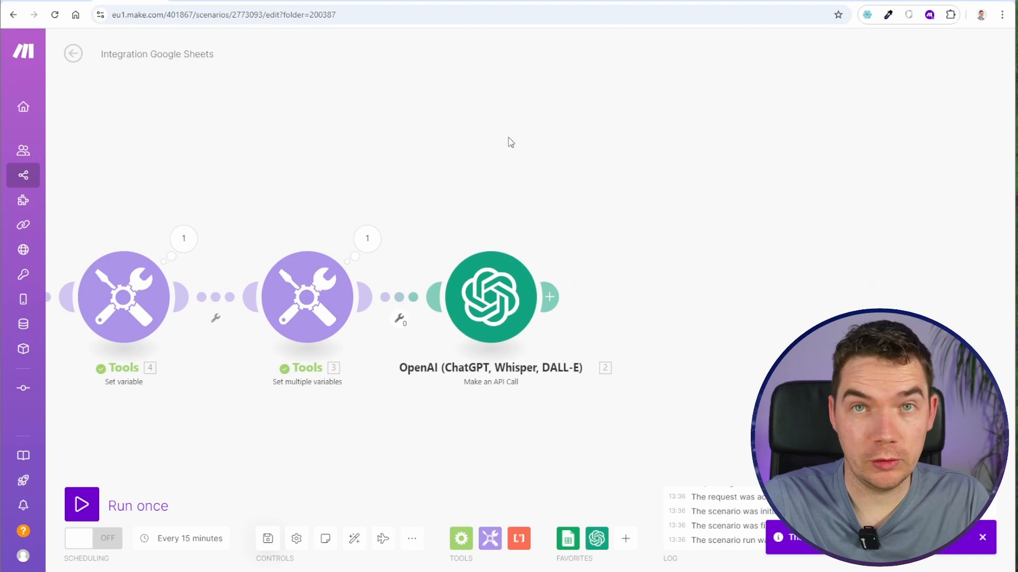
- Add a Pinecone Get a Vector module after the OpenAI module and open a new connection for it
{"action": "scroll", "coordinate": [582, 176], "scroll_direction": "down", "scroll_amount": 1}
{"action": "left_click_drag", "start_coordinate": [592, 180], "coordinate": [583, 172]}
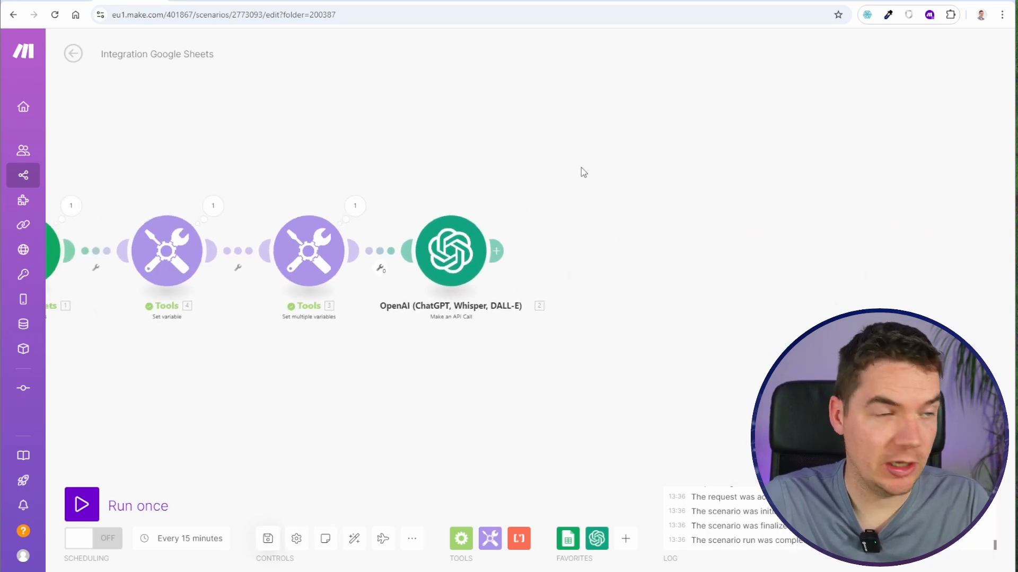
{"action": "left_click", "coordinate": [497, 251]}
{"action": "type", "text": "pine"}
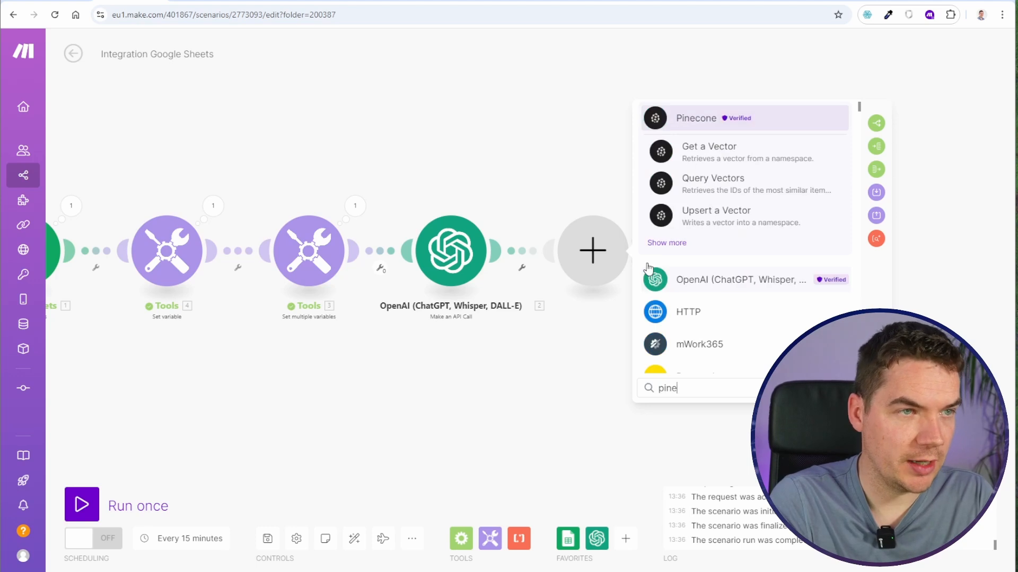
{"action": "left_click", "coordinate": [689, 152]}
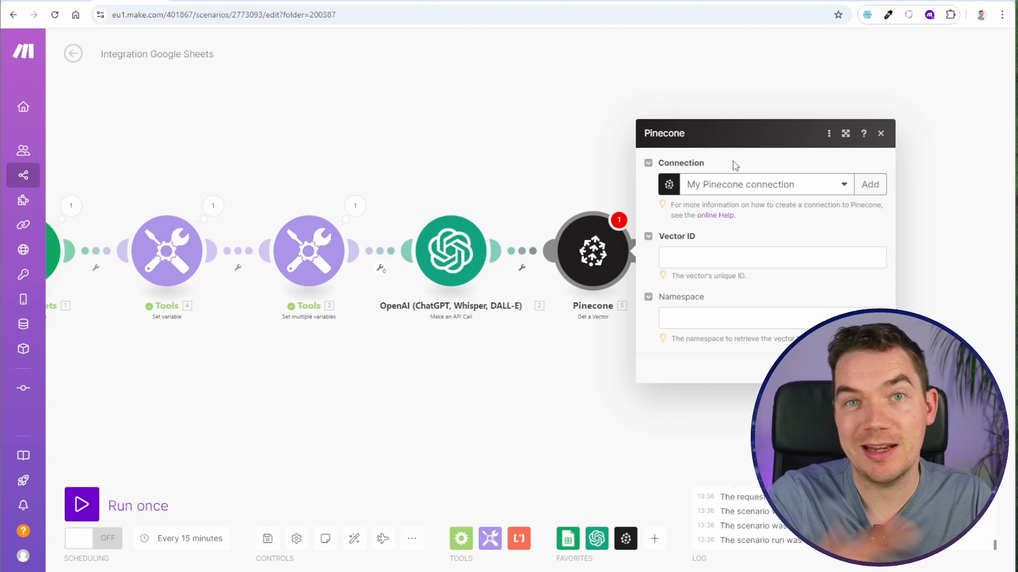
{"action": "left_click", "coordinate": [847, 184]}
{"action": "left_click", "coordinate": [849, 182]}
{"action": "left_click", "coordinate": [869, 184]}
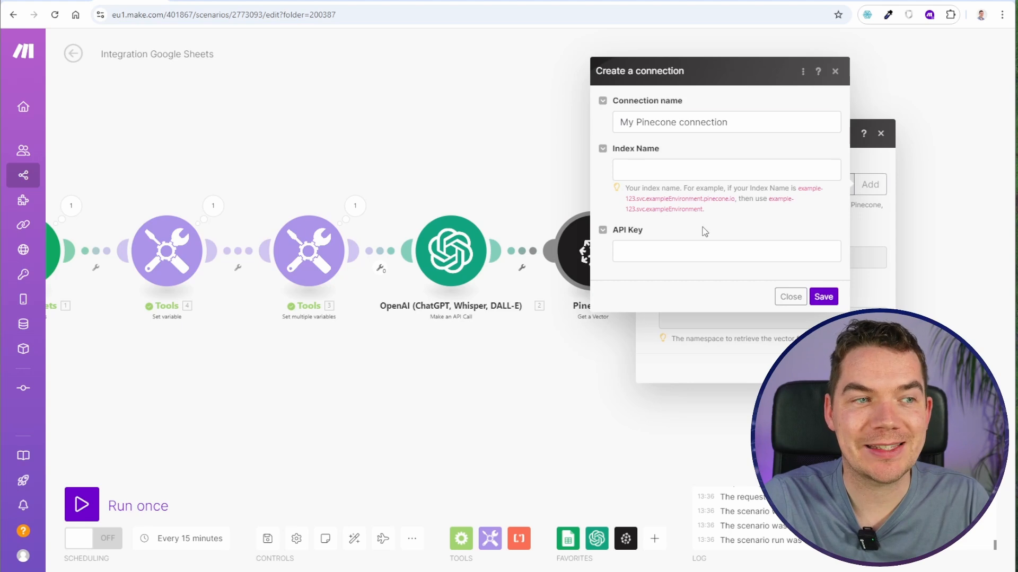
- Switch to Pinecone and begin a new index named makeautomation
{"action": "left_click", "coordinate": [707, 1]}
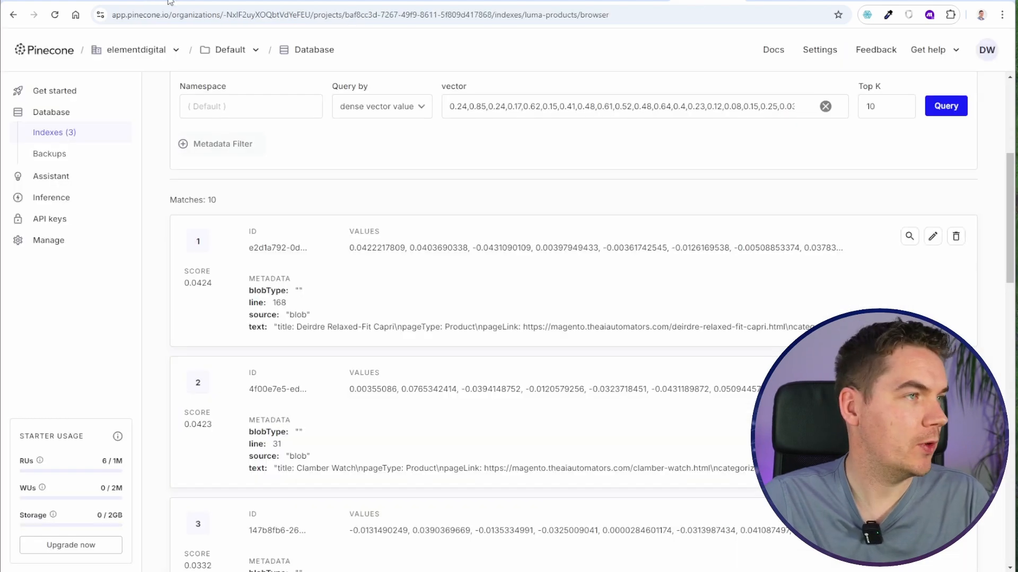
{"action": "left_click", "coordinate": [53, 137]}
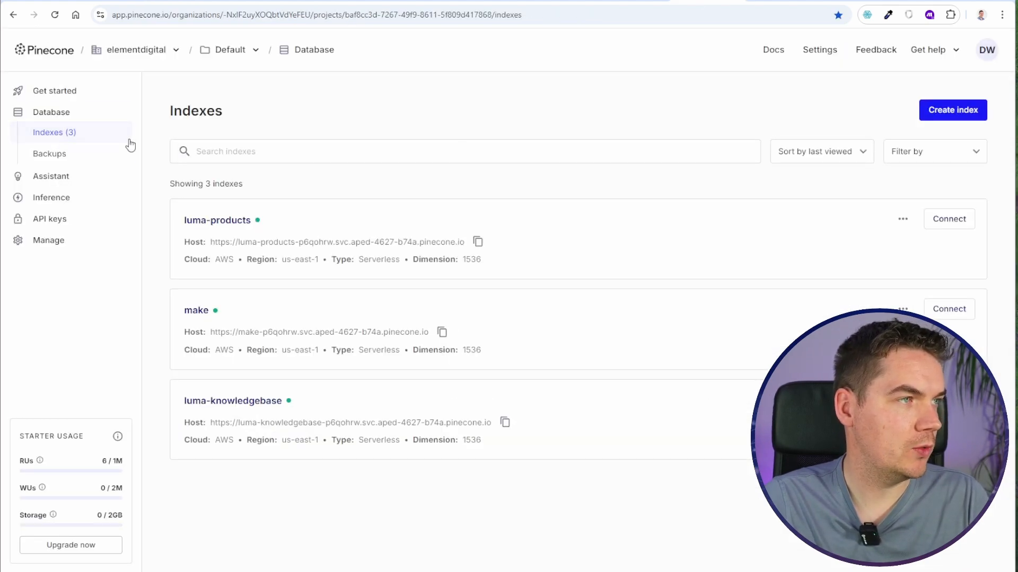
{"action": "left_click", "coordinate": [962, 110]}
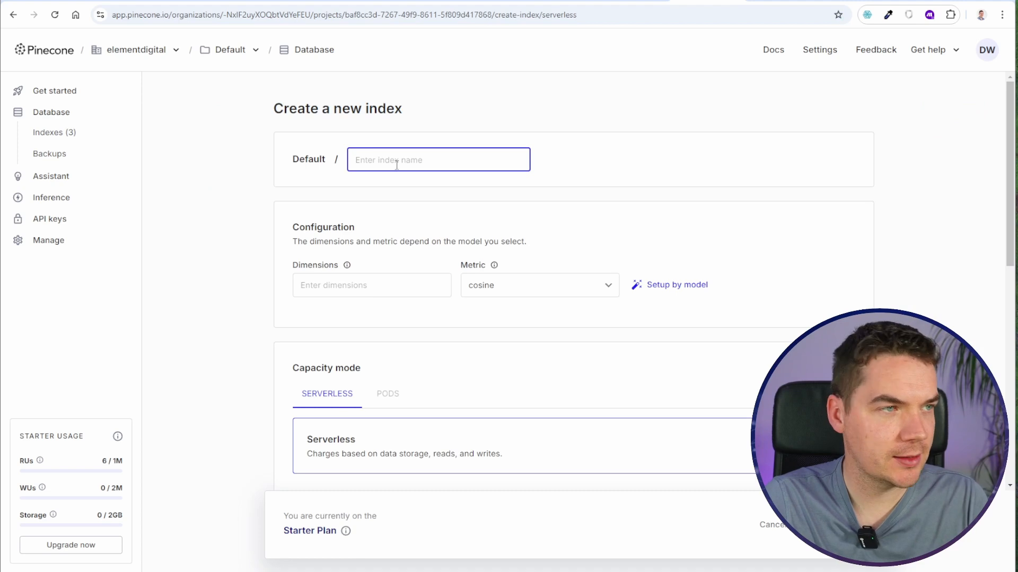
{"action": "type", "text": "makeau"}
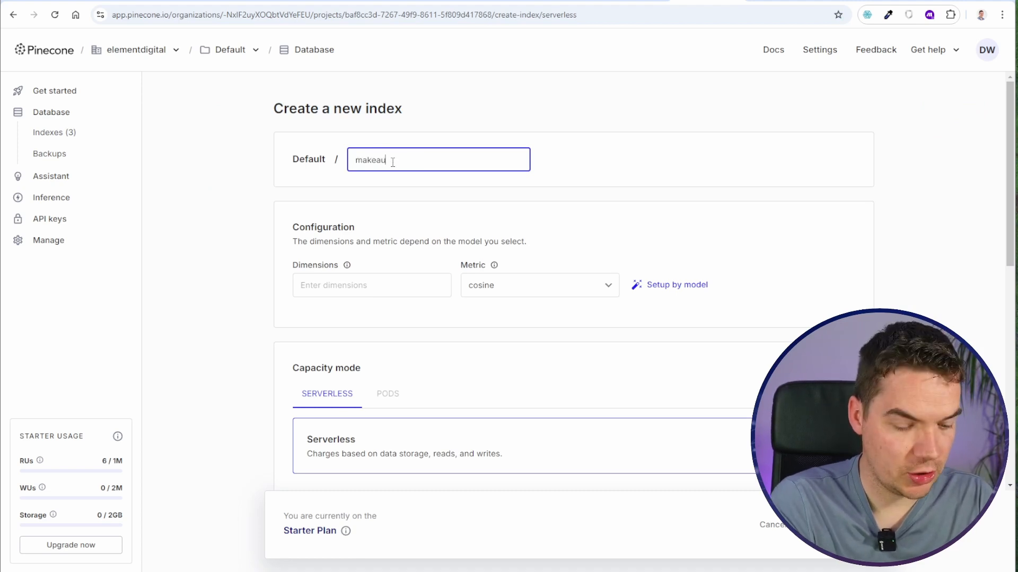
{"action": "type", "text": "tomation"}
- Configure the index dimensions and metric for the text-embedding-3-small model and create the index
{"action": "left_click", "coordinate": [337, 285]}
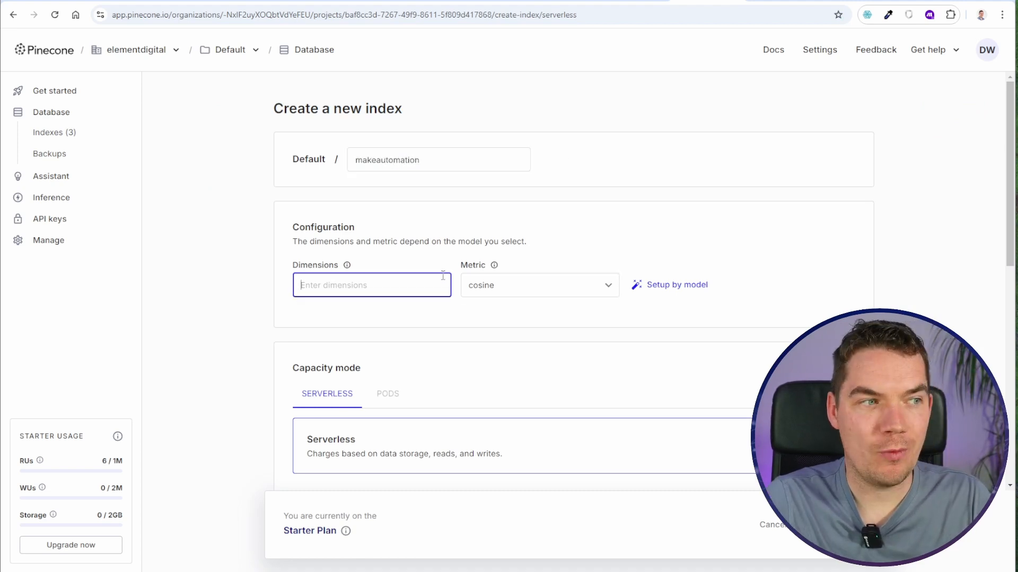
{"action": "left_click", "coordinate": [678, 288]}
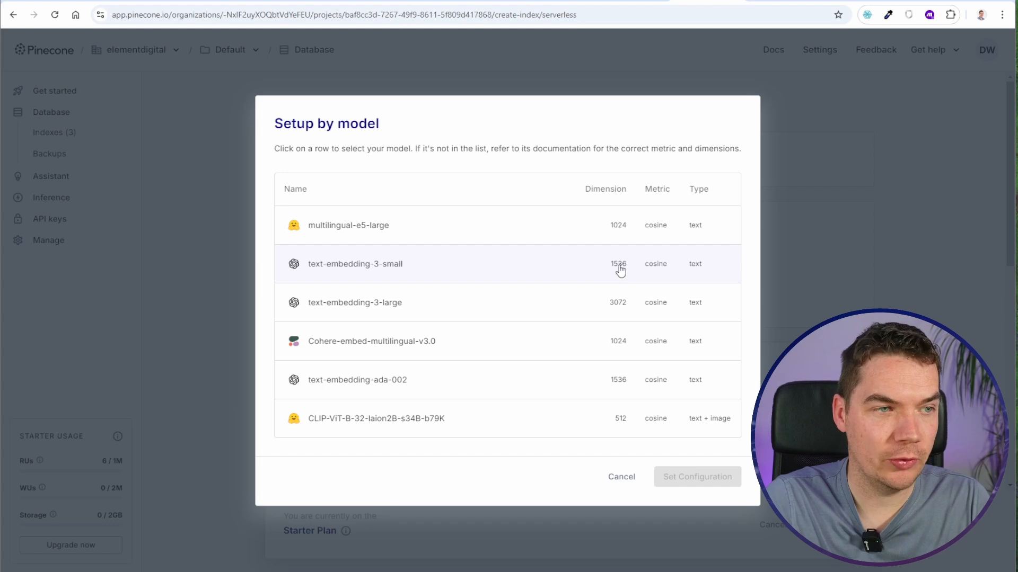
{"action": "left_click", "coordinate": [415, 279]}
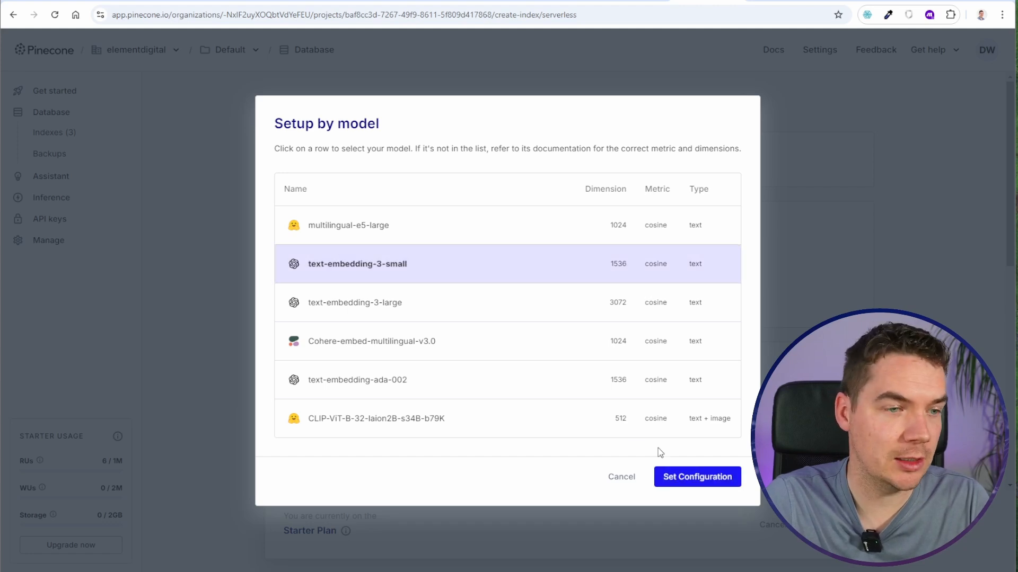
{"action": "left_click", "coordinate": [683, 478]}
{"action": "scroll", "coordinate": [253, 348], "scroll_direction": "down", "scroll_amount": 5}
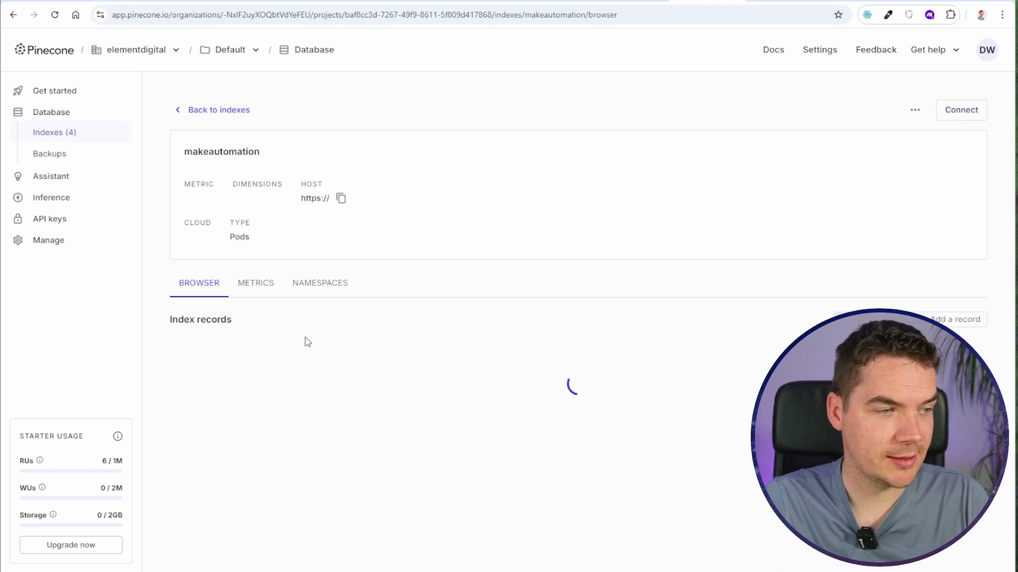
- Copy the name makeautomation from the new index into the Index Name of the Pinecone connection in Make
{"action": "double_click", "coordinate": [216, 152]}
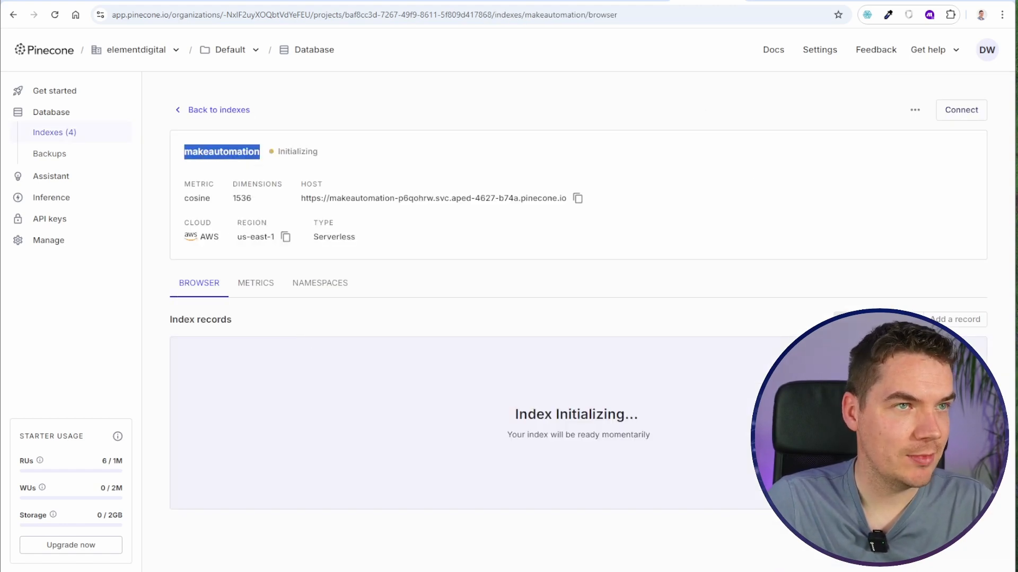
{"action": "left_click", "coordinate": [130, 1]}
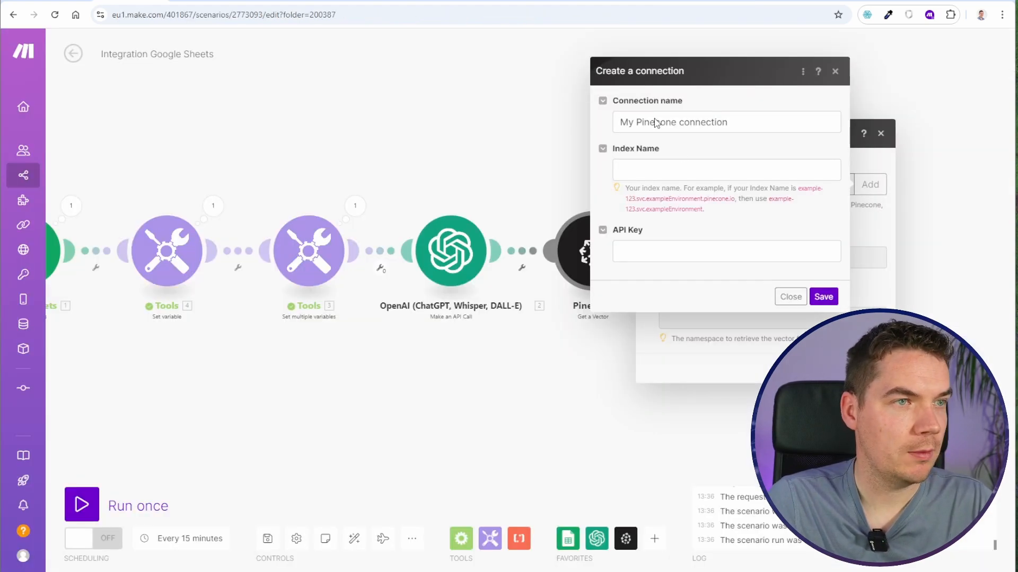
{"action": "left_click", "coordinate": [640, 173]}
{"action": "key", "text": "ctrl+v"}
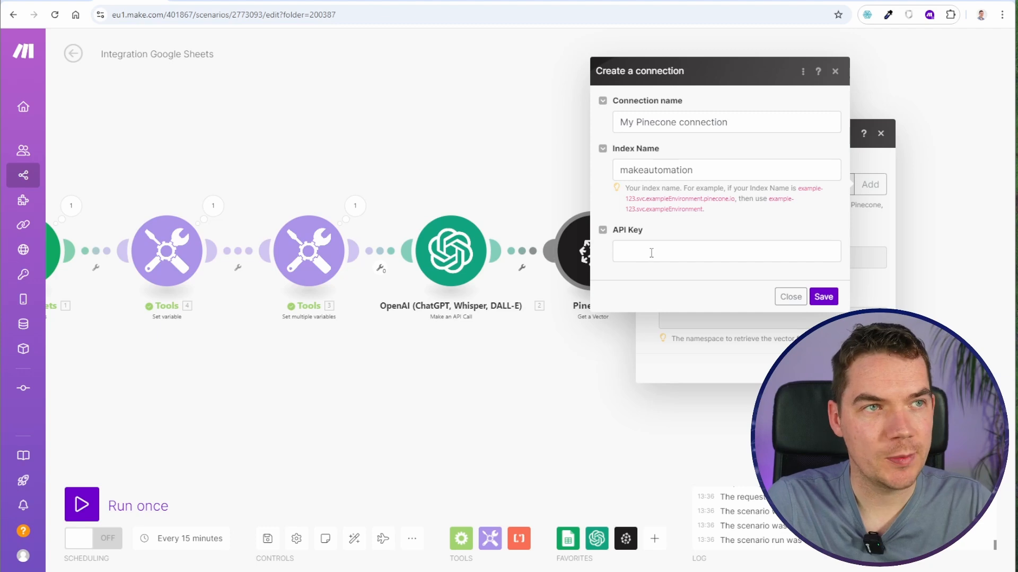
- Copy the default API key from Pinecone into the API Key field of the Make connection and try to save it
{"action": "left_click", "coordinate": [608, 3]}
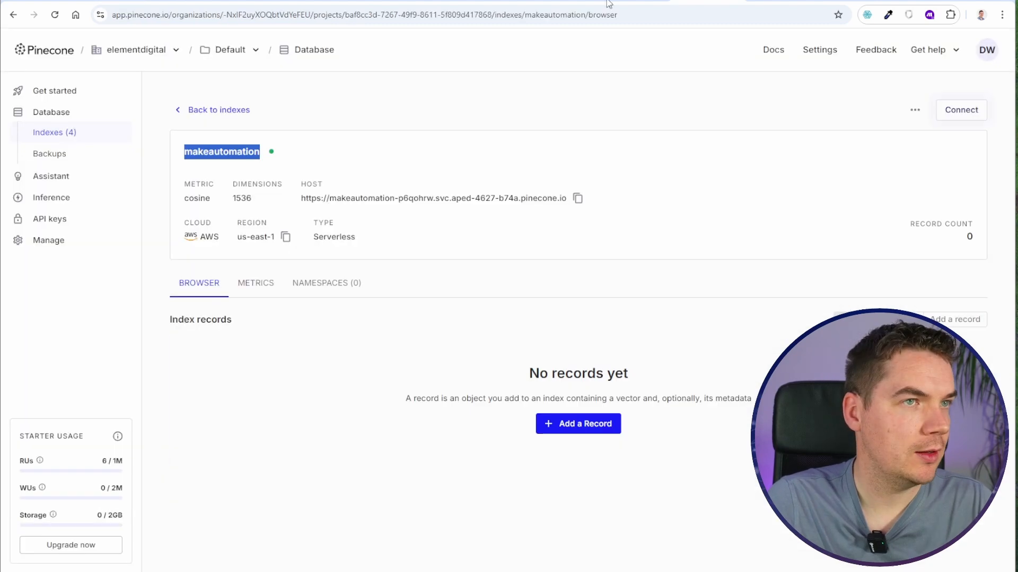
{"action": "left_click", "coordinate": [48, 220]}
{"action": "left_click", "coordinate": [882, 192]}
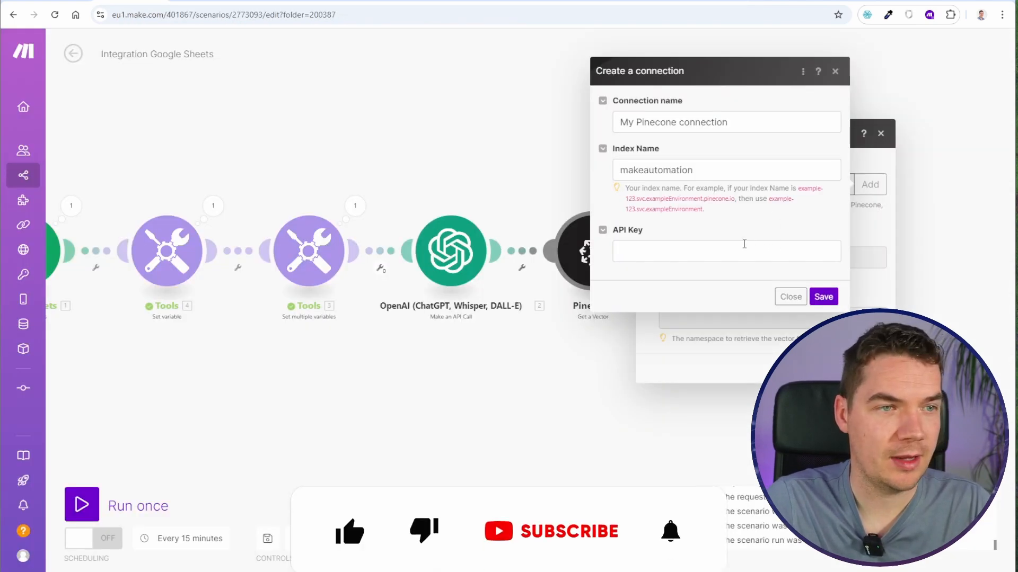
{"action": "left_click", "coordinate": [744, 243]}
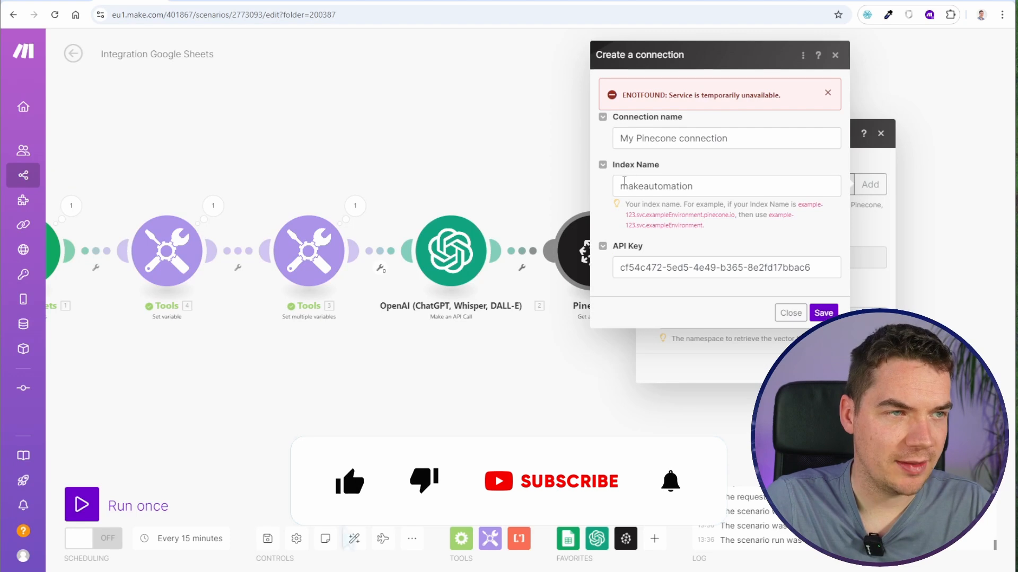
- Copy the makeautomation index's host address from Pinecone and use it as the Index Name of the Make connection
{"action": "left_click_drag", "start_coordinate": [652, 205], "coordinate": [677, 225]}
{"action": "left_click", "coordinate": [656, 208]}
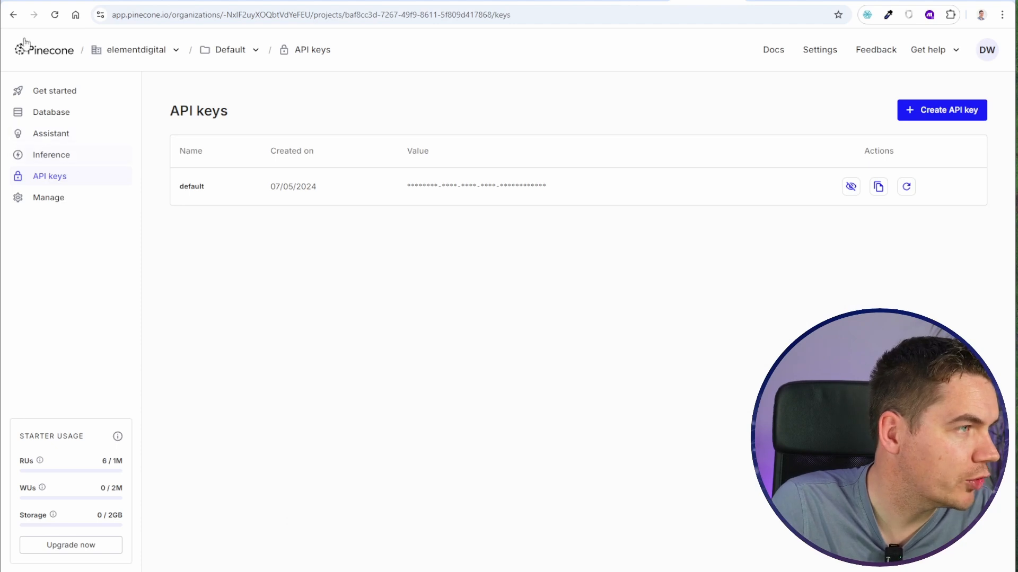
{"action": "left_click", "coordinate": [47, 55]}
{"action": "left_click", "coordinate": [463, 211]}
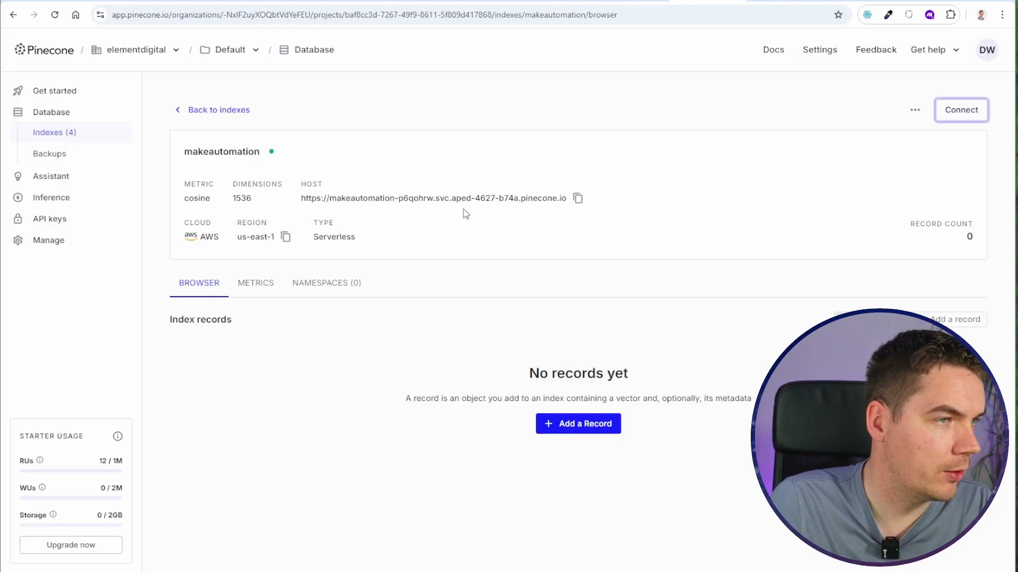
{"action": "left_click", "coordinate": [578, 199]}
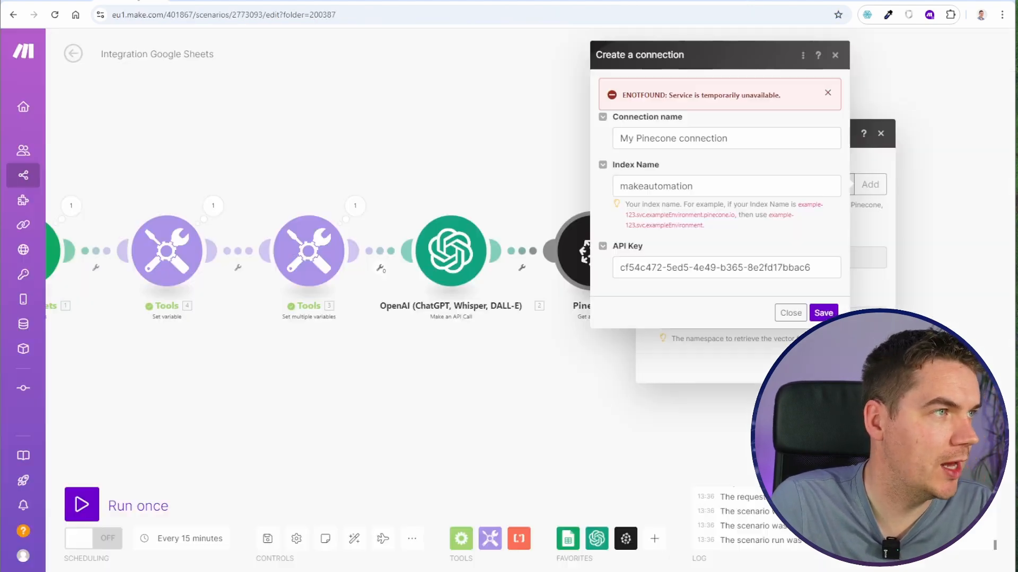
{"action": "key", "text": "ctrl+v"}
{"action": "left_click_drag", "start_coordinate": [782, 188], "coordinate": [864, 193]}
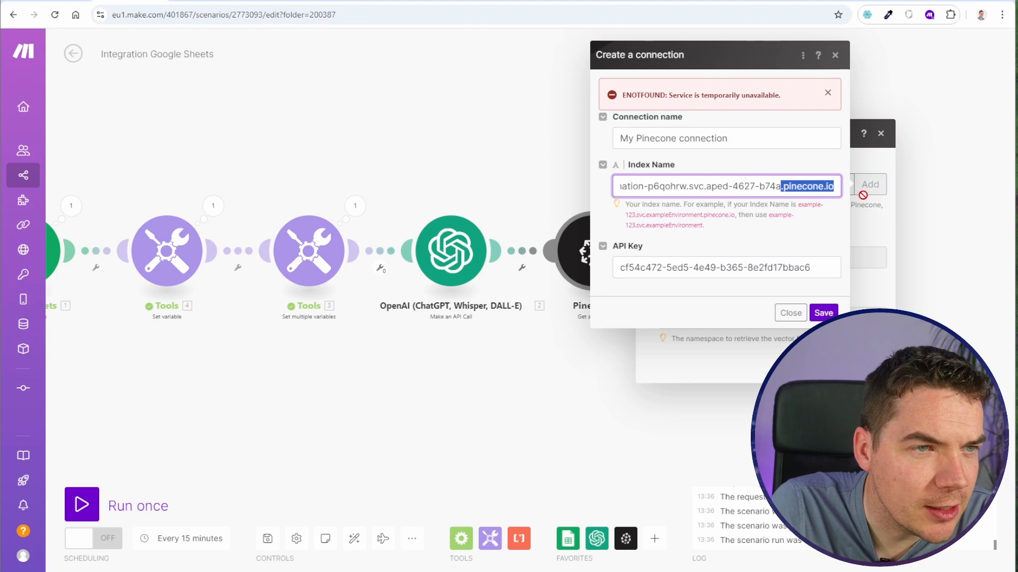
{"action": "left_click", "coordinate": [784, 187]}
{"action": "key", "text": "shift+End"}
{"action": "key", "text": "BackSpace"}
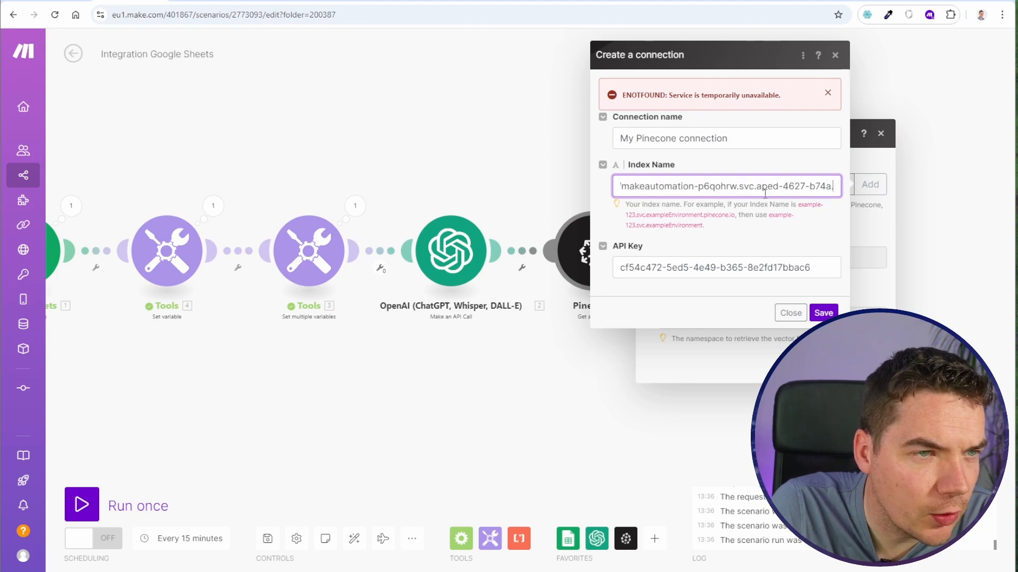
{"action": "key", "text": "Home"}
{"action": "left_click_drag", "start_coordinate": [653, 185], "coordinate": [576, 188]}
{"action": "key", "text": "BackSpace"}
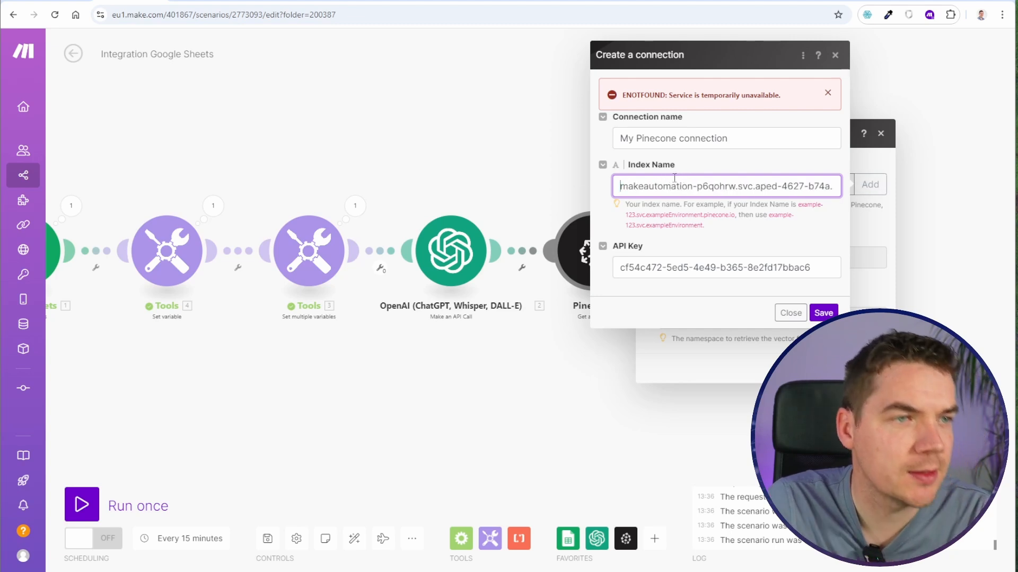
{"action": "left_click", "coordinate": [818, 316]}
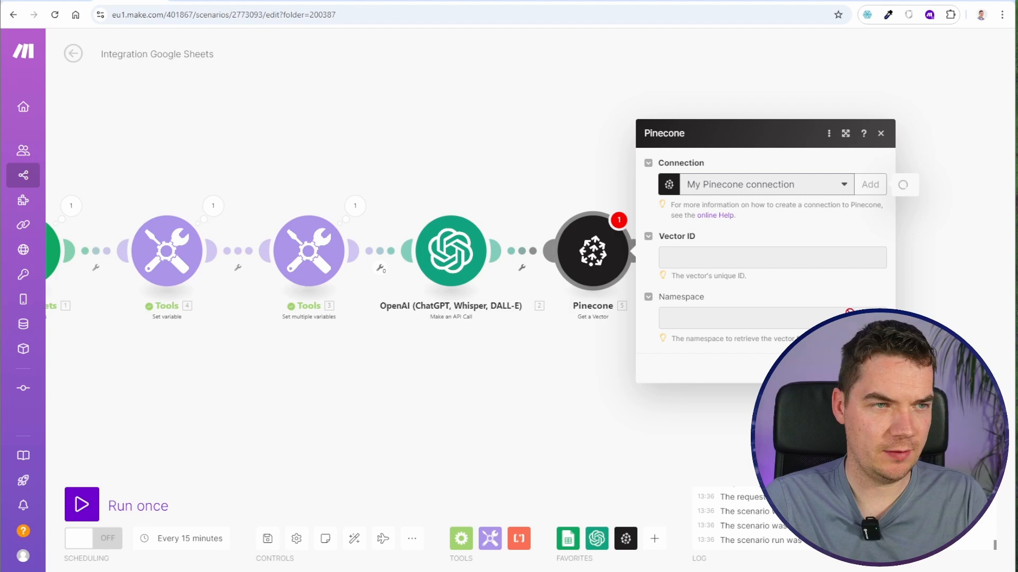
{"action": "left_click", "coordinate": [819, 314]}
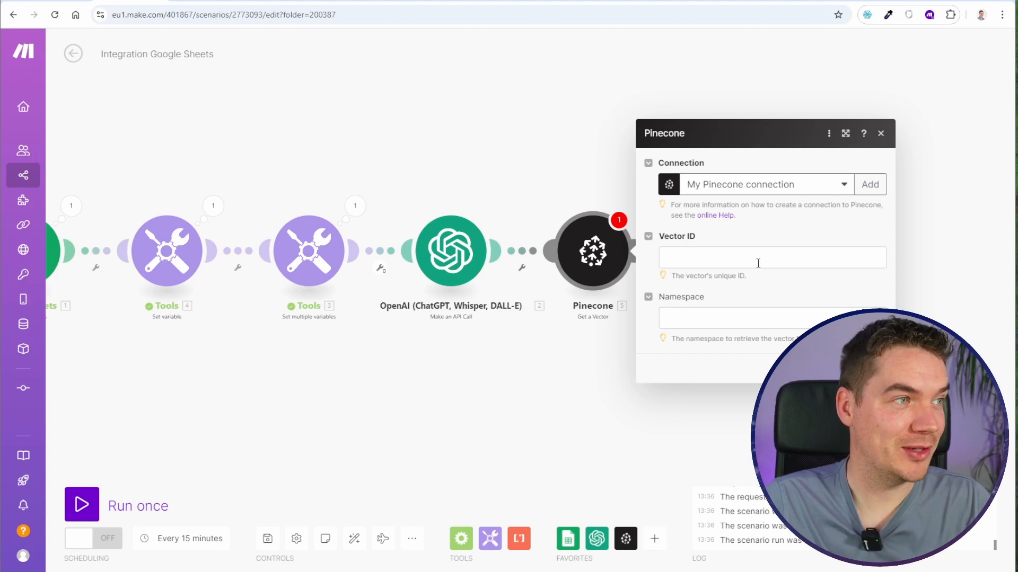
- Examine the pageLink column in the Knowledgebase sheet as a source of unique vector IDs
{"action": "left_click_drag", "start_coordinate": [577, 171], "coordinate": [445, 157]}
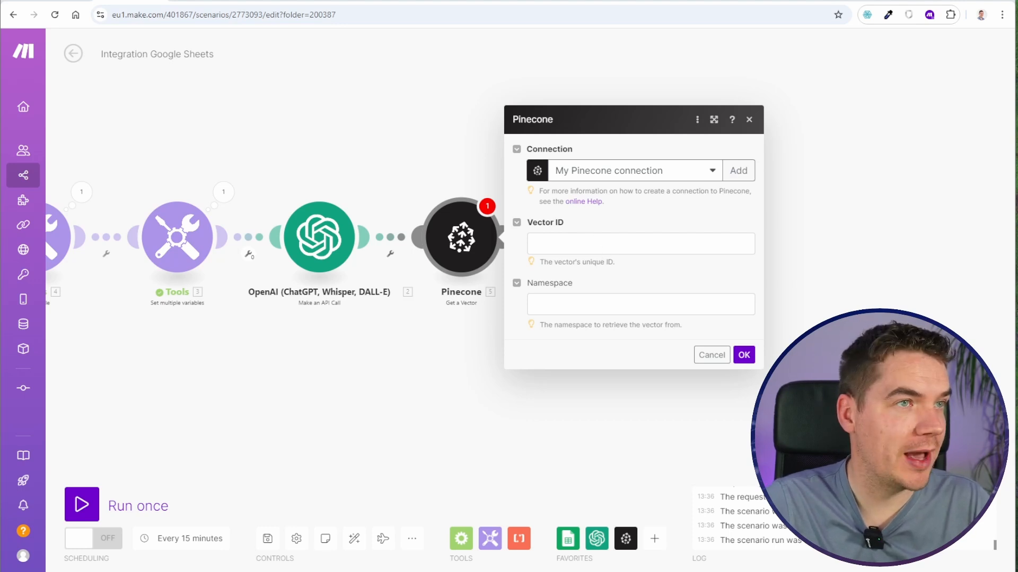
{"action": "left_click", "coordinate": [635, 1]}
{"action": "left_click", "coordinate": [310, 160]}
{"action": "left_click", "coordinate": [304, 130]}
{"action": "left_click", "coordinate": [309, 116]}
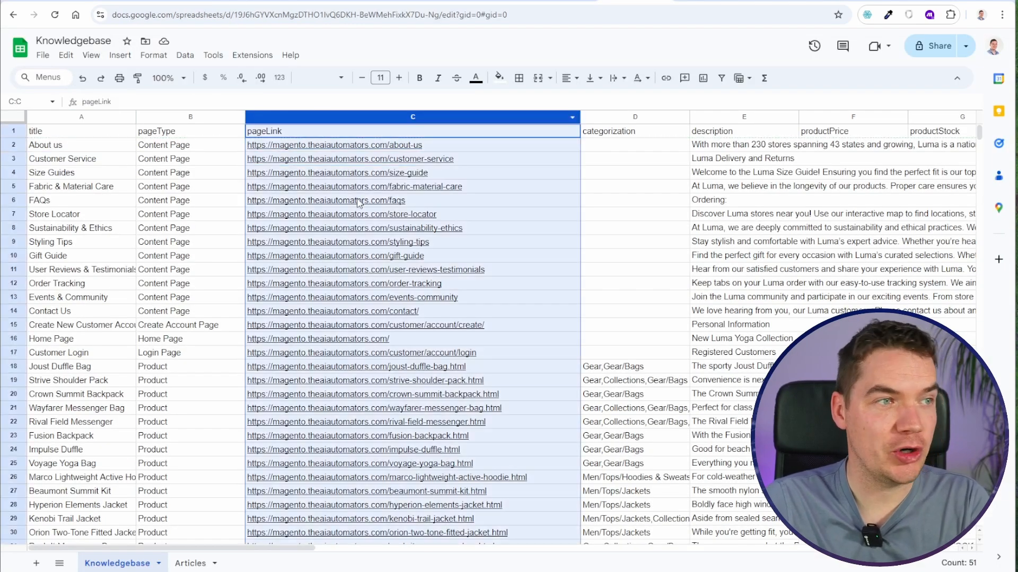
{"action": "scroll", "coordinate": [366, 347], "scroll_direction": "down", "scroll_amount": 3}
{"action": "scroll", "coordinate": [455, 387], "scroll_direction": "up", "scroll_amount": 3}
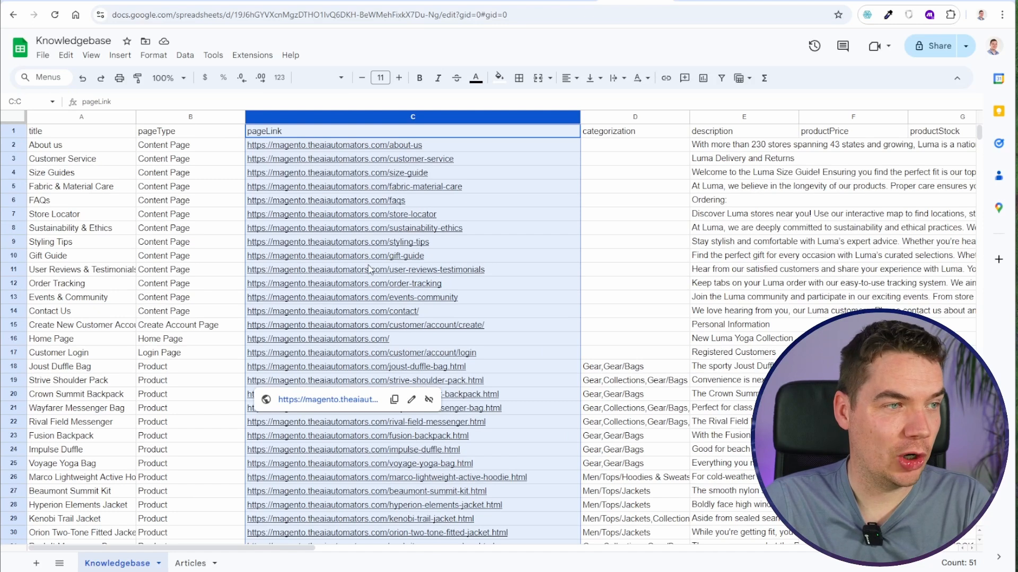
{"action": "left_click", "coordinate": [274, 257]}
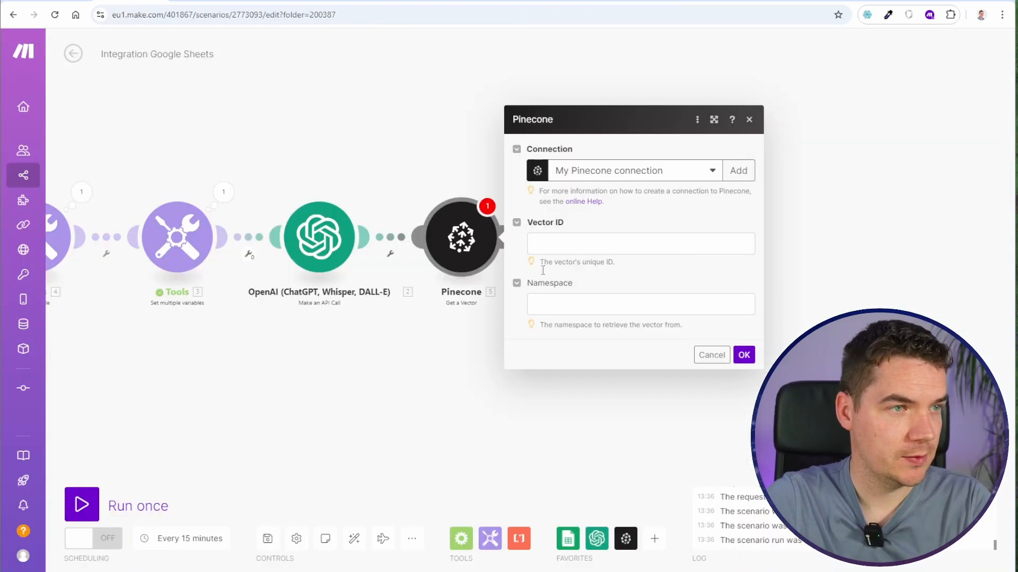
- Map the sheet's pageLink (C) column as the Vector ID of the Get a Vector module and confirm its settings
{"action": "left_click", "coordinate": [532, 246]}
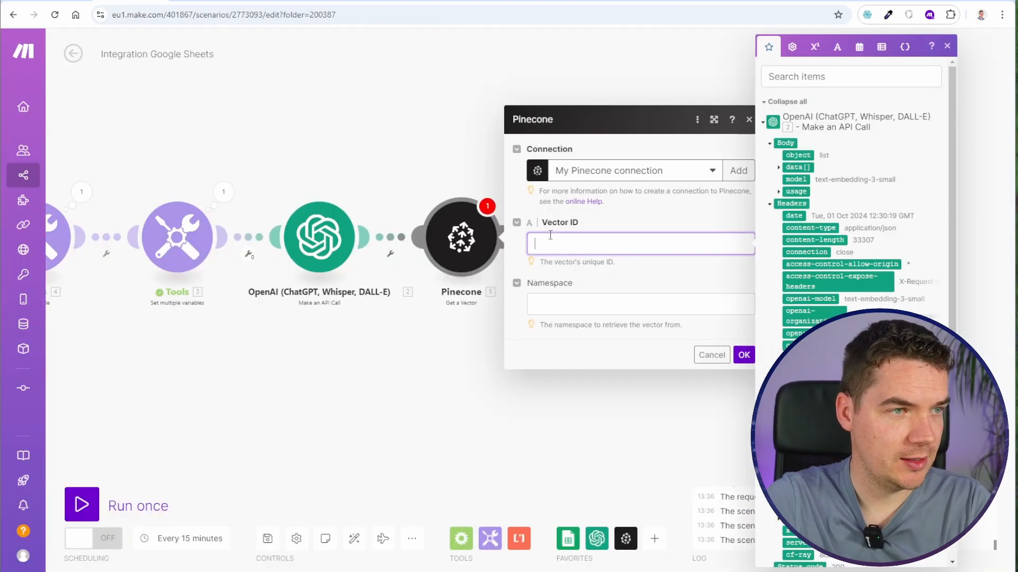
{"action": "scroll", "coordinate": [784, 289], "scroll_direction": "down", "scroll_amount": 5}
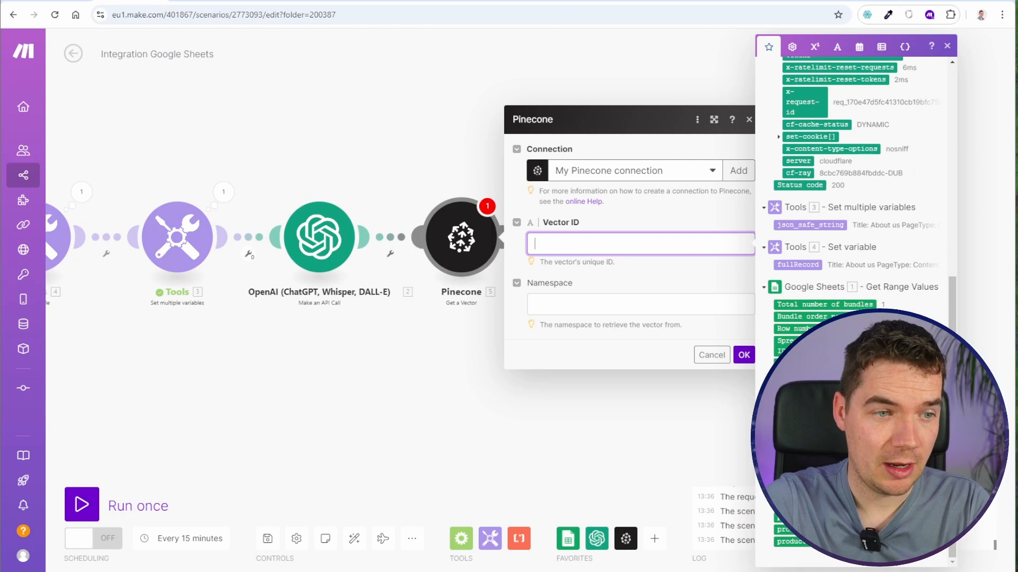
{"action": "left_click", "coordinate": [799, 400]}
{"action": "left_click", "coordinate": [743, 354]}
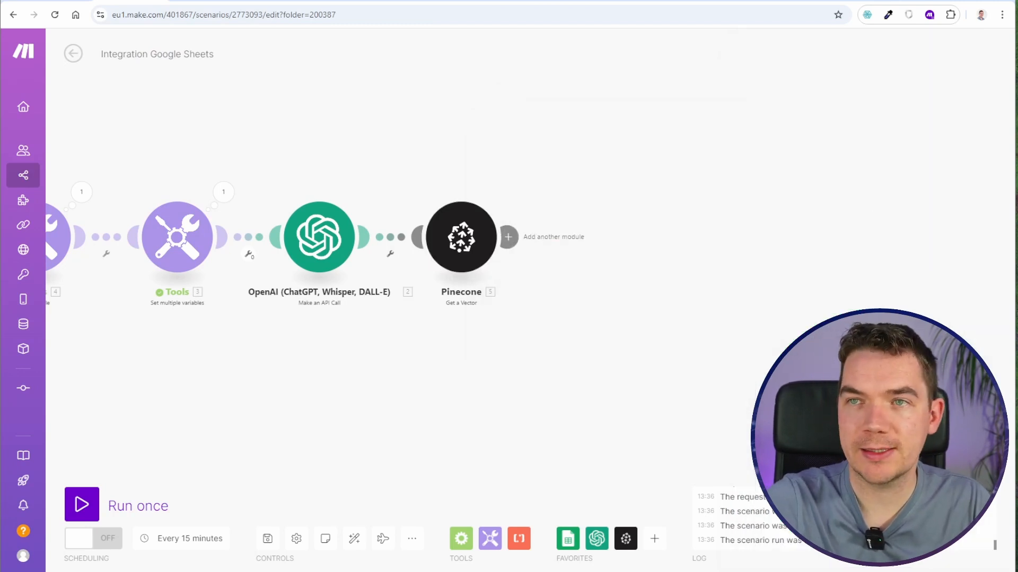
- Add a Pinecone Upsert a Vector module after Get a Vector and map the sheet's pageLink (C) as its Vector ID
{"action": "left_click", "coordinate": [508, 237]}
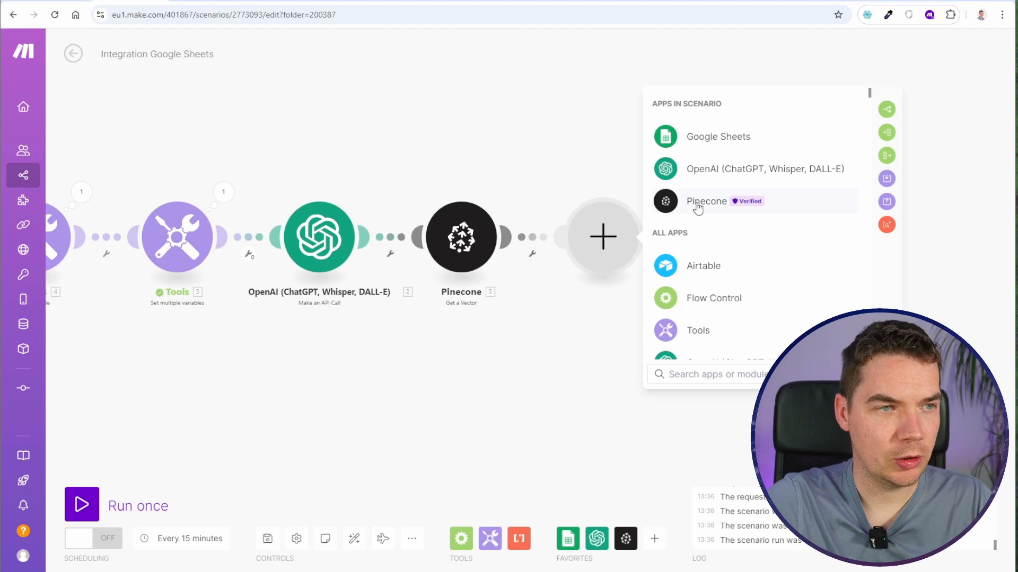
{"action": "left_click", "coordinate": [697, 207]}
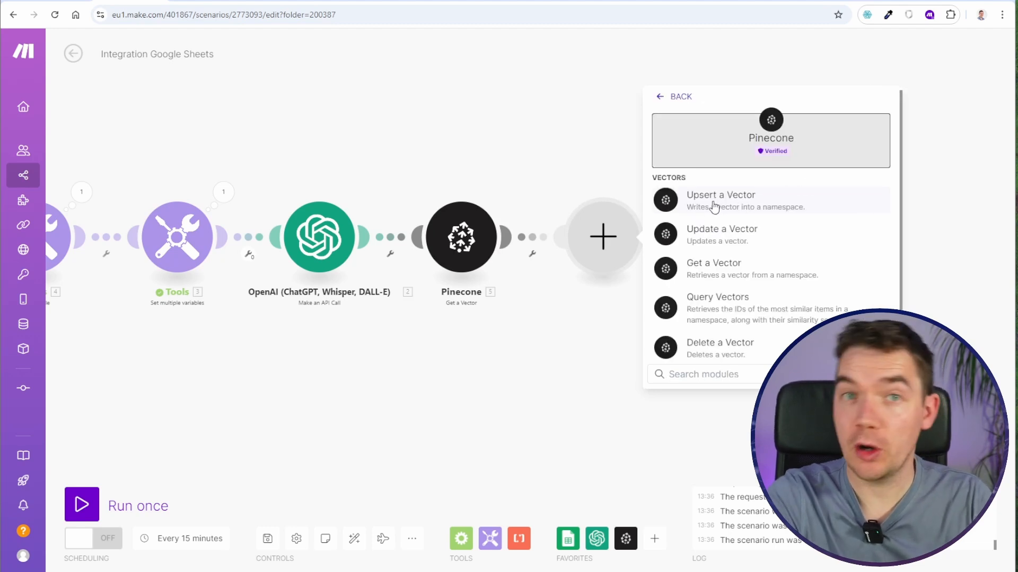
{"action": "left_click", "coordinate": [714, 206]}
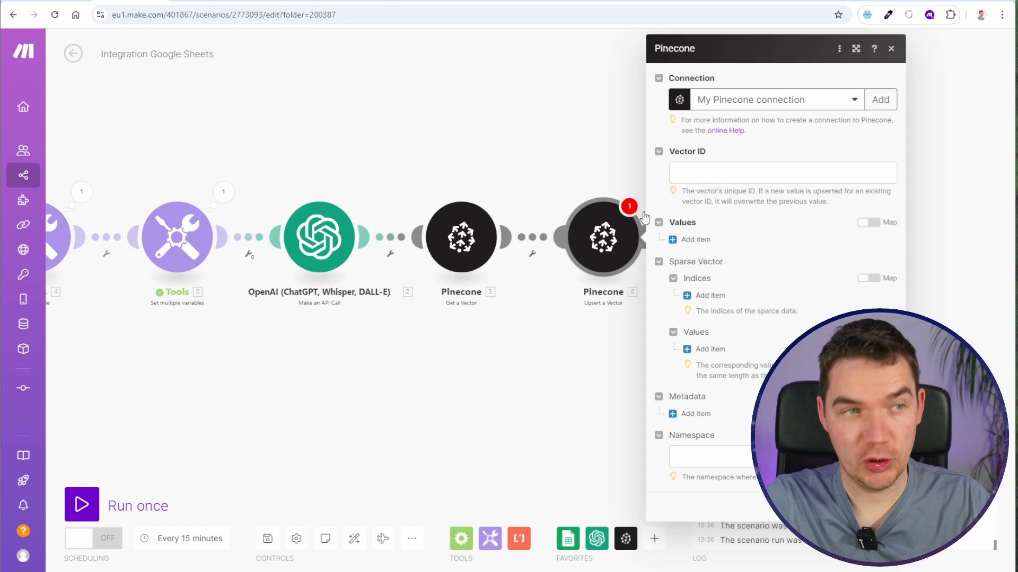
{"action": "left_click", "coordinate": [701, 172]}
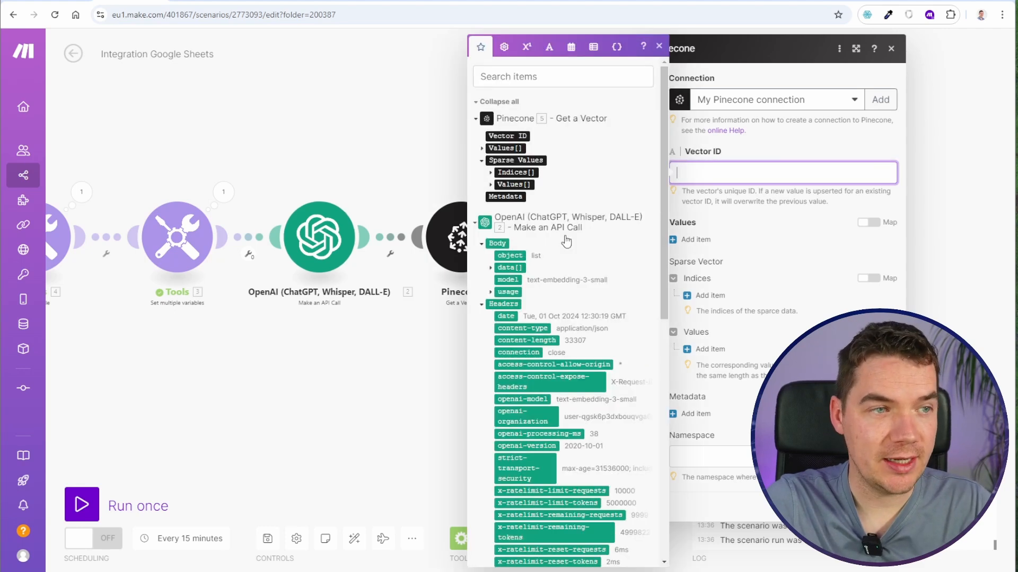
{"action": "scroll", "coordinate": [529, 411], "scroll_direction": "down", "scroll_amount": 10}
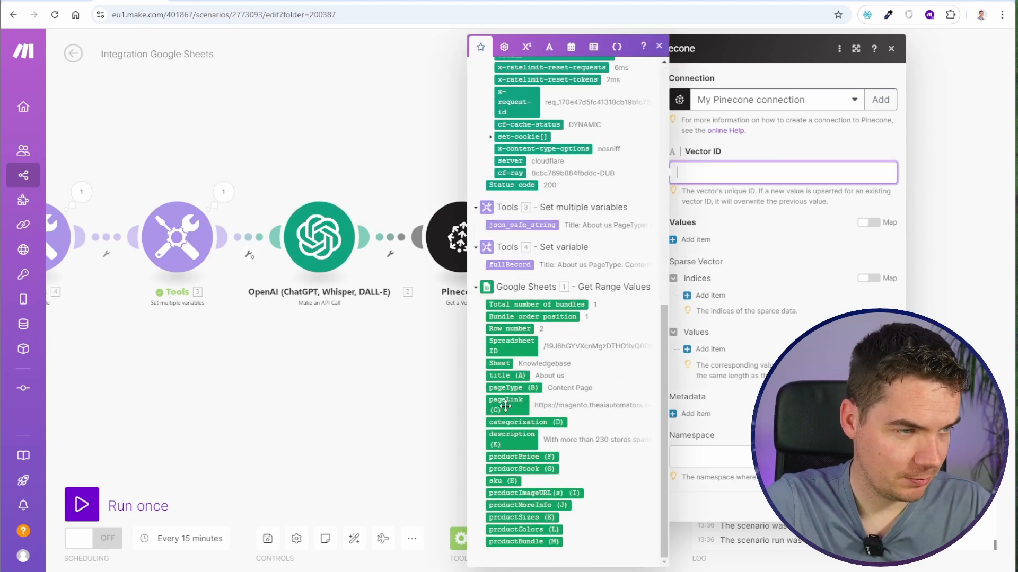
{"action": "left_click", "coordinate": [528, 410]}
{"action": "left_click", "coordinate": [788, 203]}
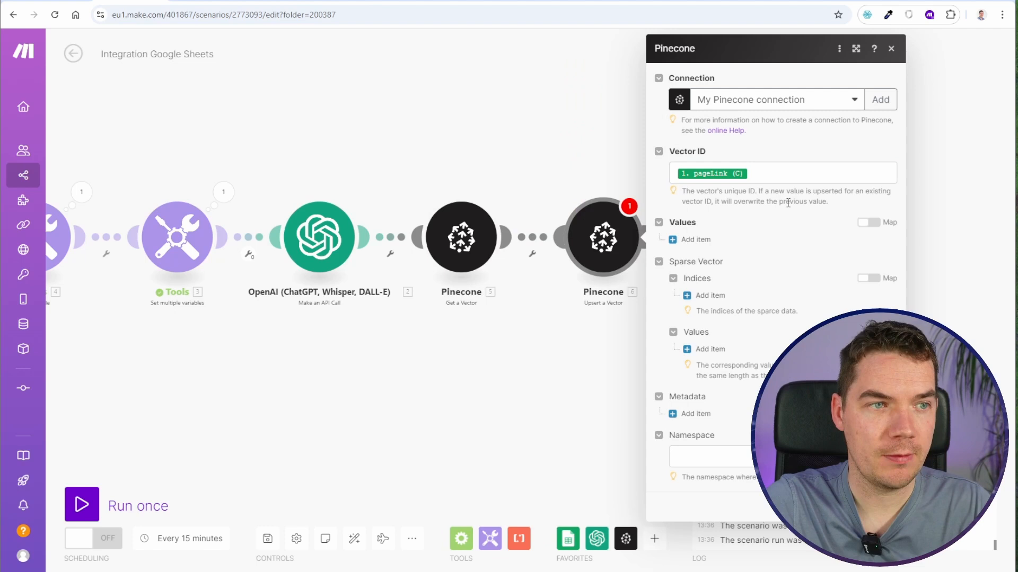
- Map the Upsert module's Values to the OpenAI response's Body data embedding array with mapping enabled, and confirm the settings
{"action": "left_click", "coordinate": [691, 240]}
{"action": "left_click", "coordinate": [455, 254]}
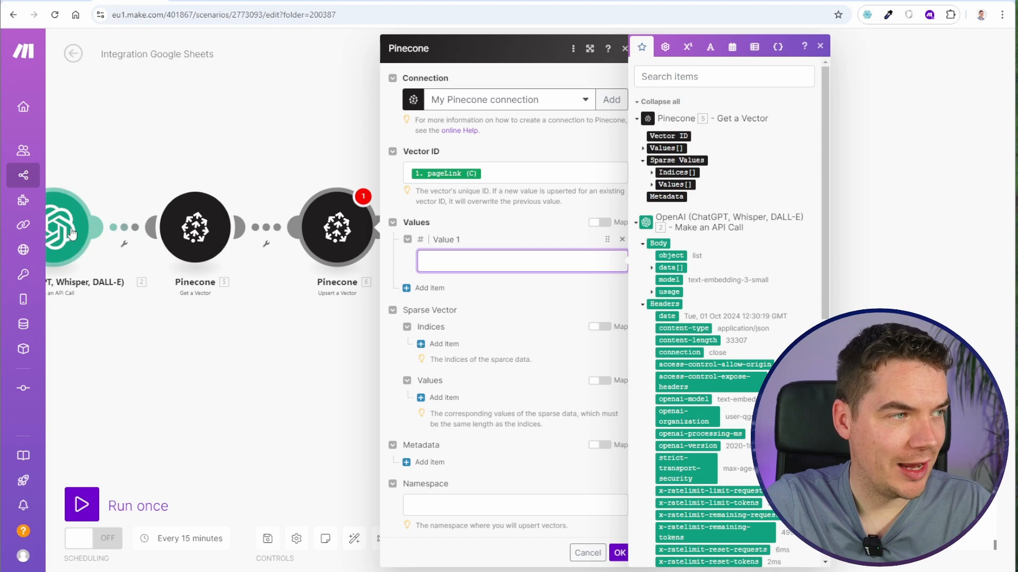
{"action": "left_click", "coordinate": [651, 268]}
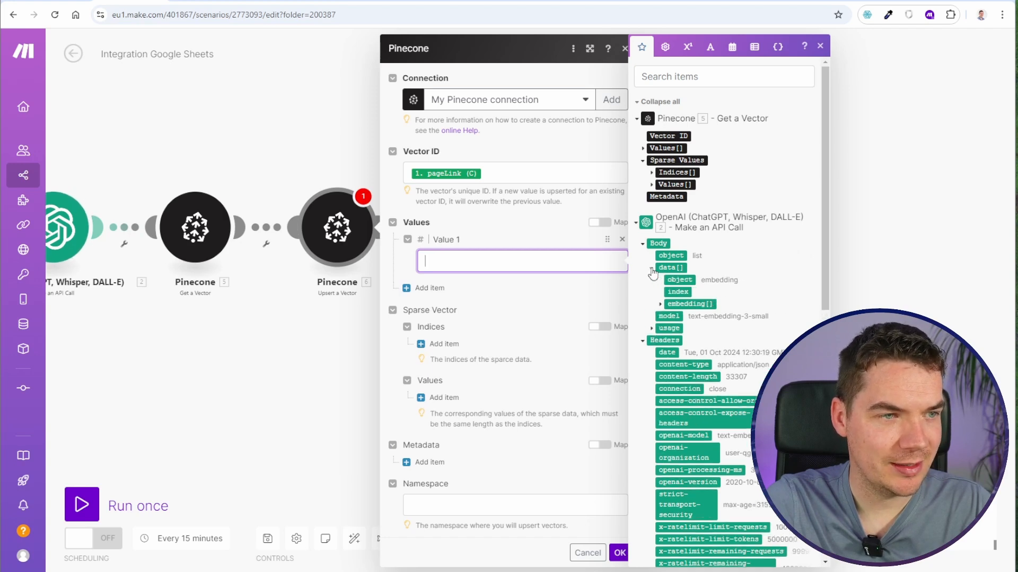
{"action": "left_click", "coordinate": [689, 304]}
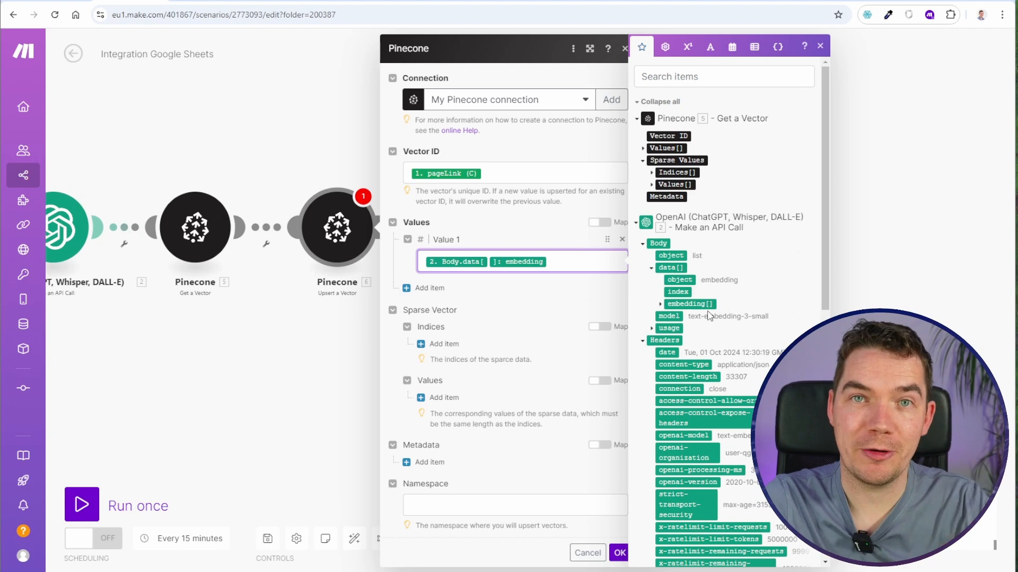
{"action": "left_click", "coordinate": [579, 294]}
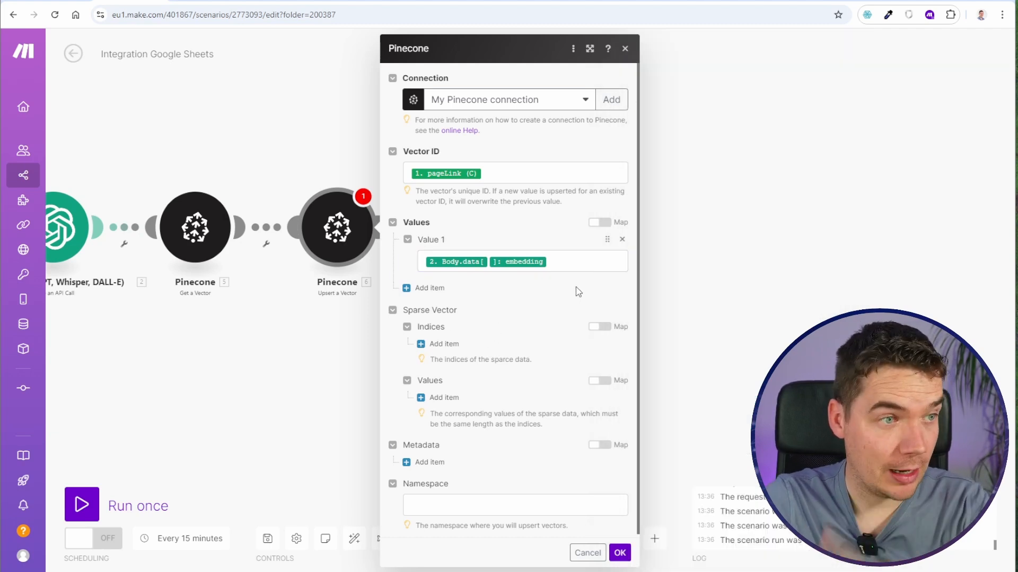
{"action": "left_click", "coordinate": [602, 224]}
{"action": "left_click", "coordinate": [602, 224]}
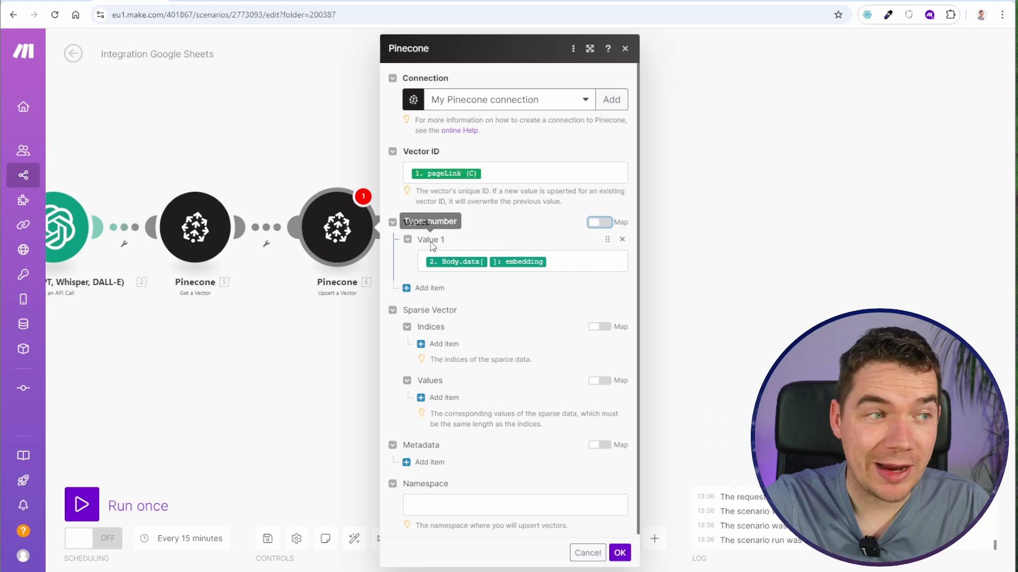
{"action": "left_click", "coordinate": [600, 224]}
{"action": "left_click", "coordinate": [558, 241]}
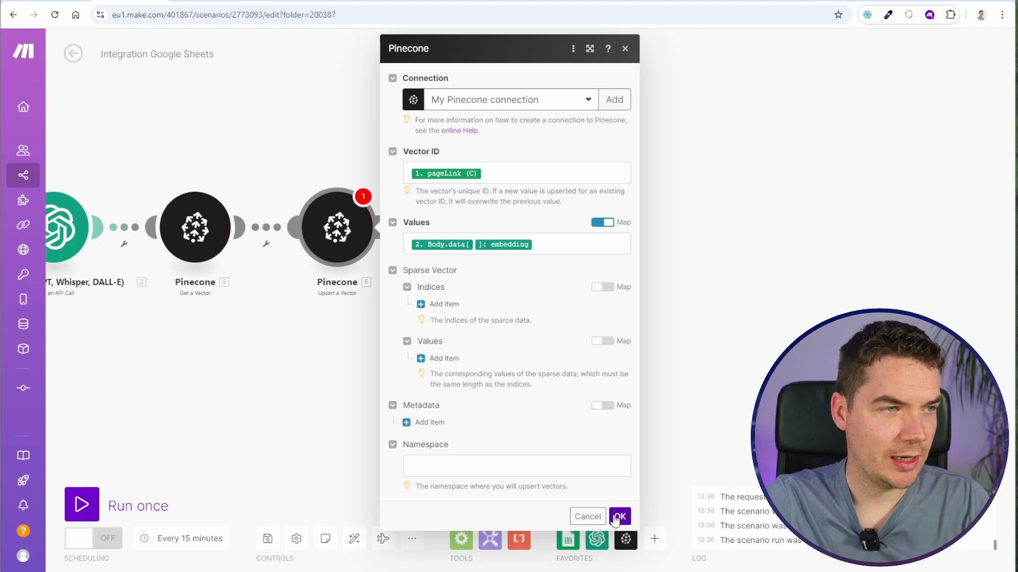
{"action": "left_click", "coordinate": [614, 520]}
- Run the complete scenario once, from Google Sheets through to the Pinecone upsert
{"action": "scroll", "coordinate": [259, 423], "scroll_direction": "down", "scroll_amount": 3}
{"action": "left_click_drag", "start_coordinate": [248, 411], "coordinate": [393, 339]}
{"action": "left_click_drag", "start_coordinate": [169, 414], "coordinate": [325, 404]}
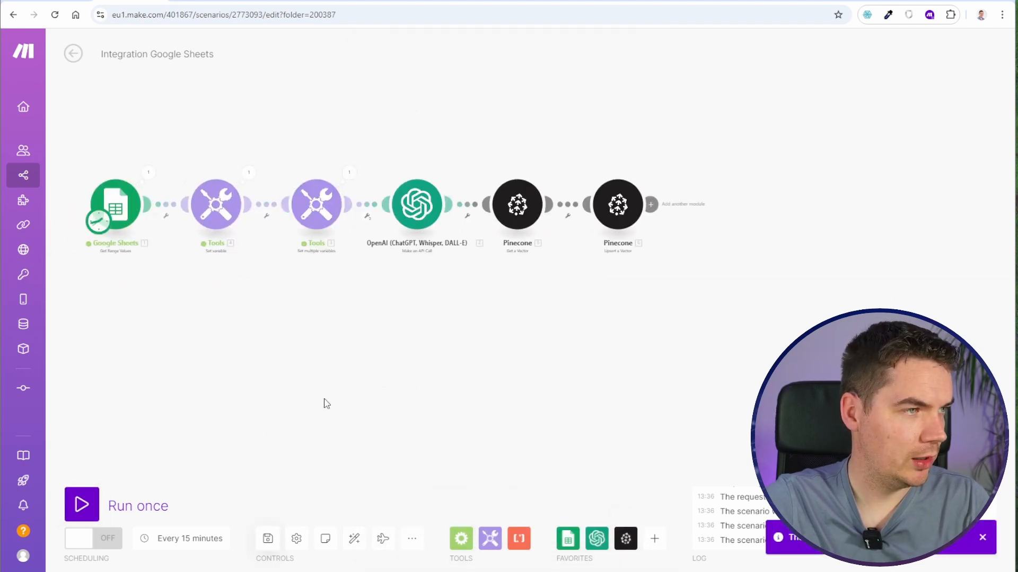
{"action": "left_click", "coordinate": [116, 508]}
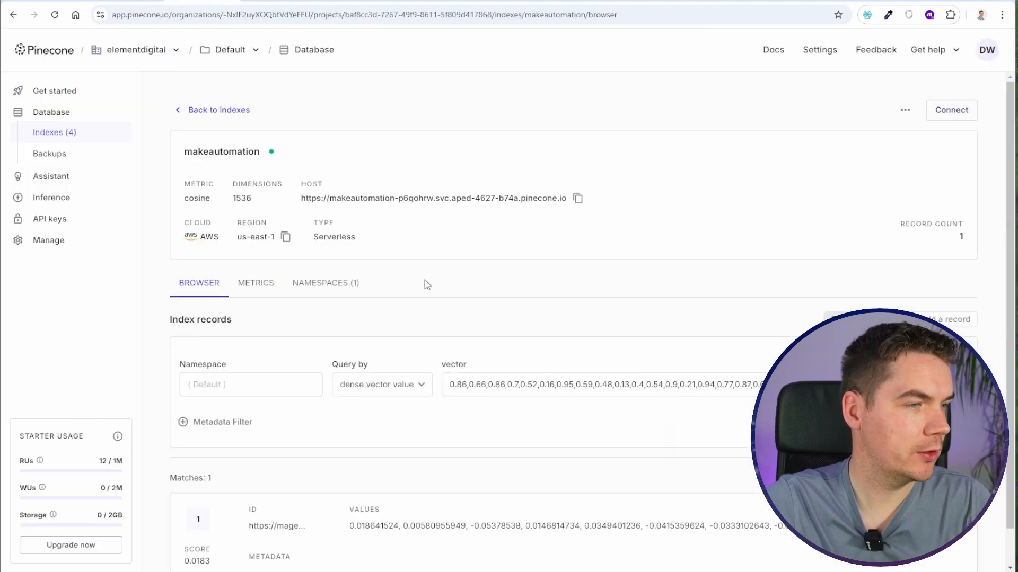
- Inspect the values of the about-us vector in Pinecone's makeautomation index, cancel its update, and delete the vector
{"action": "scroll", "coordinate": [423, 284], "scroll_direction": "down", "scroll_amount": 1}
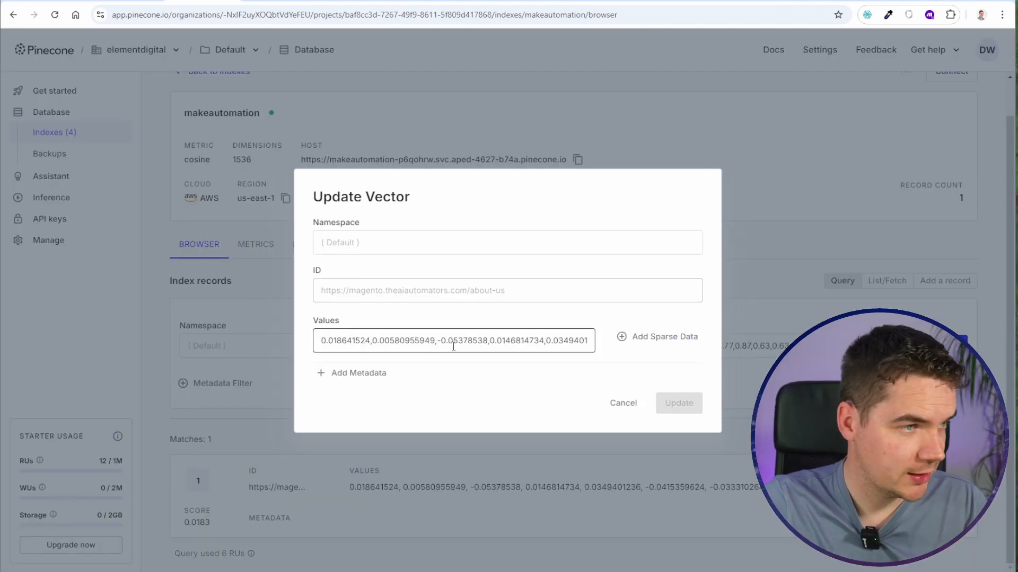
{"action": "left_click_drag", "start_coordinate": [365, 341], "coordinate": [593, 347]}
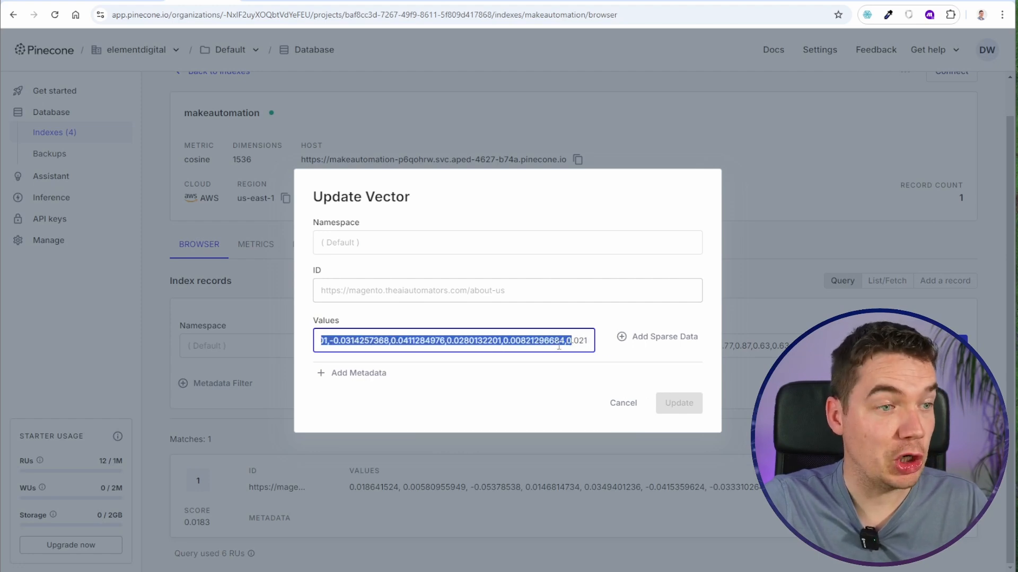
{"action": "left_click", "coordinate": [558, 346]}
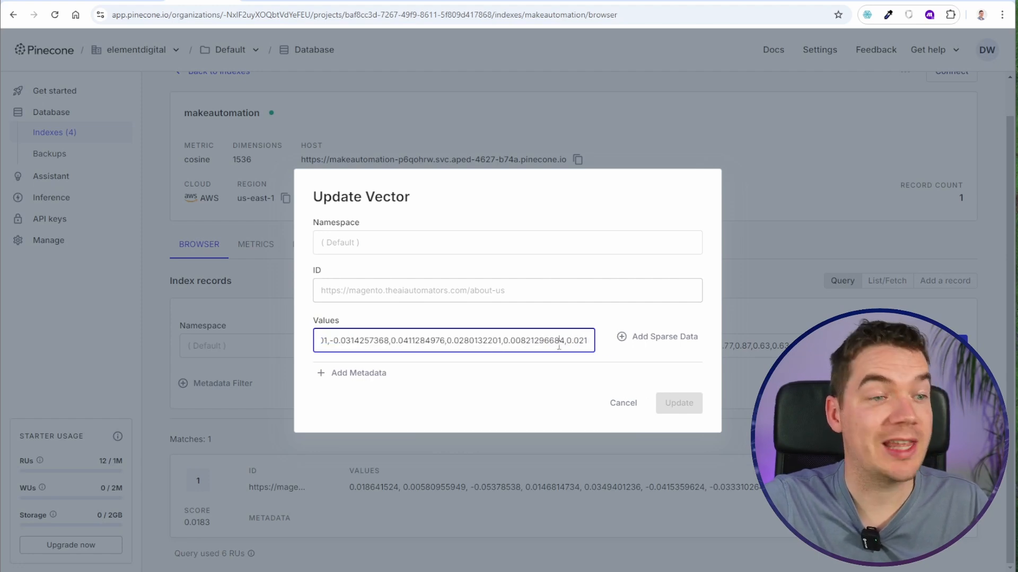
{"action": "left_click", "coordinate": [574, 377]}
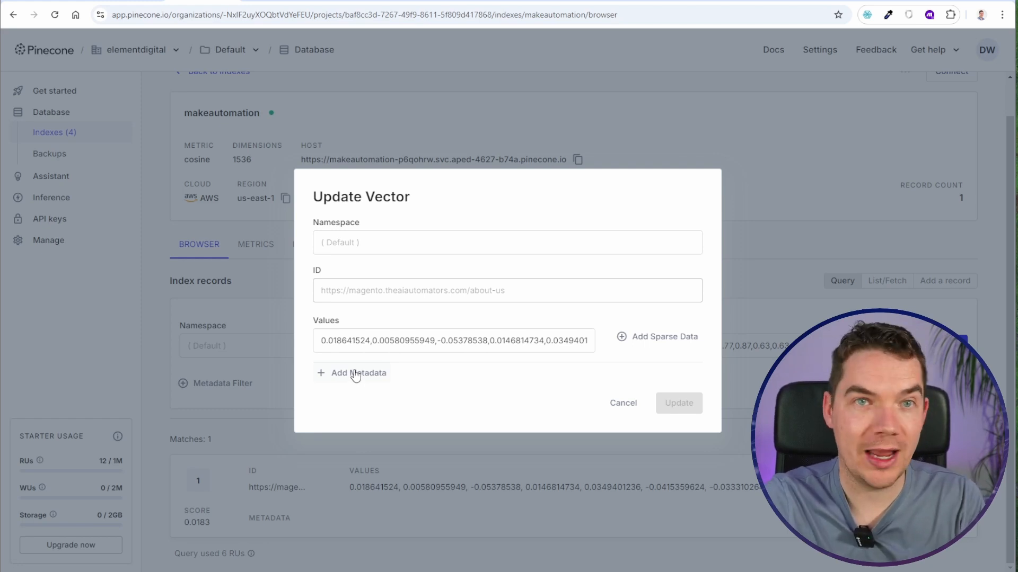
{"action": "left_click", "coordinate": [626, 404]}
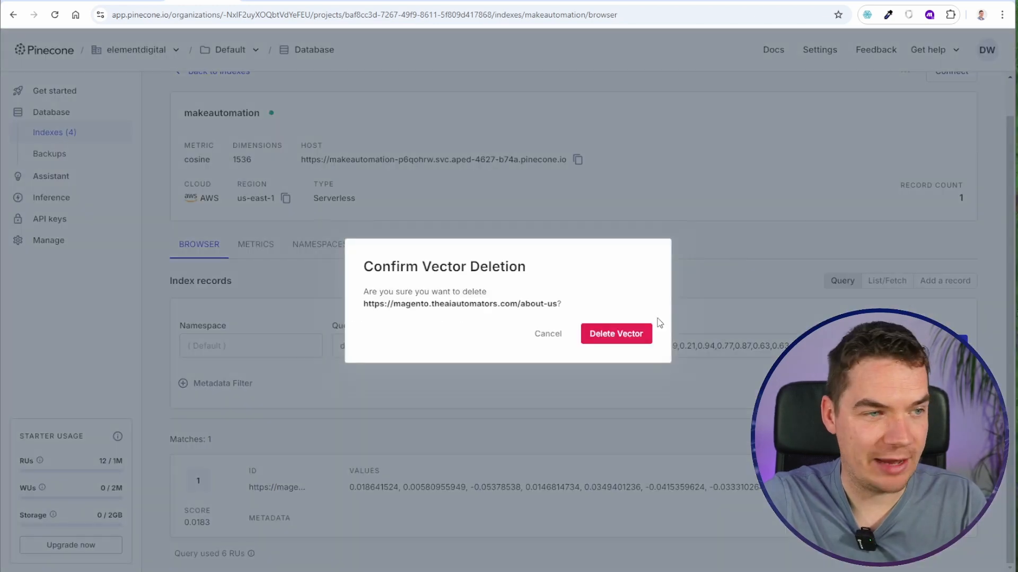
{"action": "left_click", "coordinate": [613, 333]}
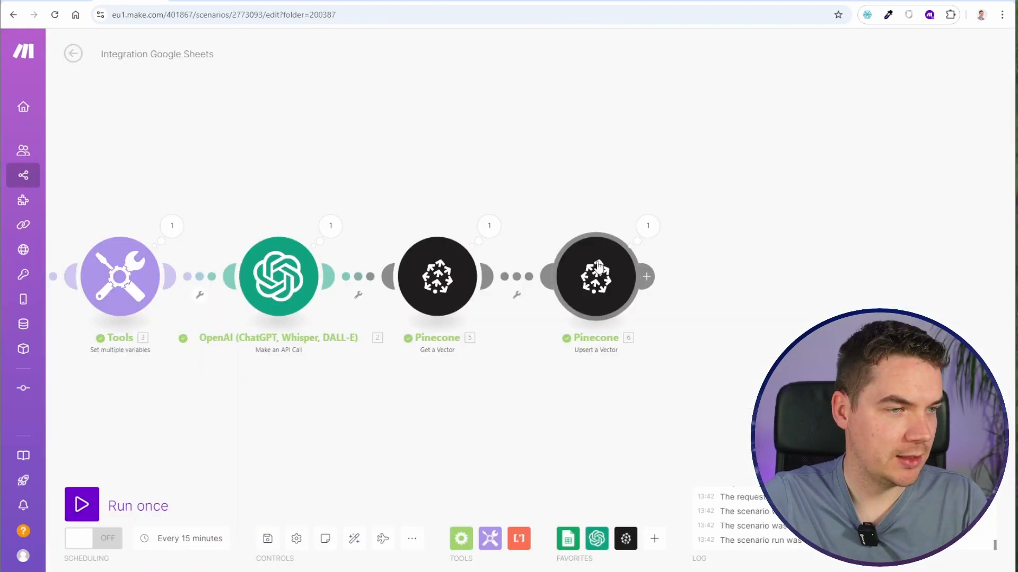
- Add a metadata item to the Upsert a Vector module with key content, type String and the fullRecord variable as its value
{"action": "left_click", "coordinate": [598, 267]}
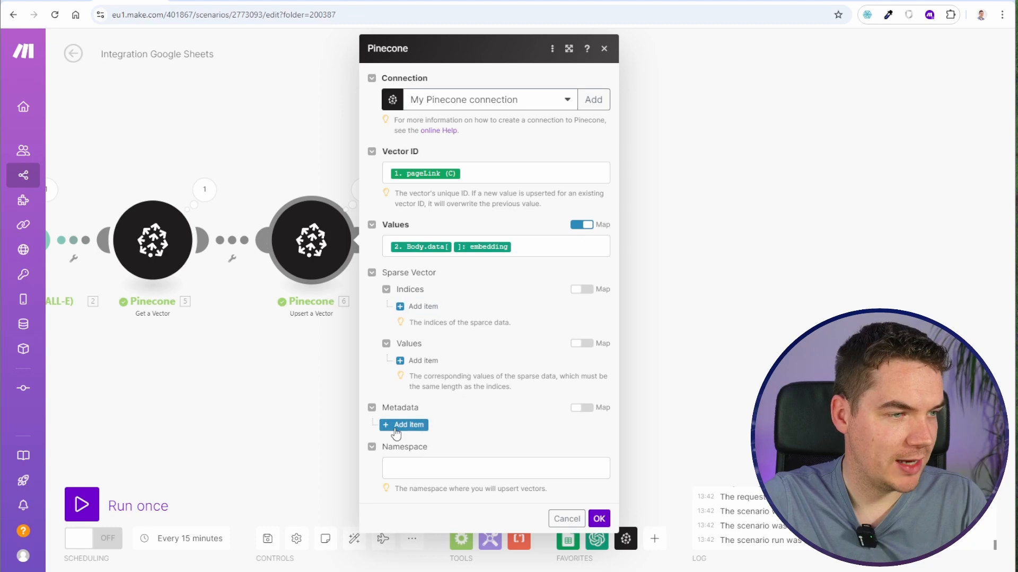
{"action": "left_click", "coordinate": [408, 425]}
{"action": "scroll", "coordinate": [428, 388], "scroll_direction": "down", "scroll_amount": 1}
{"action": "left_click", "coordinate": [428, 375]}
{"action": "type", "text": "content"}
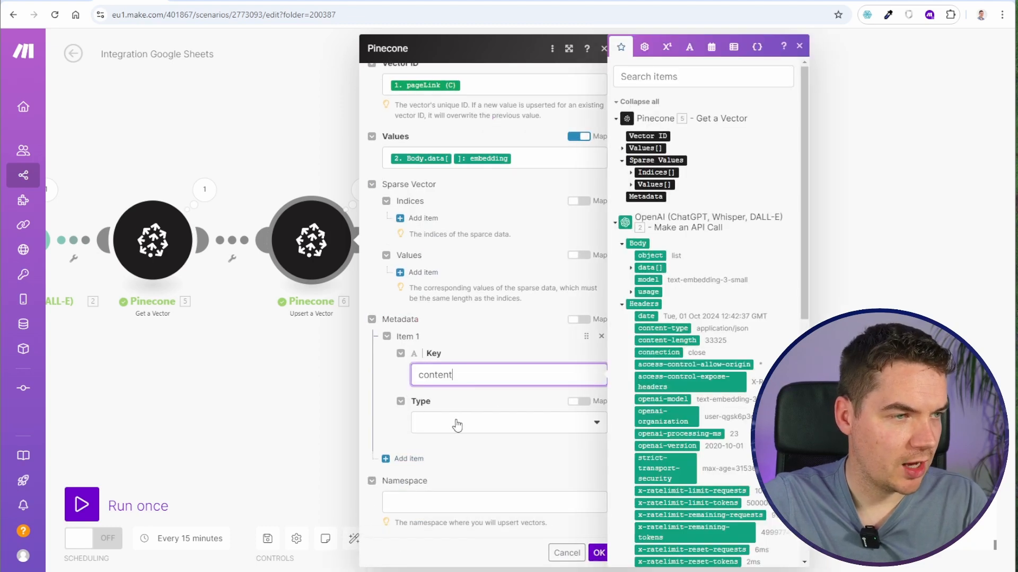
{"action": "left_click", "coordinate": [454, 424]}
{"action": "left_click", "coordinate": [440, 344]}
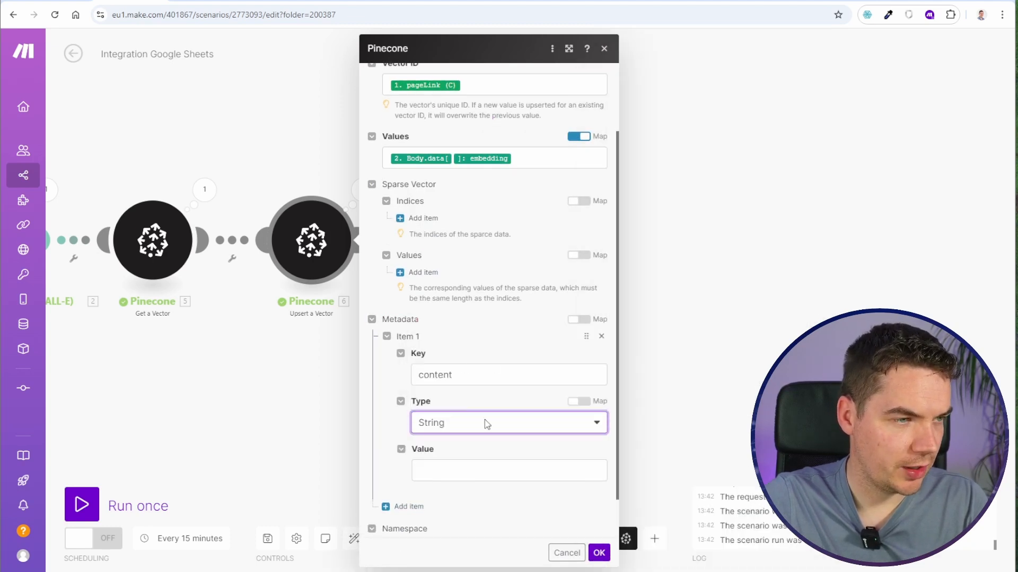
{"action": "left_click", "coordinate": [437, 470]}
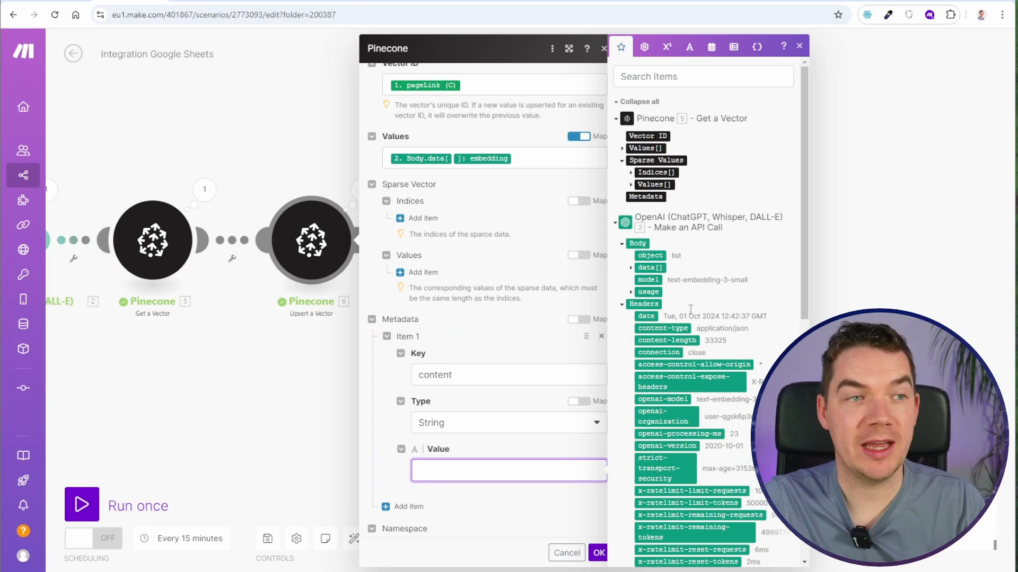
{"action": "scroll", "coordinate": [682, 351], "scroll_direction": "down", "scroll_amount": 6}
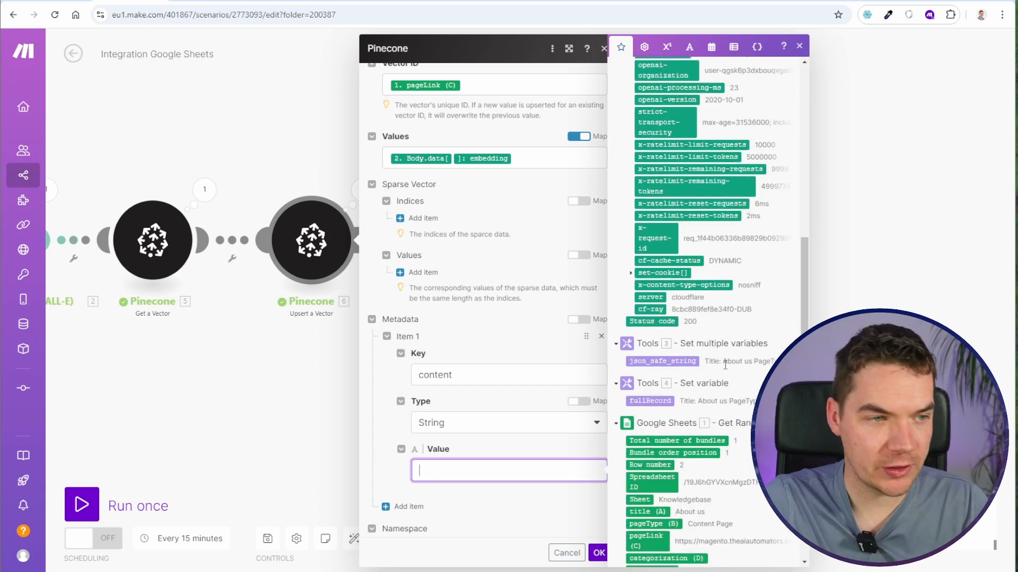
{"action": "left_click", "coordinate": [651, 401]}
- Add a second metadata item with key title, type String and the sheet's title (A) as its value, and confirm the module
{"action": "scroll", "coordinate": [545, 447], "scroll_direction": "down", "scroll_amount": 1}
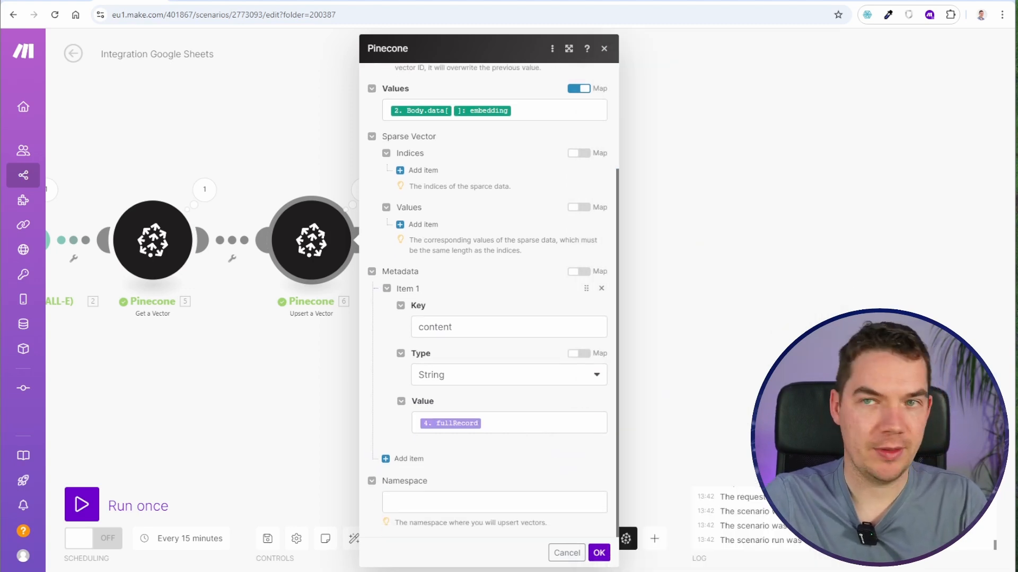
{"action": "left_click", "coordinate": [416, 456]}
{"action": "left_click", "coordinate": [448, 496]}
{"action": "type", "text": "tit"}
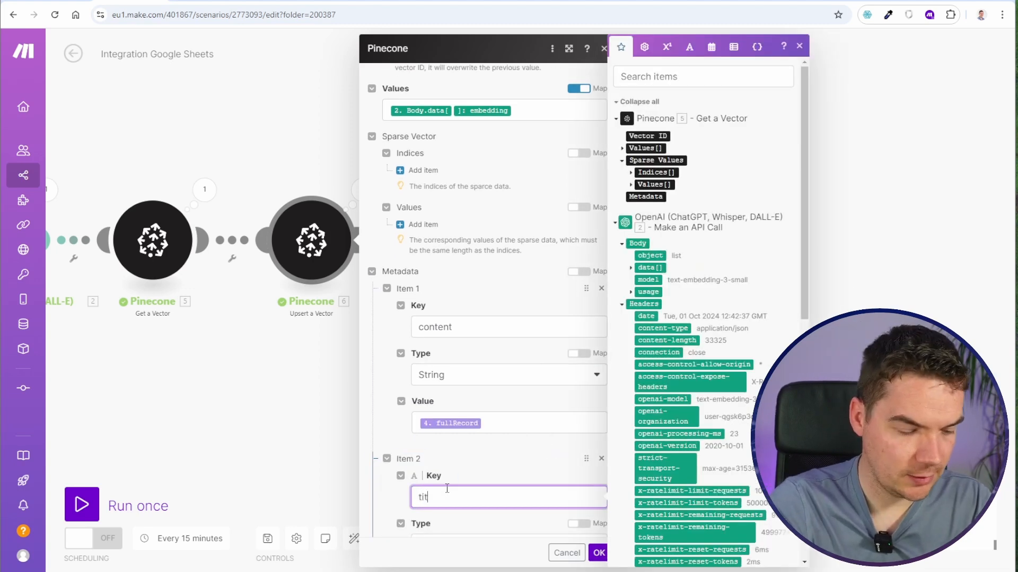
{"action": "type", "text": "le"}
{"action": "scroll", "coordinate": [443, 461], "scroll_direction": "down", "scroll_amount": 2}
{"action": "left_click", "coordinate": [438, 430]}
{"action": "left_click", "coordinate": [445, 426]}
{"action": "left_click", "coordinate": [444, 476]}
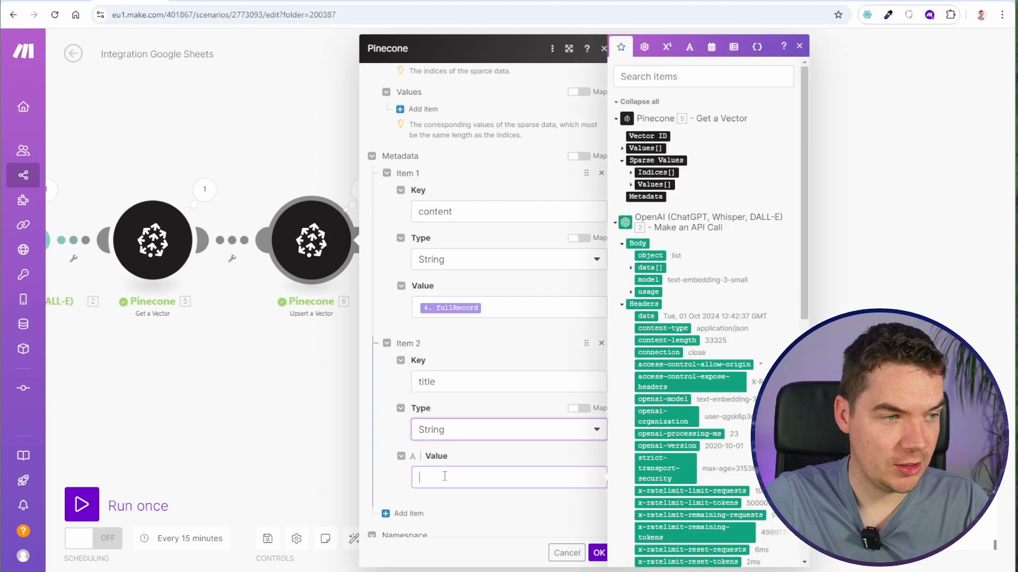
{"action": "scroll", "coordinate": [473, 445], "scroll_direction": "down", "scroll_amount": 1}
{"action": "scroll", "coordinate": [689, 397], "scroll_direction": "down", "scroll_amount": 4}
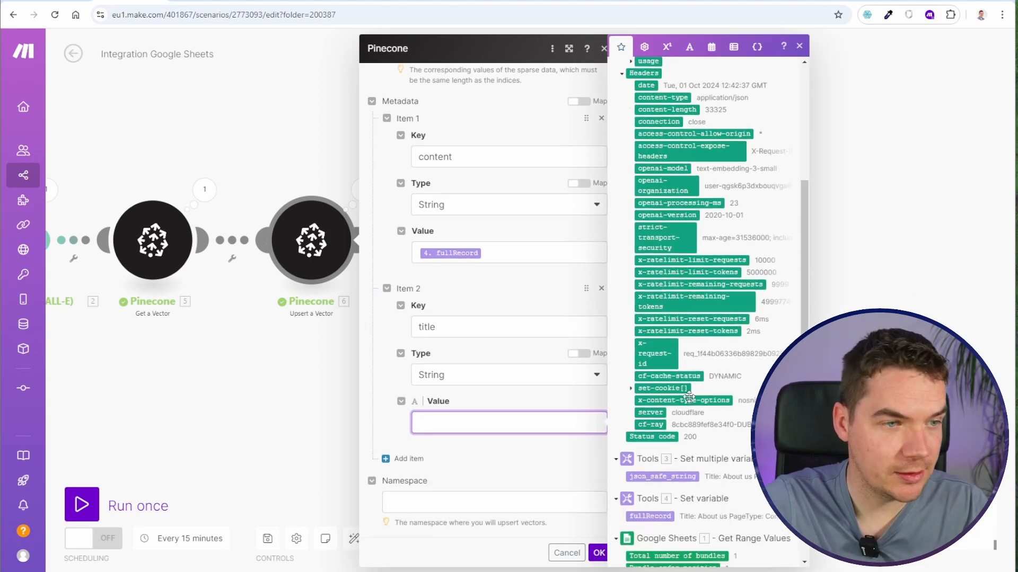
{"action": "scroll", "coordinate": [688, 397], "scroll_direction": "down", "scroll_amount": 5}
{"action": "left_click", "coordinate": [688, 397]}
{"action": "left_click", "coordinate": [598, 553]}
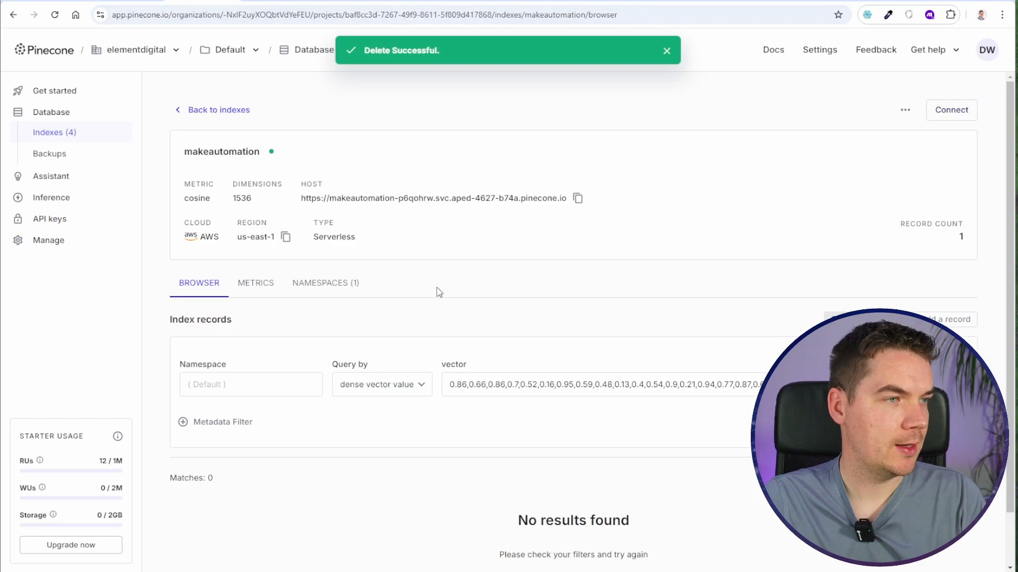
- Examine the makeautomation index records in Pinecone and the content page rows and links in the Knowledgebase sheet
{"action": "scroll", "coordinate": [465, 314], "scroll_direction": "down", "scroll_amount": 2}
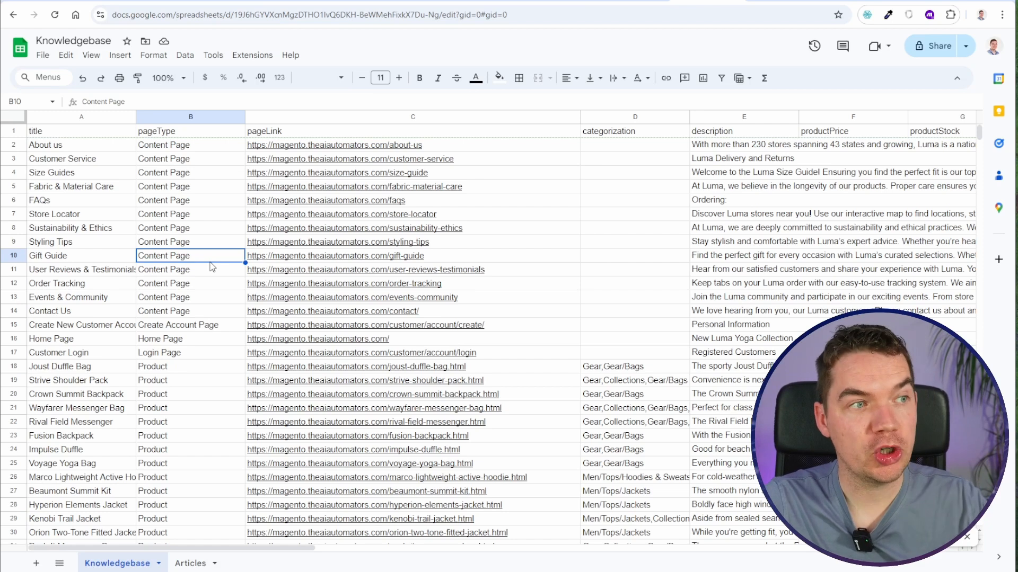
{"action": "mouse_move", "coordinate": [462, 152]}
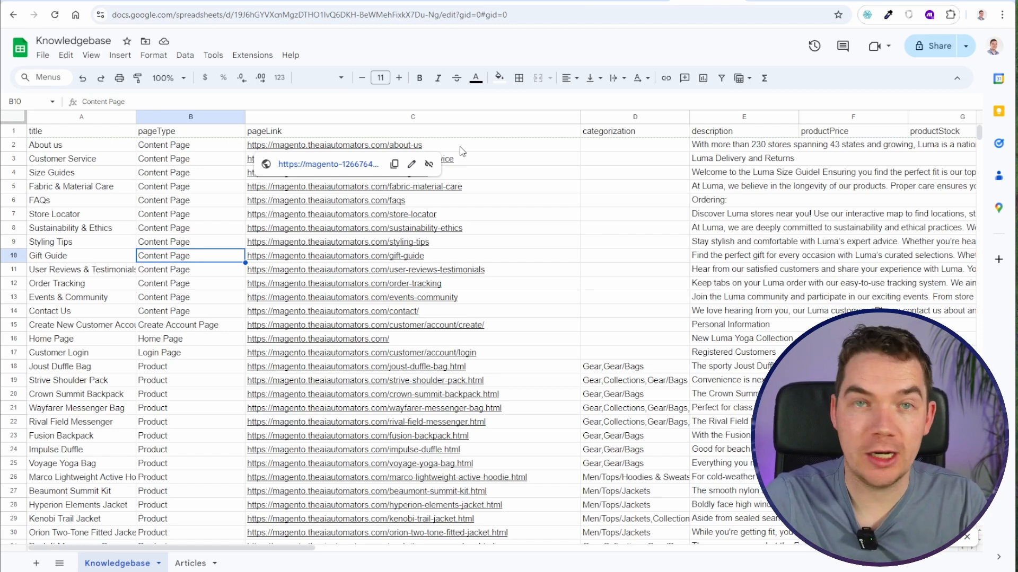
{"action": "left_click", "coordinate": [593, 196]}
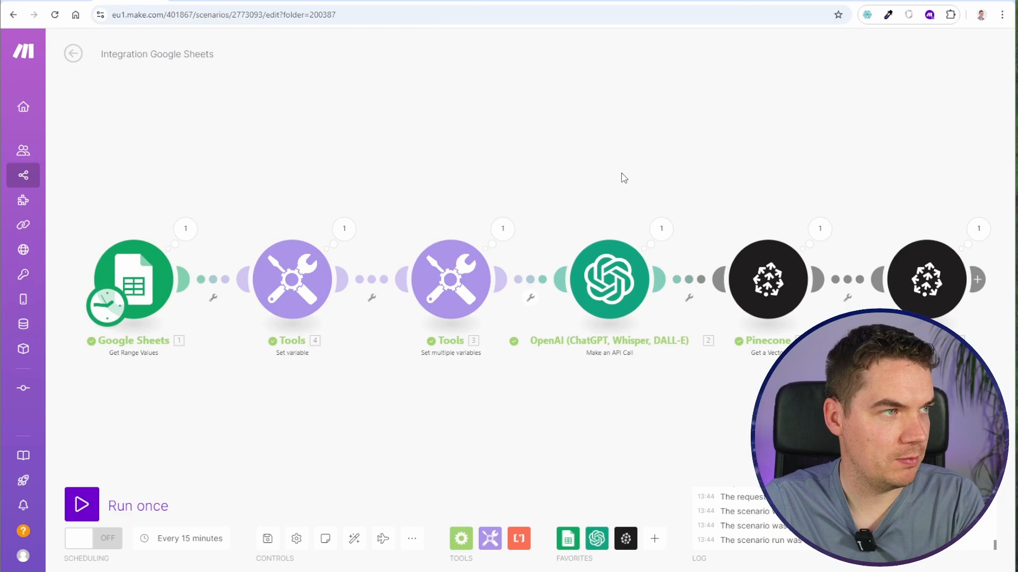
{"action": "left_click_drag", "start_coordinate": [653, 174], "coordinate": [96, 148]}
- Add a third metadata item to the Upsert a Vector module with key unique_hash and type String
{"action": "left_click", "coordinate": [374, 226]}
{"action": "scroll", "coordinate": [531, 350], "scroll_direction": "down", "scroll_amount": 4}
{"action": "scroll", "coordinate": [533, 354], "scroll_direction": "down", "scroll_amount": 3}
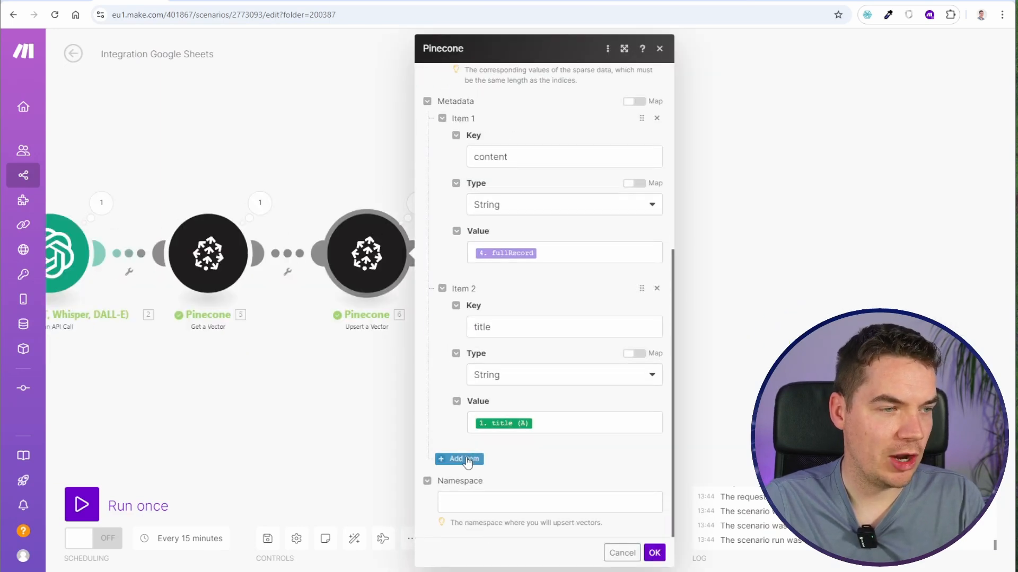
{"action": "left_click", "coordinate": [460, 457]}
{"action": "scroll", "coordinate": [509, 291], "scroll_direction": "down", "scroll_amount": 3}
{"action": "left_click", "coordinate": [512, 383]}
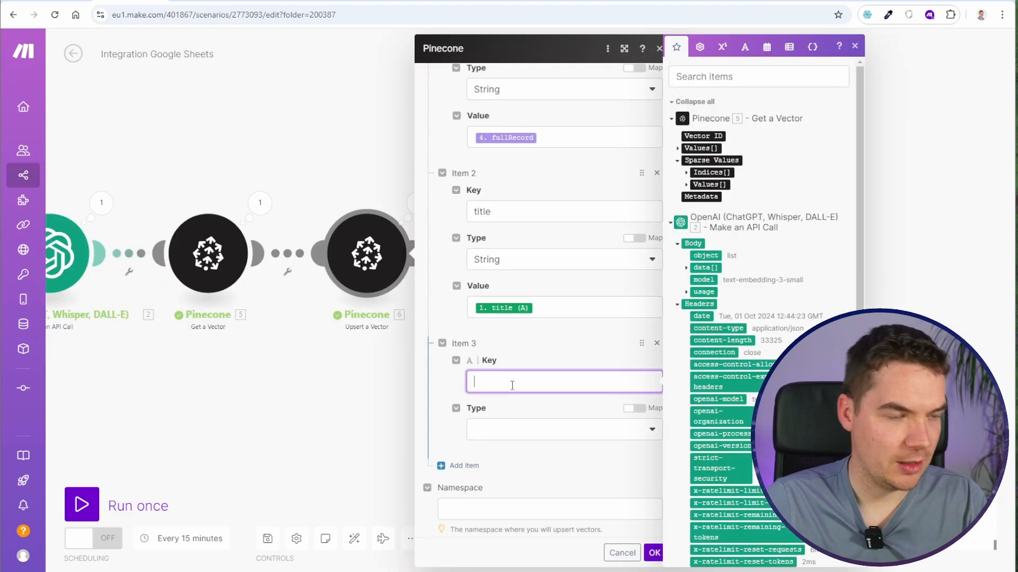
{"action": "type", "text": "unique_hash"}
{"action": "left_click", "coordinate": [517, 430]}
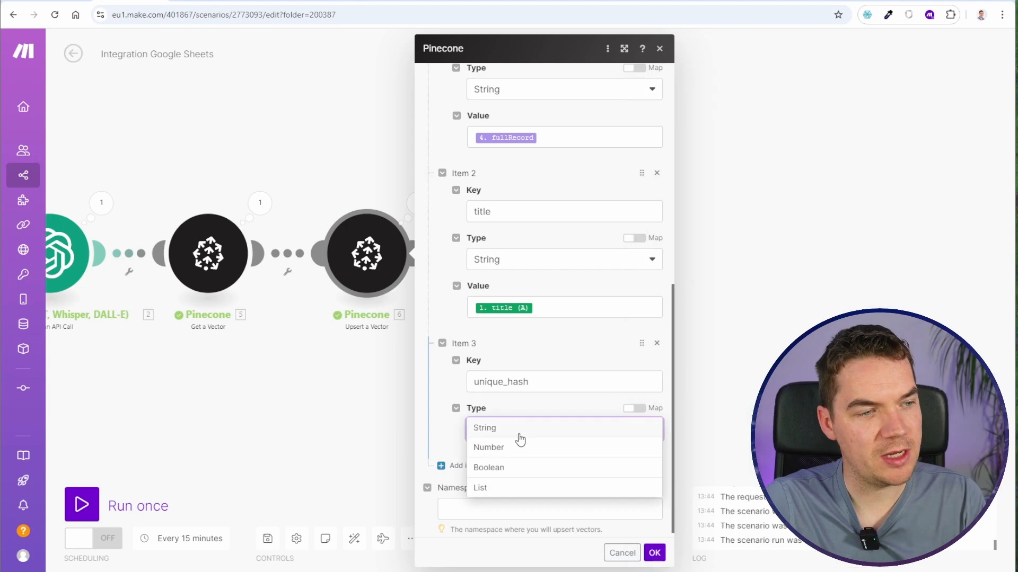
{"action": "left_click", "coordinate": [518, 430]}
- Set the unique_hash value to the sha256 function of the fullRecord variable and confirm the module
{"action": "scroll", "coordinate": [543, 450], "scroll_direction": "down", "scroll_amount": 1}
{"action": "left_click", "coordinate": [544, 424]}
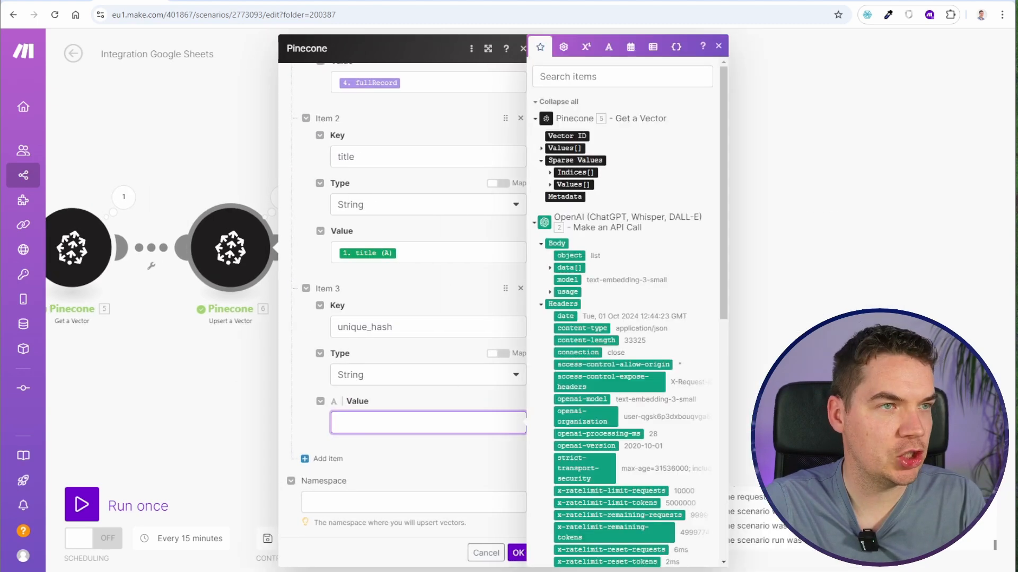
{"action": "left_click", "coordinate": [609, 43]}
{"action": "left_click", "coordinate": [597, 472]}
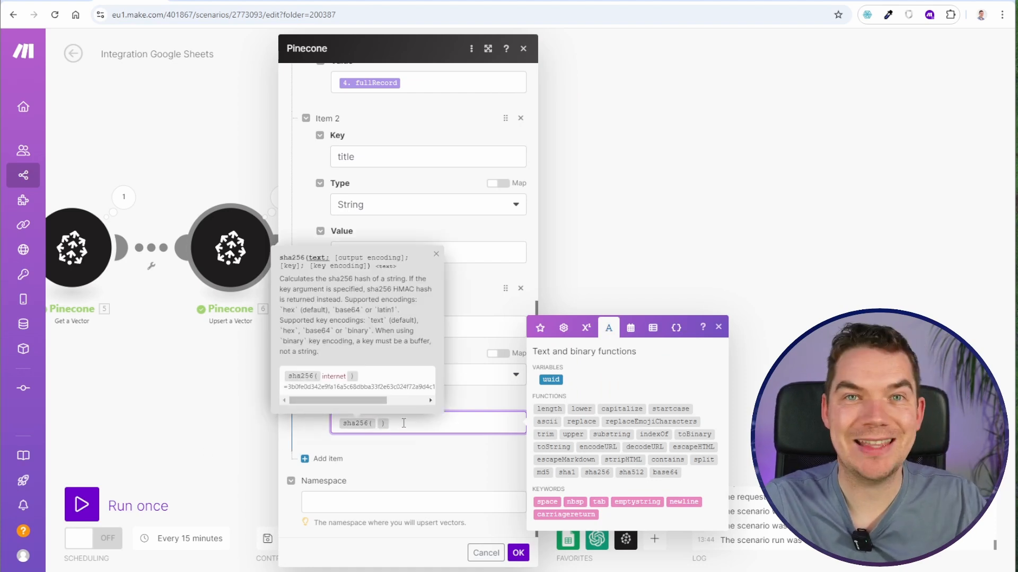
{"action": "left_click", "coordinate": [377, 423]}
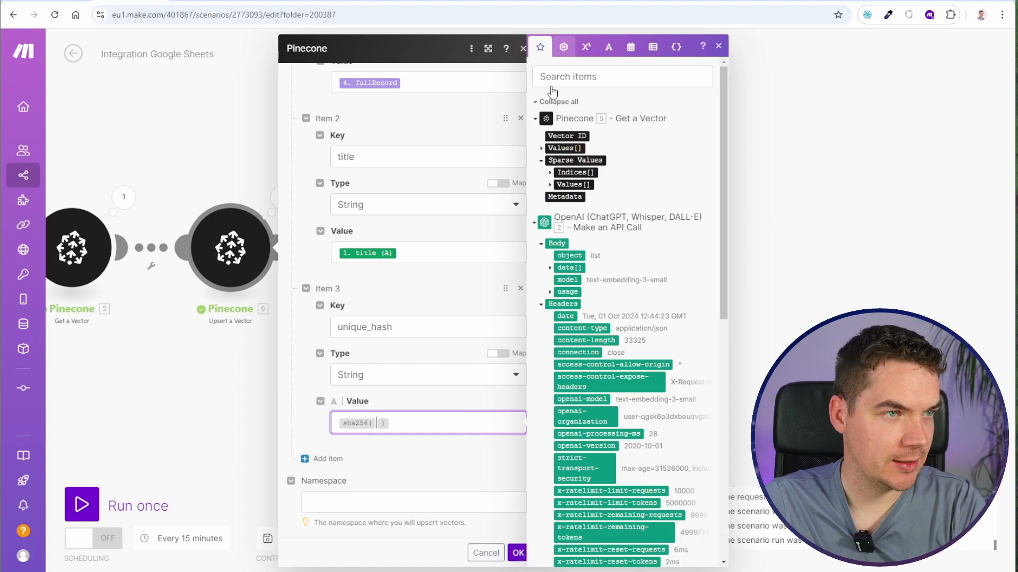
{"action": "scroll", "coordinate": [599, 275], "scroll_direction": "down", "scroll_amount": 9}
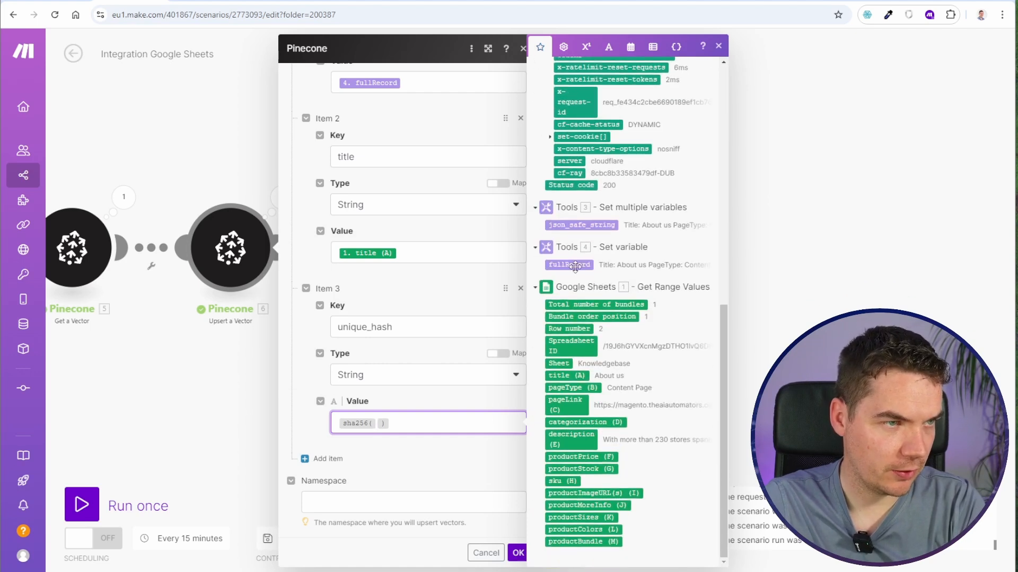
{"action": "left_click", "coordinate": [575, 266]}
{"action": "left_click", "coordinate": [517, 555]}
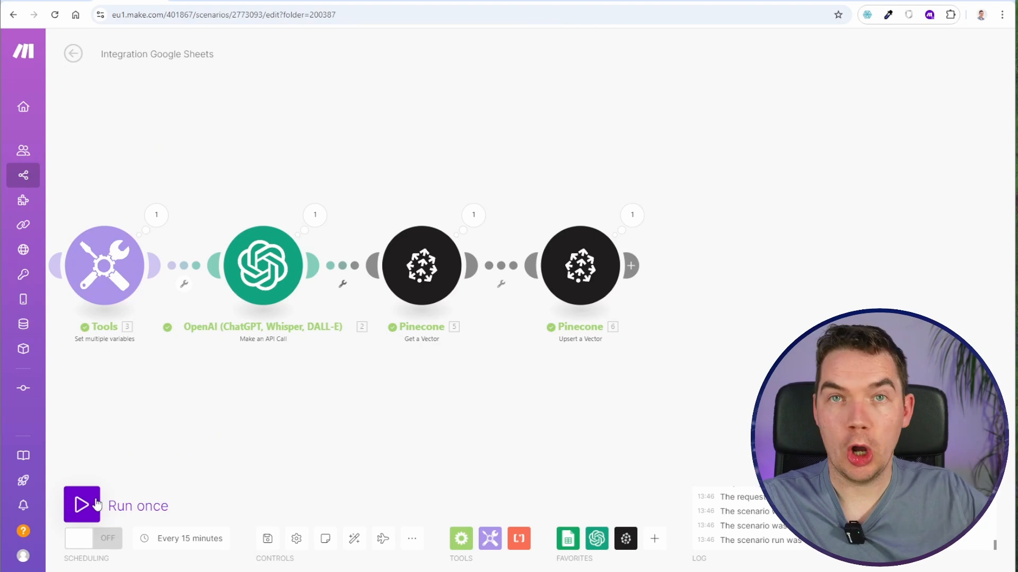
- Run the scenario once and check the upserted record's metadata in Pinecone's makeautomation index
{"action": "left_click", "coordinate": [81, 505]}
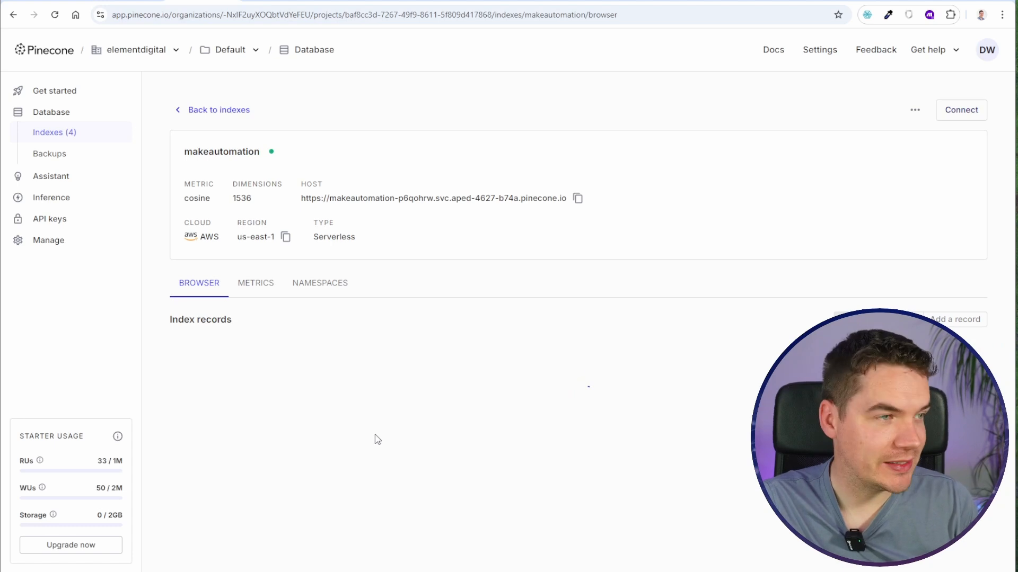
{"action": "scroll", "coordinate": [325, 509], "scroll_direction": "down", "scroll_amount": 2}
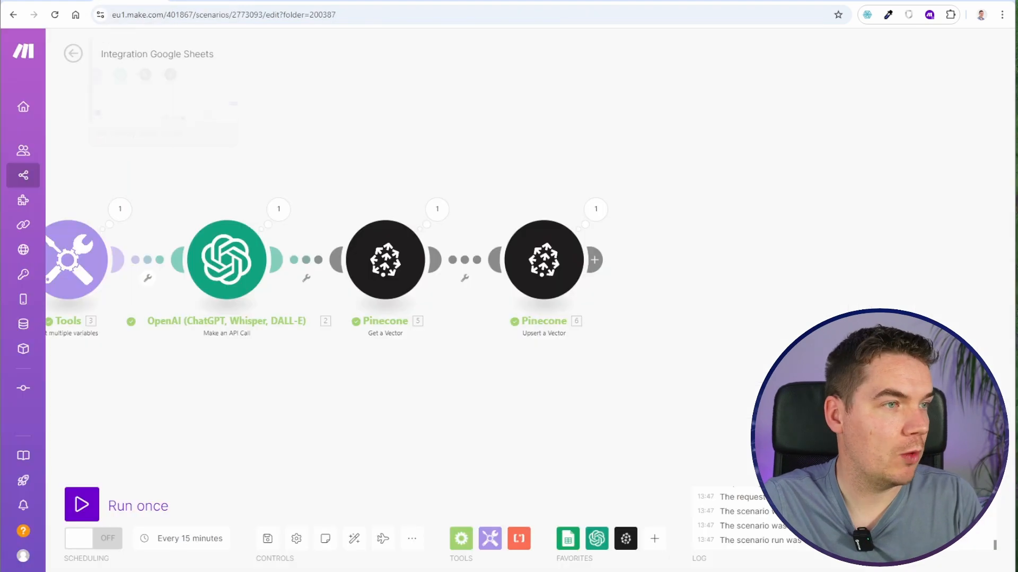
{"action": "scroll", "coordinate": [474, 289], "scroll_direction": "up", "scroll_amount": 2}
- Move Upsert a Vector farther from Get a Vector and label the filter between them "If doesn't exist or page has changed"
{"action": "left_click_drag", "start_coordinate": [532, 262], "coordinate": [673, 260]}
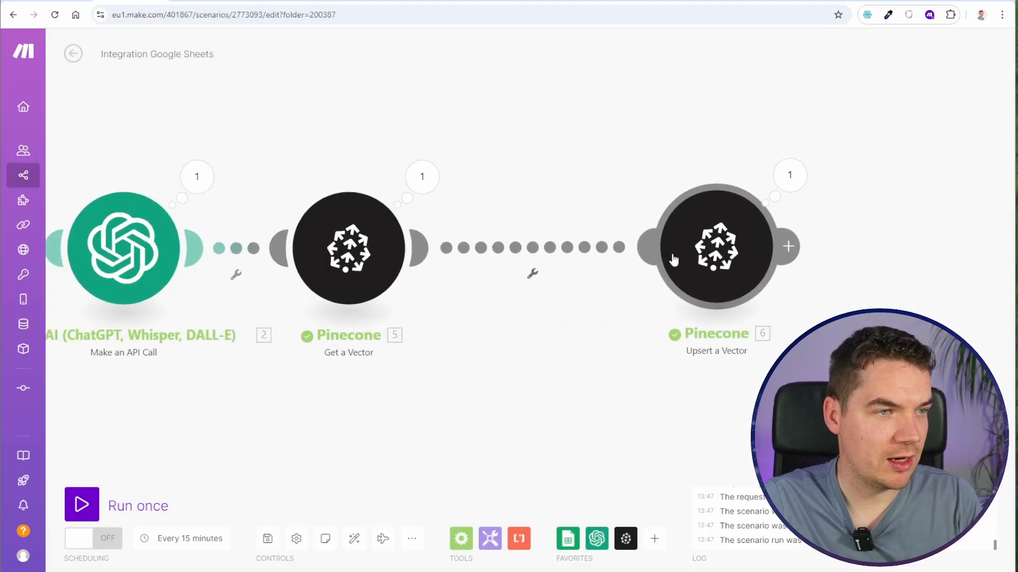
{"action": "left_click", "coordinate": [532, 252]}
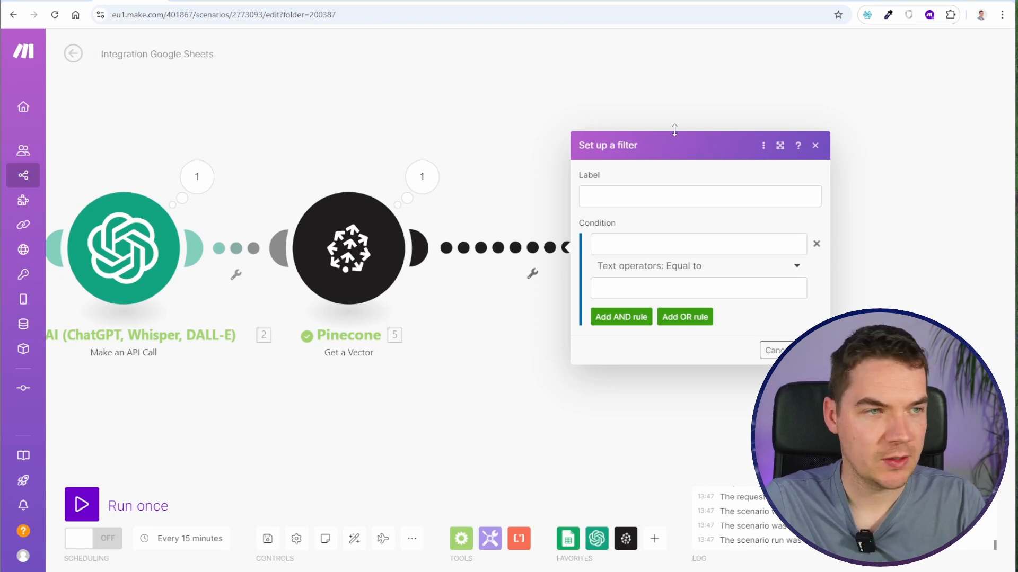
{"action": "left_click", "coordinate": [625, 192]}
{"action": "type", "text": "If doesn't exist or page has changed"}
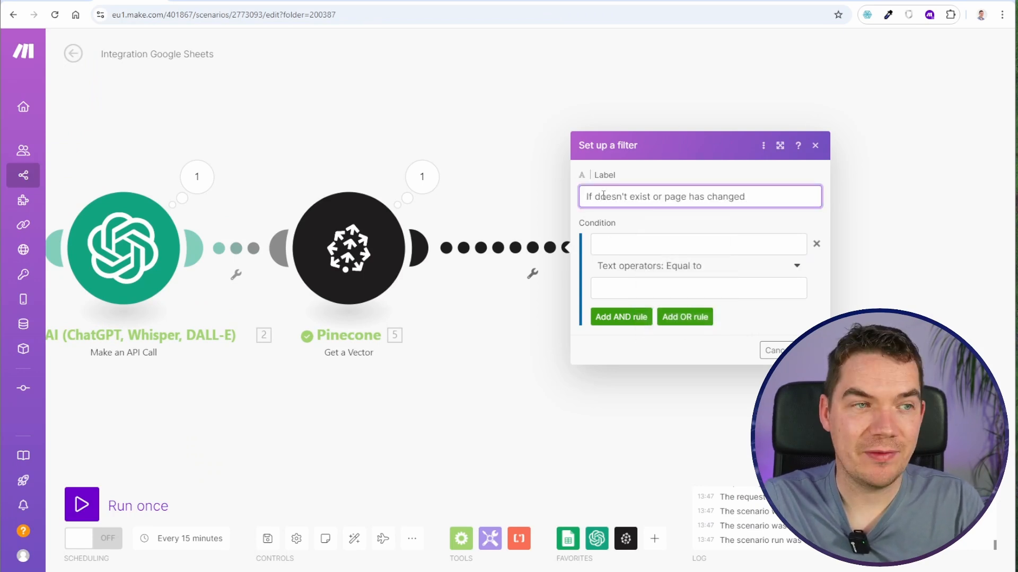
- Set the filter's condition to Get a Vector's Vector ID with the operator Does not exist, and check Get a Vector's settings
{"action": "left_click", "coordinate": [636, 242]}
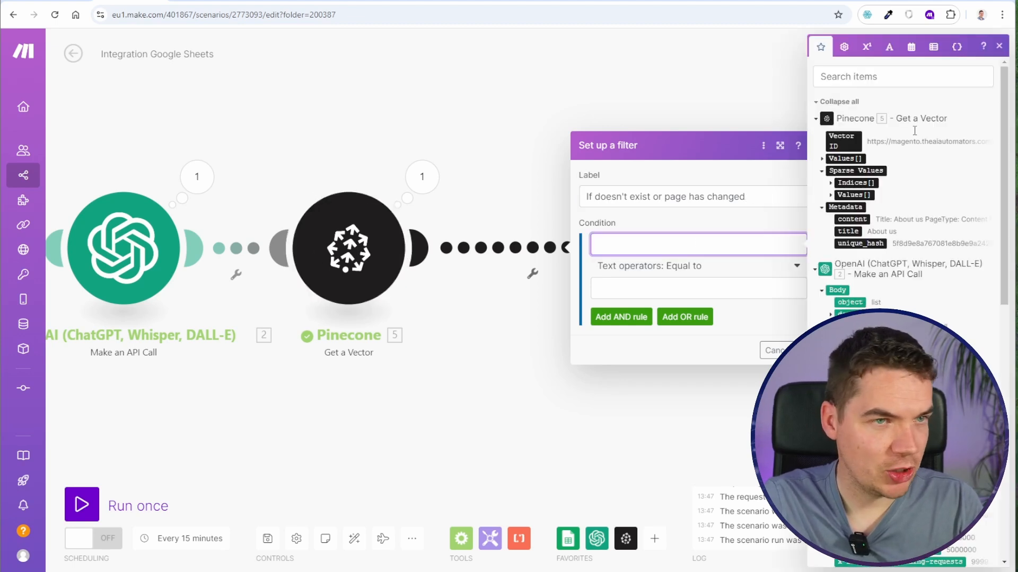
{"action": "left_click", "coordinate": [842, 141]}
{"action": "left_click", "coordinate": [657, 266]}
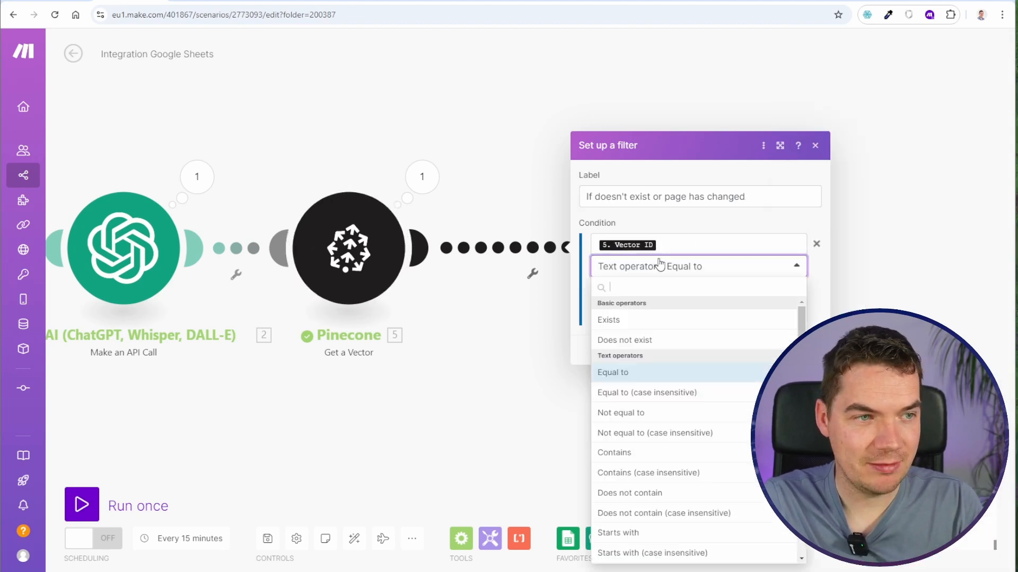
{"action": "left_click", "coordinate": [635, 339]}
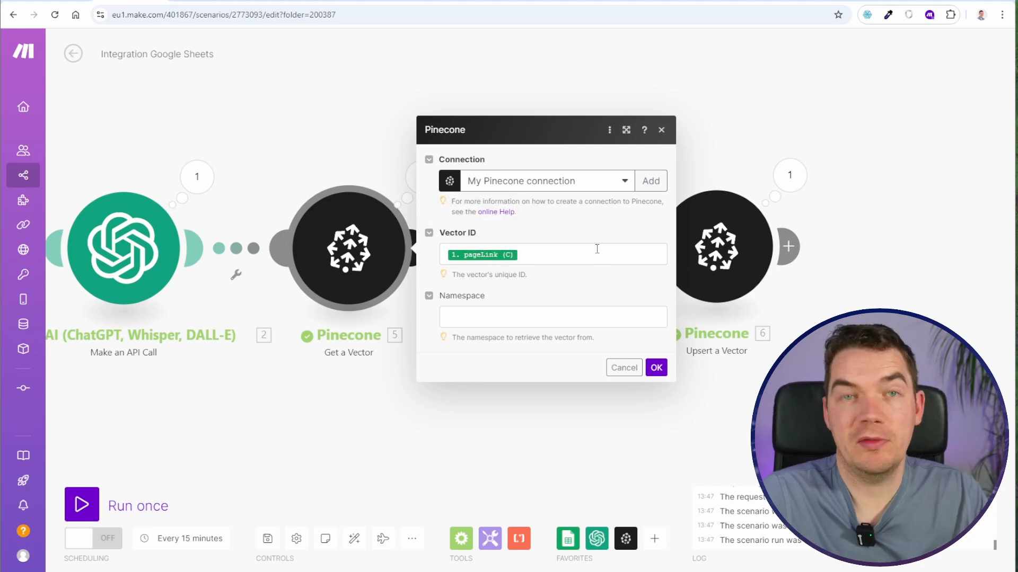
{"action": "left_click", "coordinate": [738, 96]}
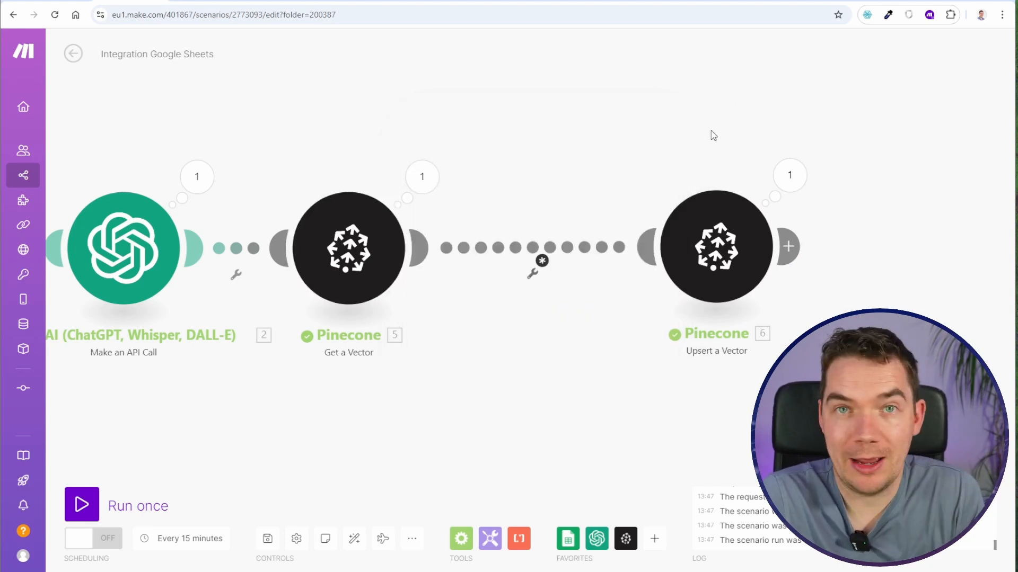
- Add an OR rule to the filter using Get a Vector's unique_hash metadata with the text operator Not equal to
{"action": "left_click", "coordinate": [551, 252]}
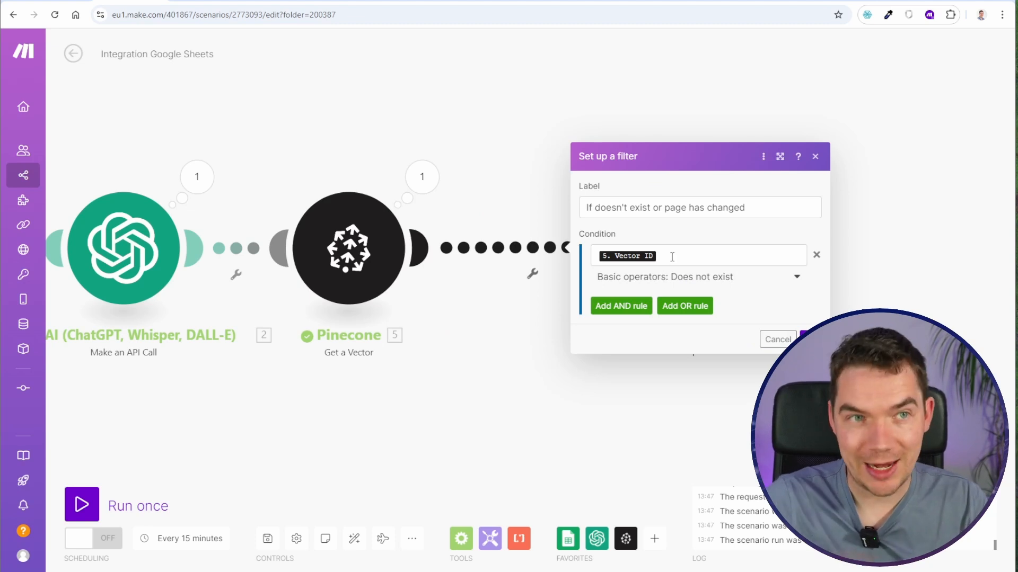
{"action": "left_click", "coordinate": [684, 306]}
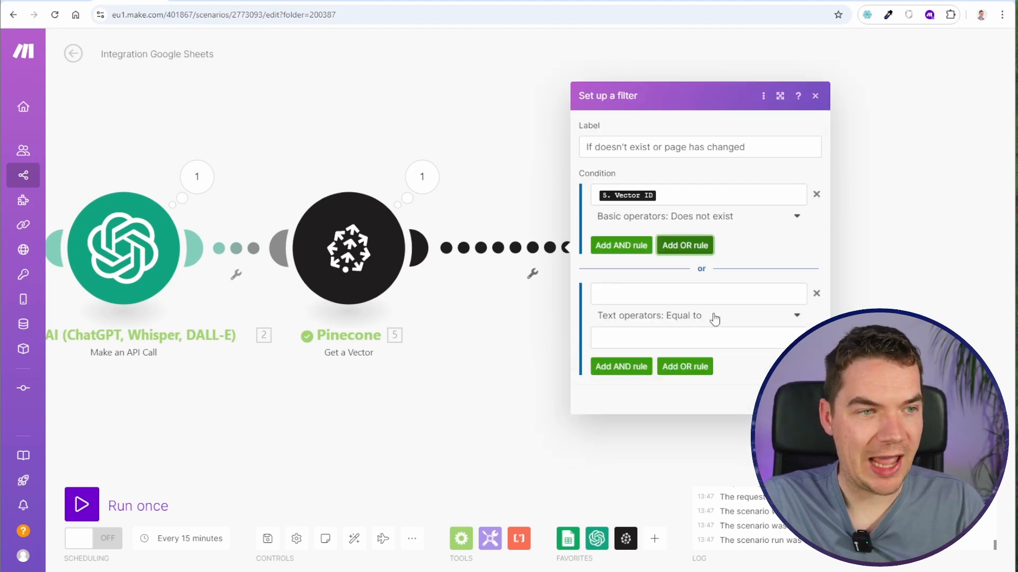
{"action": "left_click", "coordinate": [649, 294]}
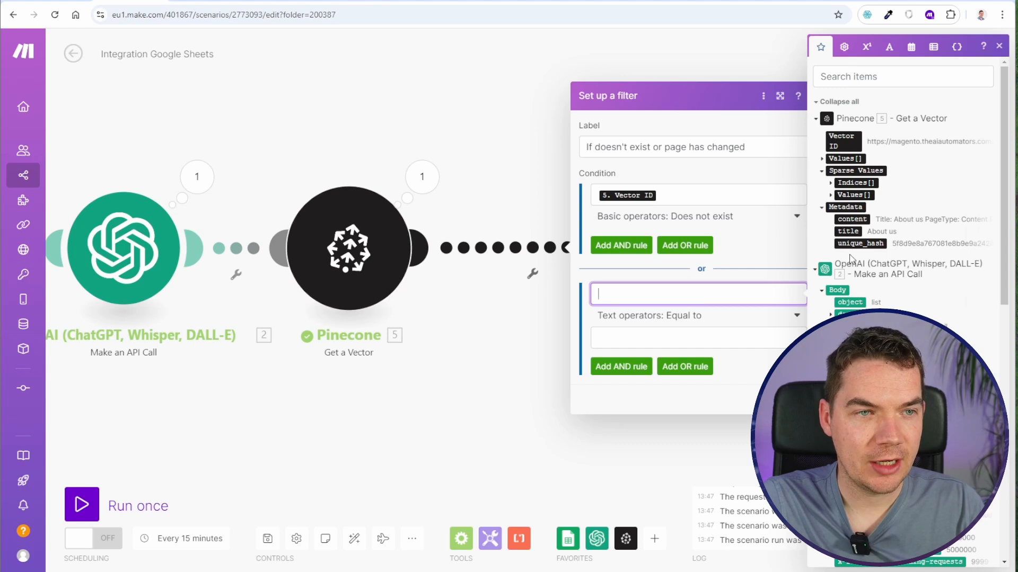
{"action": "left_click", "coordinate": [861, 243]}
{"action": "left_click", "coordinate": [703, 318]}
{"action": "left_click", "coordinate": [673, 391]}
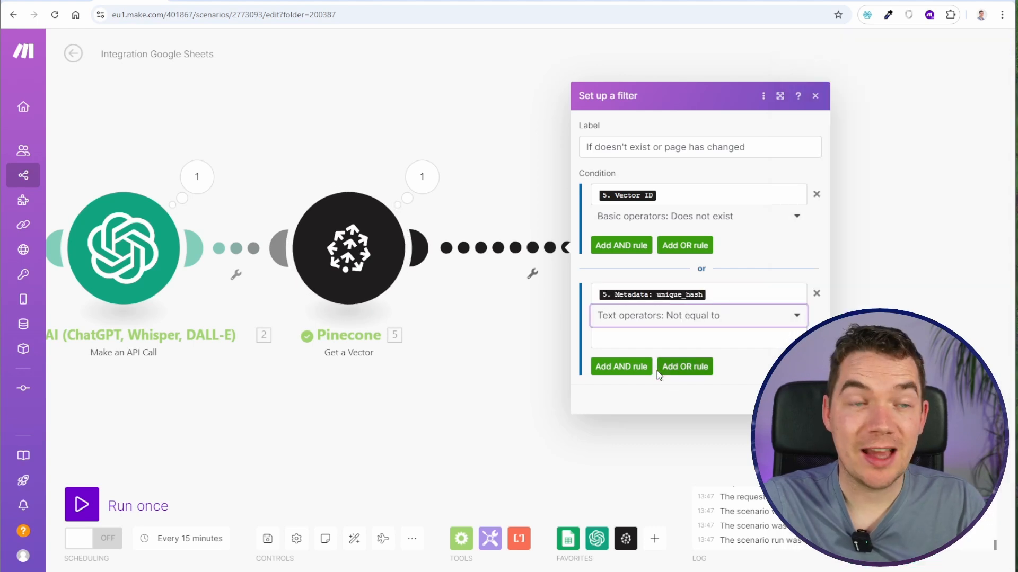
- Set the OR rule's comparison value to the sha256 function of the fullRecord variable and confirm the filter
{"action": "left_click", "coordinate": [727, 340]}
{"action": "left_click", "coordinate": [889, 47]}
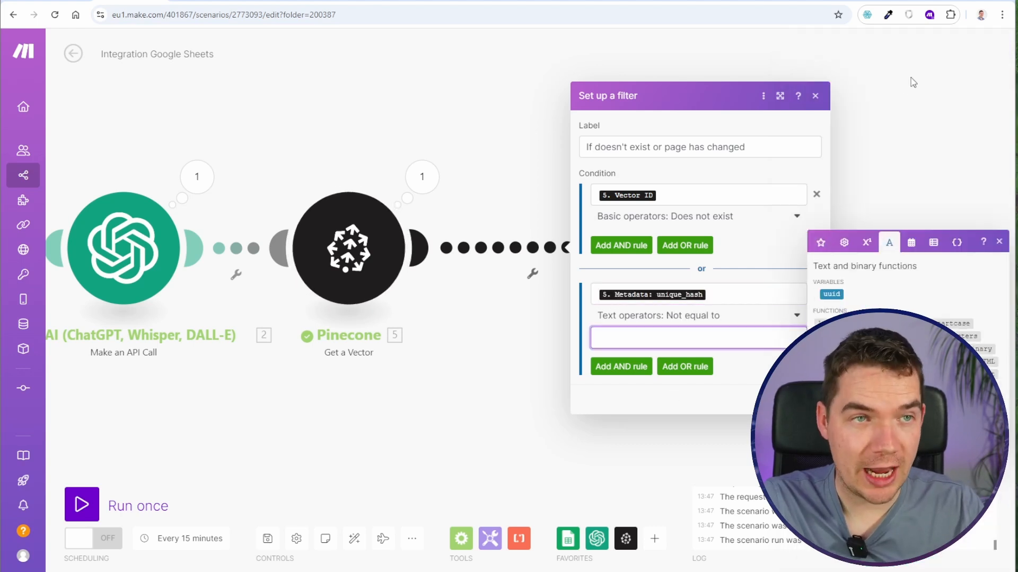
{"action": "left_click", "coordinate": [910, 387]}
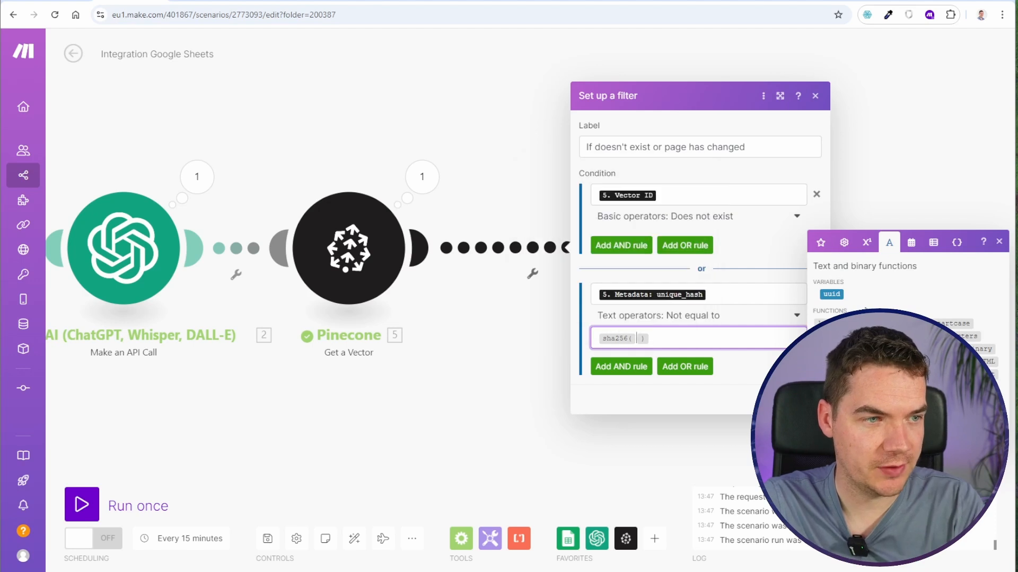
{"action": "left_click", "coordinate": [821, 243]}
{"action": "left_click", "coordinate": [851, 264]}
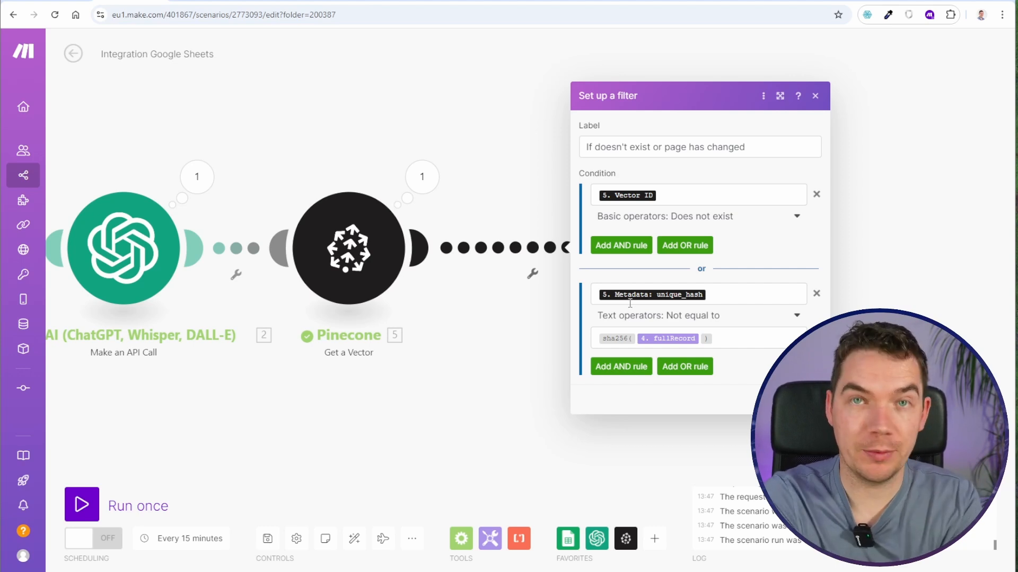
{"action": "left_click", "coordinate": [809, 400]}
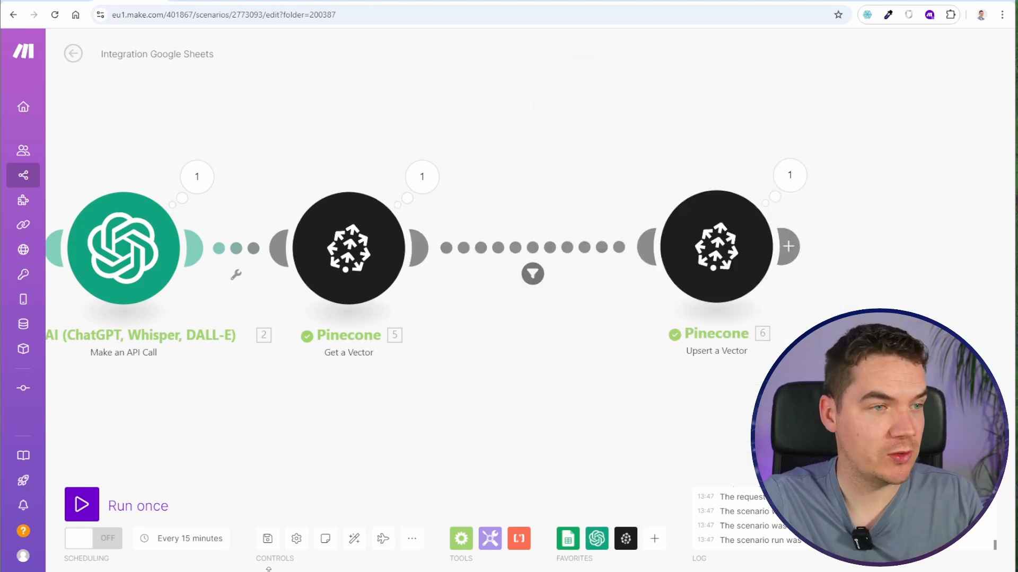
- Save and run the scenario, and inspect how the filter's rules evaluate against the Get a Vector output
{"action": "left_click", "coordinate": [267, 539]}
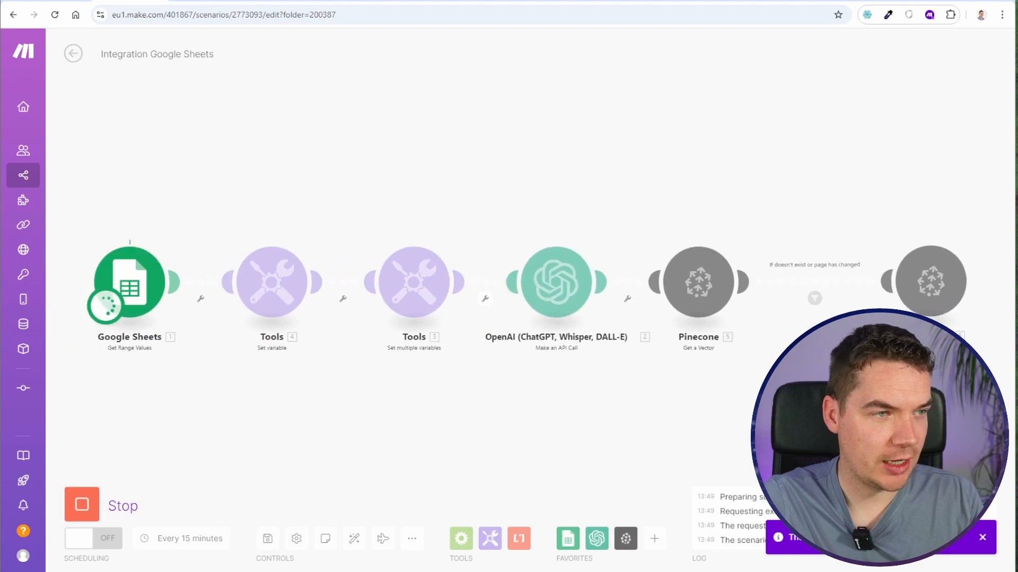
{"action": "left_click", "coordinate": [370, 279]}
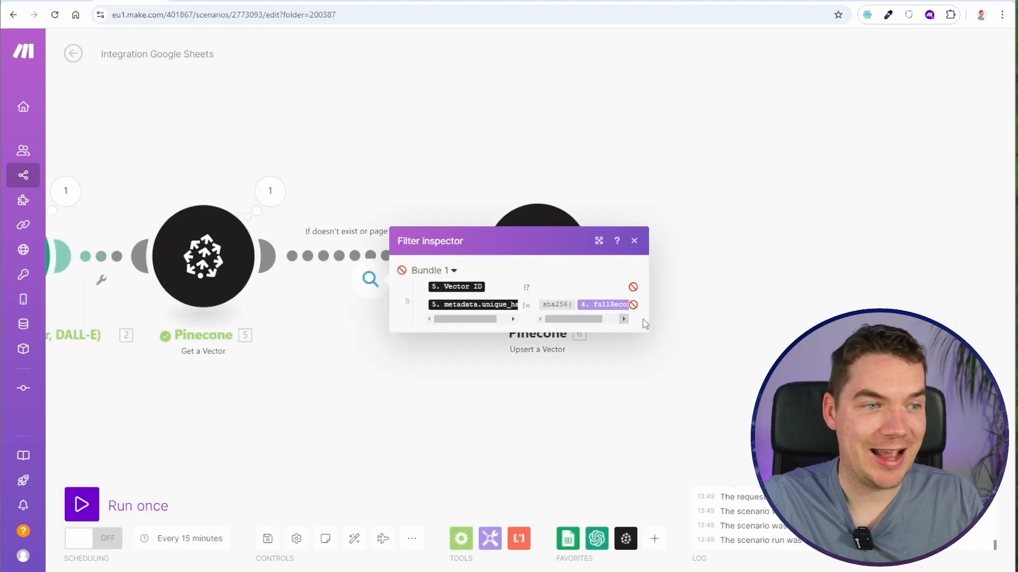
{"action": "mouse_move", "coordinate": [627, 305]}
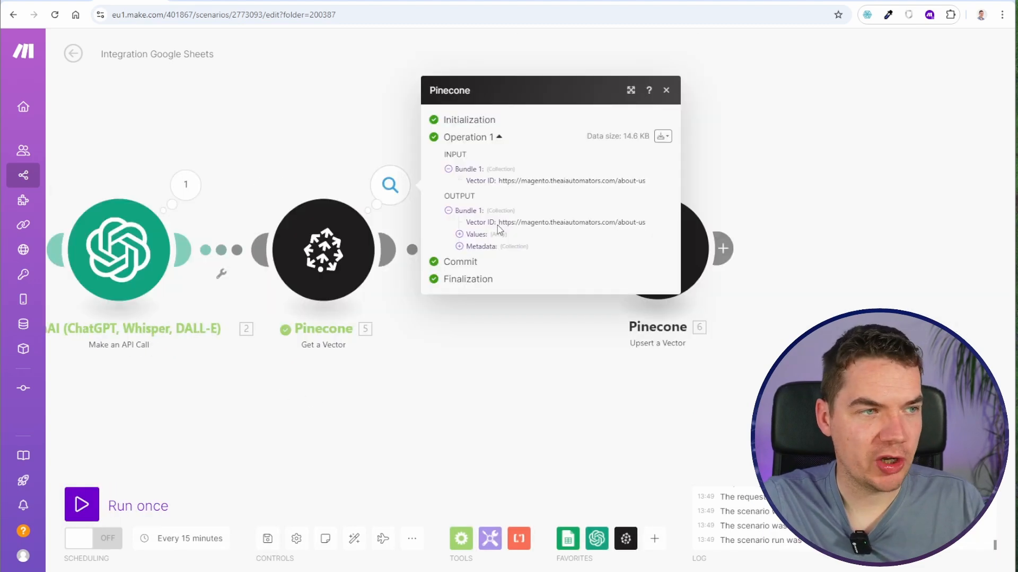
{"action": "left_click", "coordinate": [511, 370]}
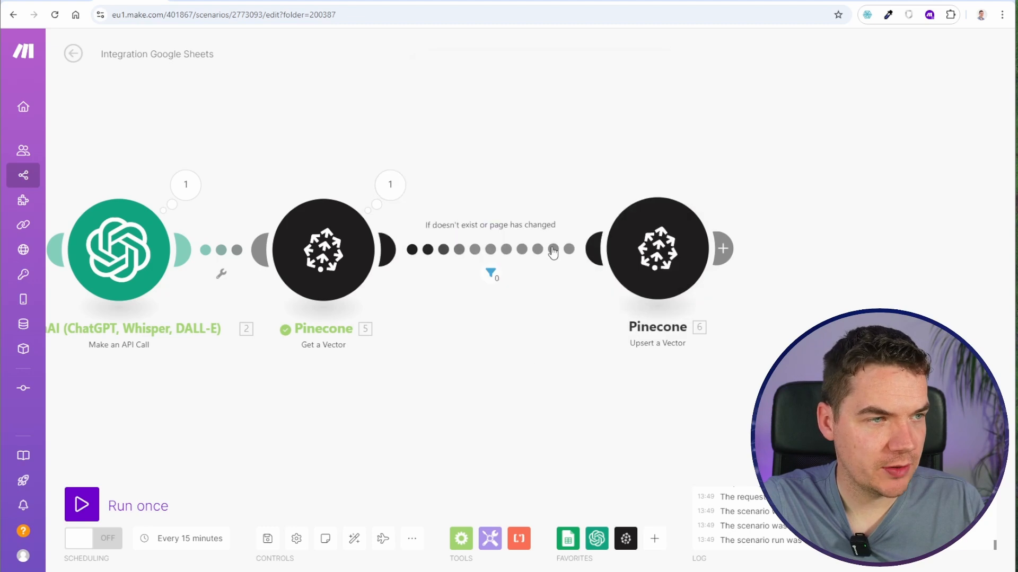
{"action": "left_click", "coordinate": [490, 272]}
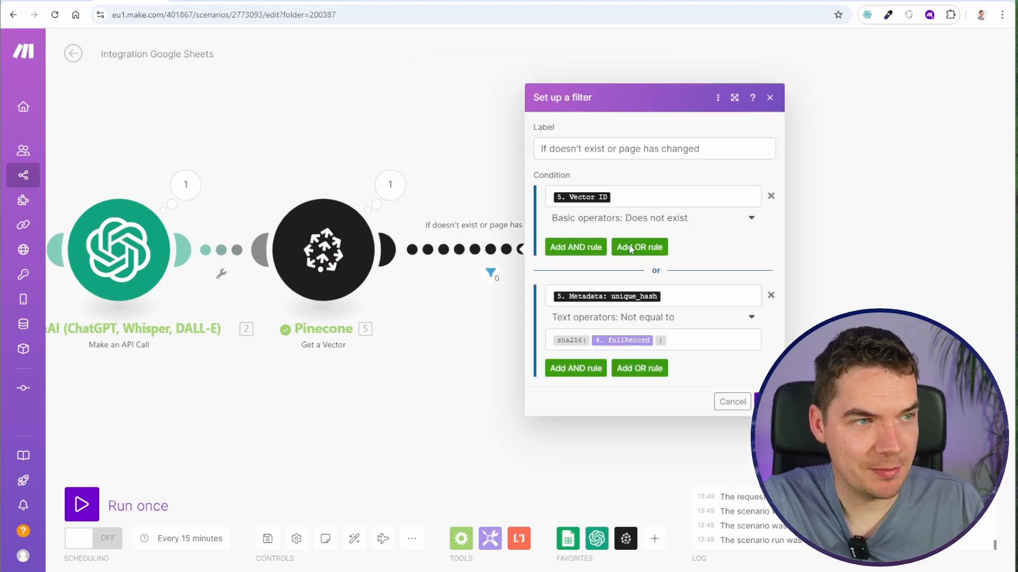
{"action": "left_click_drag", "start_coordinate": [313, 148], "coordinate": [430, 151]}
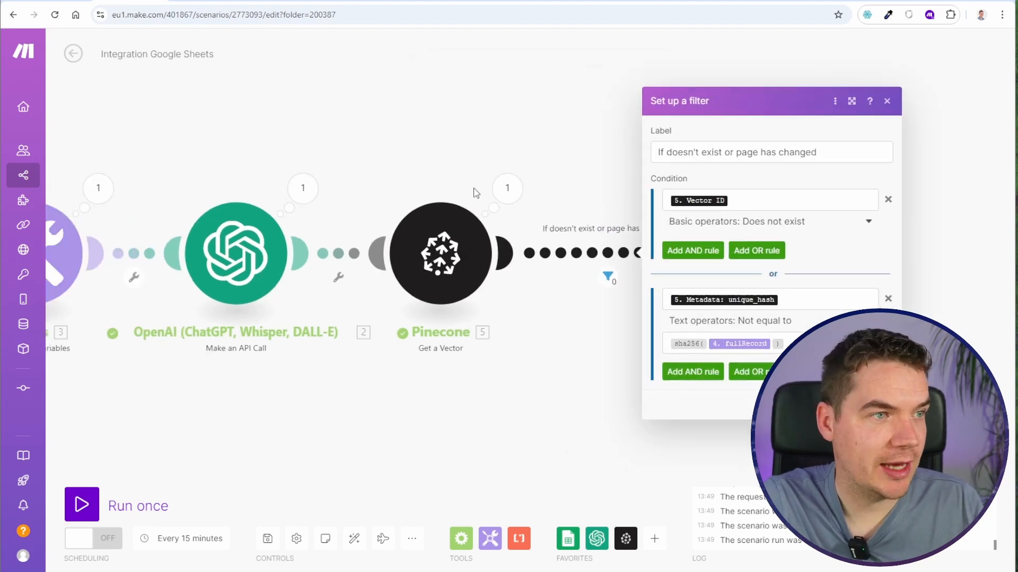
{"action": "left_click", "coordinate": [509, 188]}
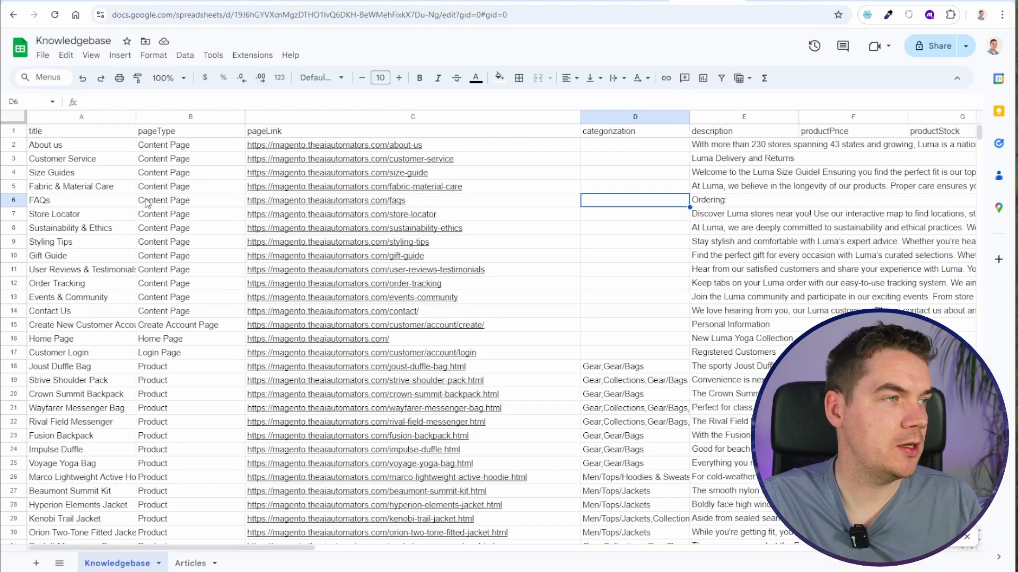
- Test the filter by changing the About us pageType in the Knowledgebase sheet to "Content Page sdasdasdasda" and rerunning the scenario to update the Pinecone record
{"action": "left_click", "coordinate": [169, 139]}
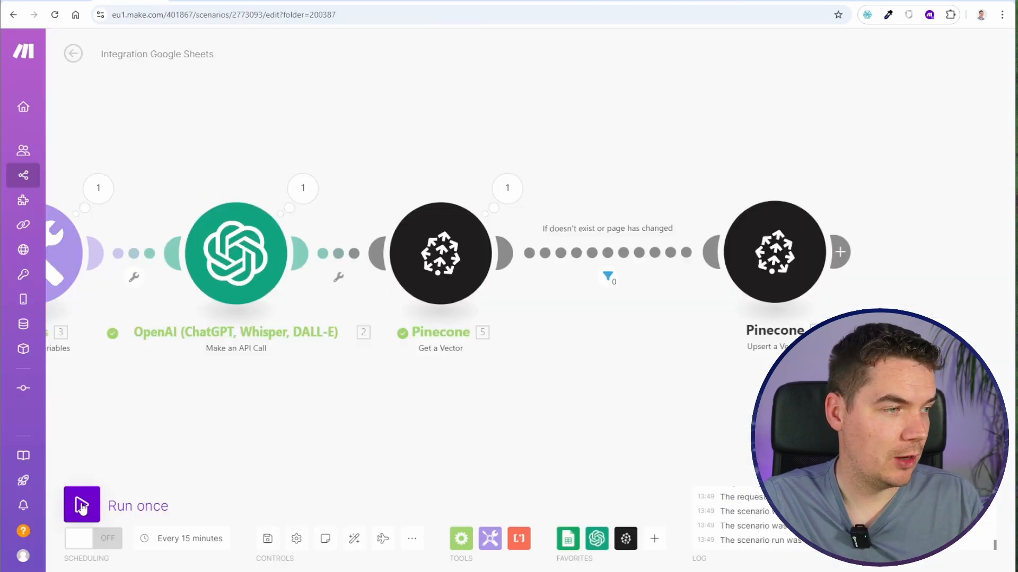
{"action": "left_click", "coordinate": [81, 508]}
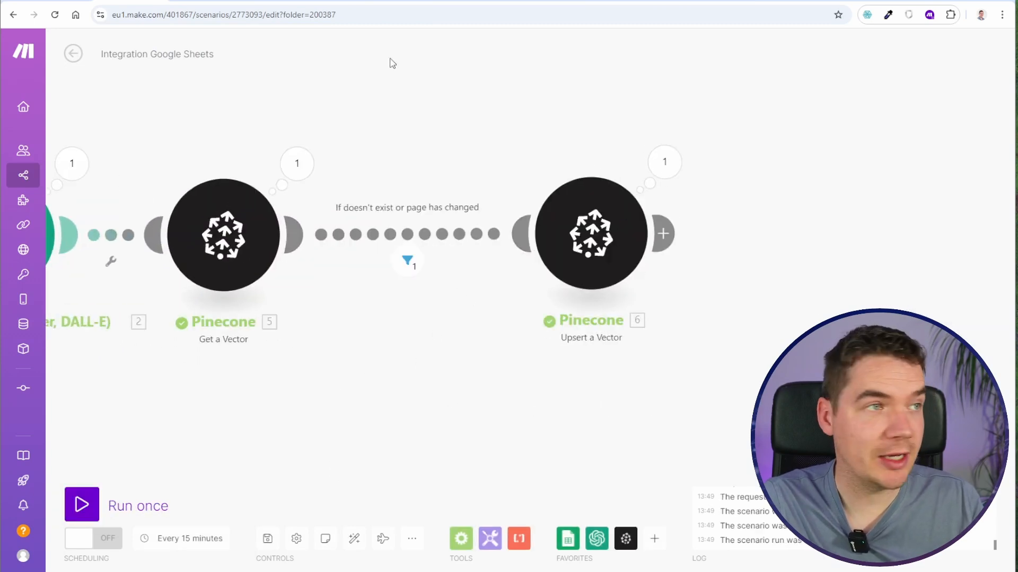
{"action": "left_click", "coordinate": [203, 1]}
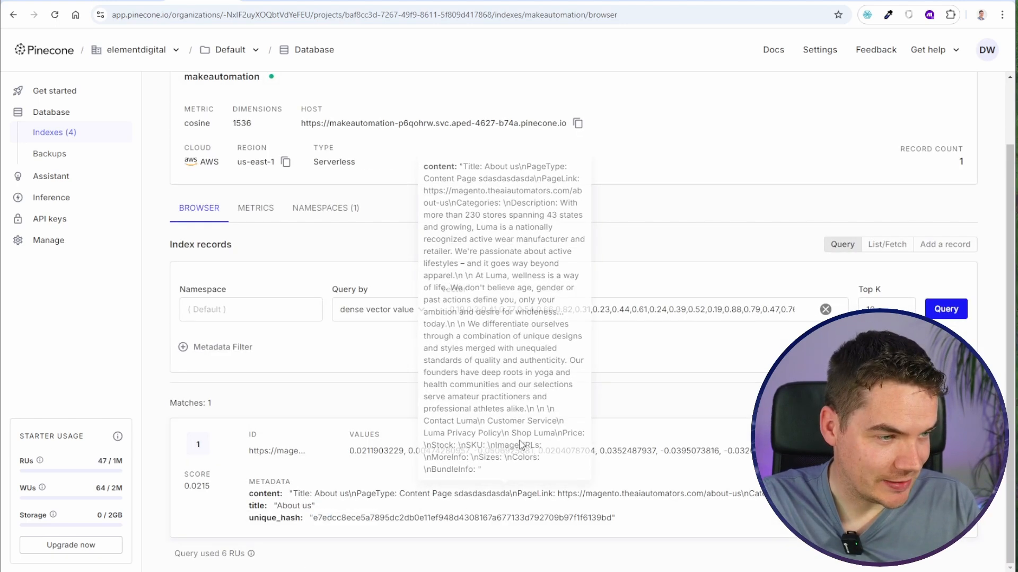
- Inspect the edited page type text and the unique_hash metadata of the About us record in the Pinecone index
{"action": "left_click_drag", "start_coordinate": [454, 494], "coordinate": [512, 497]}
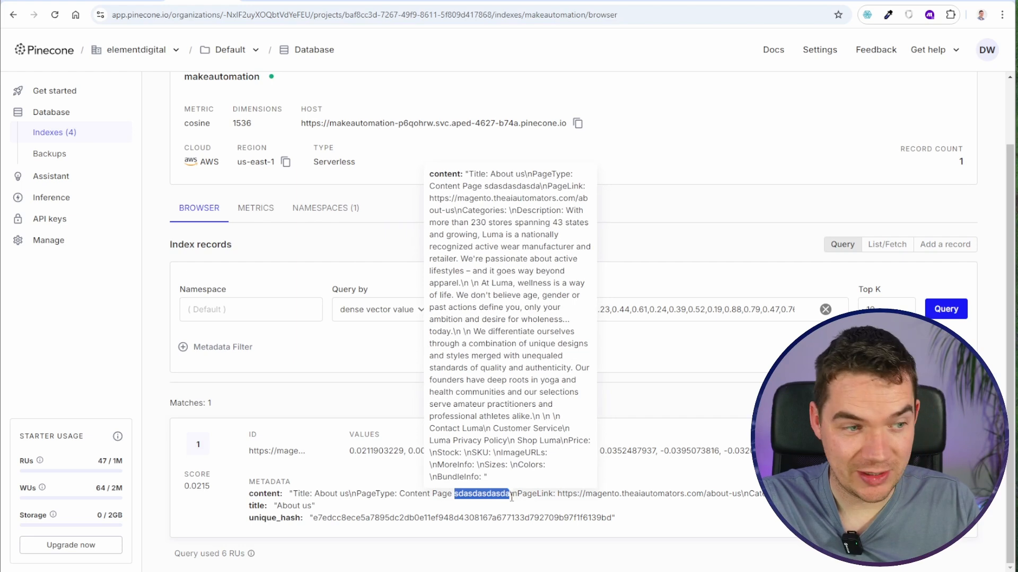
{"action": "left_click_drag", "start_coordinate": [321, 518], "coordinate": [436, 518]}
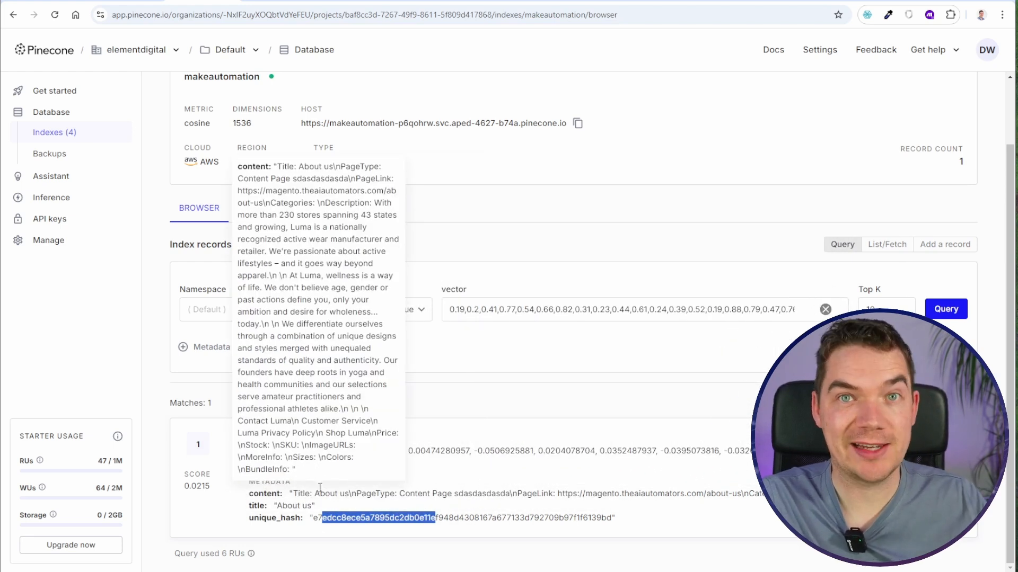
- Switch to the Make scenario, rename it as "Upserting Vectors into Pinecone" and save it
{"action": "left_click", "coordinate": [130, 1]}
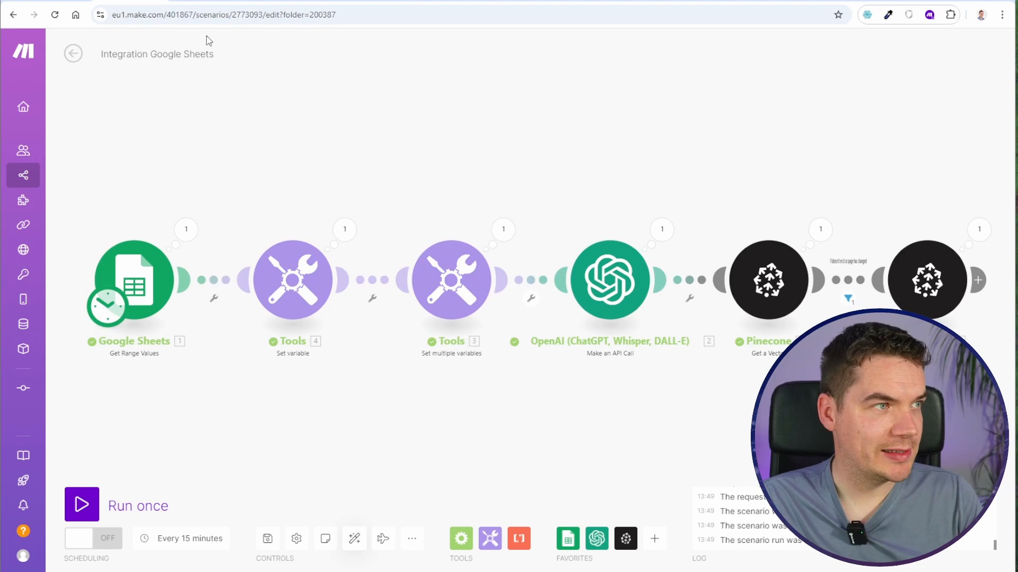
{"action": "left_click", "coordinate": [201, 53]}
{"action": "key", "text": "ctrl+a"}
{"action": "type", "text": "Upserting V"}
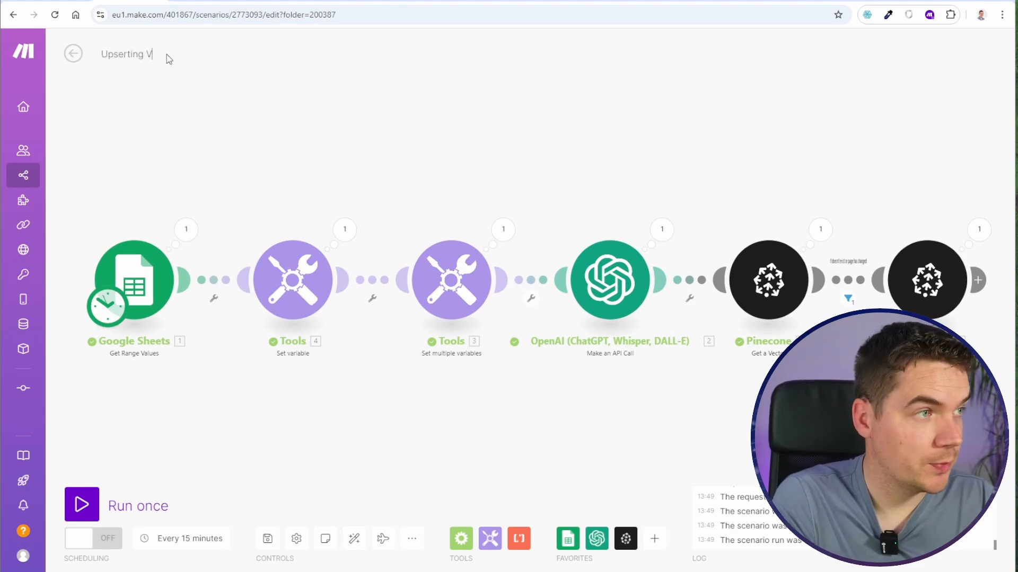
{"action": "type", "text": "ectors into Pinecone"}
{"action": "left_click", "coordinate": [217, 363]}
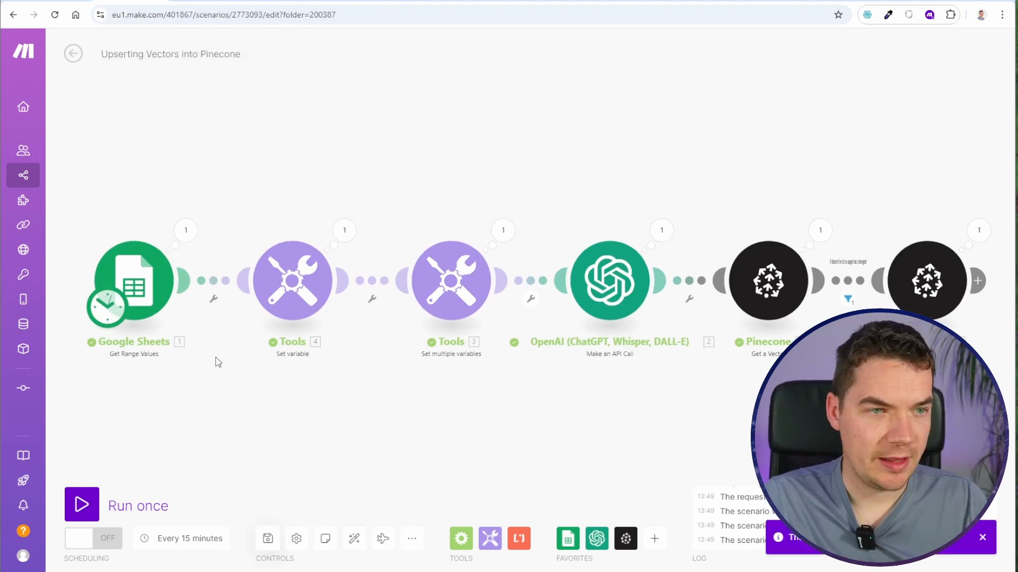
- Set the range of the Google Sheets Get Range Values module to A2:M51 and look over the Knowledgebase sheet's rows
{"action": "left_click", "coordinate": [202, 0]}
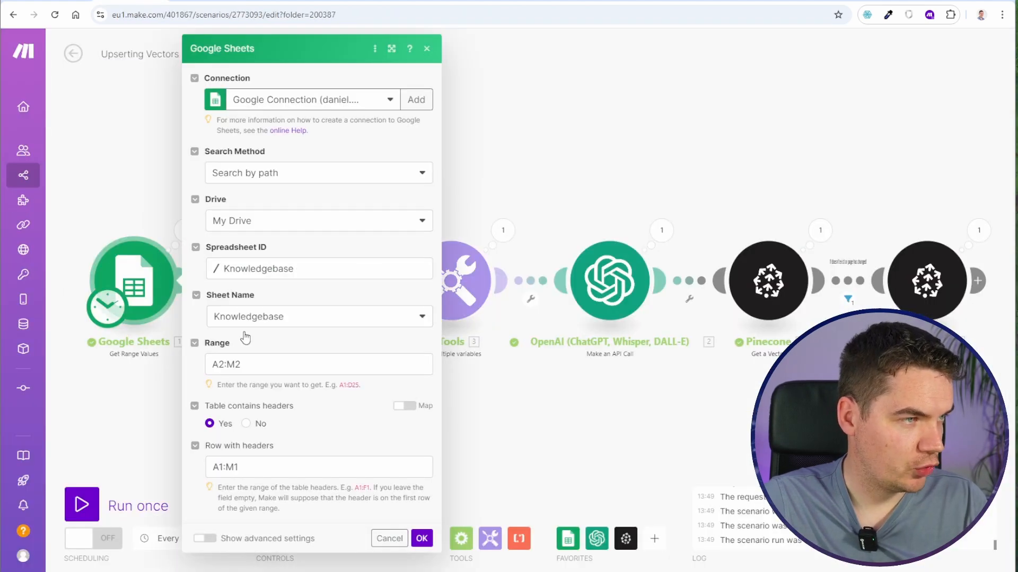
{"action": "left_click_drag", "start_coordinate": [234, 365], "coordinate": [257, 367]}
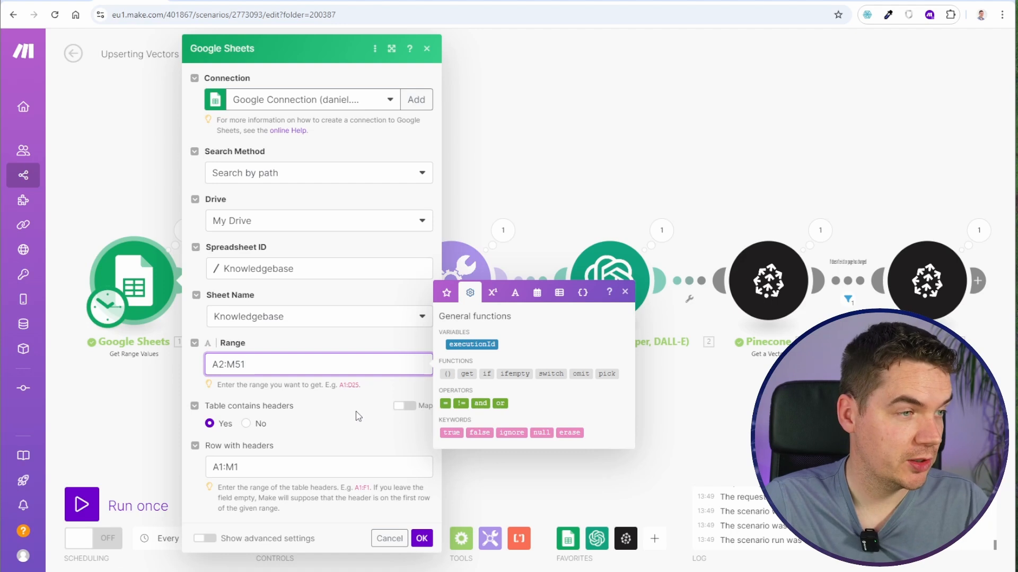
{"action": "left_click", "coordinate": [422, 540]}
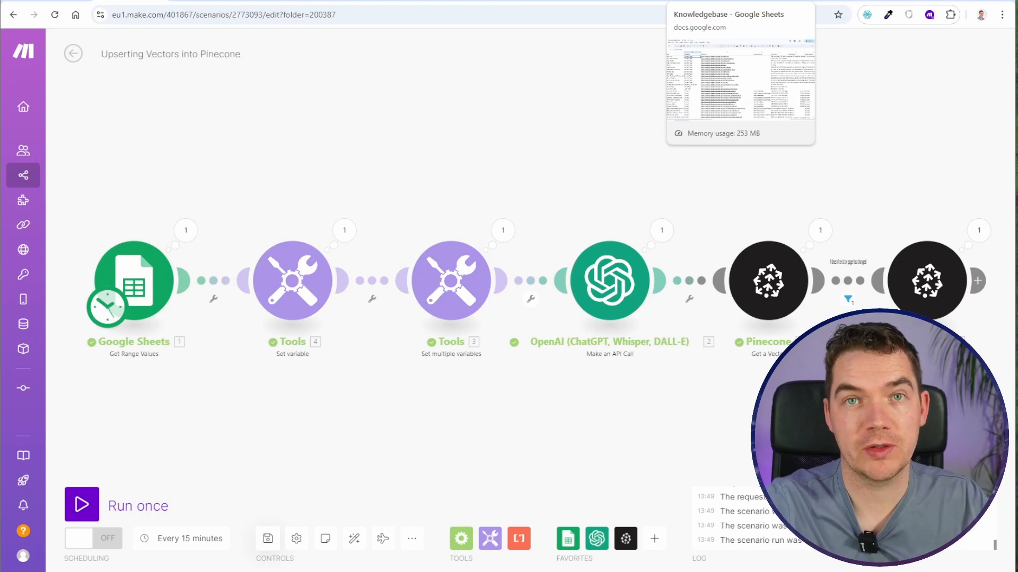
{"action": "left_click", "coordinate": [707, 1]}
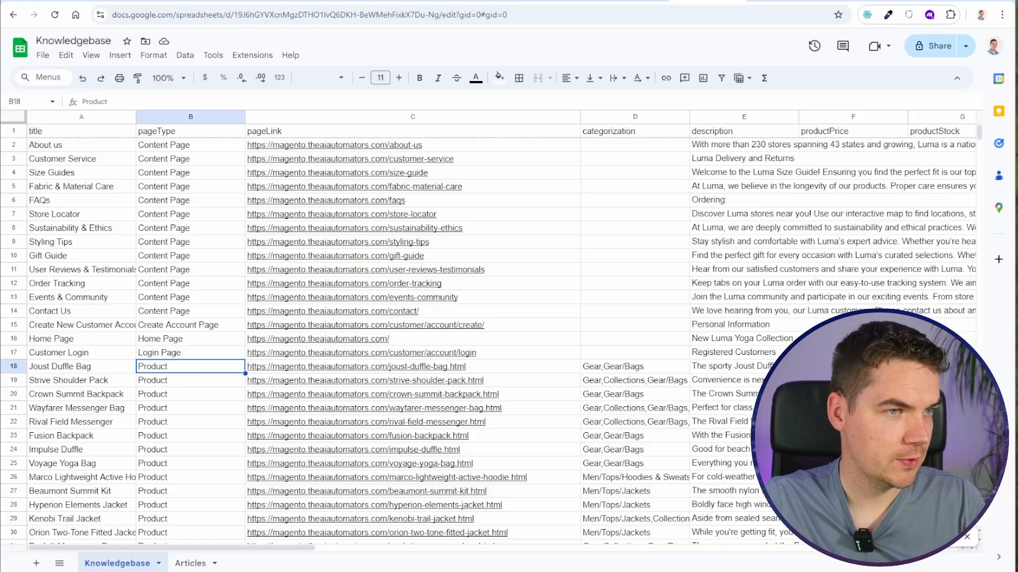
{"action": "scroll", "coordinate": [167, 324], "scroll_direction": "down", "scroll_amount": 9}
{"action": "scroll", "coordinate": [159, 334], "scroll_direction": "up", "scroll_amount": 10}
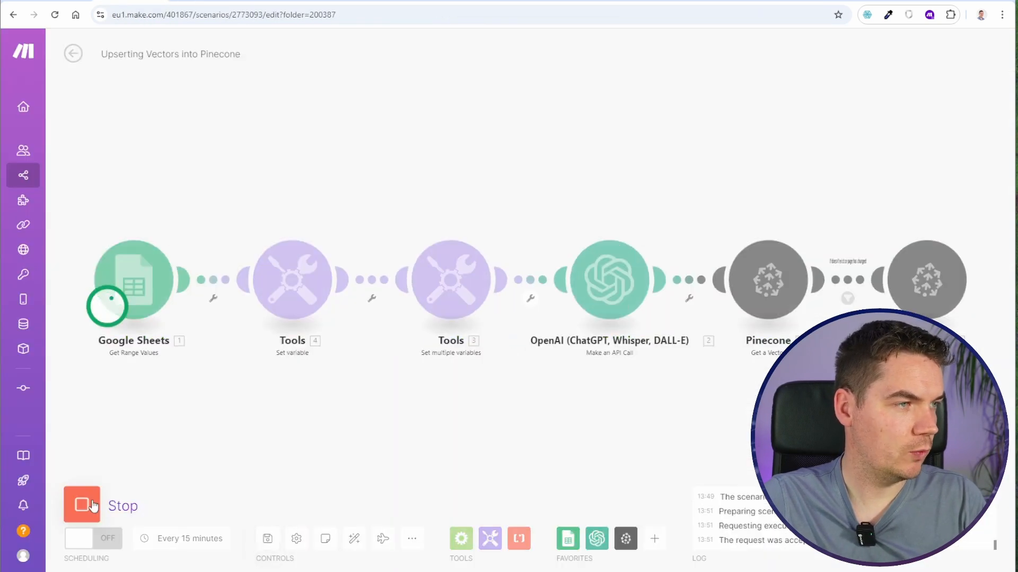
- Run the scenario once over the full range and follow its progress across the modules
{"action": "mouse_move", "coordinate": [536, 431]}
{"action": "left_mouse_down"}
{"action": "mouse_move", "coordinate": [331, 431]}
{"action": "mouse_move", "coordinate": [538, 439]}
{"action": "left_mouse_up"}
{"action": "scroll", "coordinate": [418, 427], "scroll_direction": "up", "scroll_amount": 2}
{"action": "left_click_drag", "start_coordinate": [400, 424], "coordinate": [364, 474]}
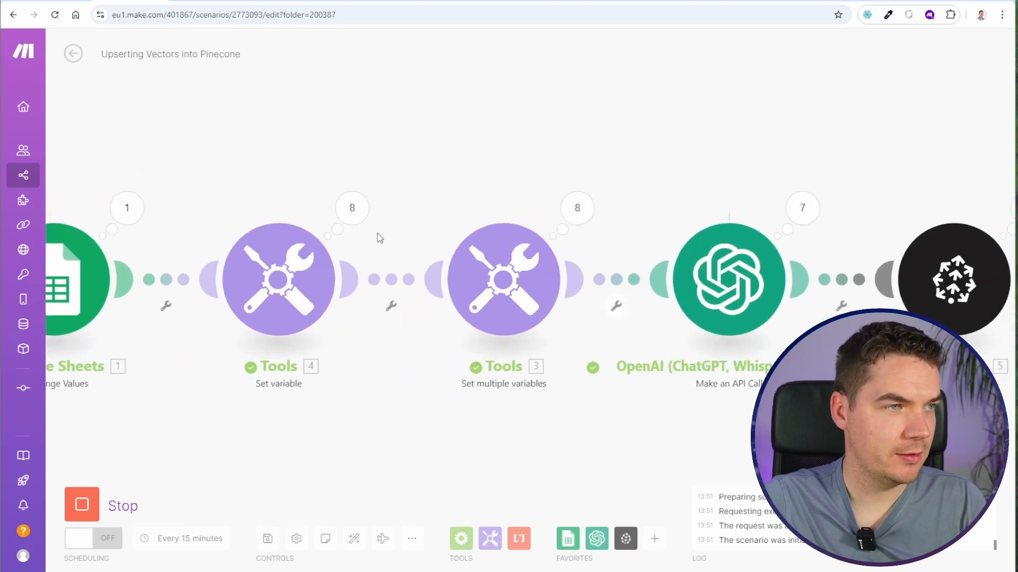
{"action": "left_click_drag", "start_coordinate": [455, 172], "coordinate": [316, 177]}
{"action": "left_click_drag", "start_coordinate": [549, 125], "coordinate": [395, 123]}
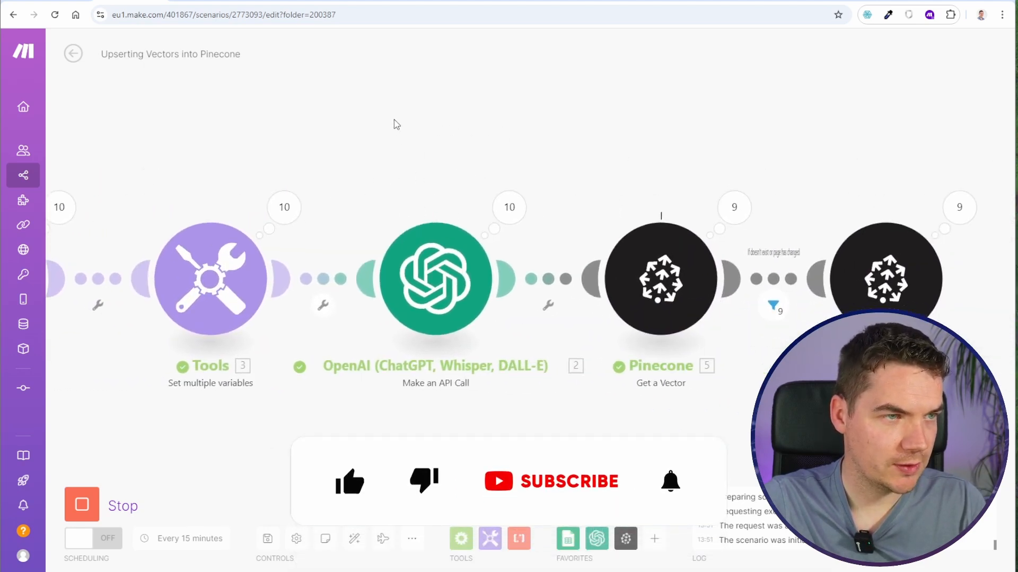
- Refresh the makeautomation index in Pinecone and examine the newly upserted records and their metadata
{"action": "left_click", "coordinate": [200, 1]}
{"action": "key", "text": "F5"}
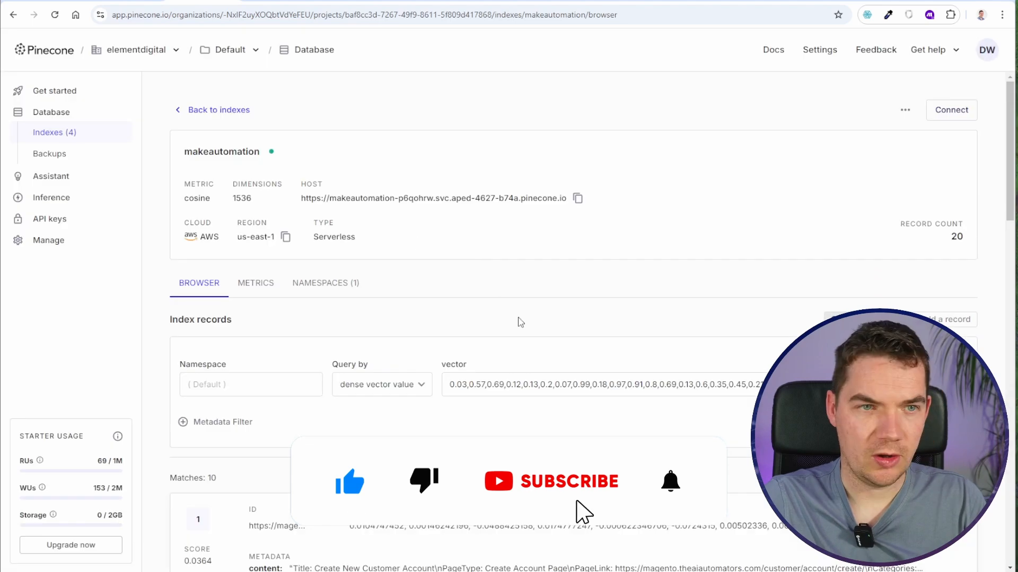
{"action": "scroll", "coordinate": [625, 339], "scroll_direction": "down", "scroll_amount": 8}
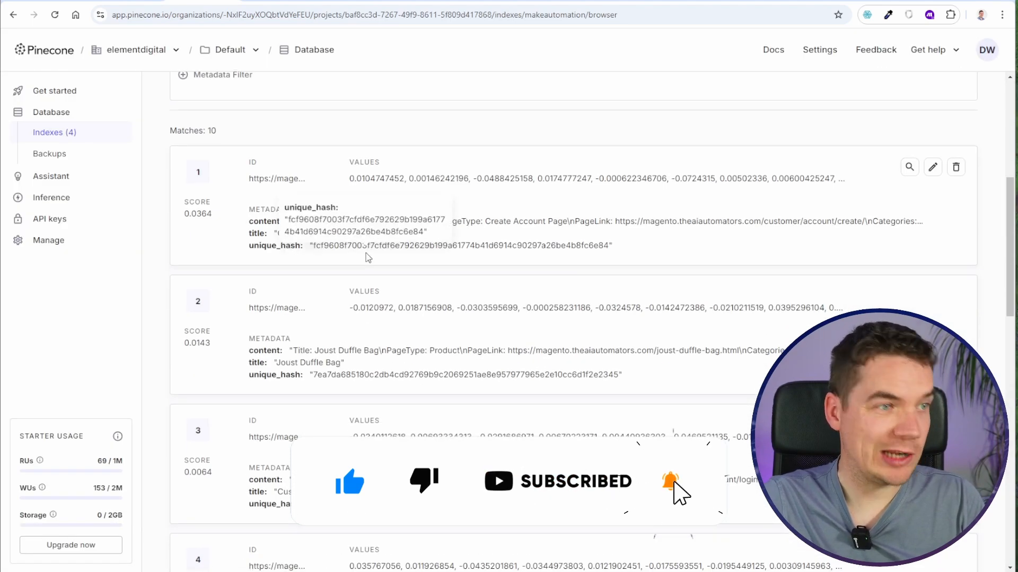
{"action": "scroll", "coordinate": [377, 286], "scroll_direction": "down", "scroll_amount": 2}
- Compare the operation counts of the scenario's modules with the Pinecone record count and the number of Knowledgebase sheet rows
{"action": "left_click", "coordinate": [130, 1]}
{"action": "left_click_drag", "start_coordinate": [297, 159], "coordinate": [522, 174]}
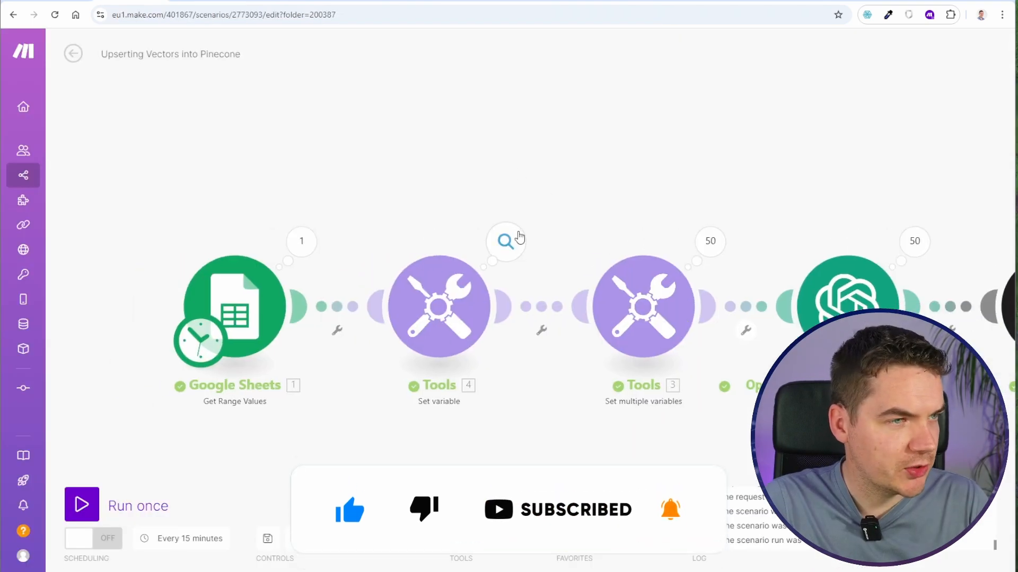
{"action": "left_click_drag", "start_coordinate": [642, 183], "coordinate": [503, 178]}
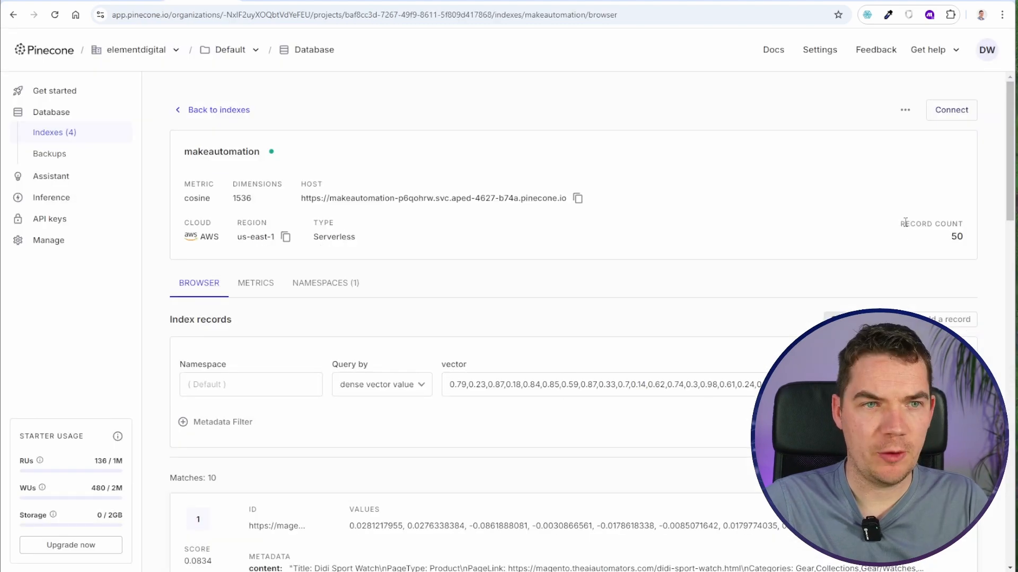
{"action": "left_click_drag", "start_coordinate": [906, 224], "coordinate": [975, 229]}
{"action": "left_click", "coordinate": [960, 236]}
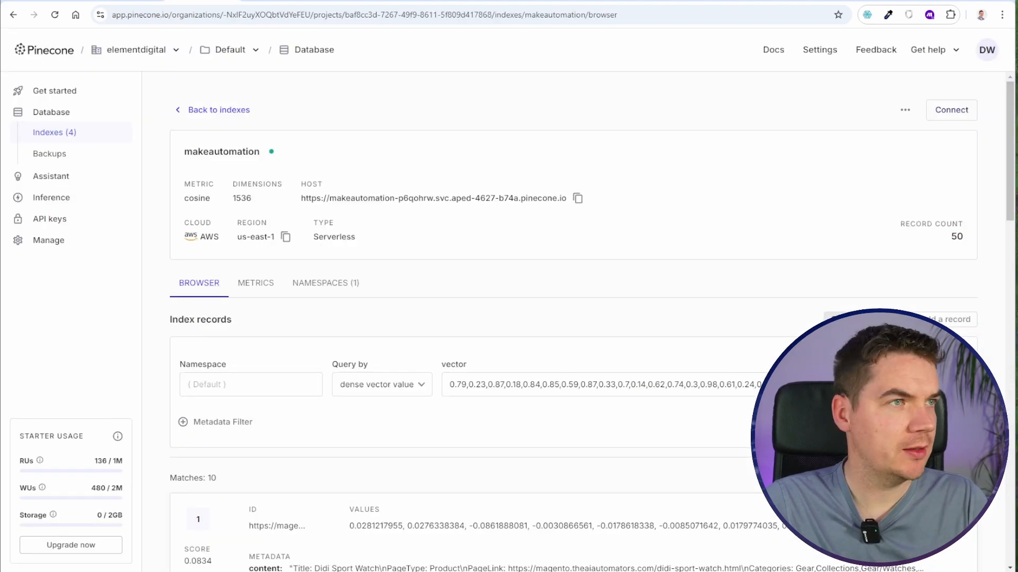
{"action": "left_click", "coordinate": [712, 2]}
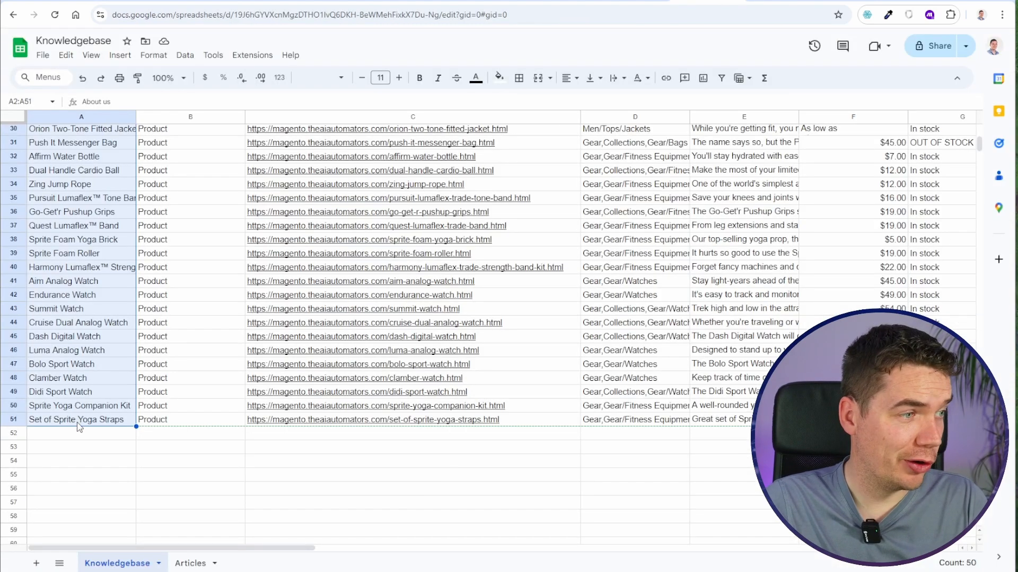
- Create a new Make scenario and choose Google Sheets as the app for its first module
{"action": "left_click", "coordinate": [135, 2]}
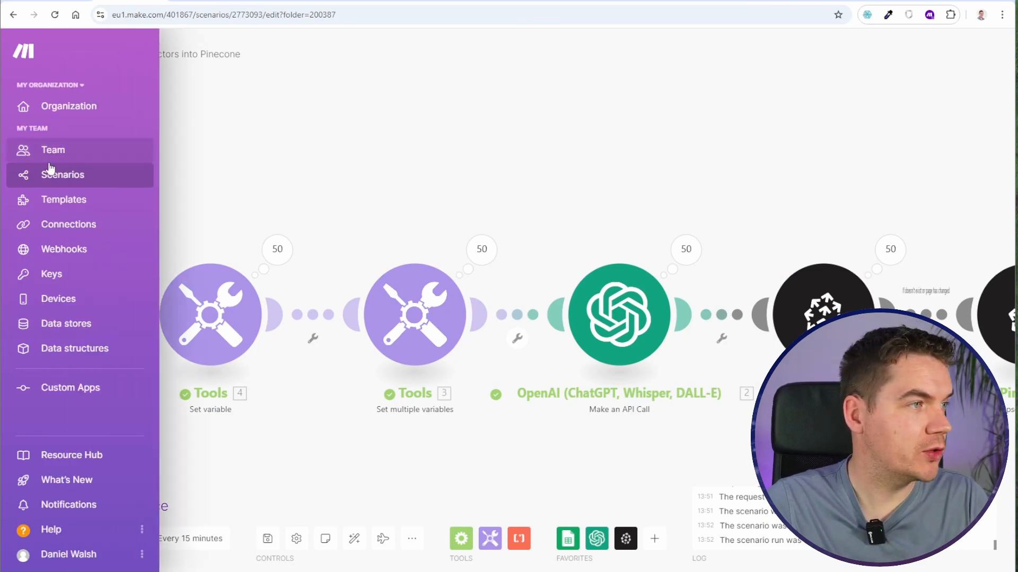
{"action": "left_click", "coordinate": [65, 181]}
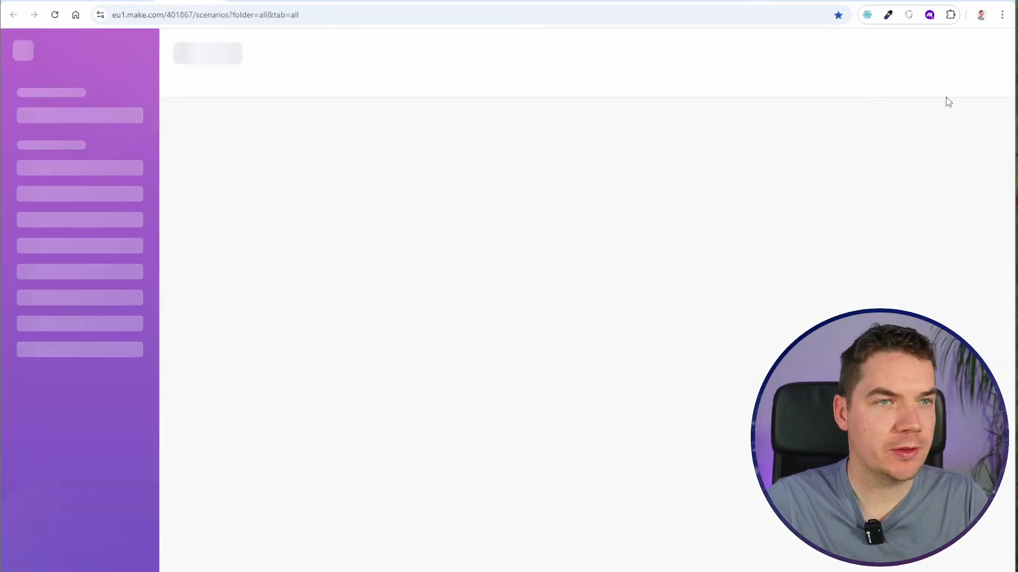
{"action": "left_click", "coordinate": [933, 62]}
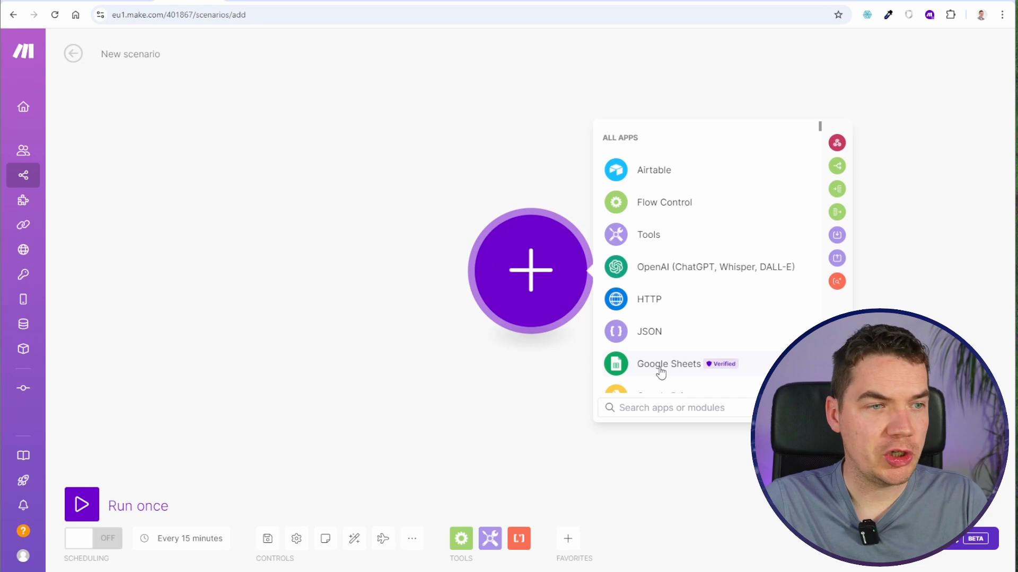
{"action": "left_click", "coordinate": [663, 366]}
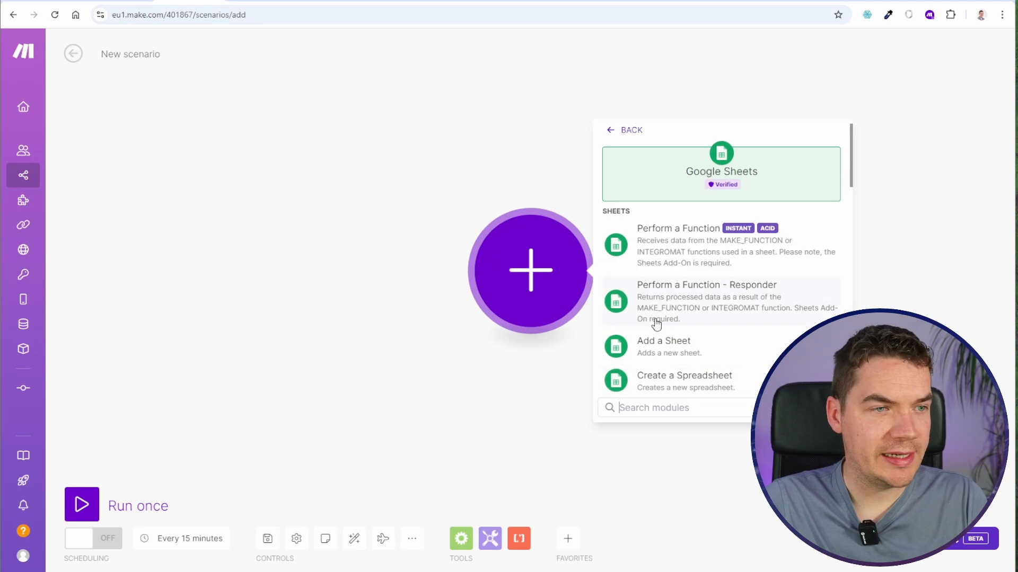
- Open the Articles sheet of the Knowledgebase spreadsheet, enlarge the page and read the Article Description prompt in A2
{"action": "left_click", "coordinate": [725, 1]}
{"action": "left_click", "coordinate": [181, 477]}
{"action": "scroll", "coordinate": [182, 483], "scroll_direction": "up", "scroll_amount": 6}
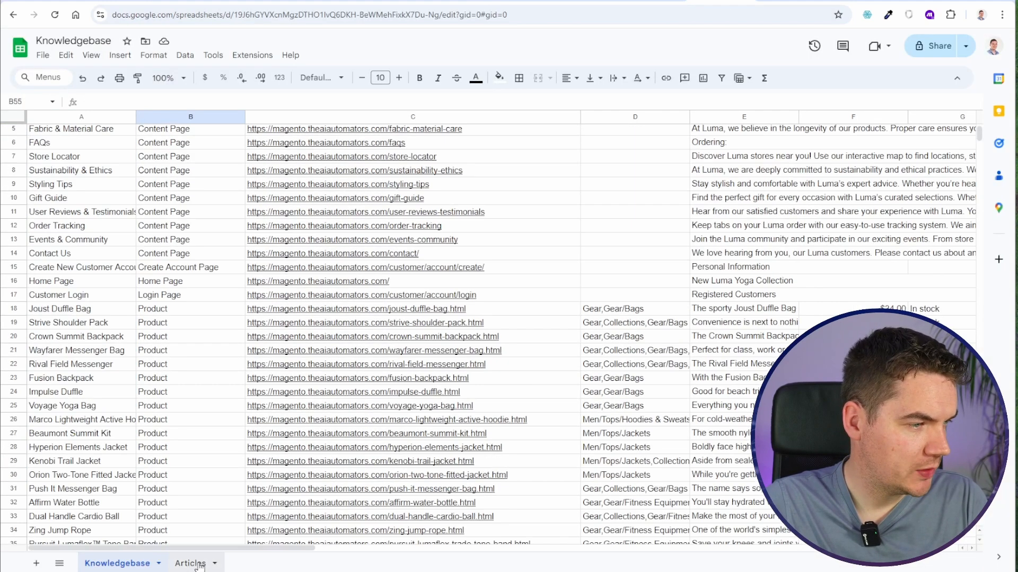
{"action": "left_click", "coordinate": [190, 563]}
{"action": "left_click", "coordinate": [227, 235]}
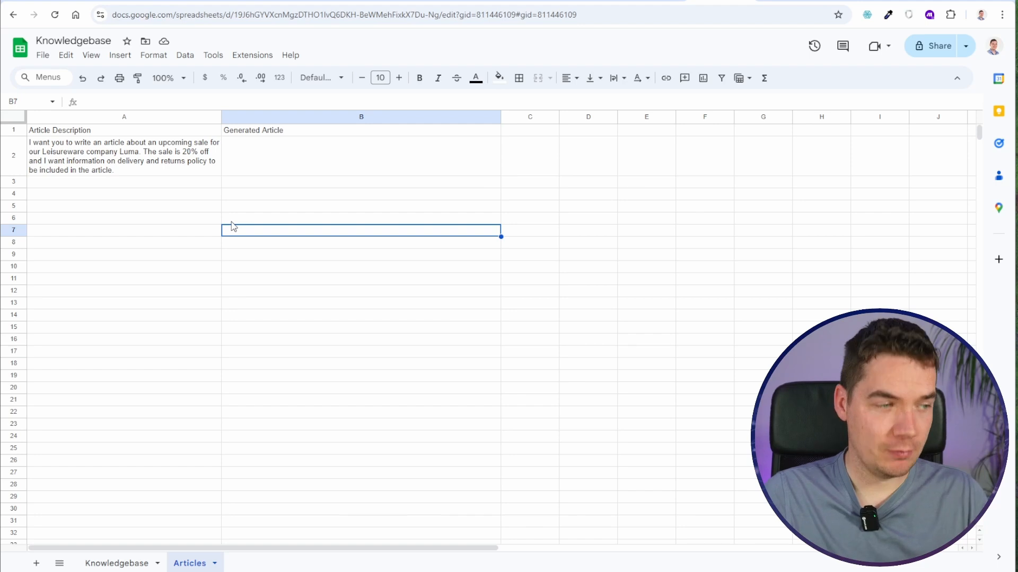
{"action": "key", "text": "ctrl+plus"}
{"action": "key", "text": "ctrl+plus"}
{"action": "key", "text": "ctrl+plus"}
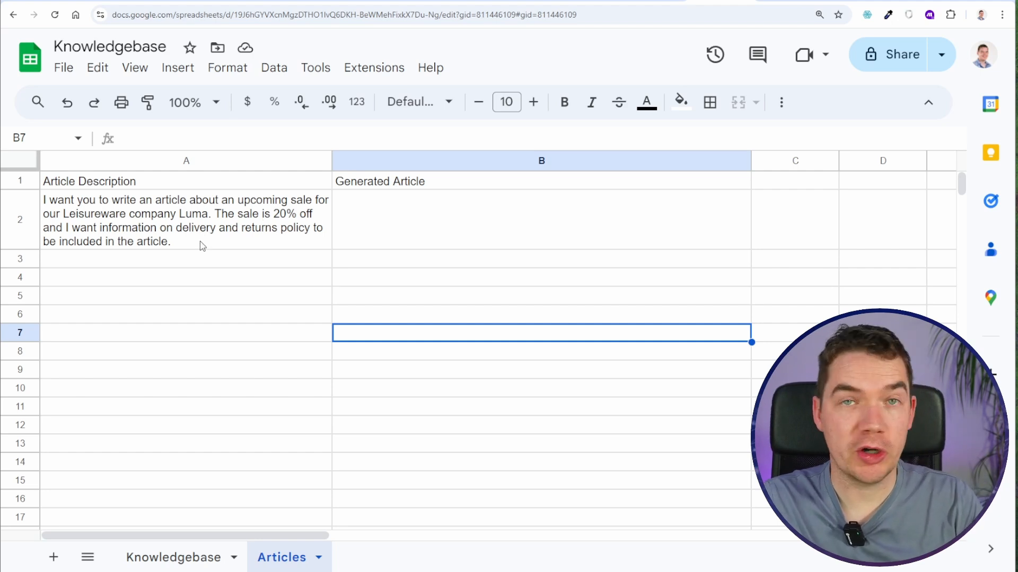
{"action": "double_click", "coordinate": [192, 245]}
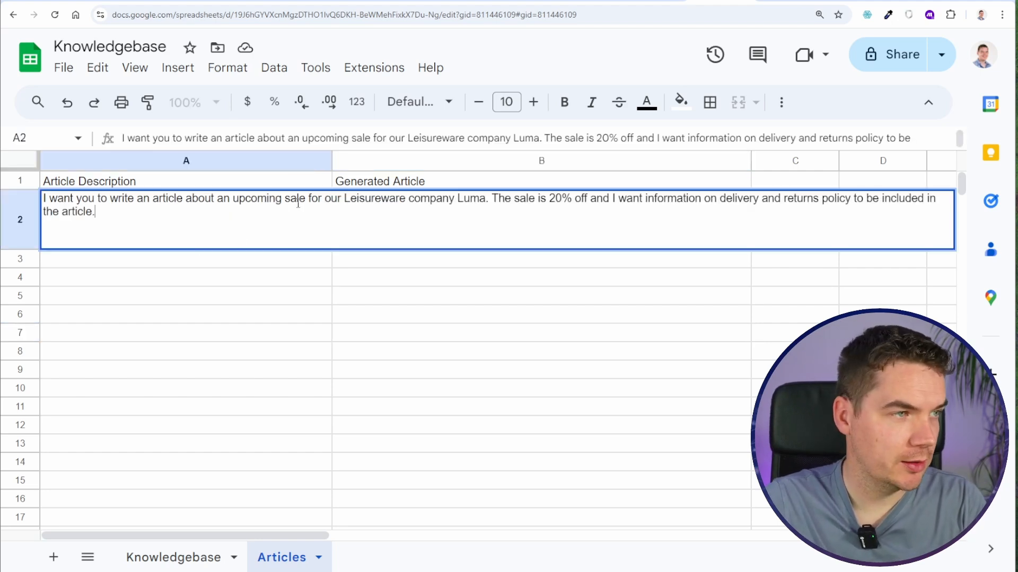
{"action": "left_click", "coordinate": [167, 396]}
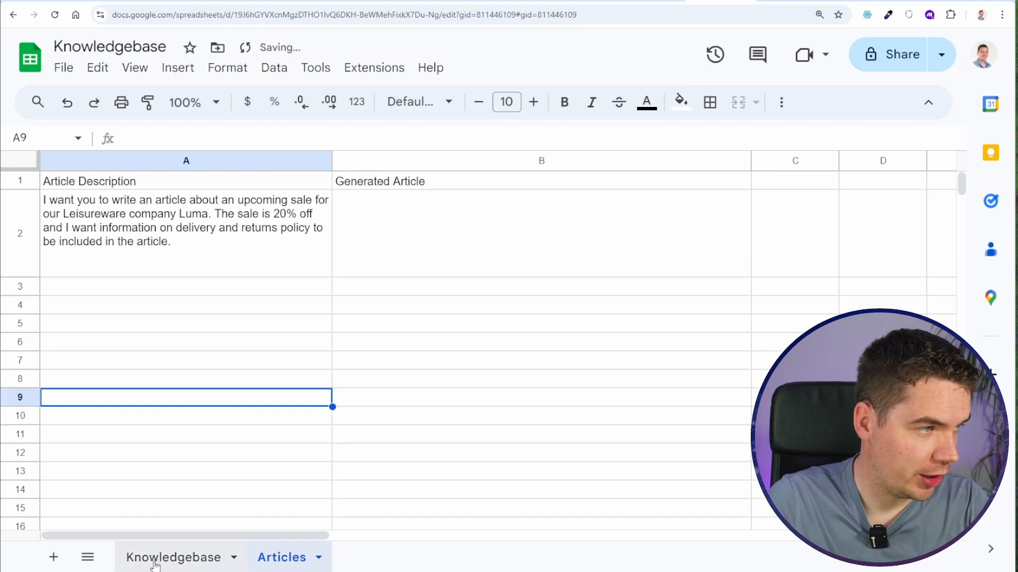
- Pick the Sprite Foam Yoga Brick and Summit Watch titles from the Knowledgebase sheet for use in the article prompt
{"action": "left_click", "coordinate": [148, 556]}
{"action": "scroll", "coordinate": [142, 370], "scroll_direction": "down", "scroll_amount": 5}
{"action": "scroll", "coordinate": [142, 370], "scroll_direction": "down", "scroll_amount": 1}
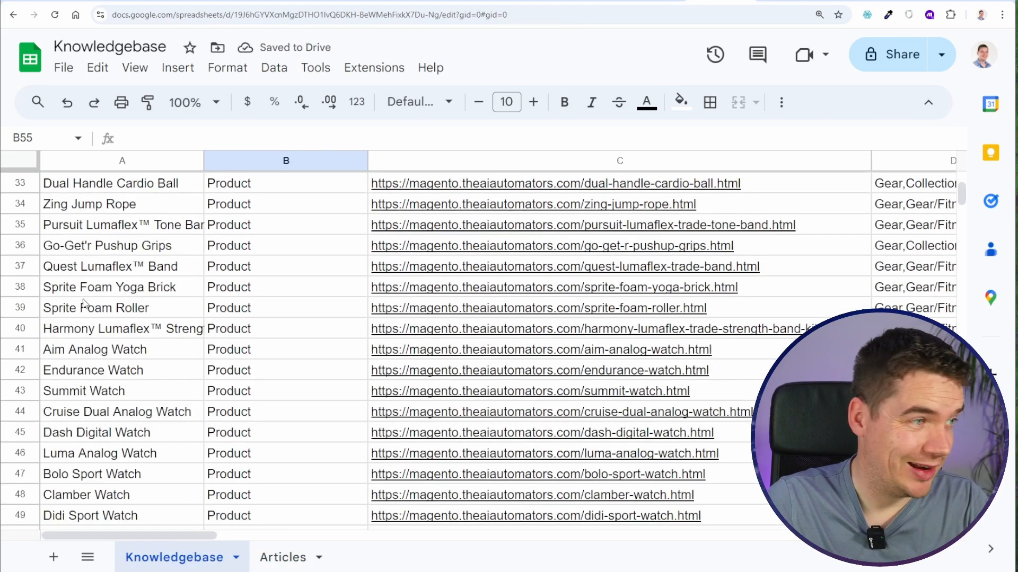
{"action": "left_click", "coordinate": [95, 289]}
{"action": "left_click", "coordinate": [109, 396]}
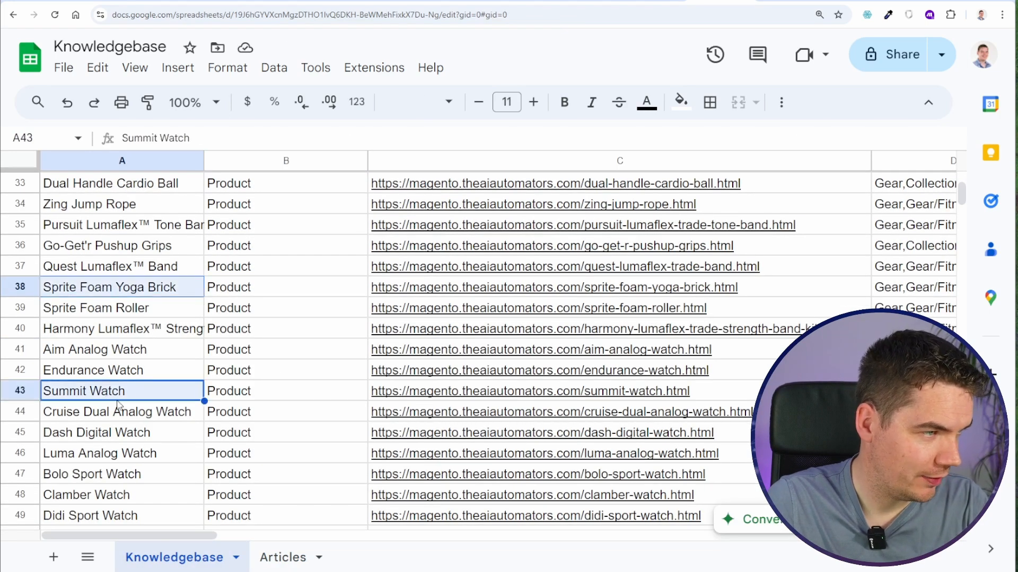
- Append "Make sure to feature the Sprite Foam Yoga Brick and Summit Watch as they are the focus of the campaign" to A2 in Articles
{"action": "left_click", "coordinate": [281, 560]}
{"action": "double_click", "coordinate": [131, 263]}
{"action": "key", "text": "alt+Return"}
{"action": "key", "text": "alt+Return"}
{"action": "type", "text": "Make sure"}
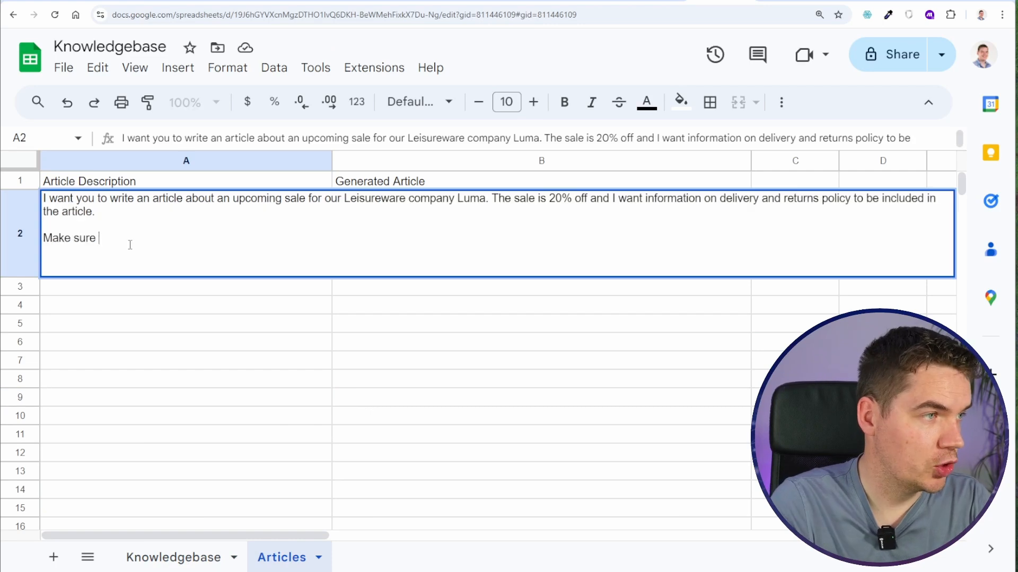
{"action": "type", "text": "to feture the Sprite Foam Yoga Brick and"}
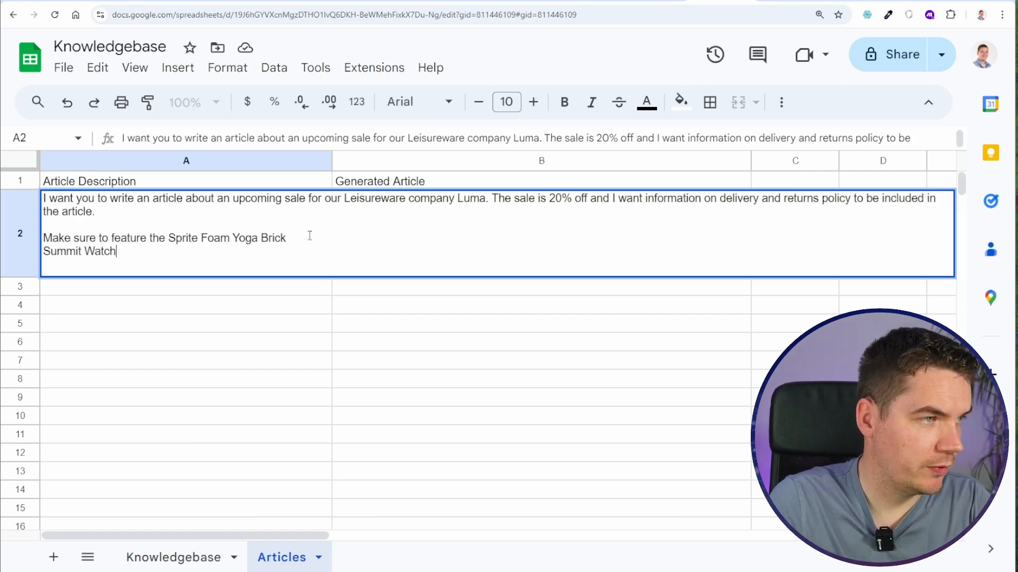
{"action": "key", "text": "Delete"}
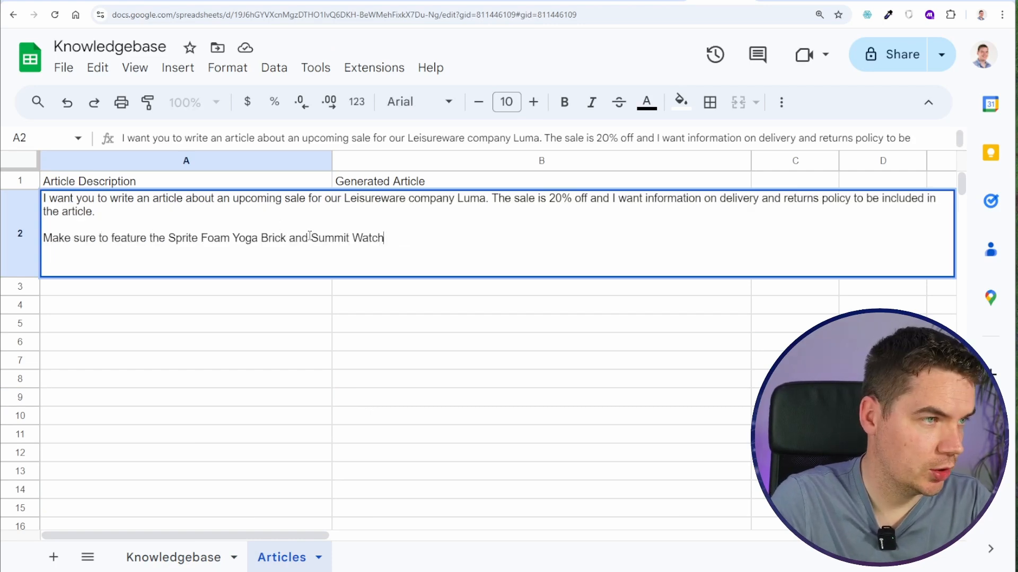
{"action": "type", "text": "are the focus "}
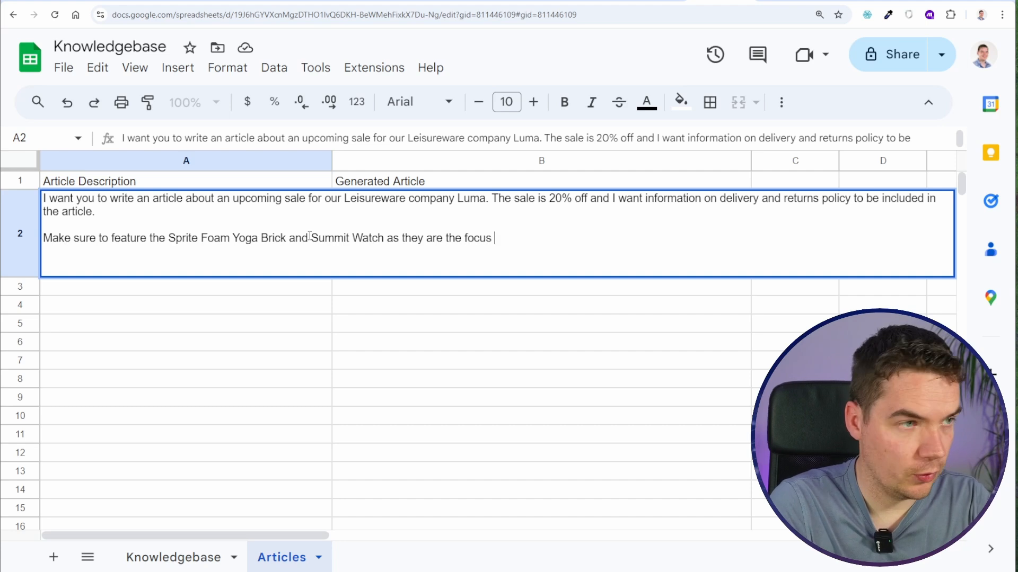
{"action": "type", "text": "of the campaign"}
{"action": "key", "text": "Return"}
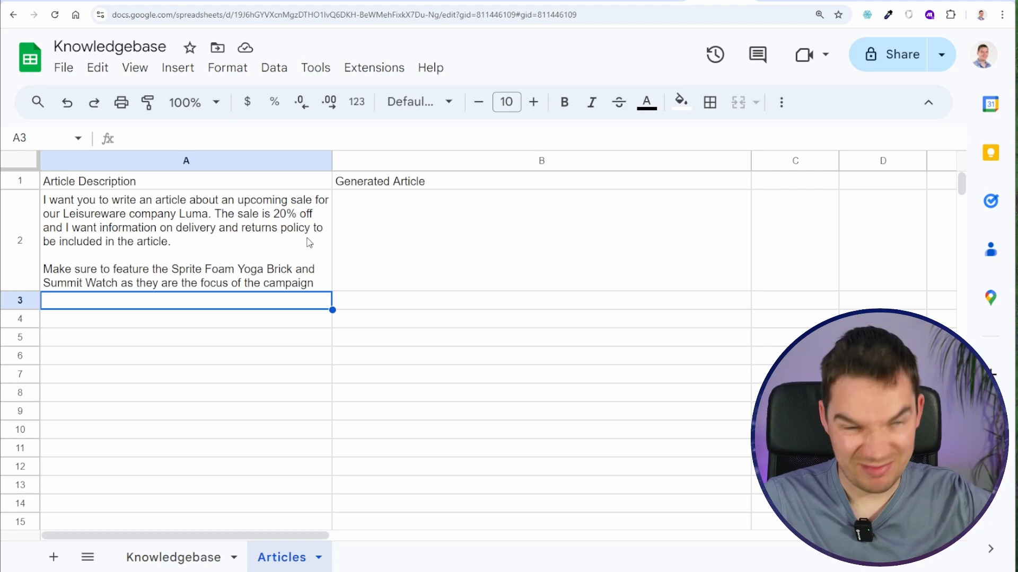
- Search the Google Sheets modules for "get" and add Get Range Values as the scenario's first module
{"action": "left_click", "coordinate": [412, 233]}
{"action": "left_click", "coordinate": [262, 229]}
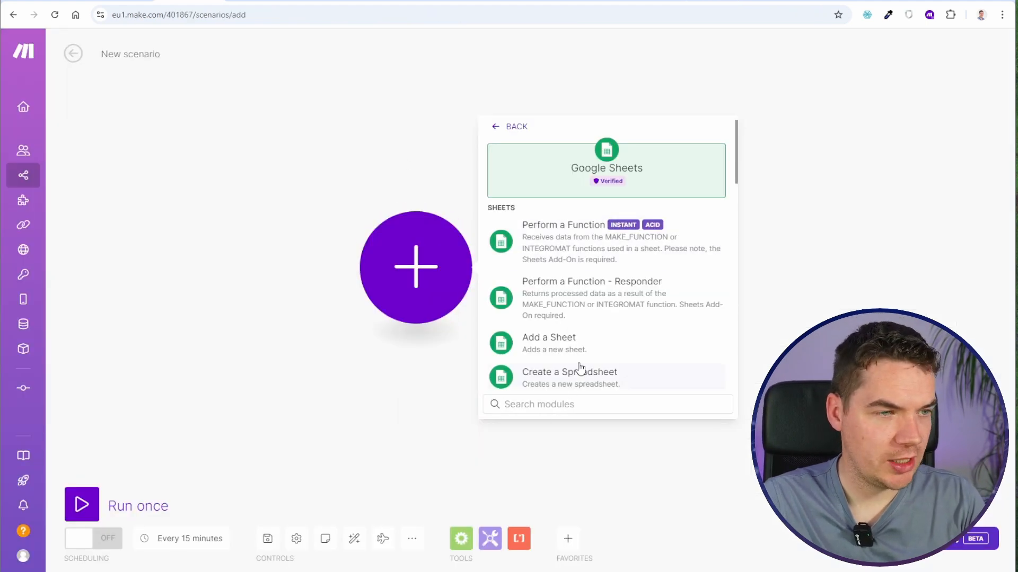
{"action": "scroll", "coordinate": [580, 367], "scroll_direction": "down", "scroll_amount": 2}
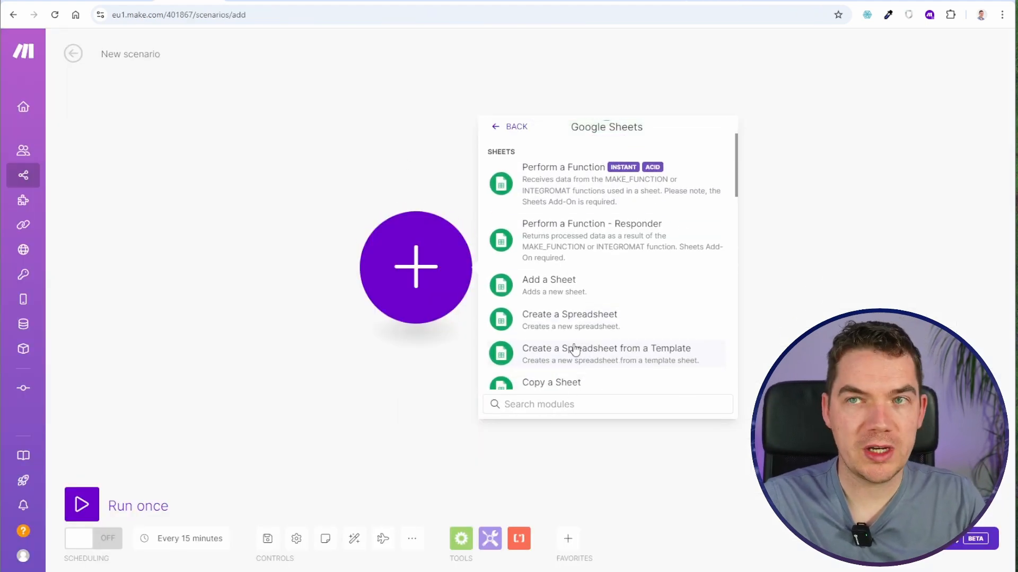
{"action": "type", "text": "get"}
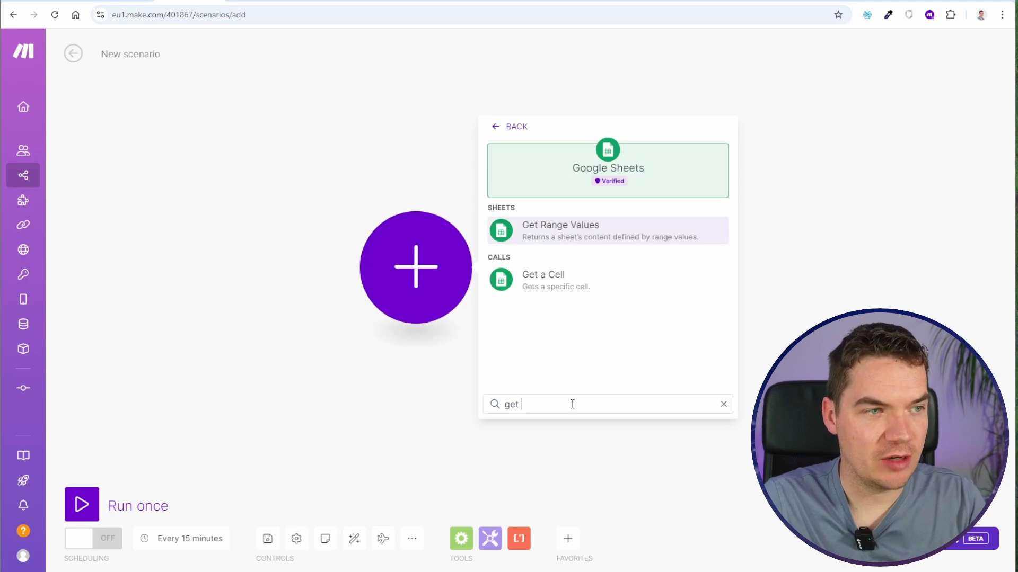
{"action": "left_click", "coordinate": [562, 230]}
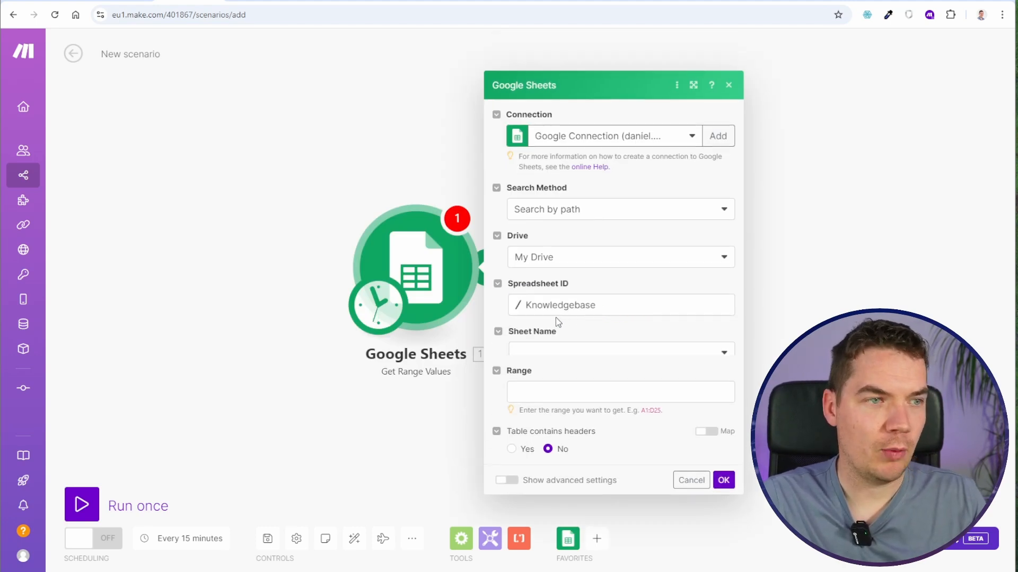
- Configure the module to read A2:B2 from the Knowledgebase spreadsheet's Articles sheet, with headers in A1:B1, and save the scenario
{"action": "left_click", "coordinate": [556, 333]}
{"action": "left_click", "coordinate": [549, 374]}
{"action": "left_click", "coordinate": [538, 383]}
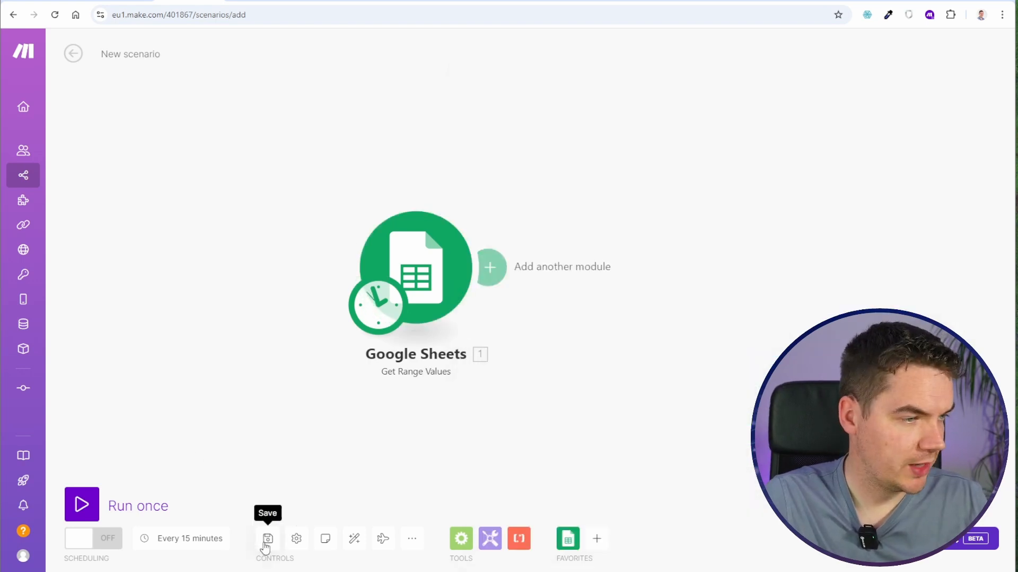
{"action": "left_click", "coordinate": [265, 543]}
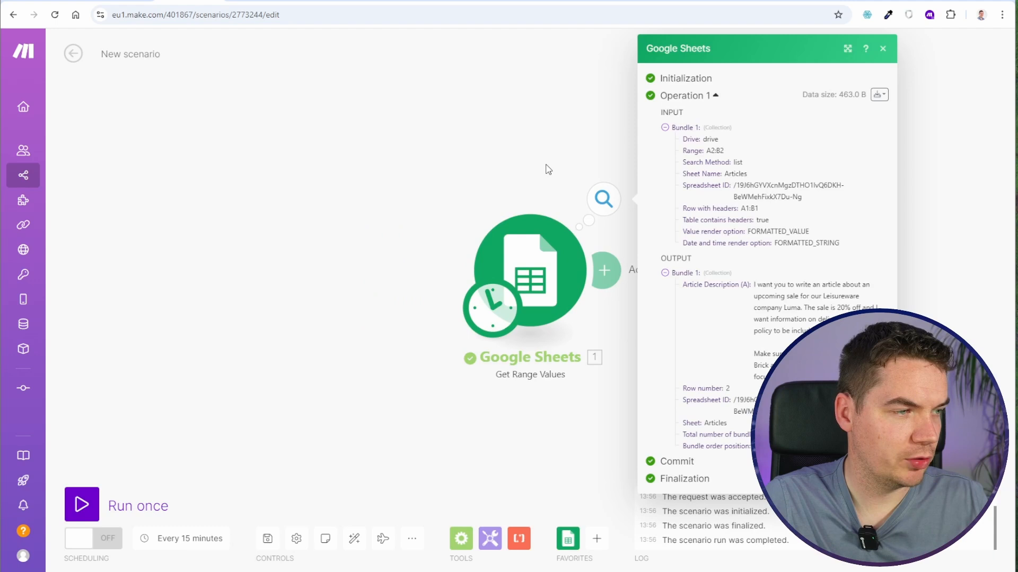
- Run the scenario once and examine the Article Description text in the Google Sheets module's output
{"action": "left_click_drag", "start_coordinate": [545, 168], "coordinate": [236, 174]}
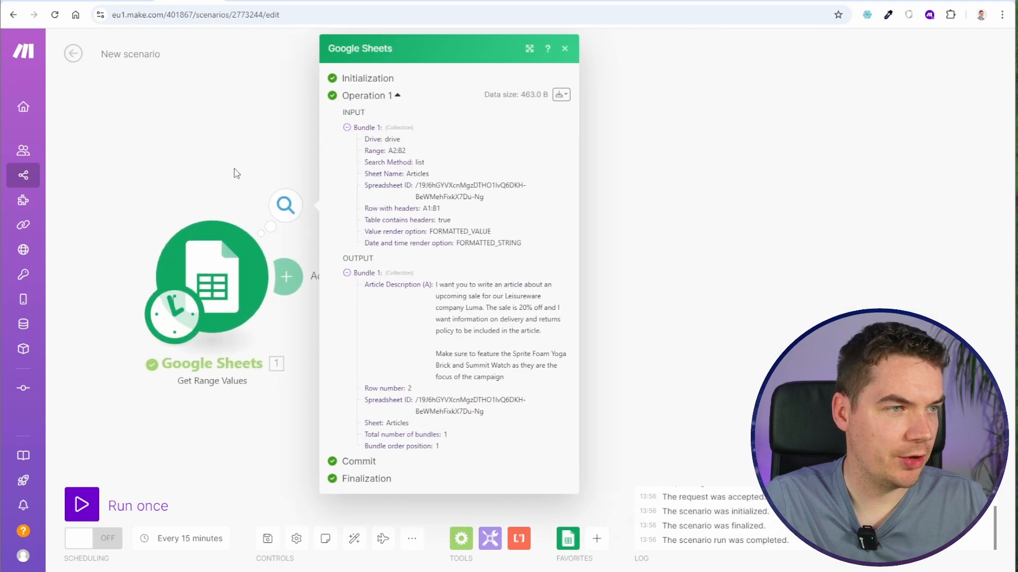
{"action": "left_click_drag", "start_coordinate": [448, 285], "coordinate": [473, 372]}
{"action": "left_click", "coordinate": [477, 297]}
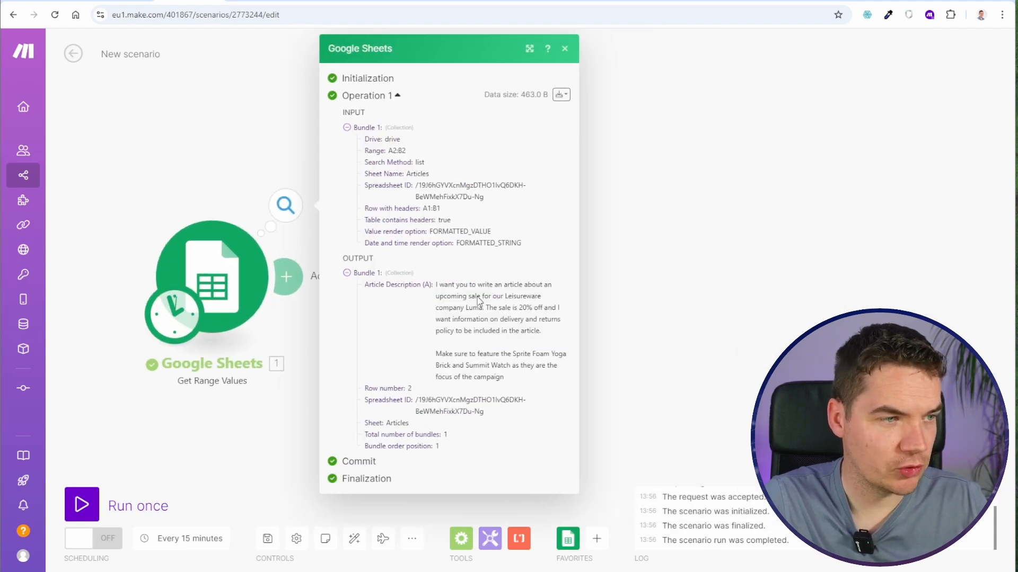
- Add an OpenAI Create a Completion module after Google Sheets and choose the gpt-4o model
{"action": "left_click_drag", "start_coordinate": [761, 230], "coordinate": [811, 217]}
{"action": "left_click", "coordinate": [338, 263]}
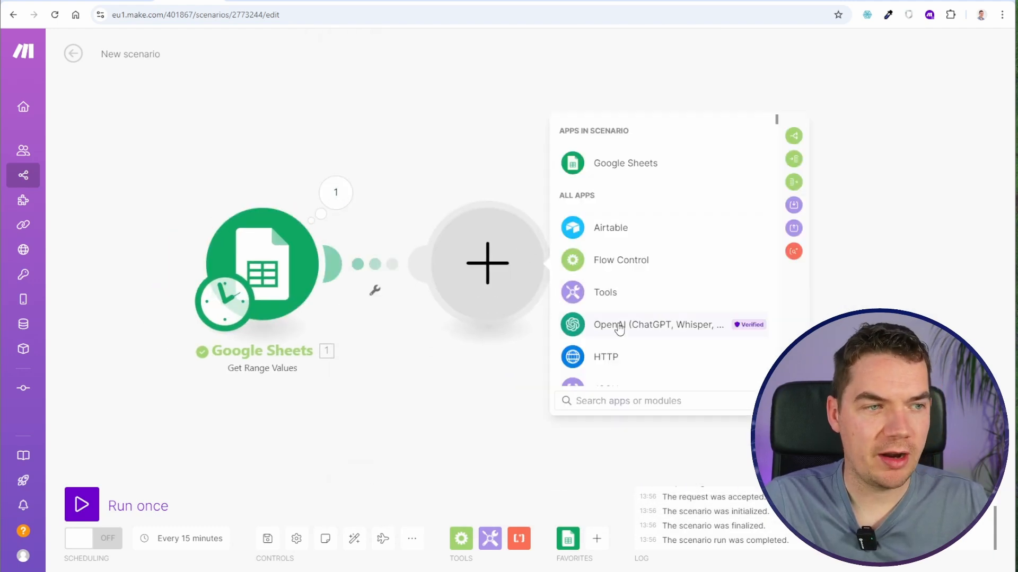
{"action": "left_click", "coordinate": [590, 331]}
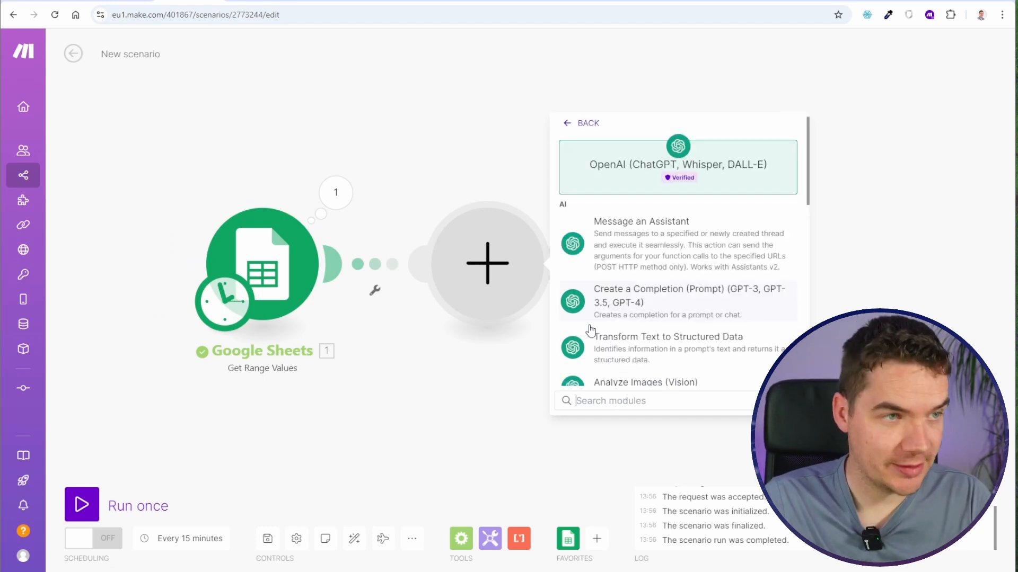
{"action": "left_click", "coordinate": [602, 296]}
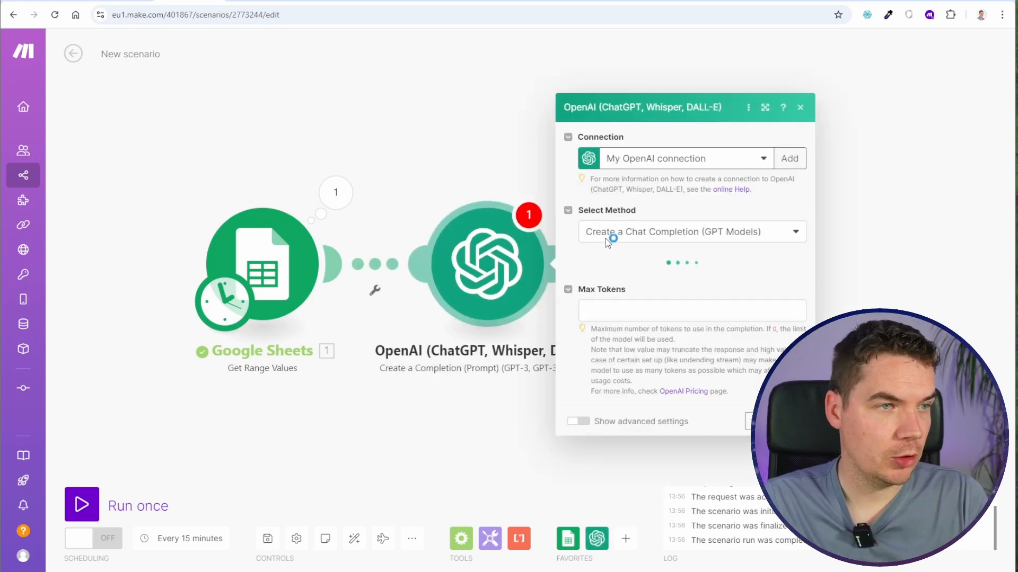
{"action": "left_click", "coordinate": [643, 245]}
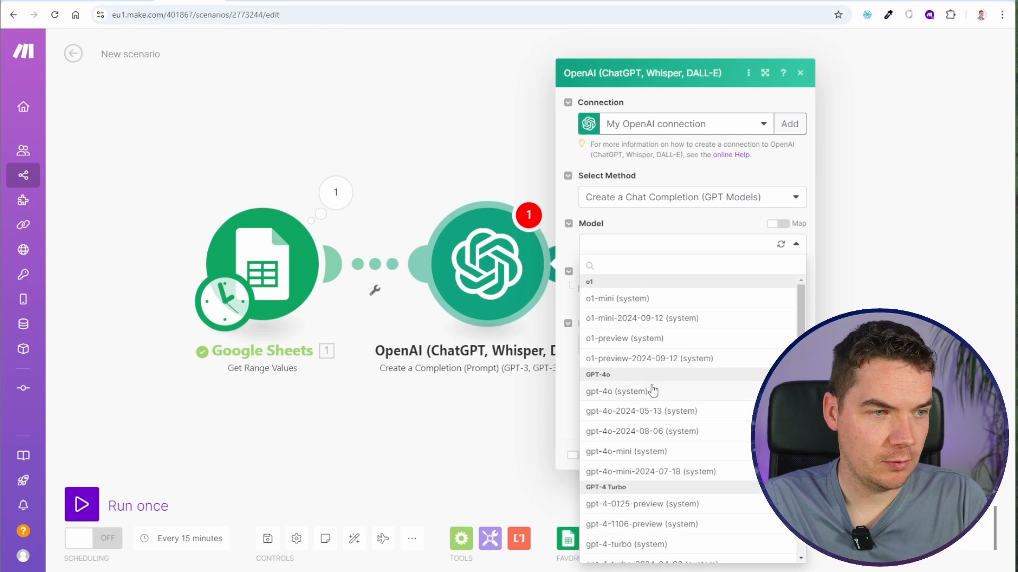
{"action": "left_click", "coordinate": [652, 391]}
- Add a System message to the OpenAI module with the content "Write an article based on the provided text"
{"action": "left_click", "coordinate": [607, 291]}
{"action": "left_click", "coordinate": [670, 305]}
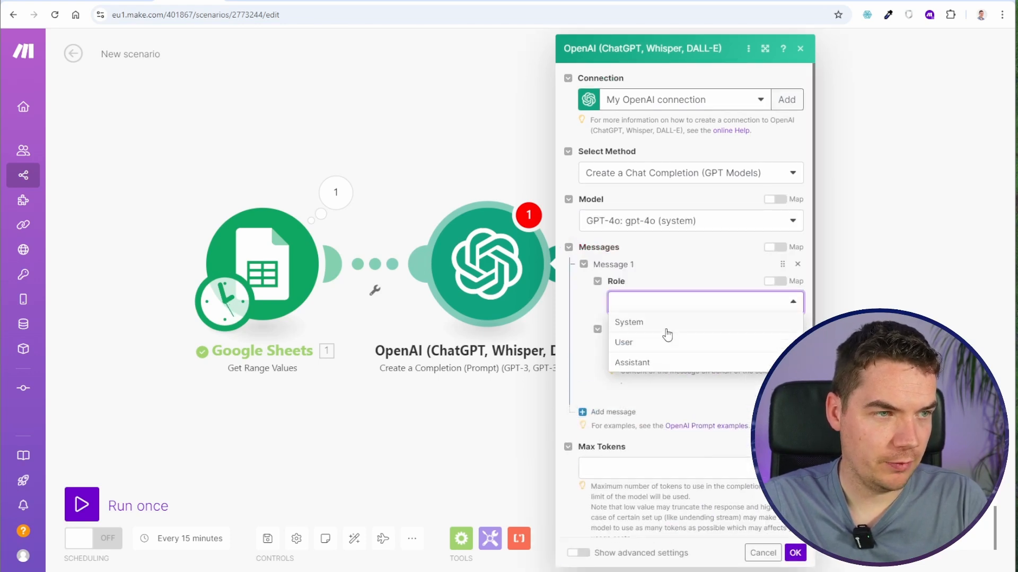
{"action": "left_click", "coordinate": [674, 320]}
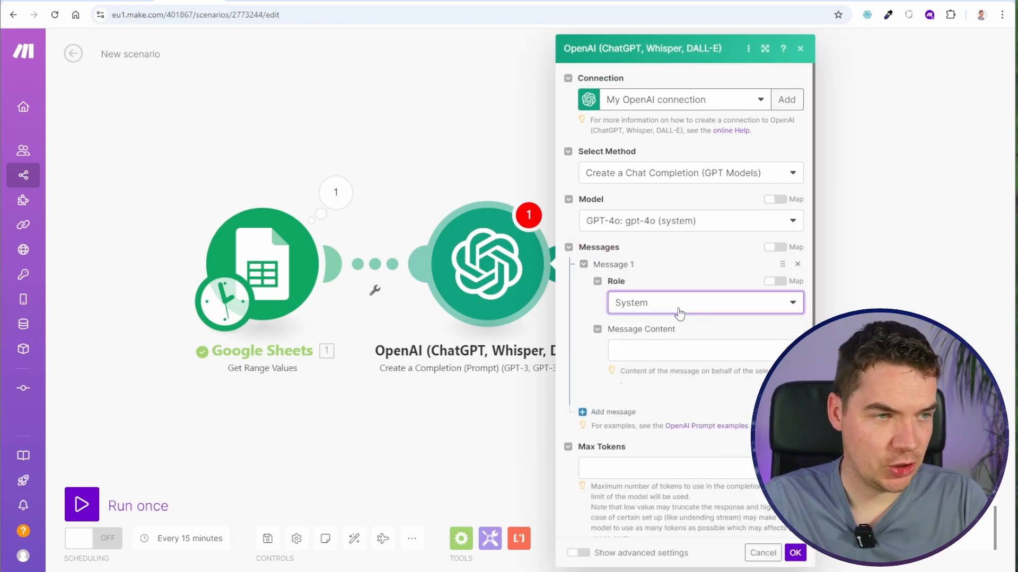
{"action": "left_click", "coordinate": [646, 352]}
{"action": "type", "text": "Write an article bas"}
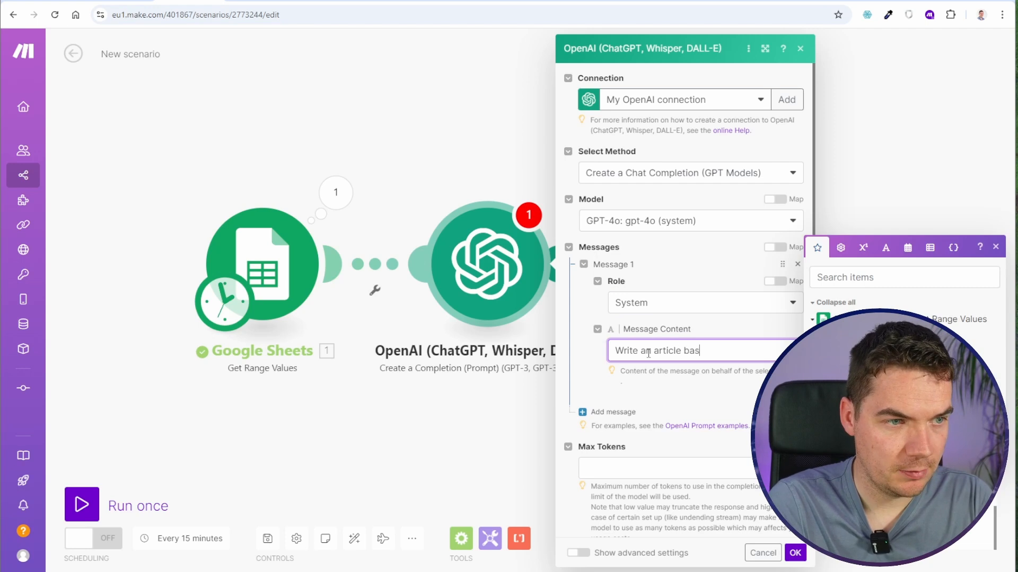
{"action": "type", "text": "ed on the provided text"}
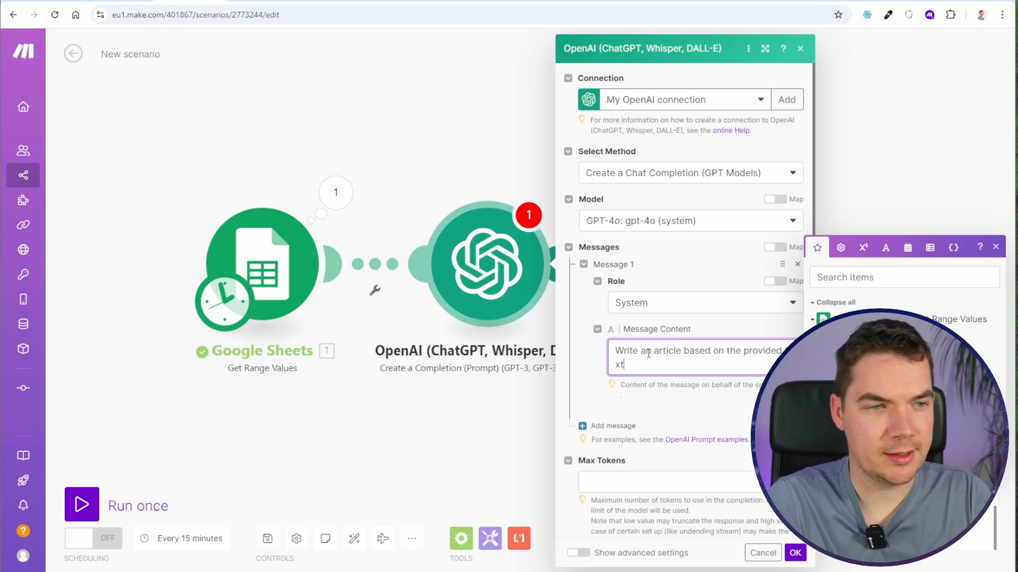
- Add a second message with the User role and map Article Description (A) as its content
{"action": "left_click", "coordinate": [612, 425]}
{"action": "left_click", "coordinate": [641, 464]}
{"action": "left_click", "coordinate": [628, 479]}
{"action": "scroll", "coordinate": [662, 414], "scroll_direction": "down", "scroll_amount": 2}
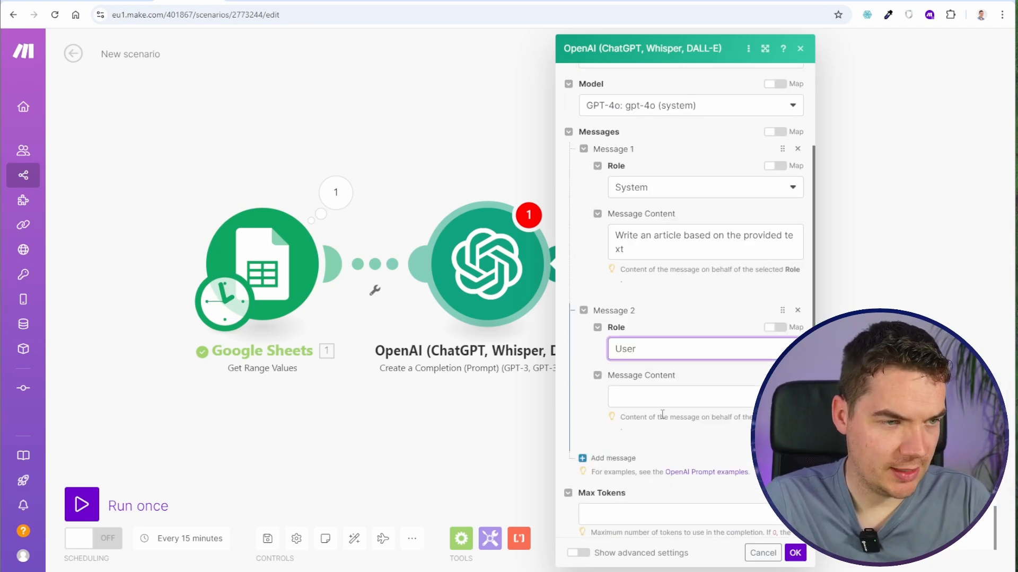
{"action": "left_click", "coordinate": [662, 399]}
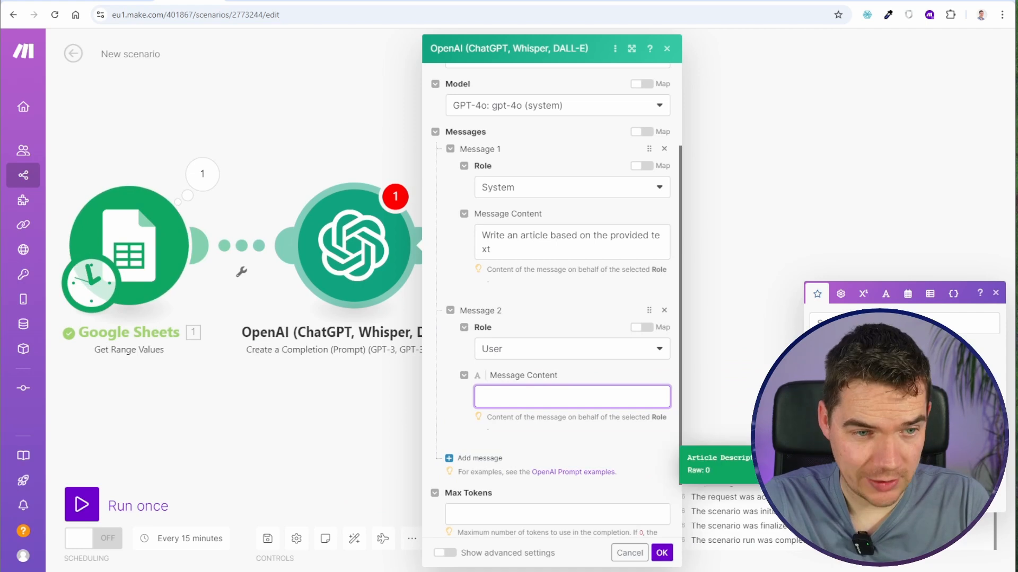
{"action": "left_click", "coordinate": [847, 465]}
- Set Max Tokens to 0, accept the OpenAI module's settings and run the scenario once
{"action": "scroll", "coordinate": [514, 423], "scroll_direction": "down", "scroll_amount": 2}
{"action": "left_click", "coordinate": [476, 442]}
{"action": "type", "text": "0"}
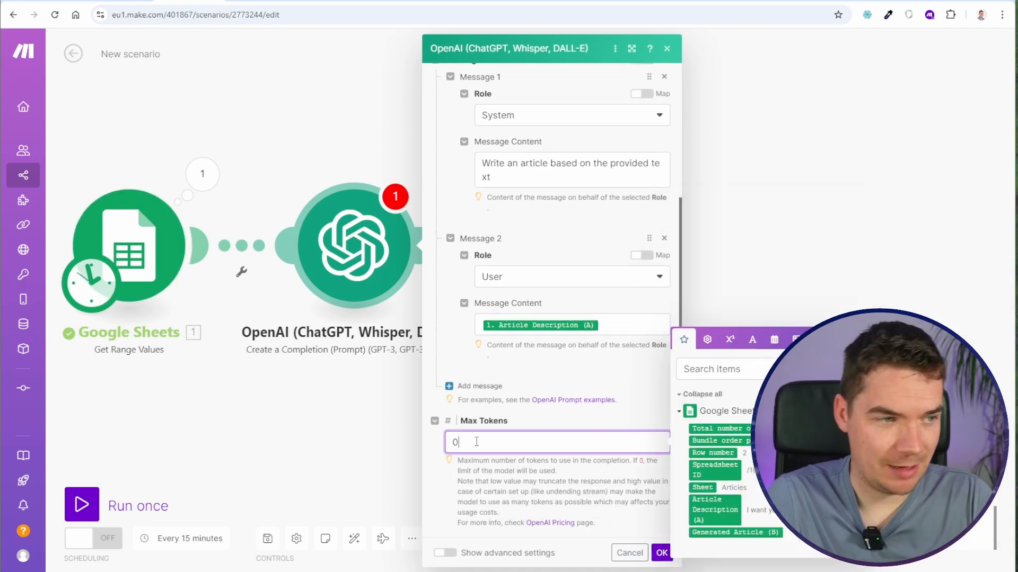
{"action": "left_click", "coordinate": [662, 553]}
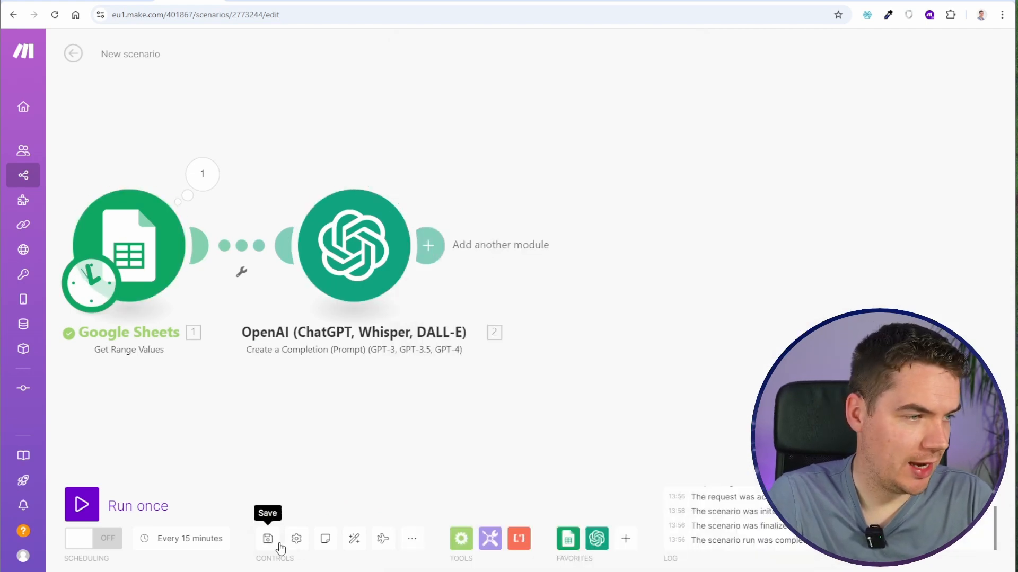
{"action": "left_click", "coordinate": [132, 510]}
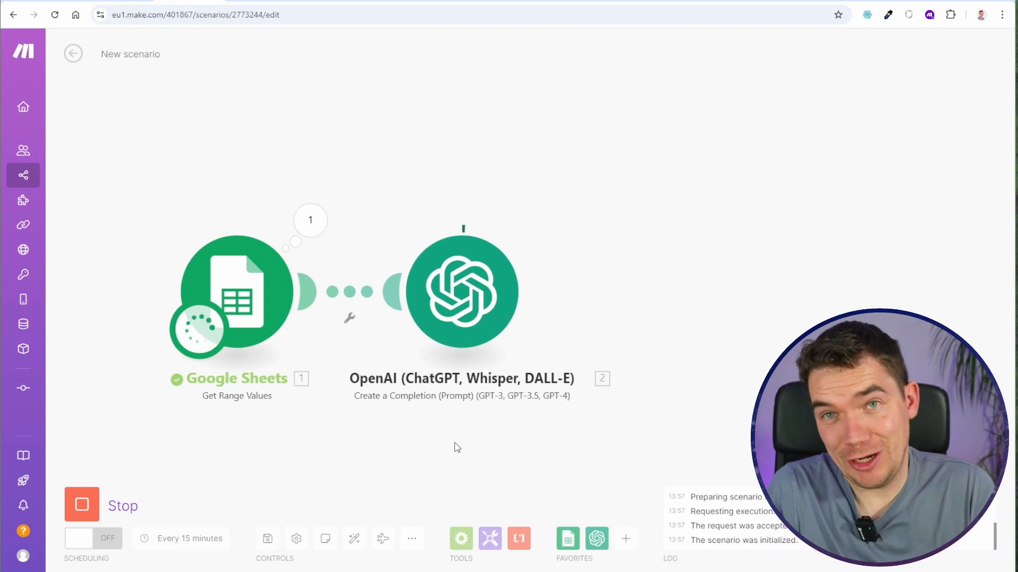
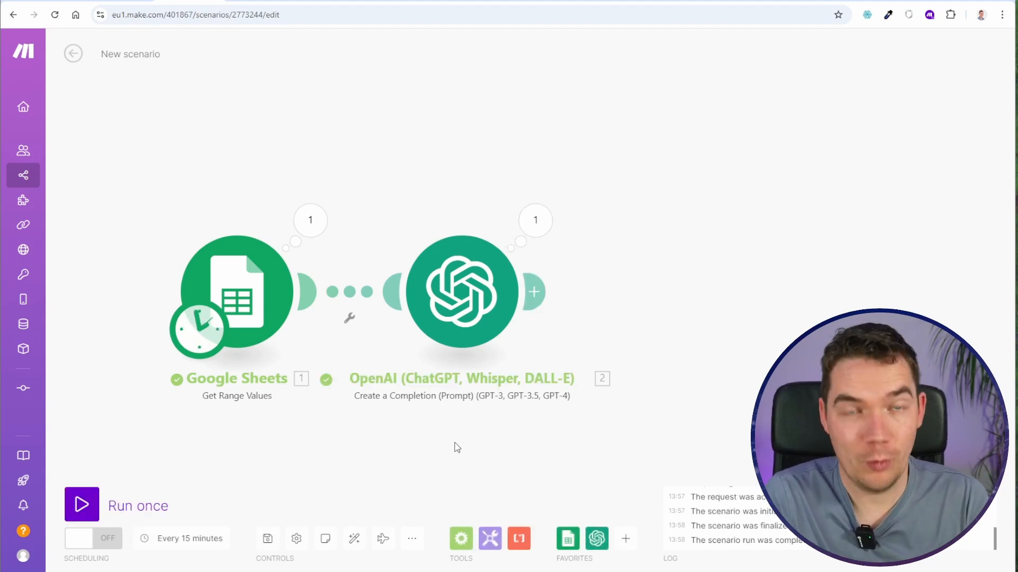
- Examine the article generated by the OpenAI module, including its product, delivery and returns sections
{"action": "left_click", "coordinate": [535, 219]}
{"action": "left_click", "coordinate": [613, 291]}
{"action": "scroll", "coordinate": [668, 273], "scroll_direction": "down", "scroll_amount": 5}
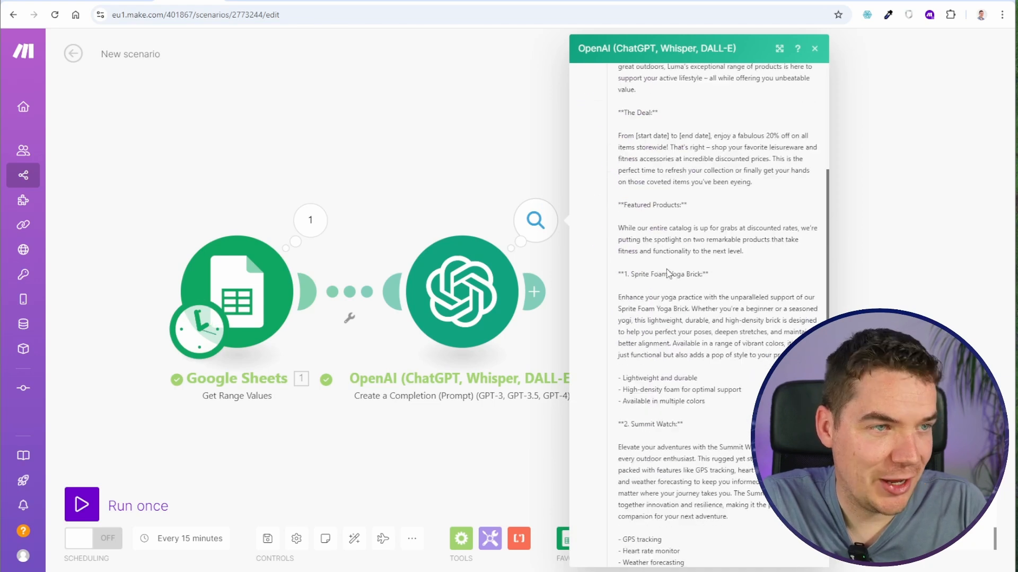
{"action": "left_click_drag", "start_coordinate": [639, 278], "coordinate": [685, 279]}
{"action": "left_click", "coordinate": [688, 301]}
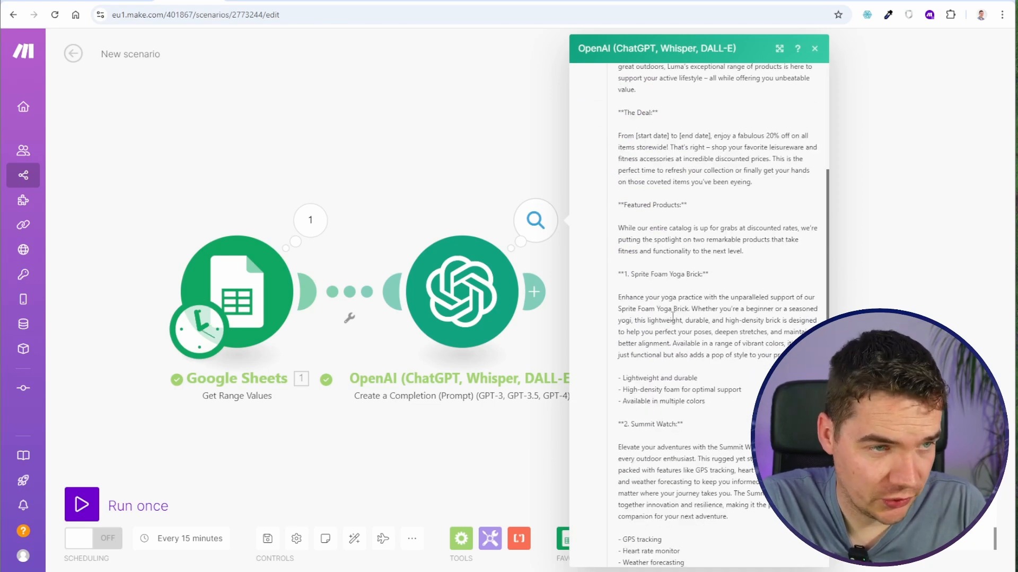
{"action": "scroll", "coordinate": [667, 312], "scroll_direction": "down", "scroll_amount": 3}
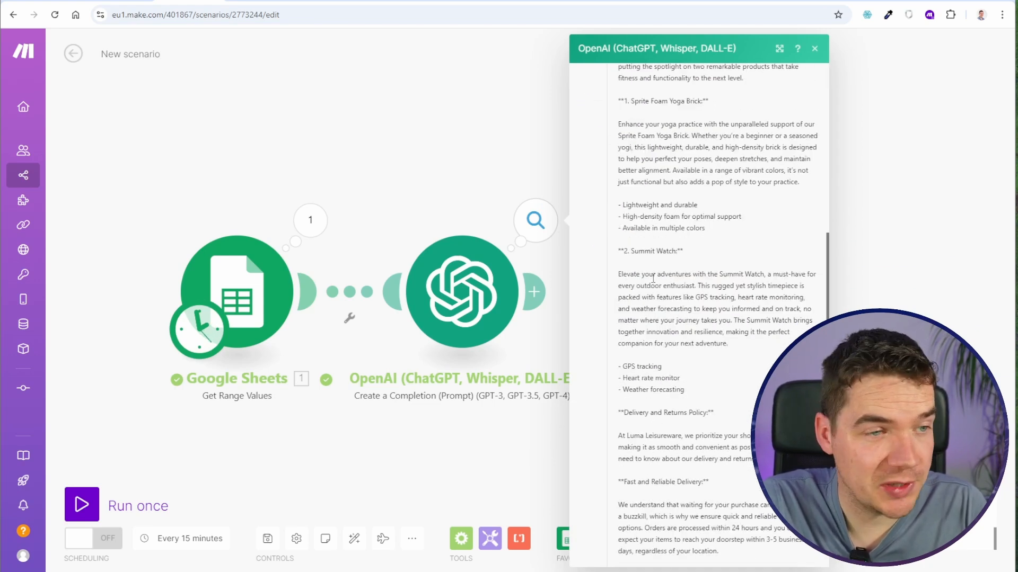
{"action": "left_click_drag", "start_coordinate": [654, 277], "coordinate": [727, 344]}
{"action": "left_click", "coordinate": [673, 357]}
{"action": "scroll", "coordinate": [663, 350], "scroll_direction": "down", "scroll_amount": 3}
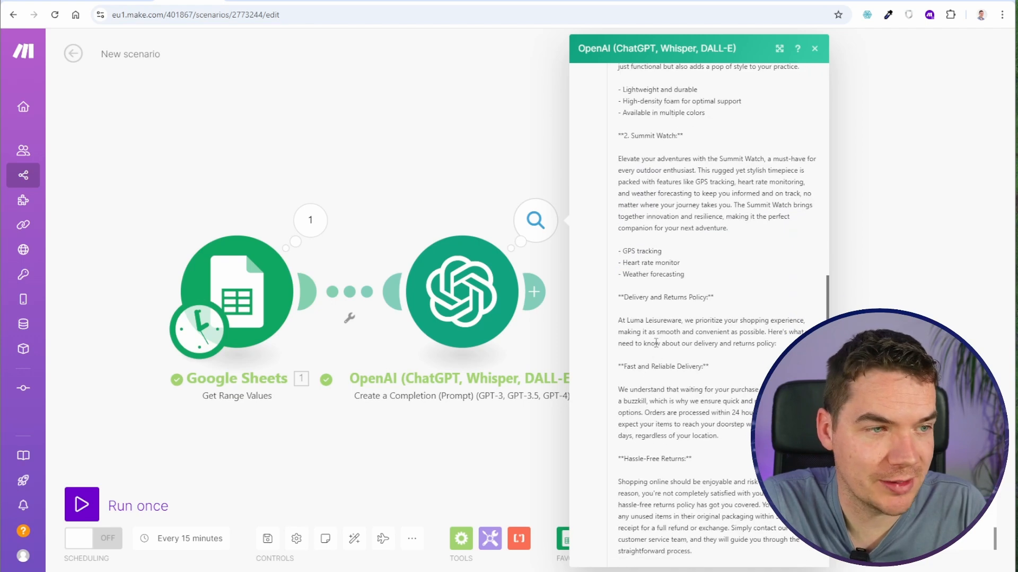
{"action": "scroll", "coordinate": [656, 343], "scroll_direction": "down", "scroll_amount": 1}
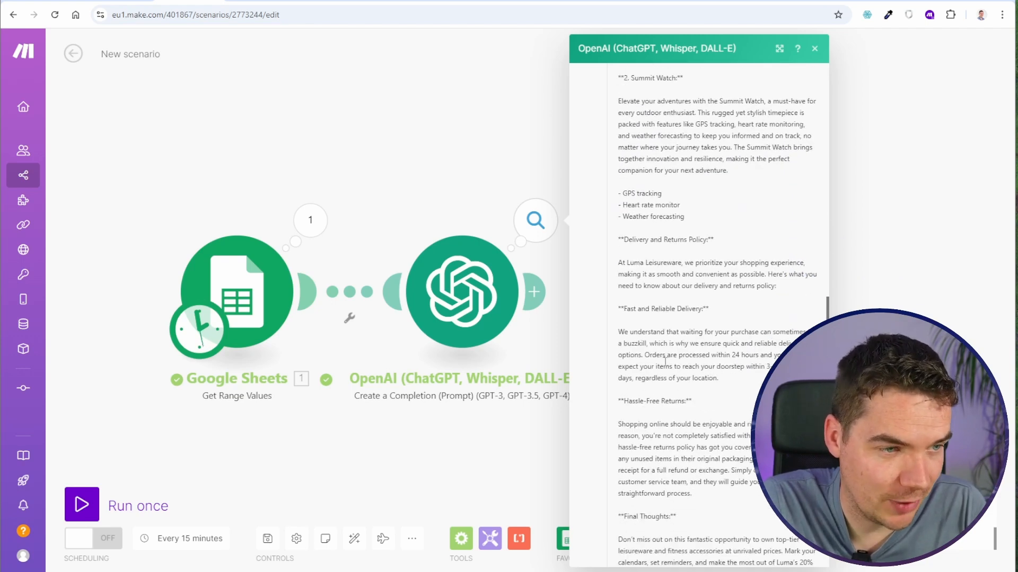
{"action": "scroll", "coordinate": [654, 415], "scroll_direction": "down", "scroll_amount": 1}
{"action": "scroll", "coordinate": [705, 411], "scroll_direction": "down", "scroll_amount": 3}
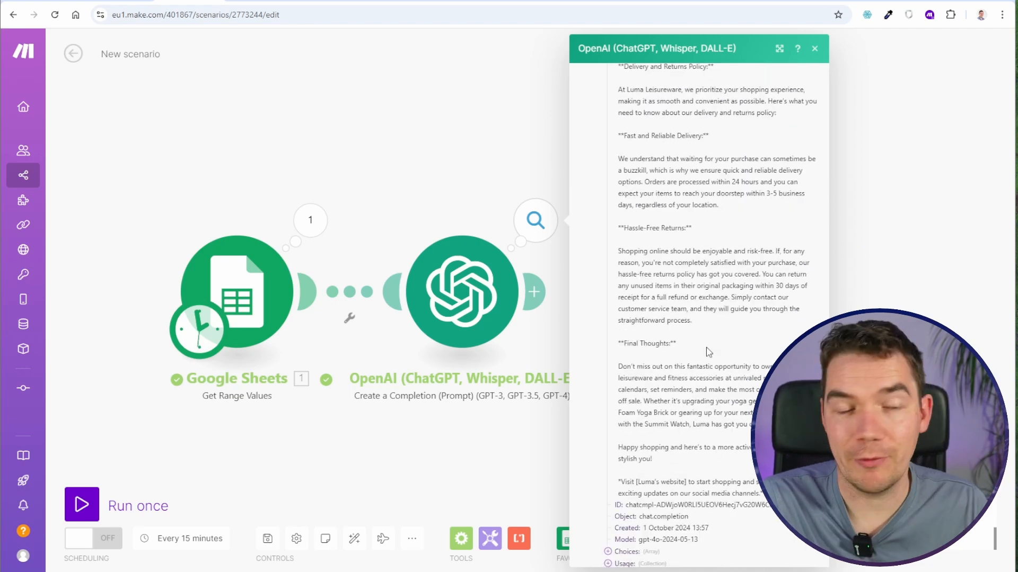
{"action": "left_click", "coordinate": [439, 438]}
- Move the OpenAI module away from Google Sheets, insert another OpenAI Create a Completion module between them and choose the gpt-4o model
{"action": "left_click_drag", "start_coordinate": [443, 323], "coordinate": [764, 331]}
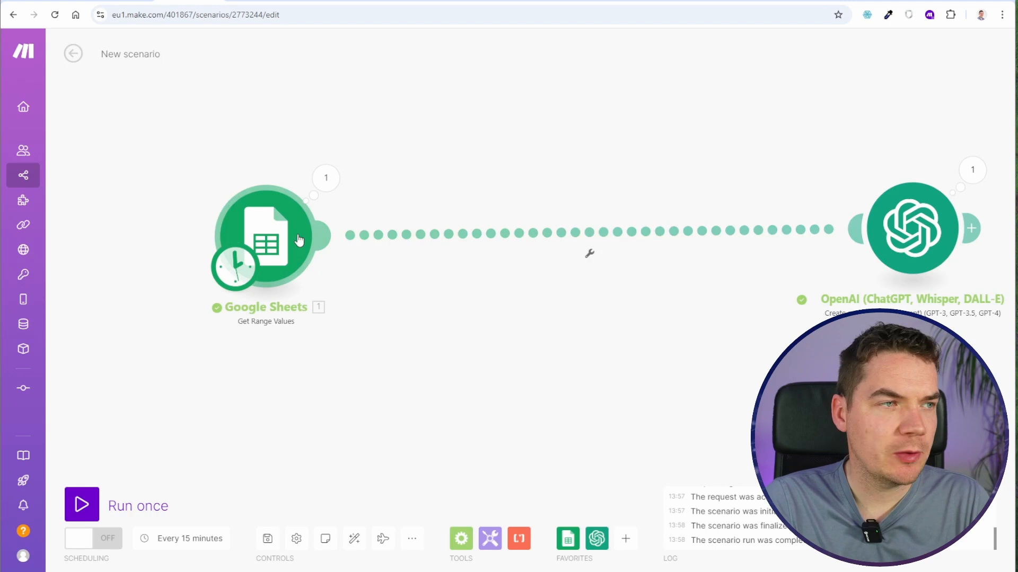
{"action": "left_click_drag", "start_coordinate": [297, 241], "coordinate": [290, 233]}
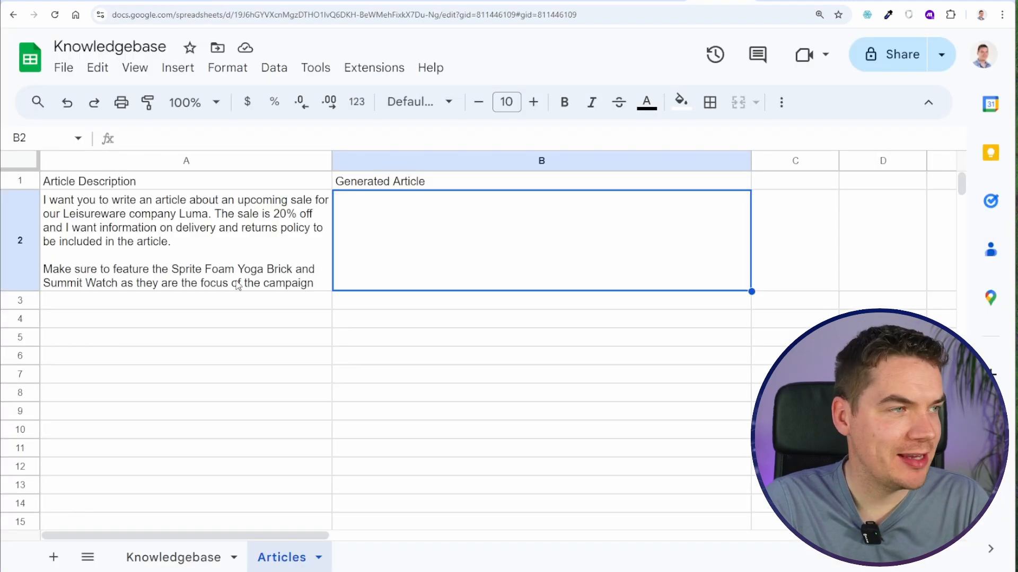
{"action": "left_click", "coordinate": [238, 284]}
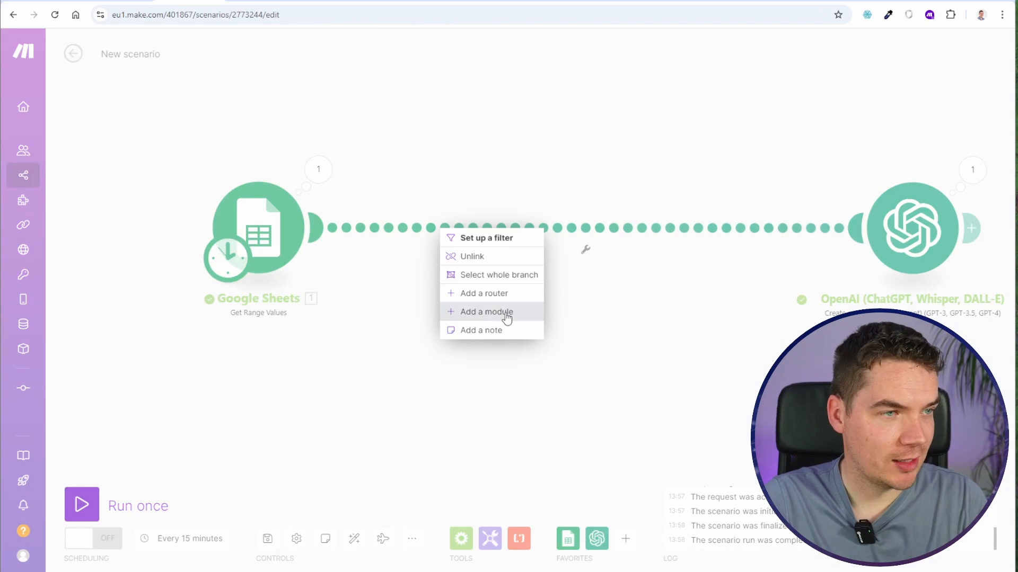
{"action": "left_click", "coordinate": [504, 313]}
{"action": "left_click", "coordinate": [848, 160]}
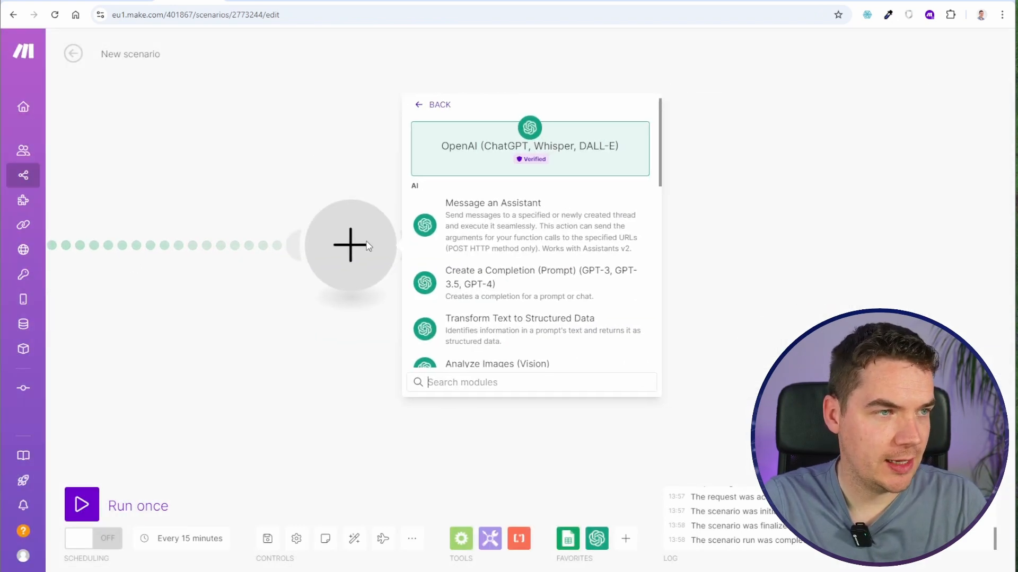
{"action": "left_click", "coordinate": [498, 284]}
{"action": "left_click", "coordinate": [522, 227]}
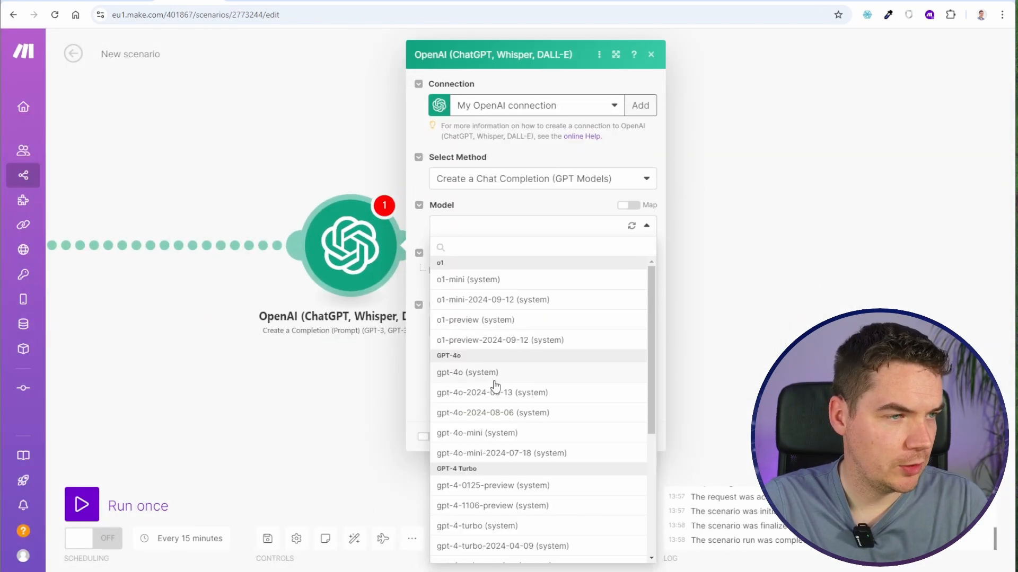
{"action": "left_click", "coordinate": [494, 374]}
- Add a System message with the prompt requesting a knowledgebase search term as JSON with search_term, changing its word "title" to "description"
{"action": "left_click", "coordinate": [469, 272]}
{"action": "left_click", "coordinate": [530, 300]}
{"action": "left_click", "coordinate": [480, 320]}
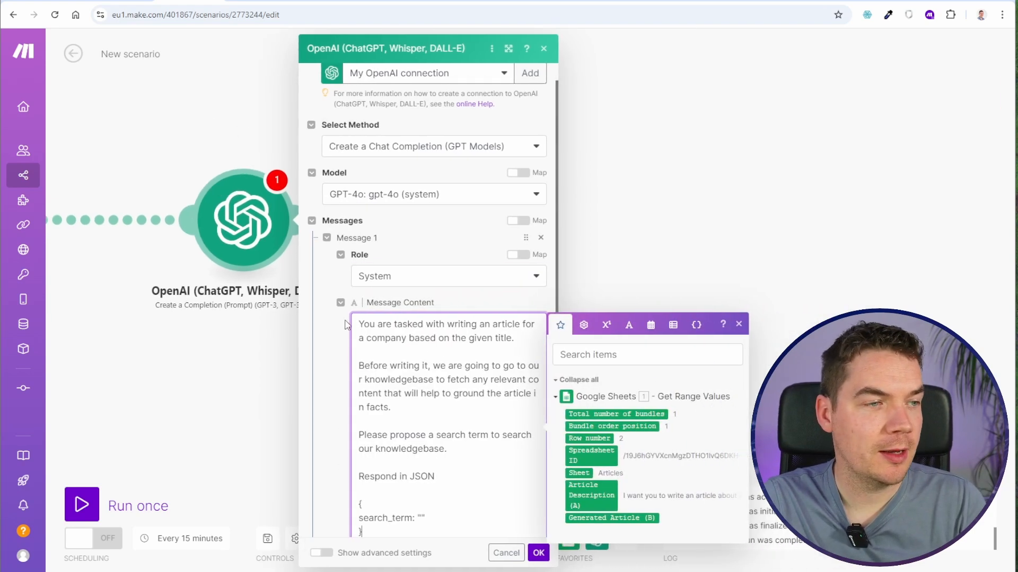
{"action": "double_click", "coordinate": [503, 337]}
{"action": "type", "text": "description"}
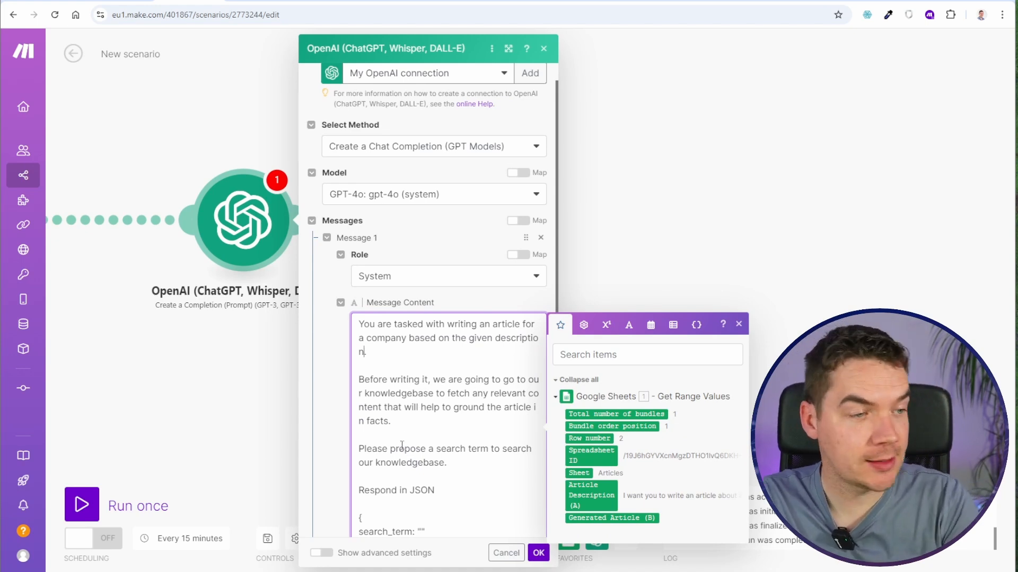
{"action": "scroll", "coordinate": [463, 410], "scroll_direction": "down", "scroll_amount": 1}
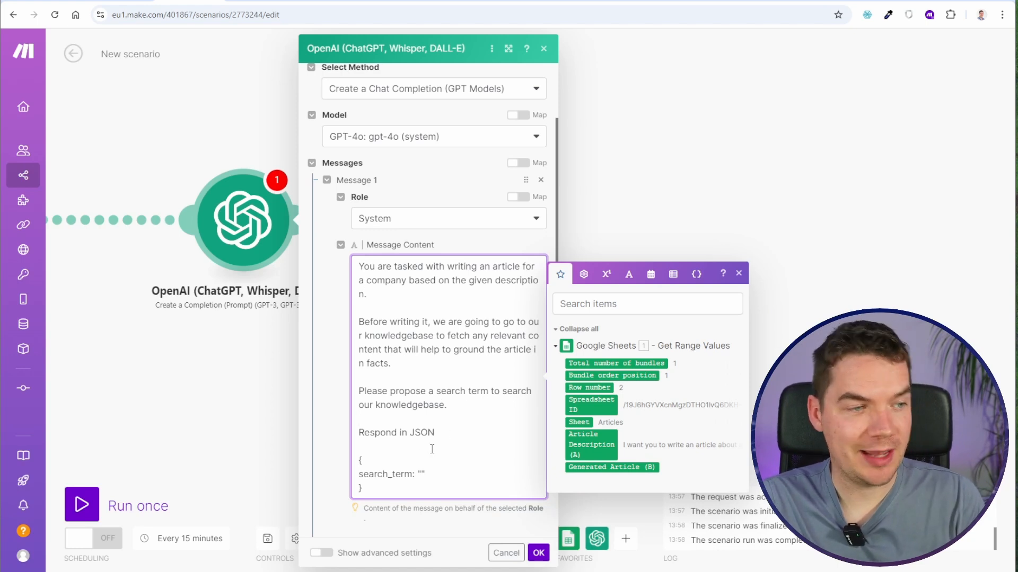
{"action": "scroll", "coordinate": [432, 449], "scroll_direction": "down", "scroll_amount": 2}
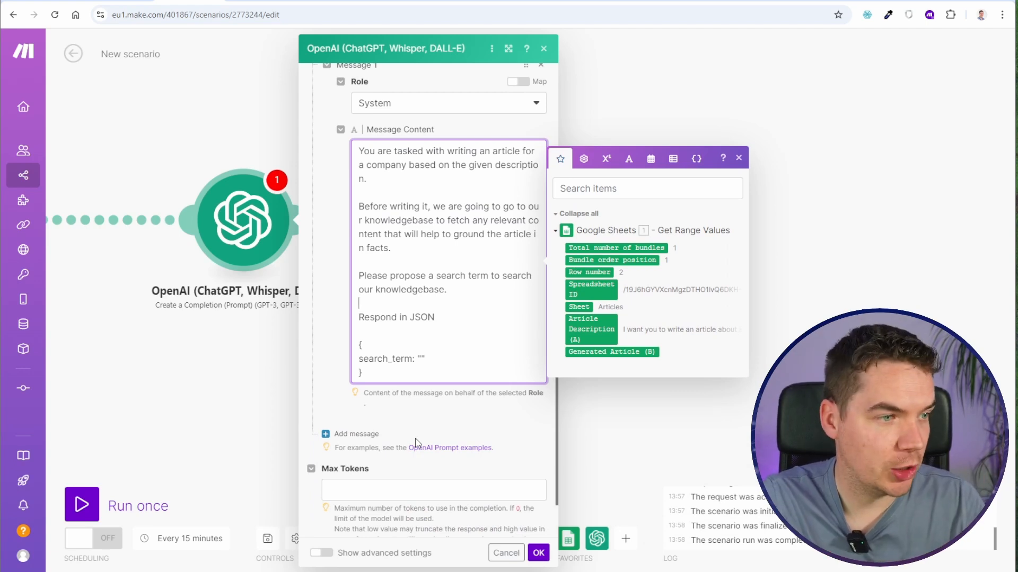
- Add a second message with the User role and map Article Description (A) as its content
{"action": "left_click", "coordinate": [357, 434]}
{"action": "left_click", "coordinate": [403, 404]}
{"action": "left_click", "coordinate": [380, 399]}
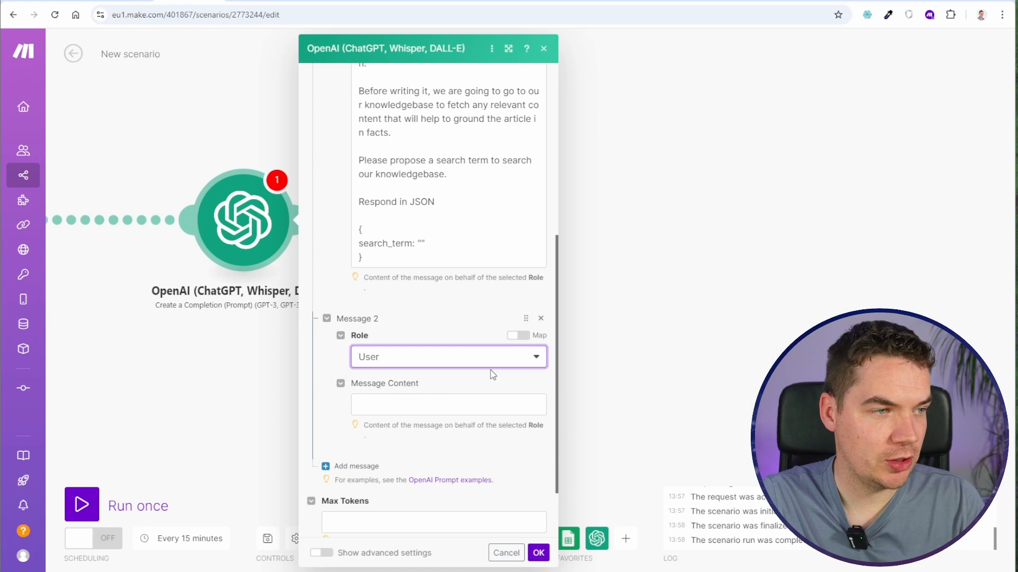
{"action": "left_click", "coordinate": [384, 408]}
{"action": "left_click", "coordinate": [591, 472]}
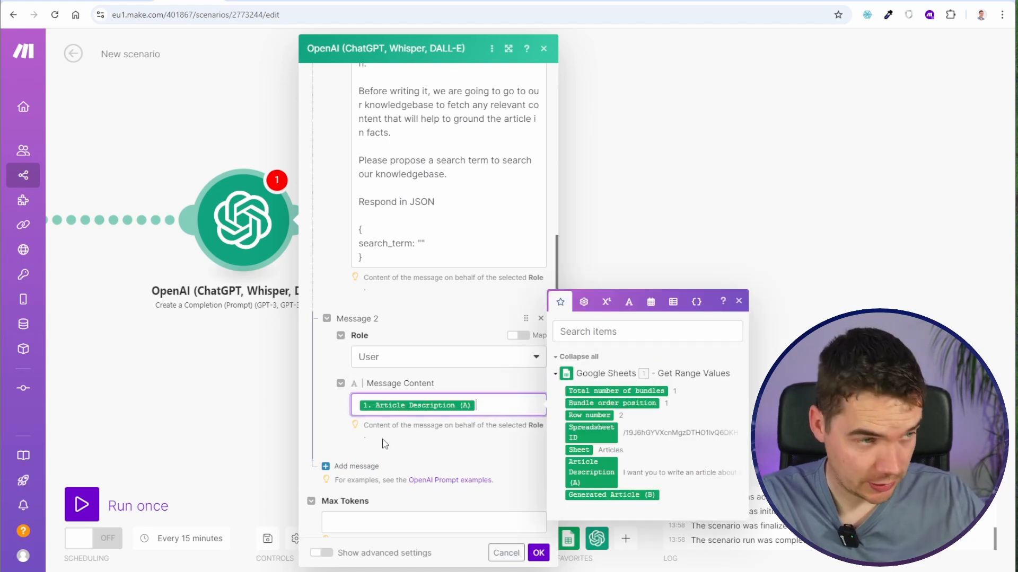
- Set Max Tokens to 0, Response Format to JSON Object and Parse JSON Response to Yes in the advanced settings, and accept the module
{"action": "scroll", "coordinate": [385, 444], "scroll_direction": "down", "scroll_amount": 3}
{"action": "left_click", "coordinate": [350, 442]}
{"action": "type", "text": "0"}
{"action": "left_click", "coordinate": [322, 553]}
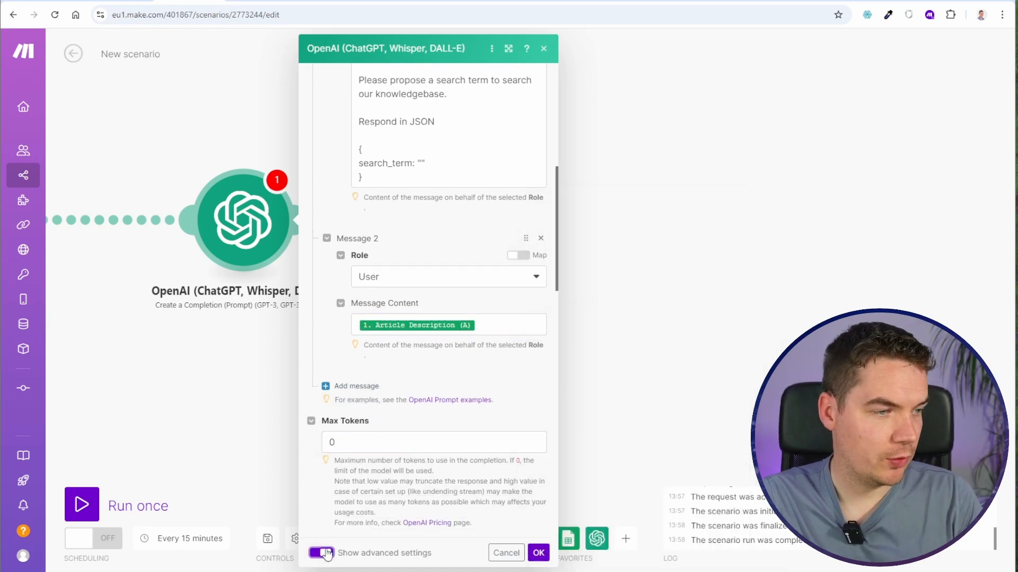
{"action": "scroll", "coordinate": [392, 222], "scroll_direction": "down", "scroll_amount": 10}
{"action": "left_click", "coordinate": [371, 208]}
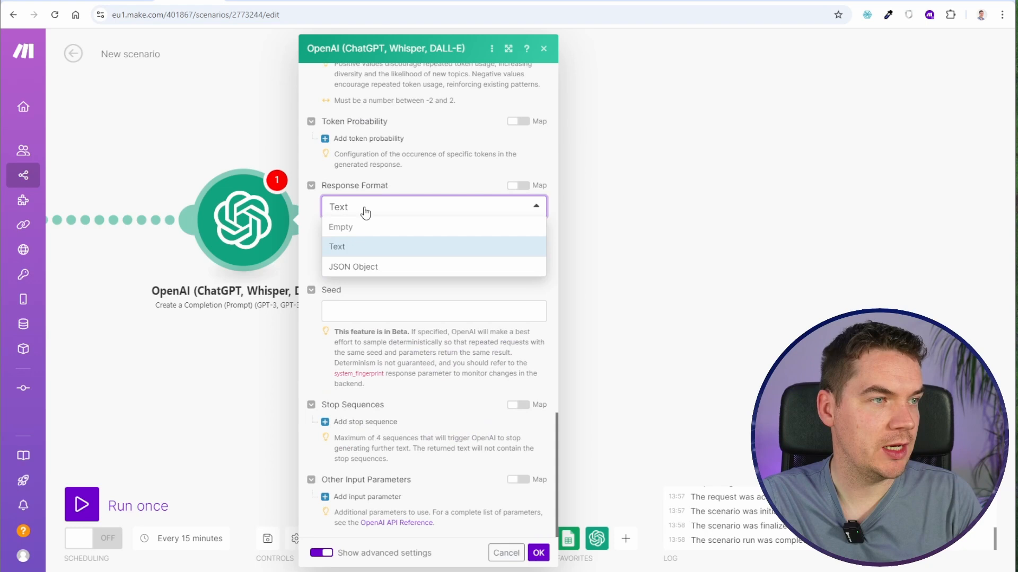
{"action": "left_click", "coordinate": [355, 267]}
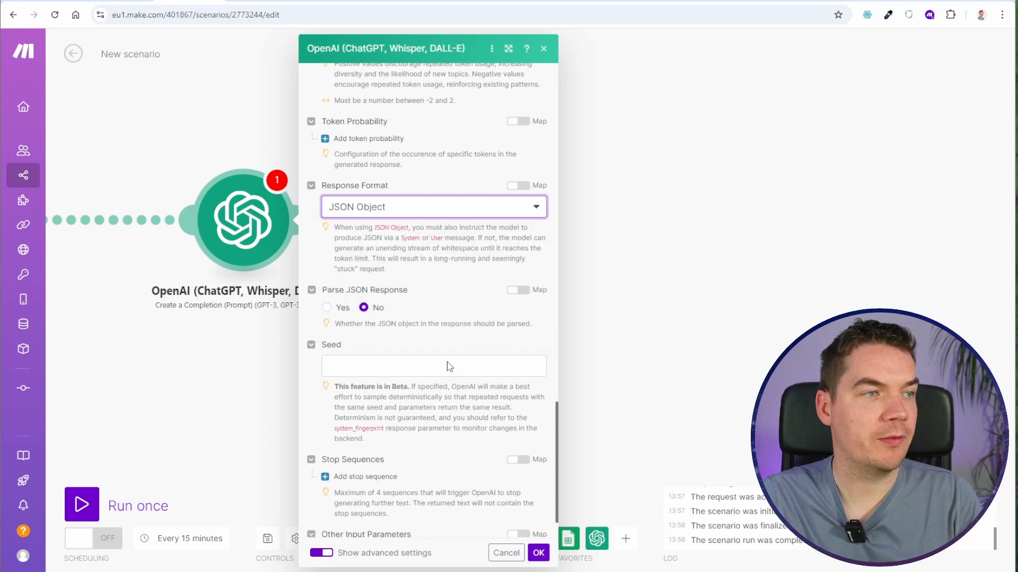
{"action": "left_click", "coordinate": [328, 308]}
{"action": "left_click", "coordinate": [542, 556]}
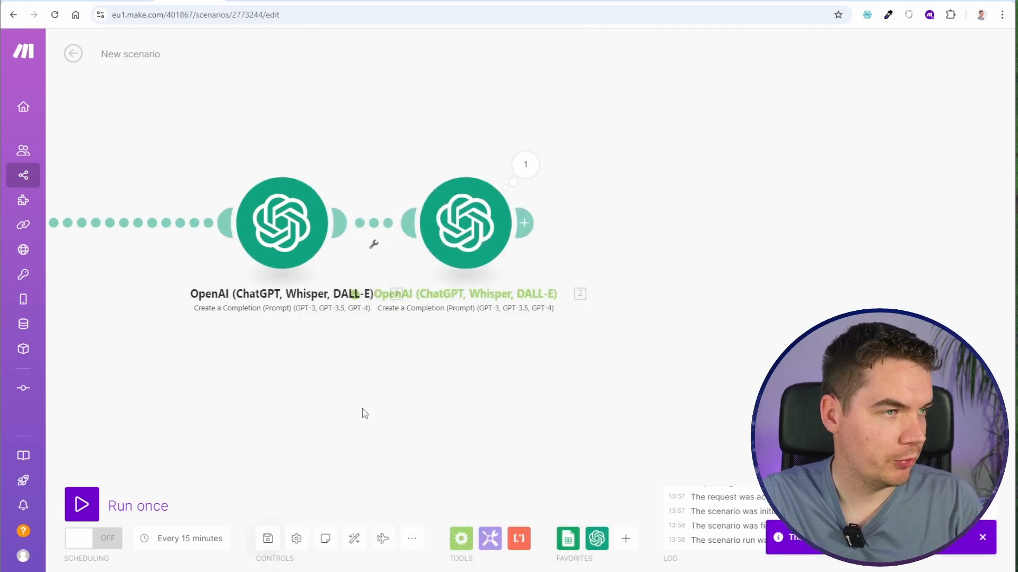
- Set up a filter between the two OpenAI modules with the condition 1 equal to 0
{"action": "left_click", "coordinate": [710, 197]}
{"action": "type", "text": "1"}
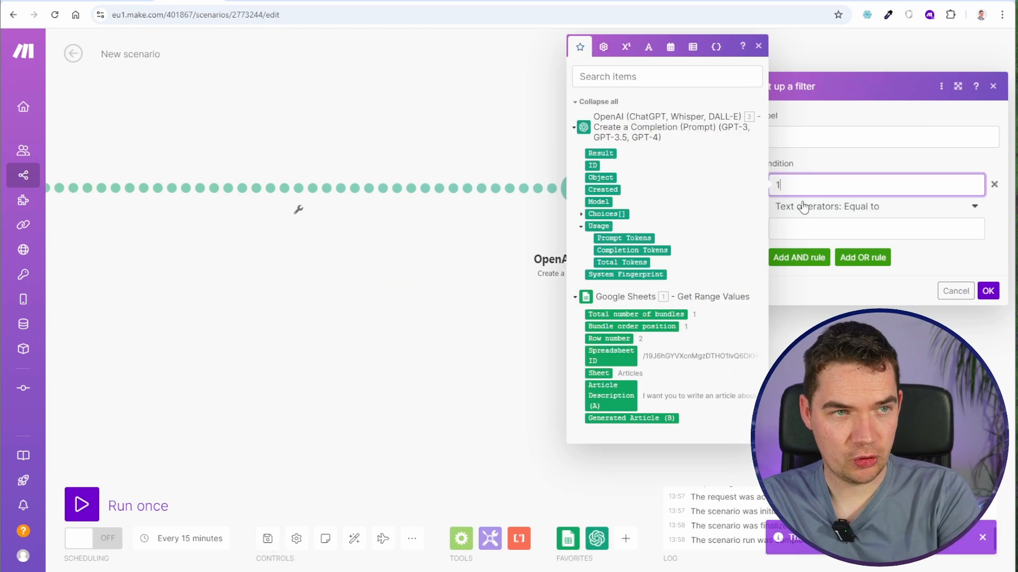
{"action": "left_click", "coordinate": [801, 207]}
{"action": "left_click", "coordinate": [798, 193]}
{"action": "left_click", "coordinate": [858, 228]}
{"action": "type", "text": "0"}
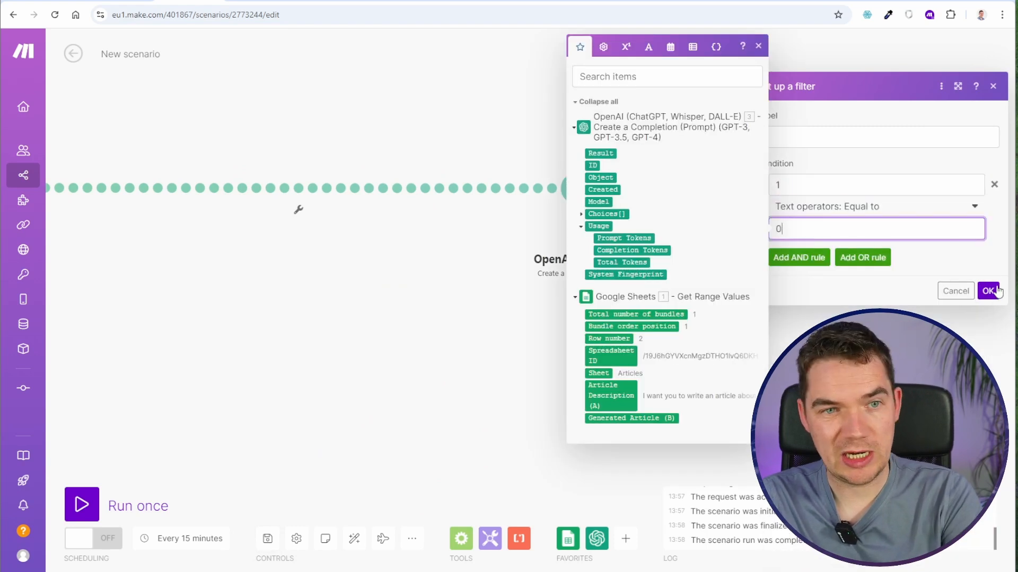
{"action": "left_click", "coordinate": [994, 291]}
- Move the new OpenAI module next to Google Sheets and run the scenario once
{"action": "scroll", "coordinate": [665, 313], "scroll_direction": "down", "scroll_amount": 2}
{"action": "left_click_drag", "start_coordinate": [607, 230], "coordinate": [286, 232]}
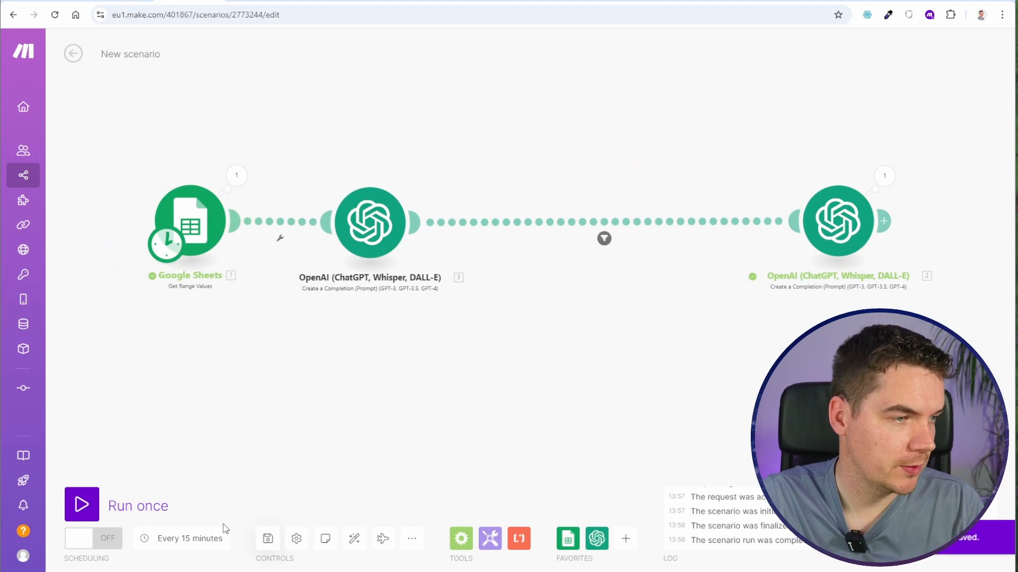
{"action": "left_click", "coordinate": [155, 508]}
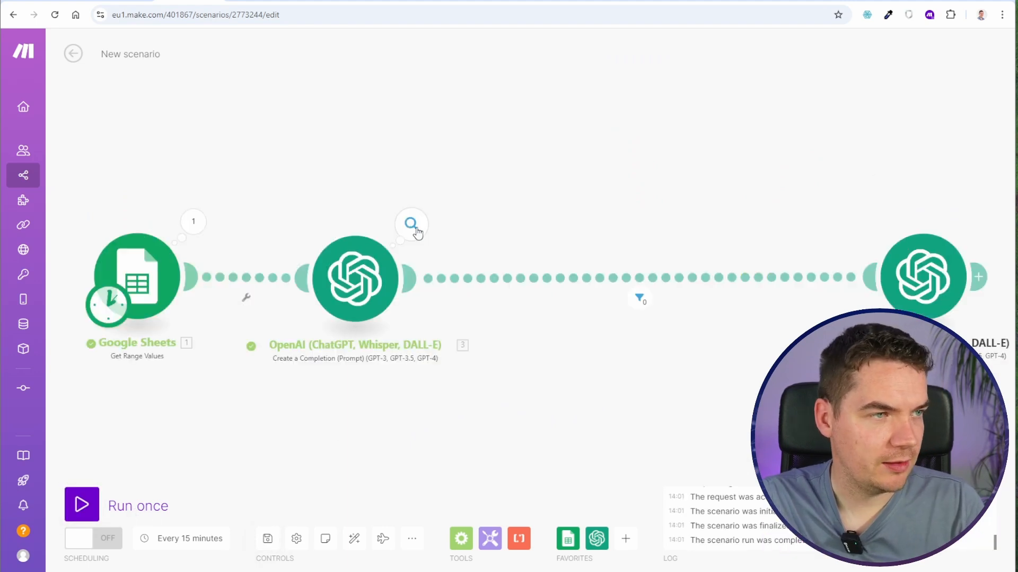
- Examine the search_term output of the first OpenAI module and compare it with the article description in the Articles sheet
{"action": "left_click", "coordinate": [415, 228]}
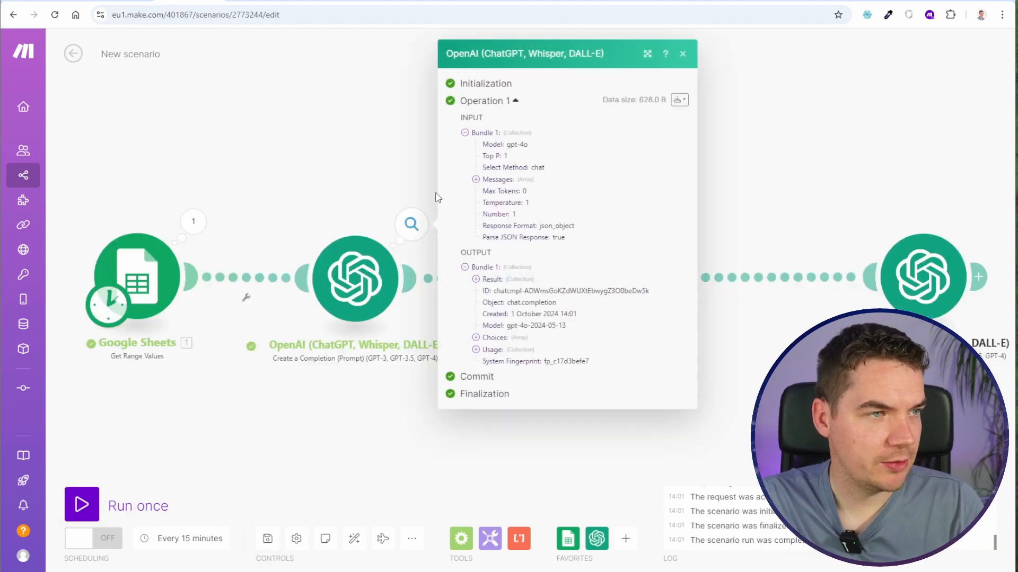
{"action": "left_click", "coordinate": [476, 275]}
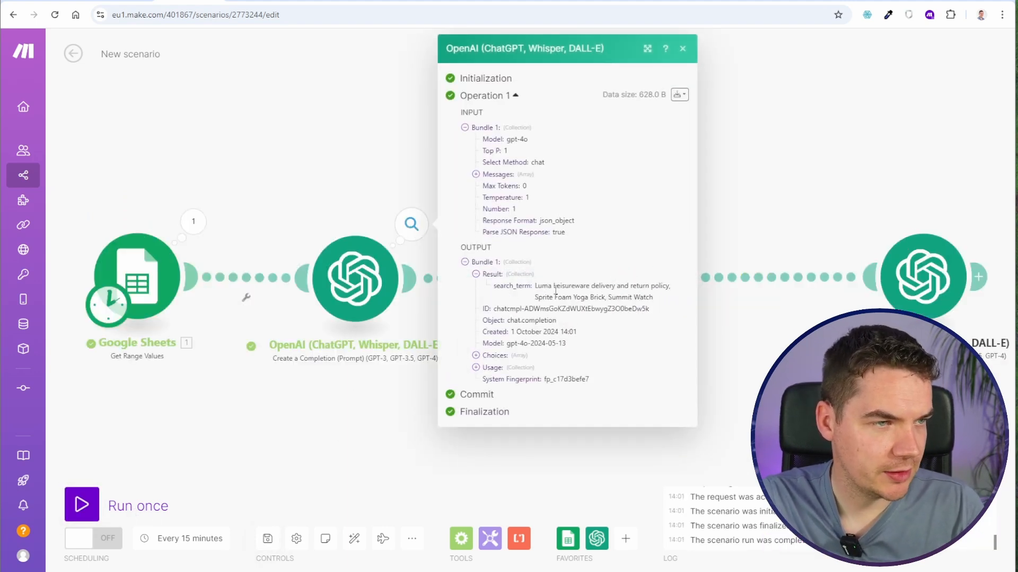
{"action": "left_click_drag", "start_coordinate": [542, 287], "coordinate": [595, 298]}
{"action": "left_click", "coordinate": [595, 297]}
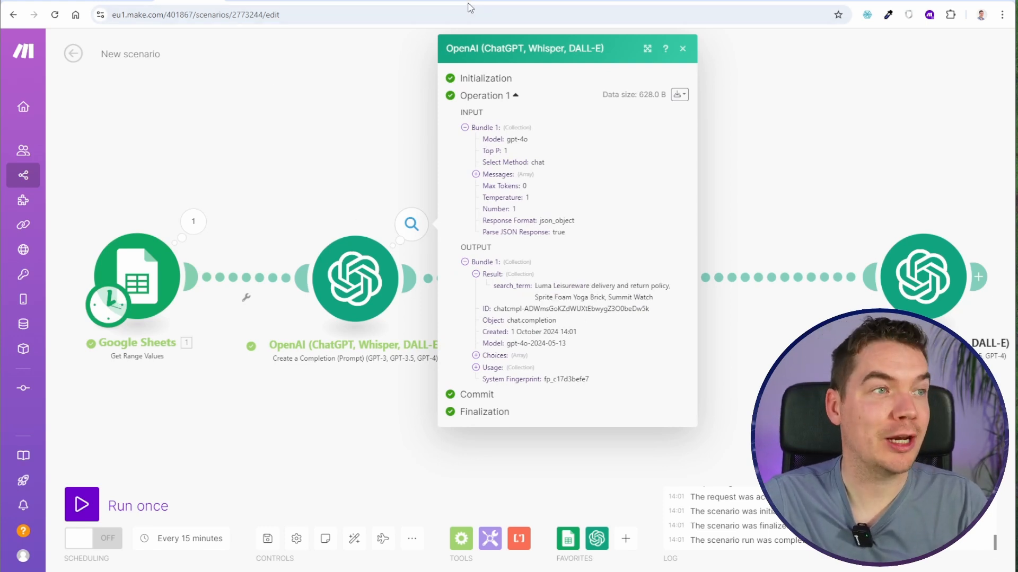
{"action": "left_click", "coordinate": [711, 4]}
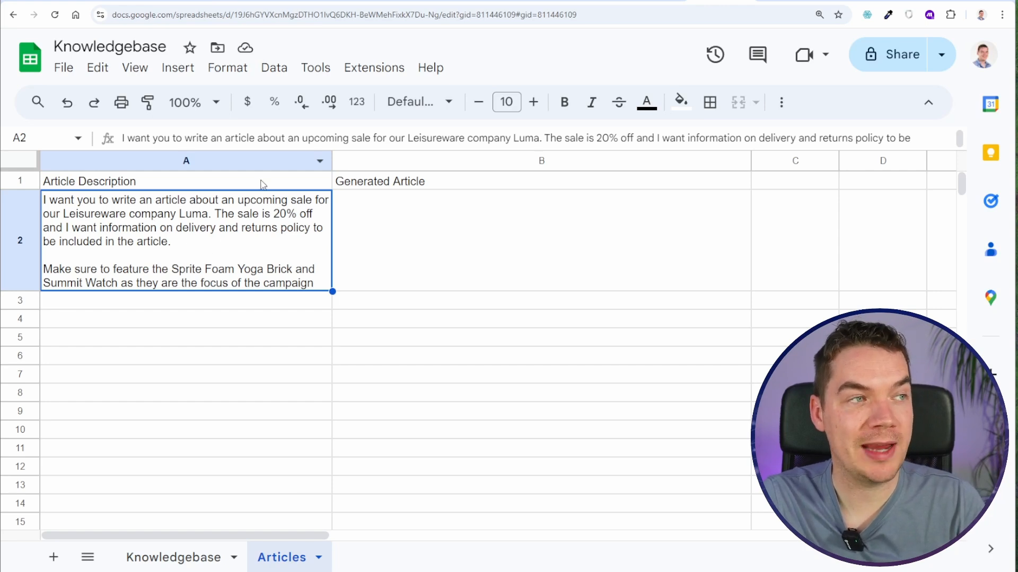
{"action": "left_click", "coordinate": [222, 2]}
{"action": "left_click", "coordinate": [259, 220]}
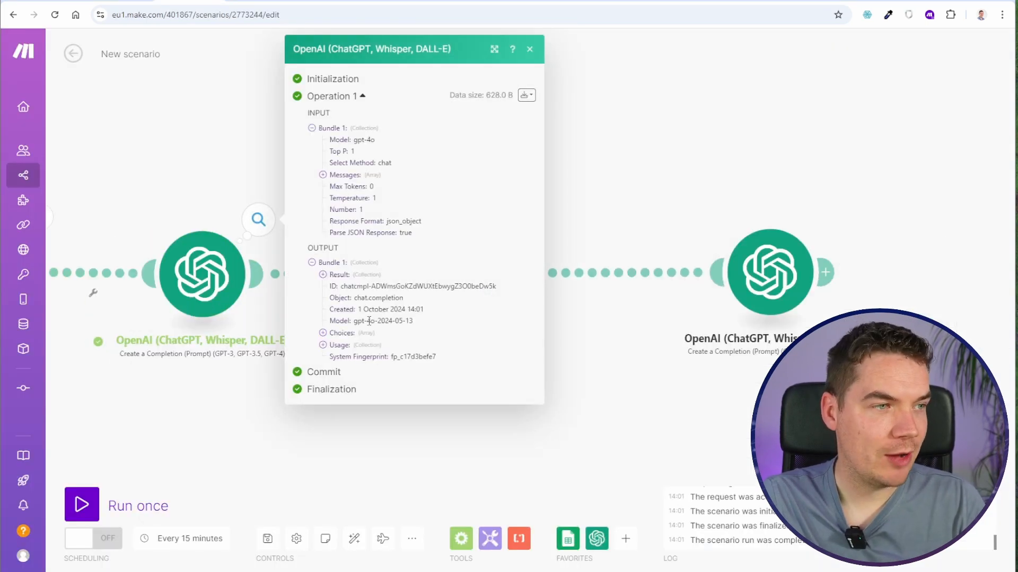
{"action": "left_click", "coordinate": [323, 274]}
{"action": "mouse_move", "coordinate": [396, 287]}
{"action": "left_mouse_down"}
{"action": "mouse_move", "coordinate": [497, 298]}
{"action": "mouse_move", "coordinate": [382, 288]}
{"action": "left_mouse_up"}
{"action": "left_click", "coordinate": [411, 288]}
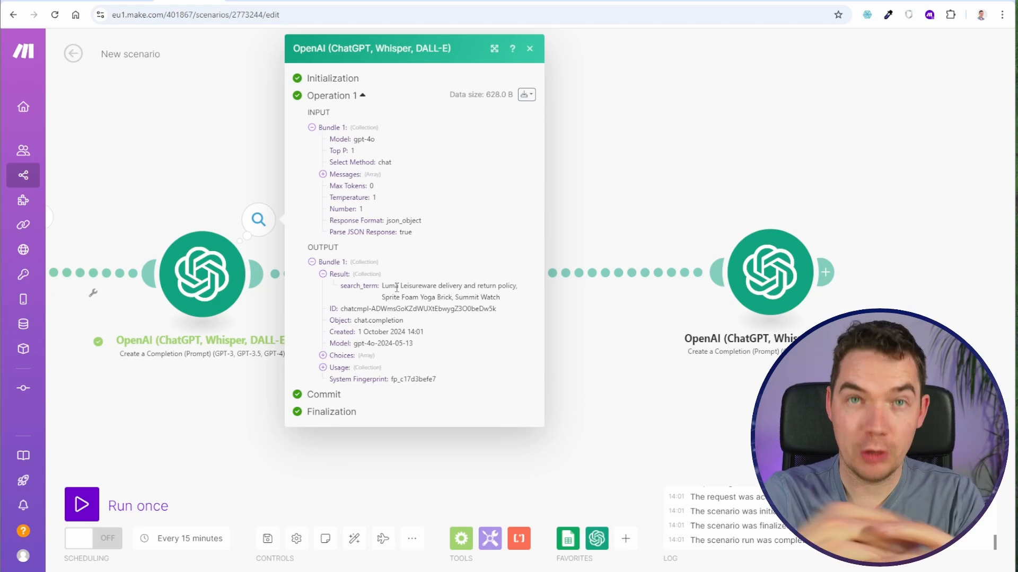
{"action": "left_click_drag", "start_coordinate": [385, 286], "coordinate": [488, 298]}
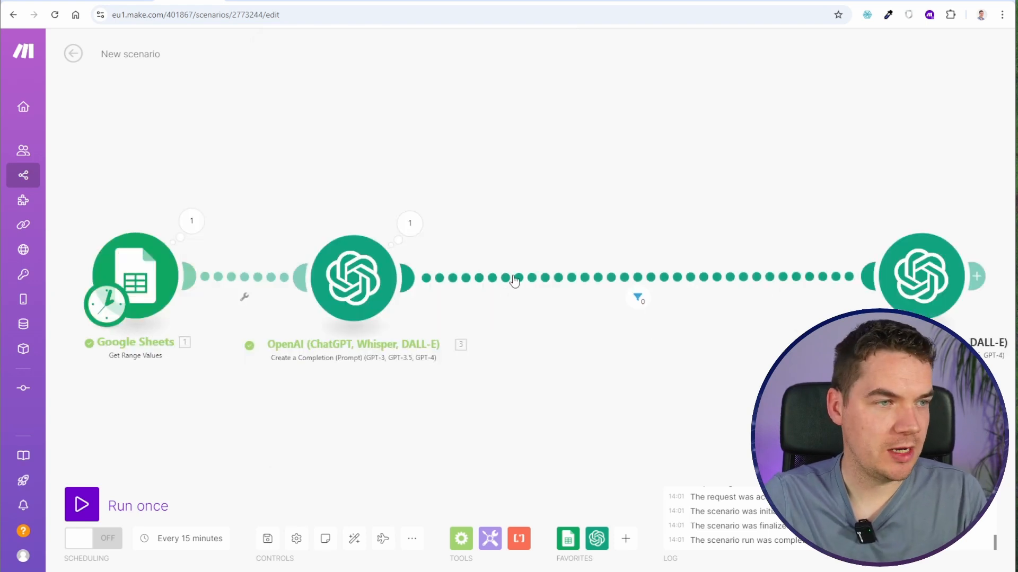
- Insert an OpenAI Make an API Call module between the two OpenAI completion modules
{"action": "right_click", "coordinate": [512, 277]}
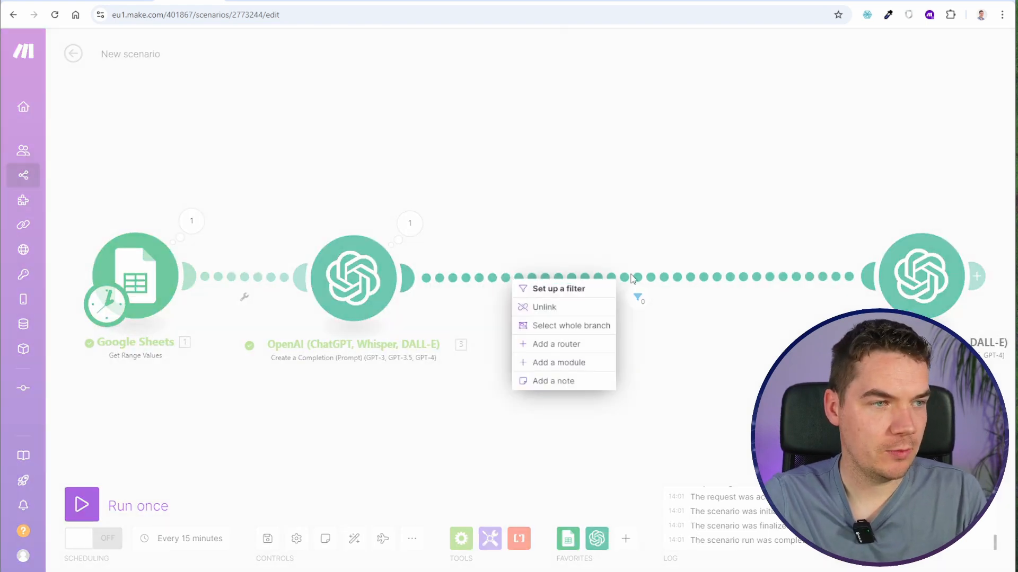
{"action": "left_click", "coordinate": [578, 344]}
{"action": "left_click", "coordinate": [725, 287]}
{"action": "left_click", "coordinate": [471, 209]}
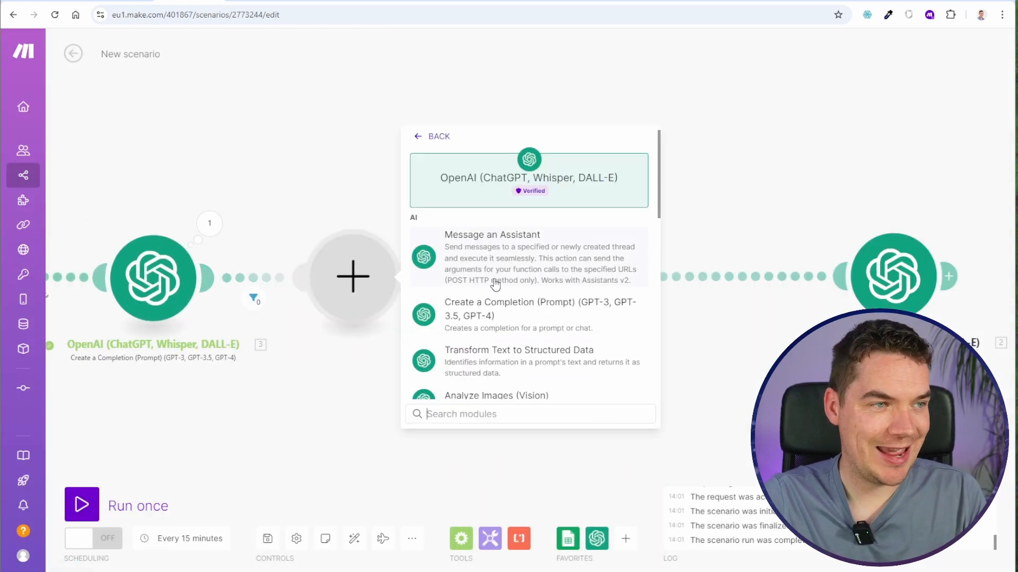
{"action": "scroll", "coordinate": [495, 285], "scroll_direction": "down", "scroll_amount": 10}
{"action": "left_click", "coordinate": [495, 379]}
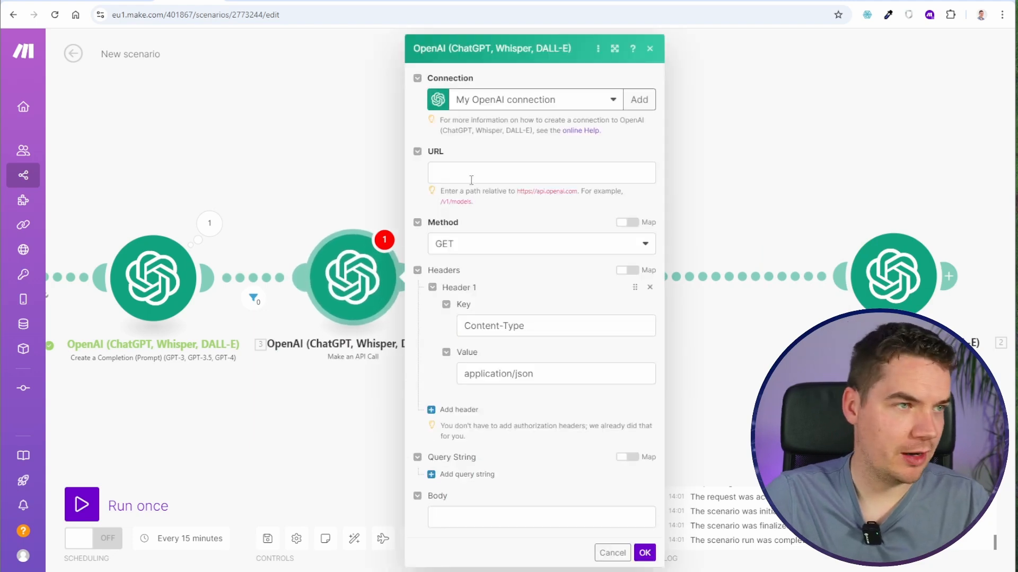
- Set the API call's URL to /v1/embeddings and its method to POST
{"action": "left_click", "coordinate": [471, 177]}
{"action": "type", "text": "/v1/em"}
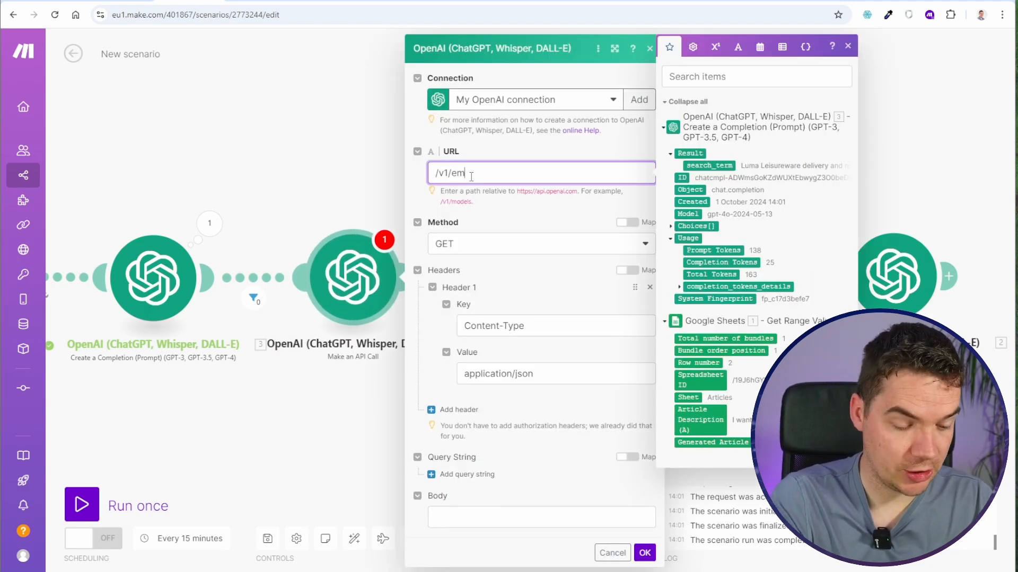
{"action": "type", "text": "beddings"}
{"action": "left_click", "coordinate": [477, 243]}
{"action": "left_click", "coordinate": [469, 282]}
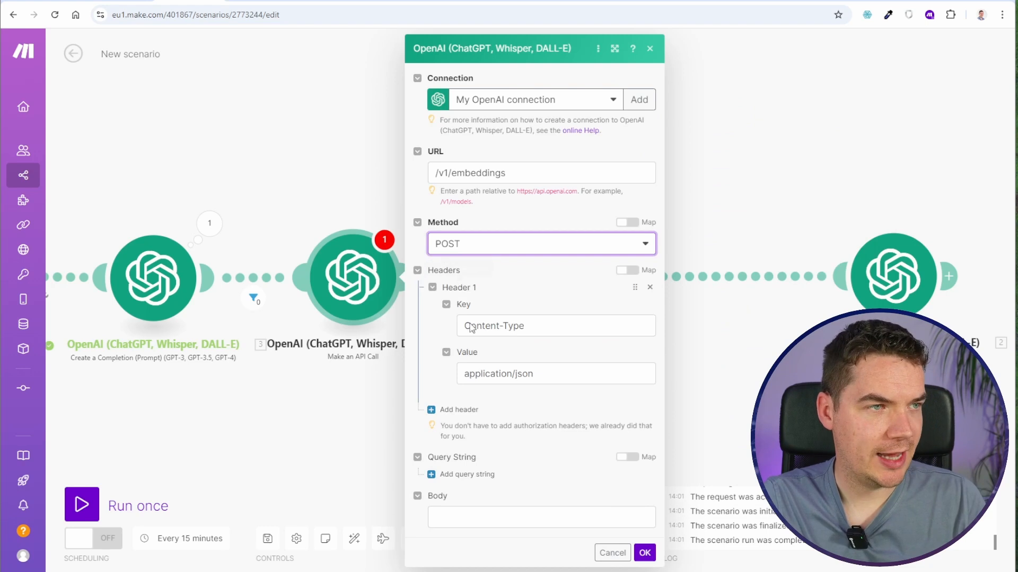
- Fill the API call's body with the text-embedding-3-small model and search_term mapped as the input, and confirm the module
{"action": "left_click", "coordinate": [458, 516]}
{"action": "type", "text": "{\"input\": \"4. result.search_term\",\"model\": \"text-embedding-3-small\"}"}
{"action": "left_click", "coordinate": [500, 517]}
{"action": "key", "text": "BackSpace"}
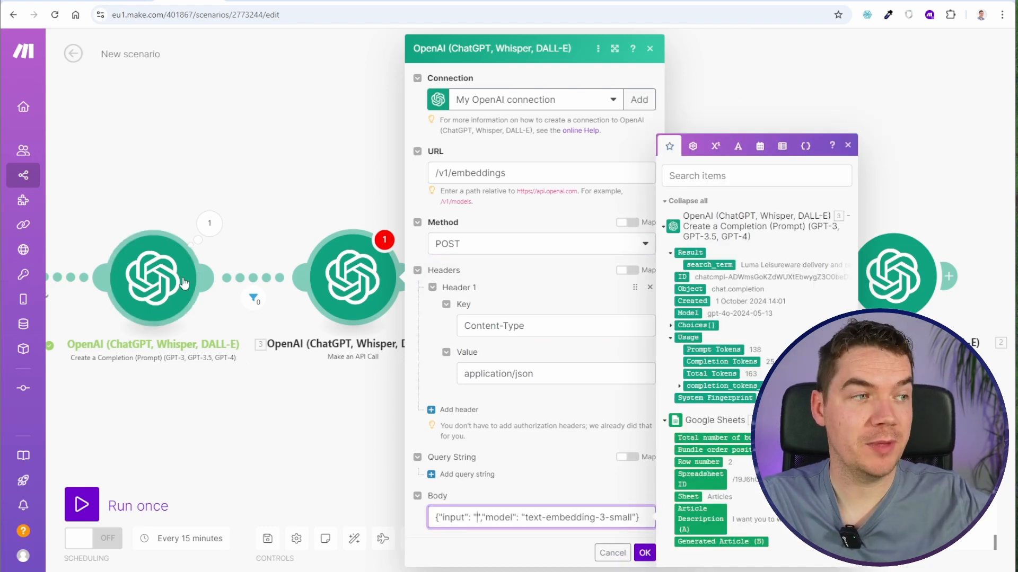
{"action": "left_click", "coordinate": [709, 265]}
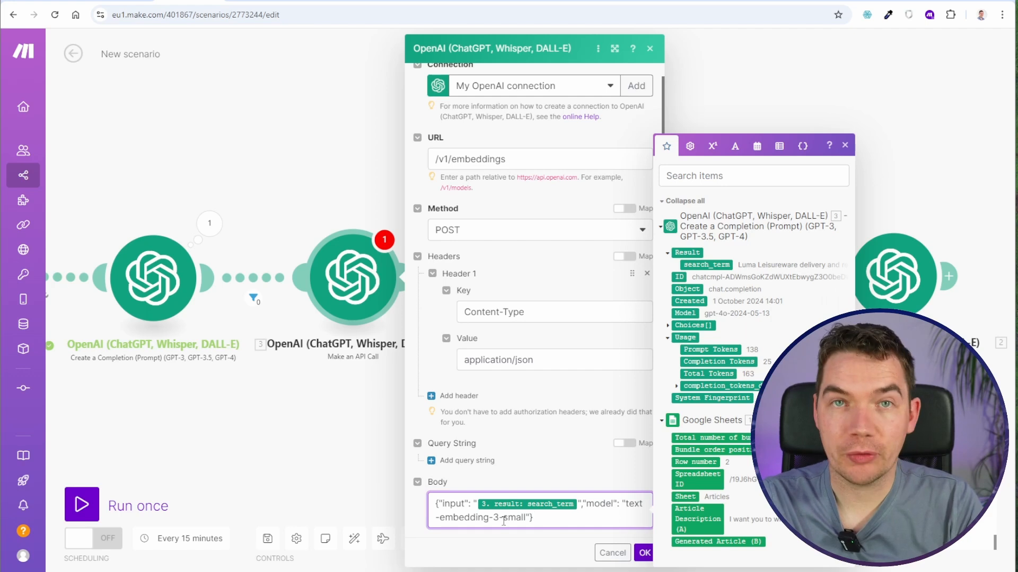
{"action": "left_click", "coordinate": [644, 553]}
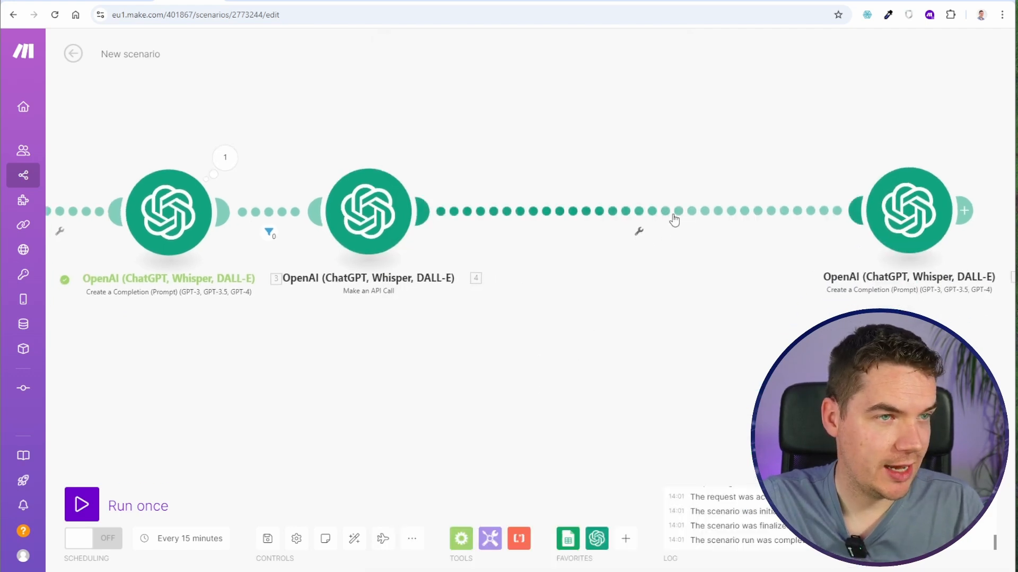
- Move the filter to just after the API call module, run the scenario once and check the input sent for embedding
{"action": "left_click", "coordinate": [82, 504]}
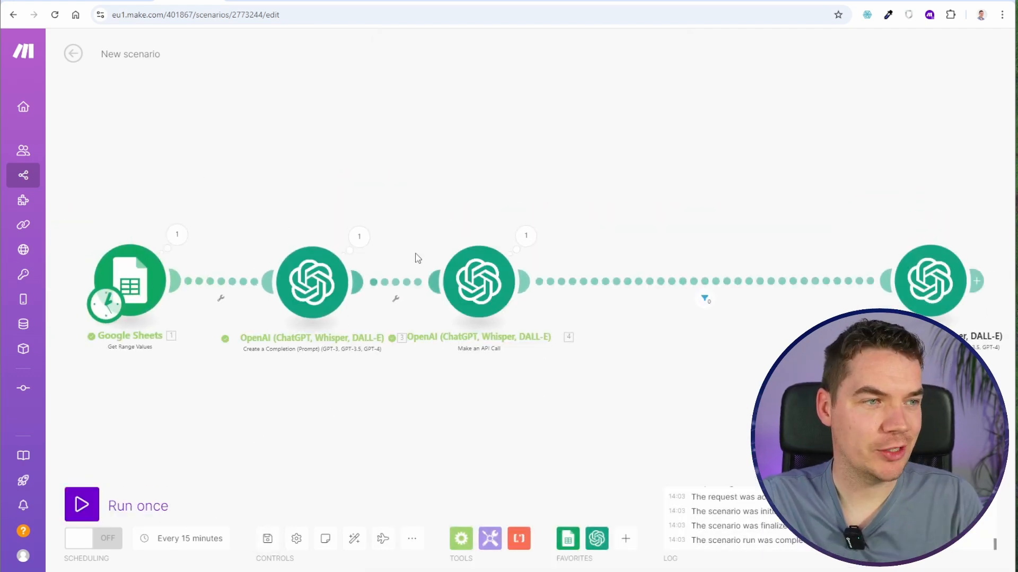
{"action": "left_click", "coordinate": [524, 235]}
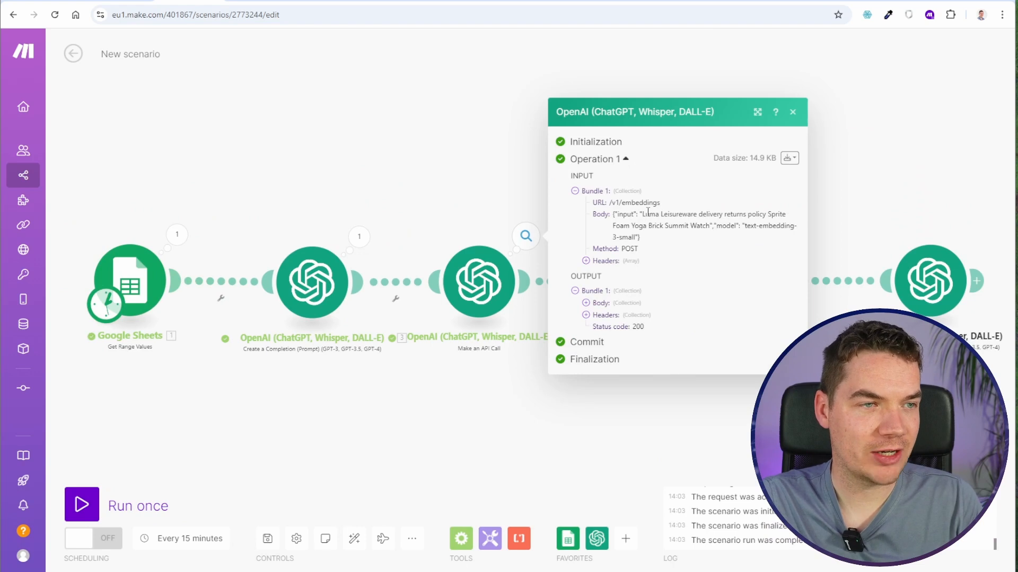
{"action": "left_click_drag", "start_coordinate": [644, 214], "coordinate": [665, 225]}
{"action": "left_click", "coordinate": [672, 223]}
- Expand the API call's output body down to the embedding array and examine its values with the page enlarged to 150%
{"action": "left_click", "coordinate": [601, 304]}
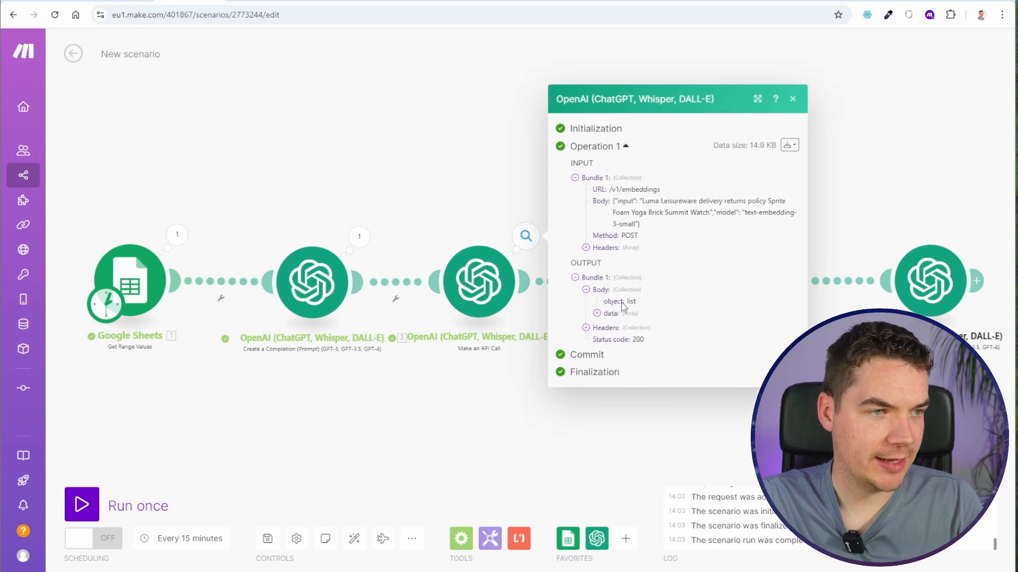
{"action": "left_click", "coordinate": [611, 303]}
{"action": "left_click", "coordinate": [614, 309]}
{"action": "left_click", "coordinate": [625, 325]}
{"action": "left_click_drag", "start_coordinate": [379, 116], "coordinate": [106, 79]}
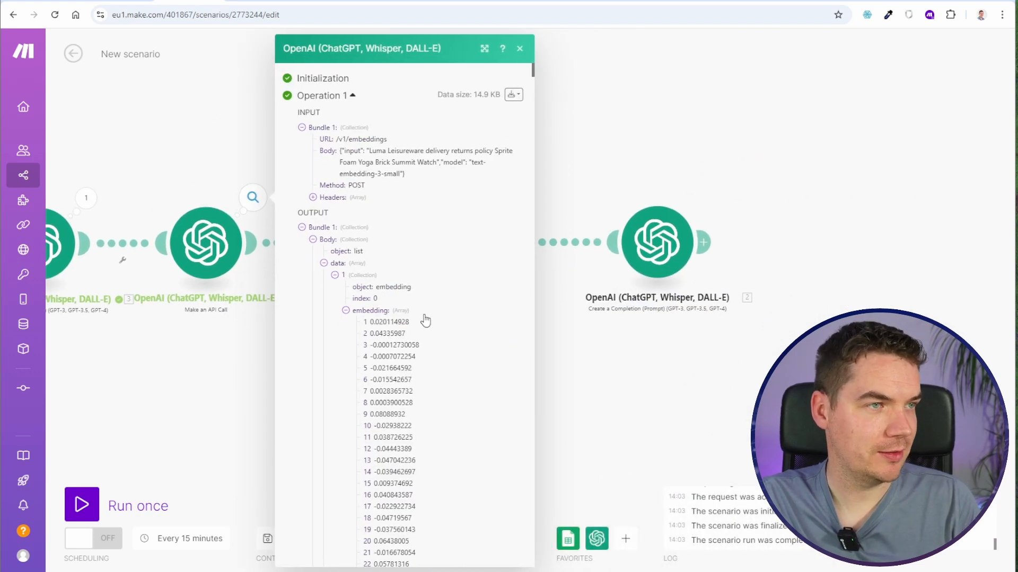
{"action": "key", "text": "ctrl+plus"}
{"action": "key", "text": "ctrl+plus"}
{"action": "key", "text": "ctrl+plus"}
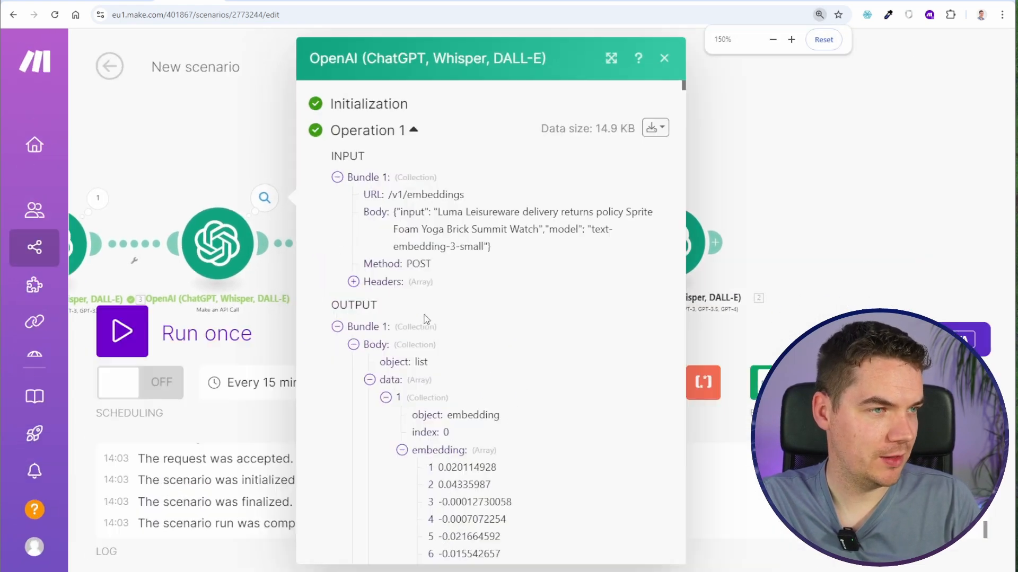
{"action": "scroll", "coordinate": [459, 350], "scroll_direction": "down", "scroll_amount": 1}
{"action": "left_click_drag", "start_coordinate": [462, 428], "coordinate": [475, 548]}
{"action": "left_click", "coordinate": [483, 494]}
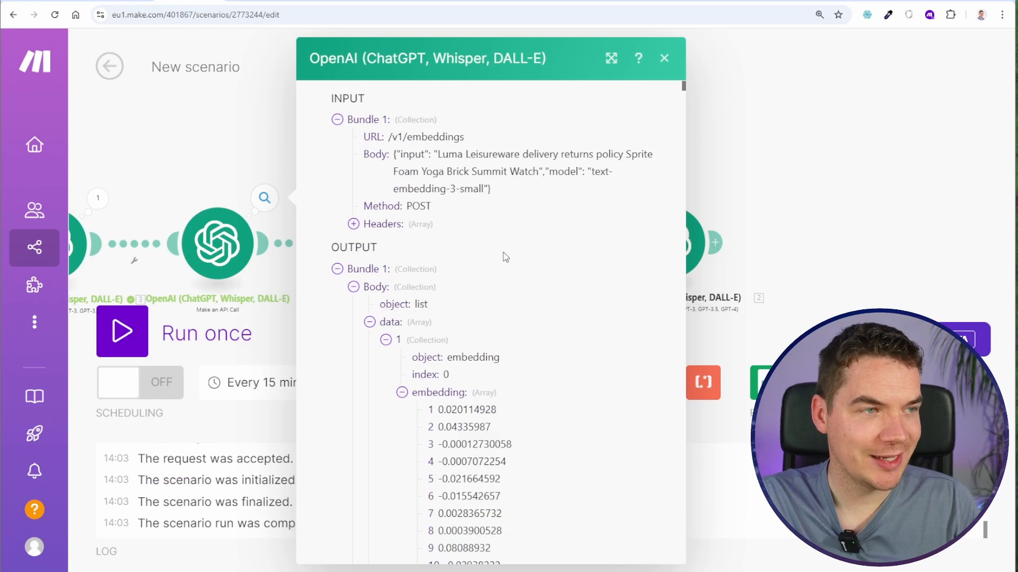
{"action": "left_click_drag", "start_coordinate": [451, 155], "coordinate": [525, 172]}
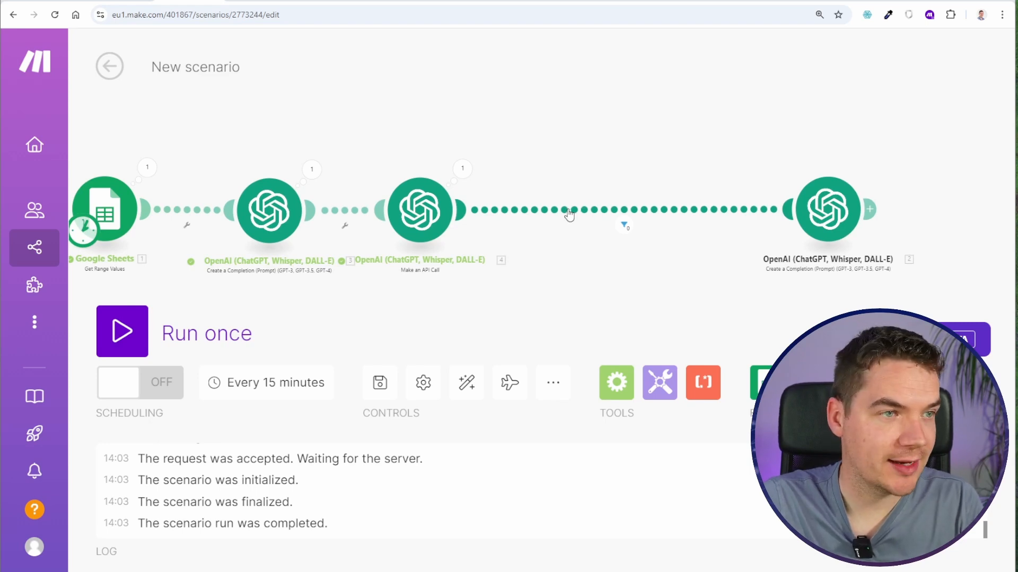
- Insert a Pinecone Query Vectors module between the API call and the final OpenAI completion module
{"action": "left_click", "coordinate": [565, 211]}
{"action": "left_click", "coordinate": [636, 339]}
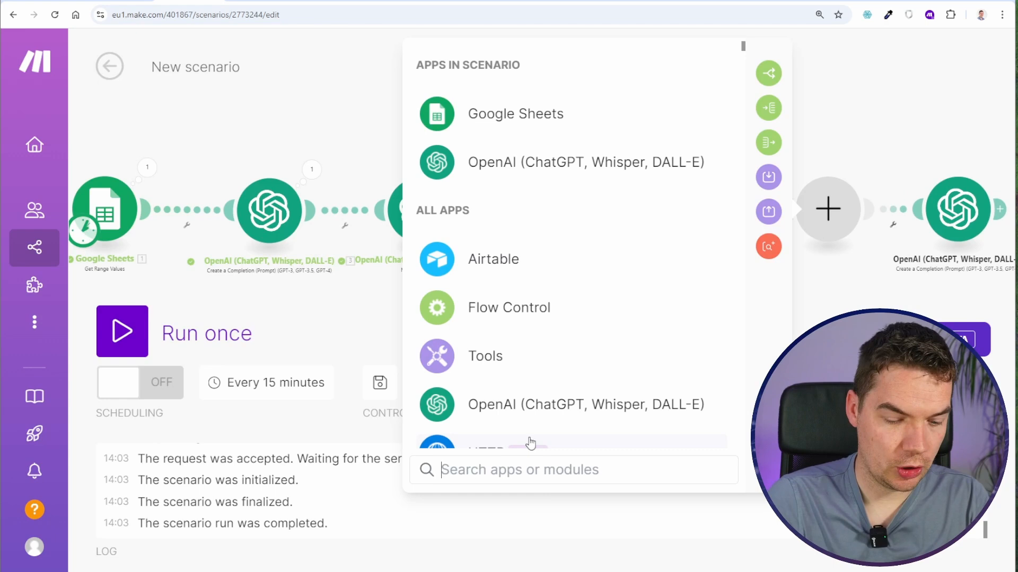
{"action": "type", "text": "pine"}
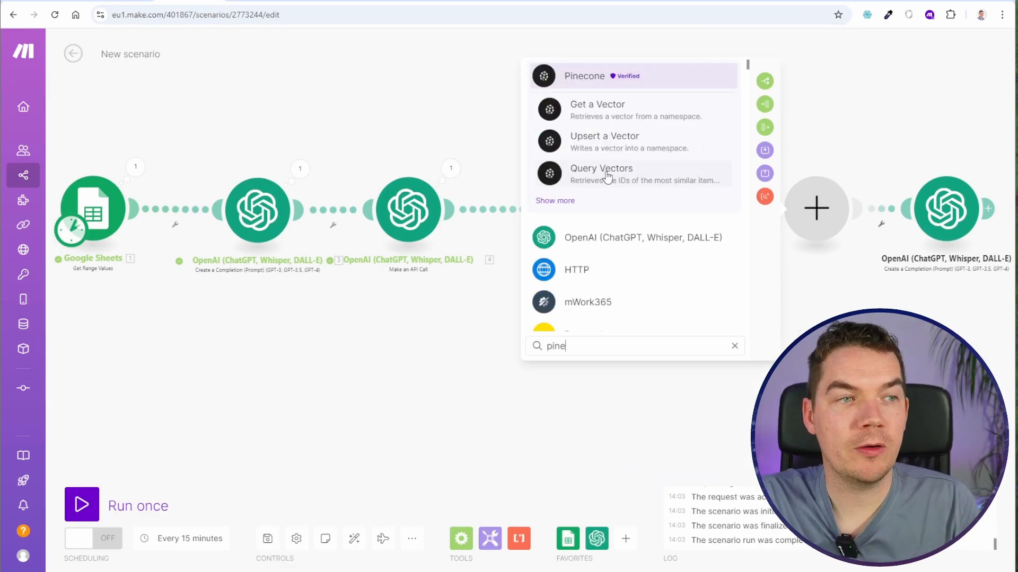
{"action": "left_click", "coordinate": [601, 170]}
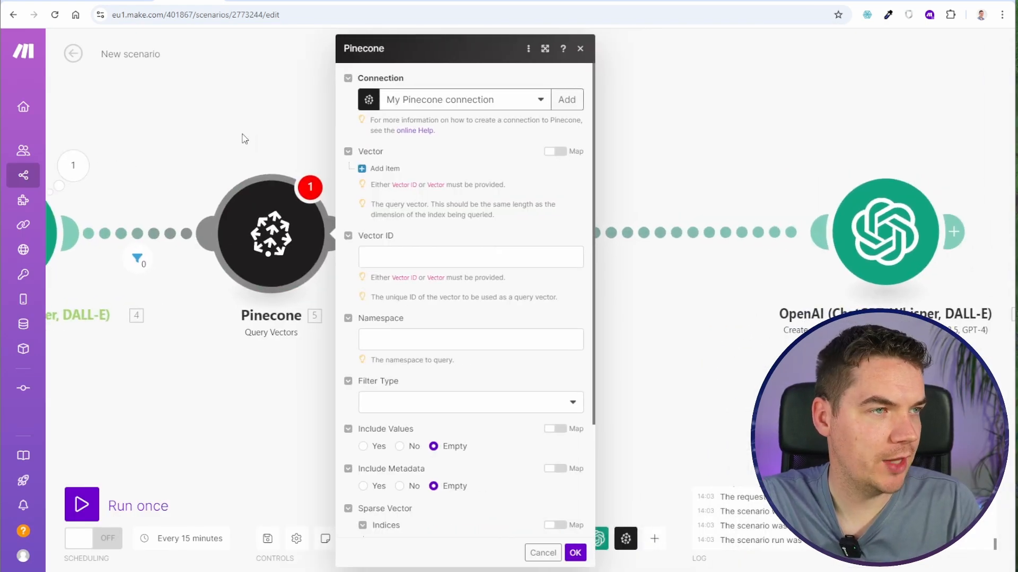
- Switch the query's Vector to mapping and map it to the embedding array from the API call's body data
{"action": "left_click", "coordinate": [384, 168]}
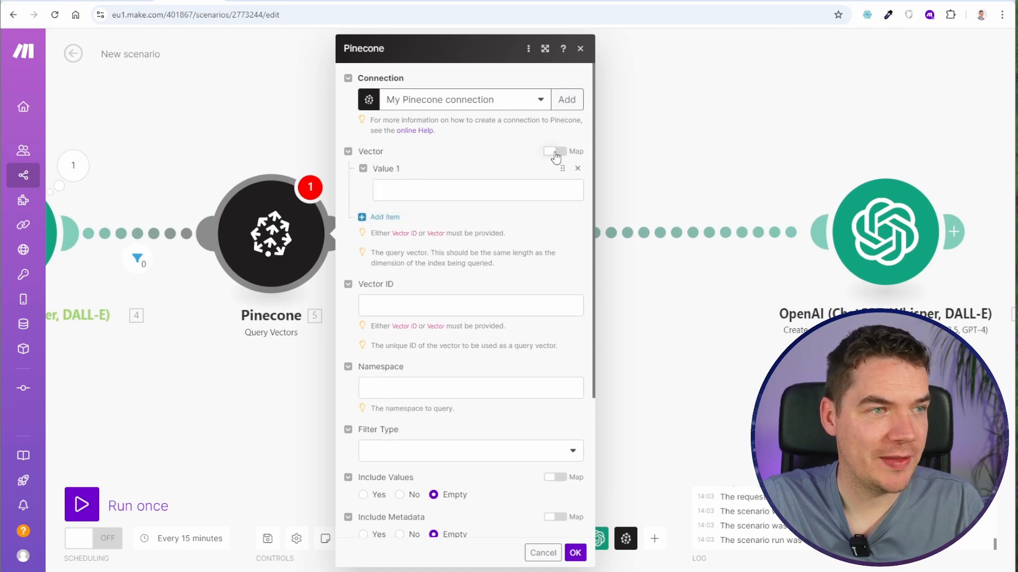
{"action": "left_click", "coordinate": [556, 152]}
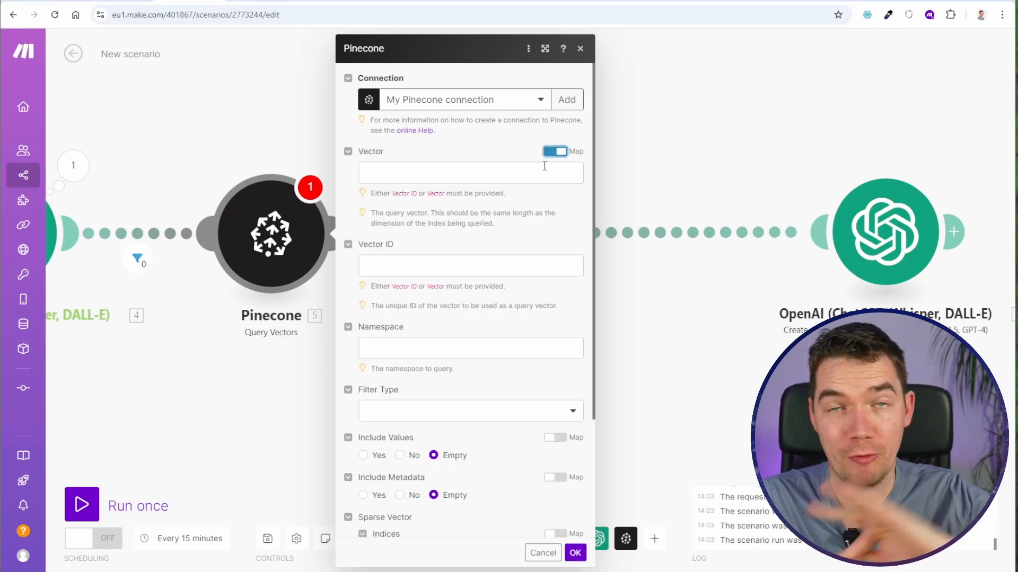
{"action": "left_click", "coordinate": [384, 170]}
{"action": "left_click", "coordinate": [607, 168]}
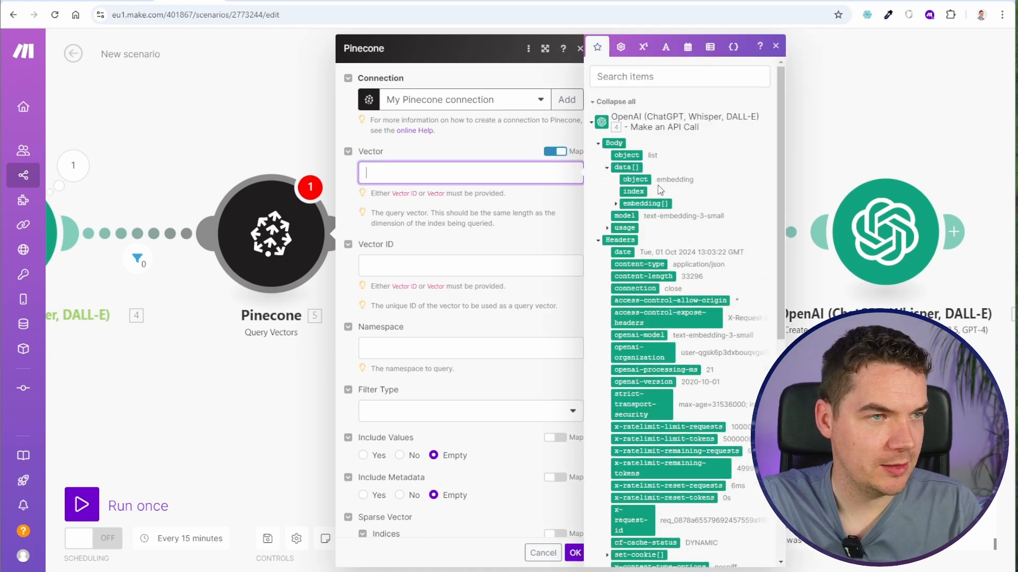
{"action": "left_click", "coordinate": [645, 202]}
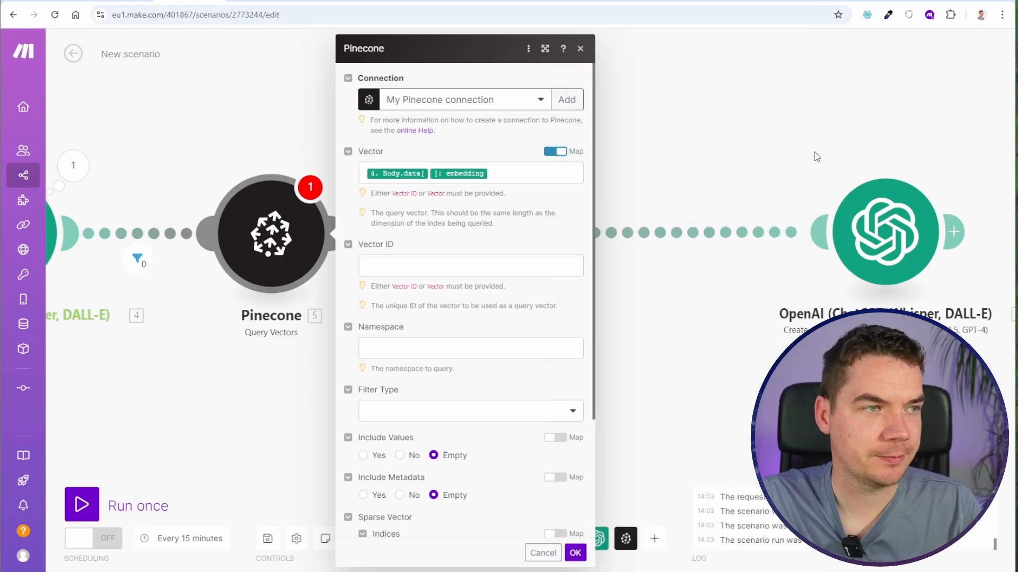
- Include metadata in the Pinecone query with a result limit of 4, and save the scenario
{"action": "scroll", "coordinate": [399, 413], "scroll_direction": "down", "scroll_amount": 2}
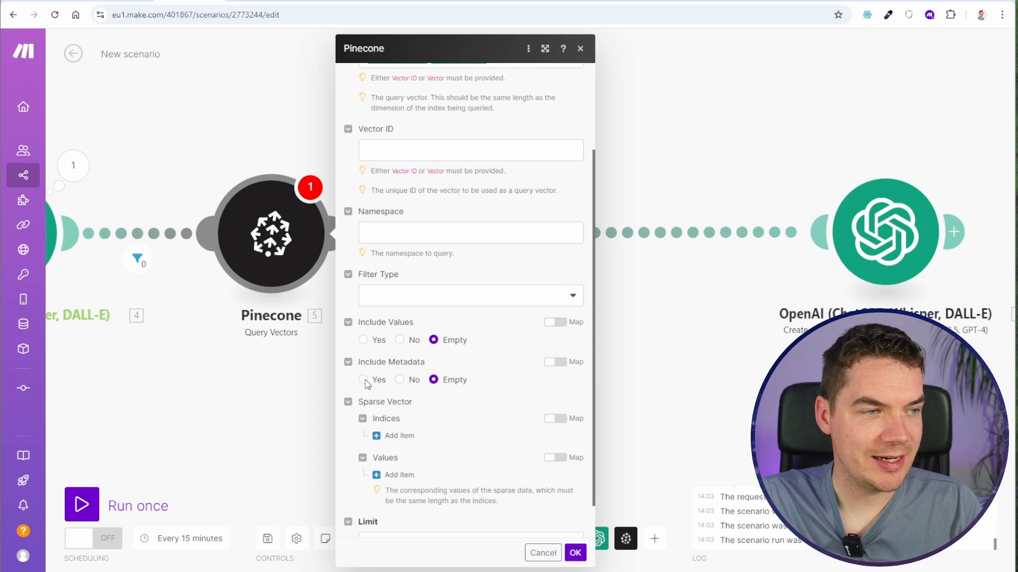
{"action": "left_click", "coordinate": [363, 380]}
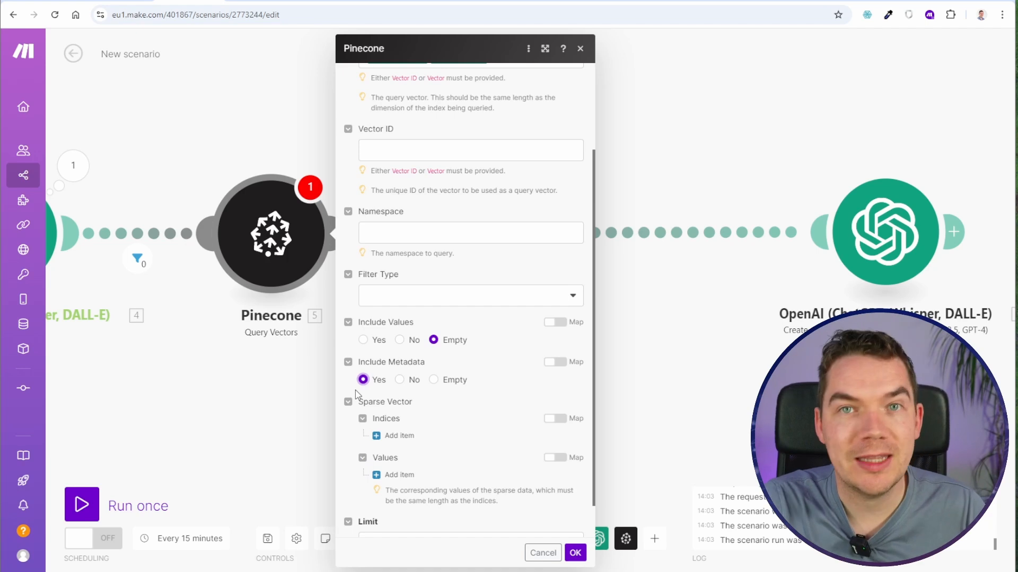
{"action": "scroll", "coordinate": [391, 392], "scroll_direction": "down", "scroll_amount": 1}
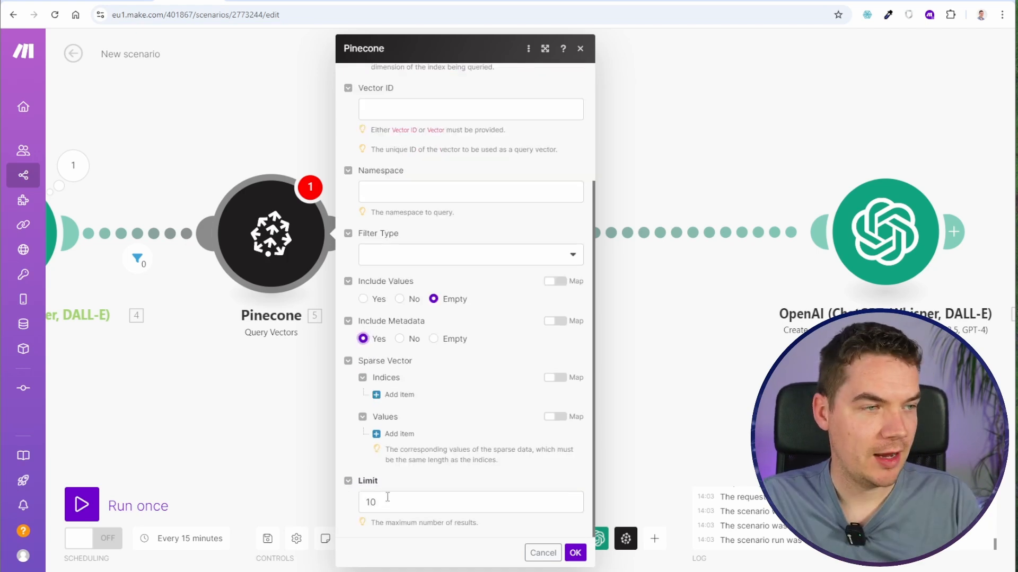
{"action": "left_click", "coordinate": [386, 501]}
{"action": "type", "text": "4"}
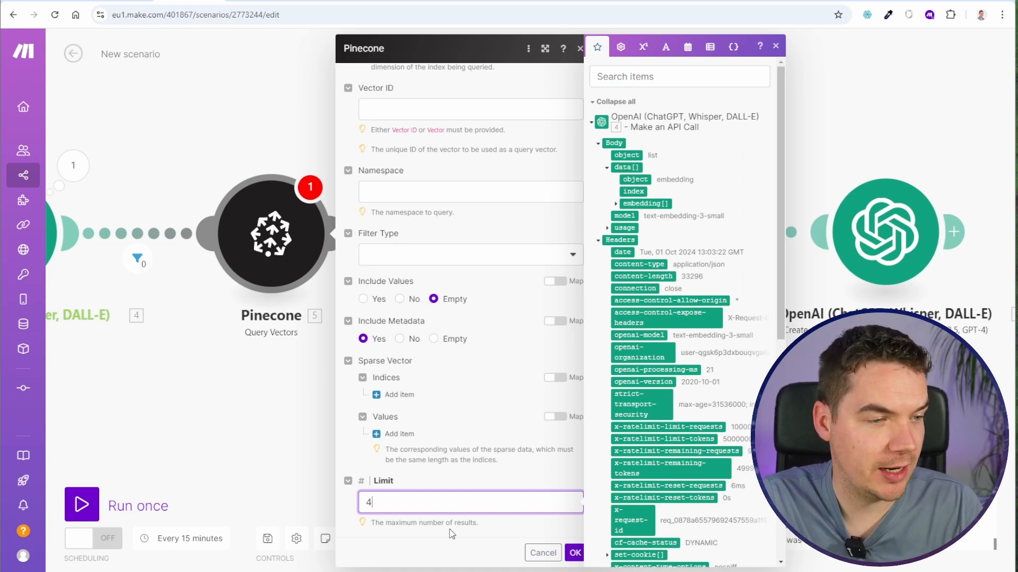
{"action": "key", "text": "Return"}
{"action": "left_click", "coordinate": [267, 538]}
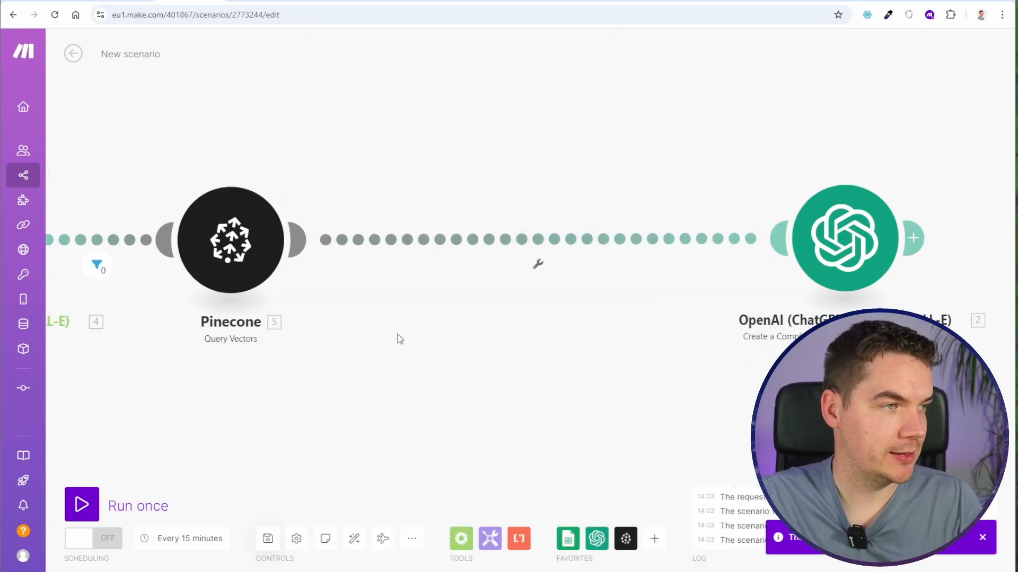
- Move the filter to just after the Pinecone module, run the scenario once and open the Pinecone output
{"action": "left_click", "coordinate": [124, 241]}
{"action": "left_click", "coordinate": [381, 236]}
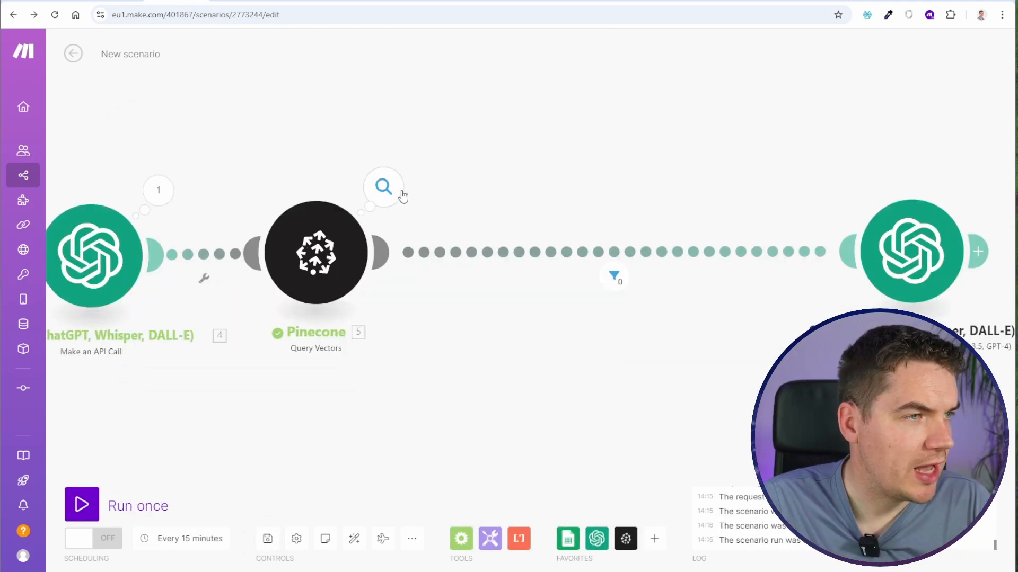
{"action": "left_click", "coordinate": [383, 186]}
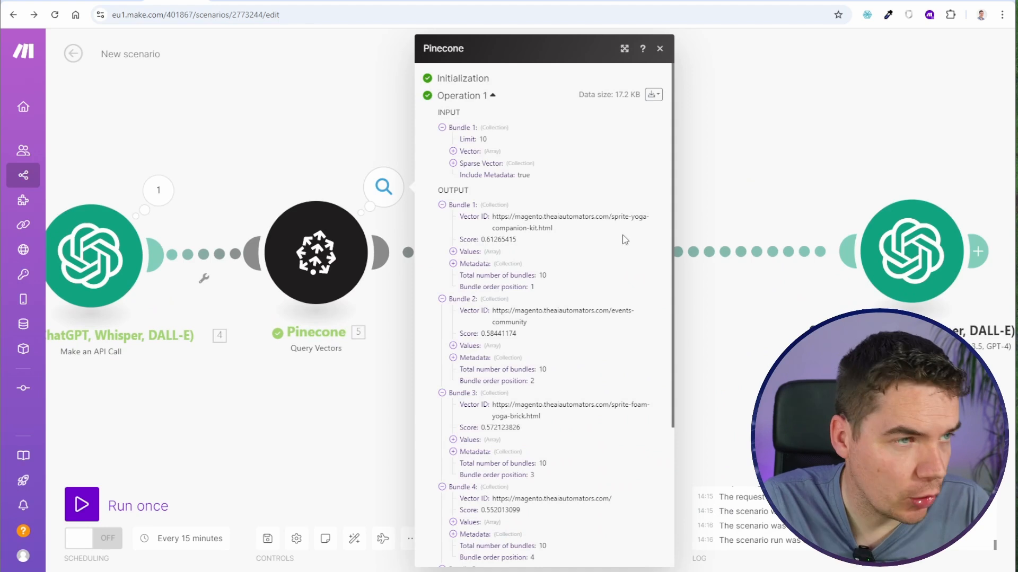
- Expand bundles 6 to 10 of the Pinecone output and review which pages were matched
{"action": "scroll", "coordinate": [612, 319], "scroll_direction": "down", "scroll_amount": 1}
{"action": "left_click_drag", "start_coordinate": [618, 347], "coordinate": [541, 359]}
{"action": "scroll", "coordinate": [577, 400], "scroll_direction": "down", "scroll_amount": 3}
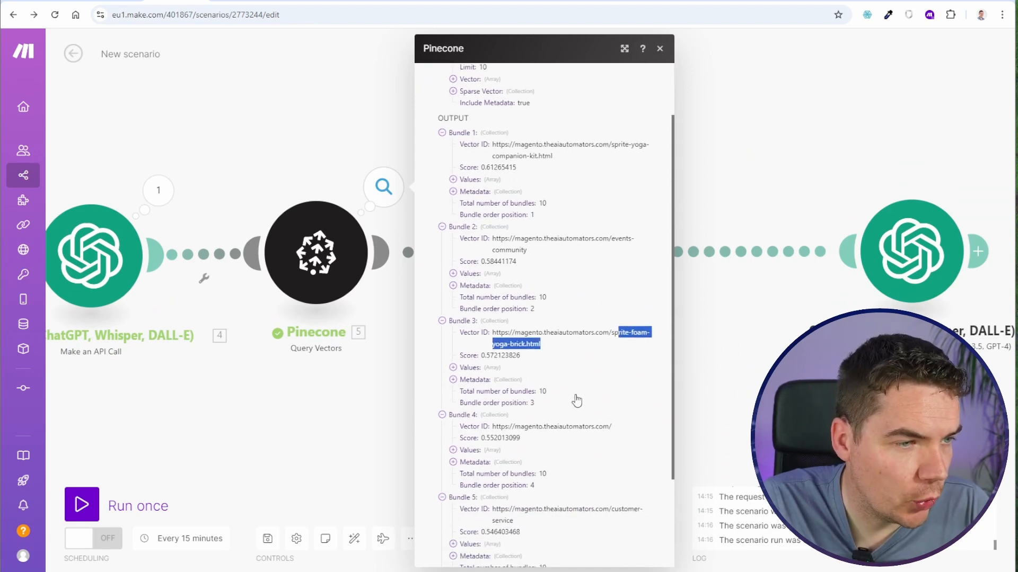
{"action": "left_click", "coordinate": [481, 519]}
{"action": "left_click", "coordinate": [479, 507]}
{"action": "left_click", "coordinate": [478, 495]}
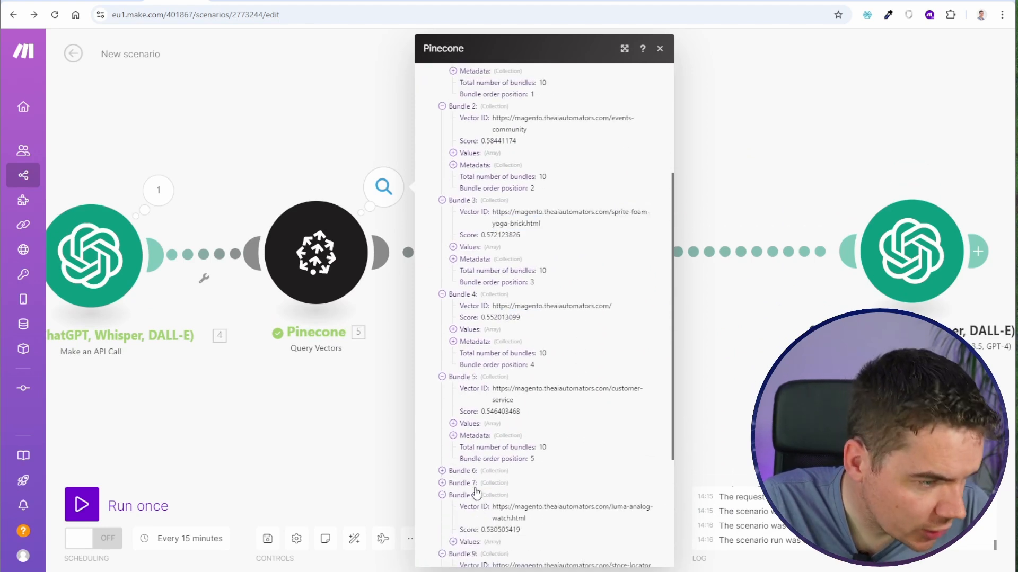
{"action": "left_click", "coordinate": [479, 483]}
{"action": "left_click", "coordinate": [479, 473]}
{"action": "scroll", "coordinate": [530, 424], "scroll_direction": "down", "scroll_amount": 2}
{"action": "left_click_drag", "start_coordinate": [618, 367], "coordinate": [616, 379]}
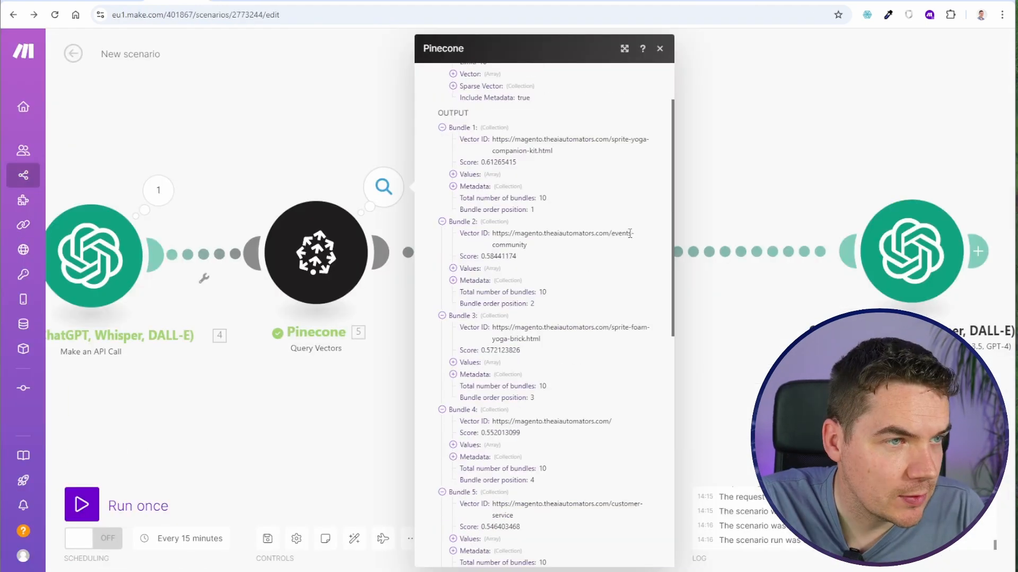
- Examine the vector IDs and scores of all returned Pinecone bundles for their relevance to the search term
{"action": "left_click_drag", "start_coordinate": [626, 229], "coordinate": [527, 241]}
{"action": "scroll", "coordinate": [606, 298], "scroll_direction": "down", "scroll_amount": 2}
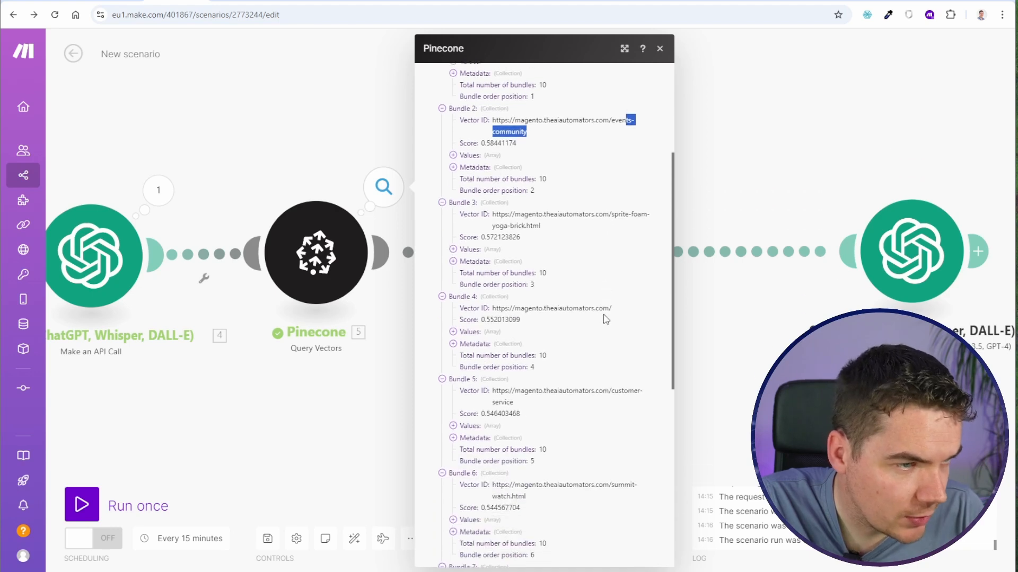
{"action": "scroll", "coordinate": [548, 317], "scroll_direction": "down", "scroll_amount": 3}
{"action": "left_click_drag", "start_coordinate": [634, 223], "coordinate": [532, 237]}
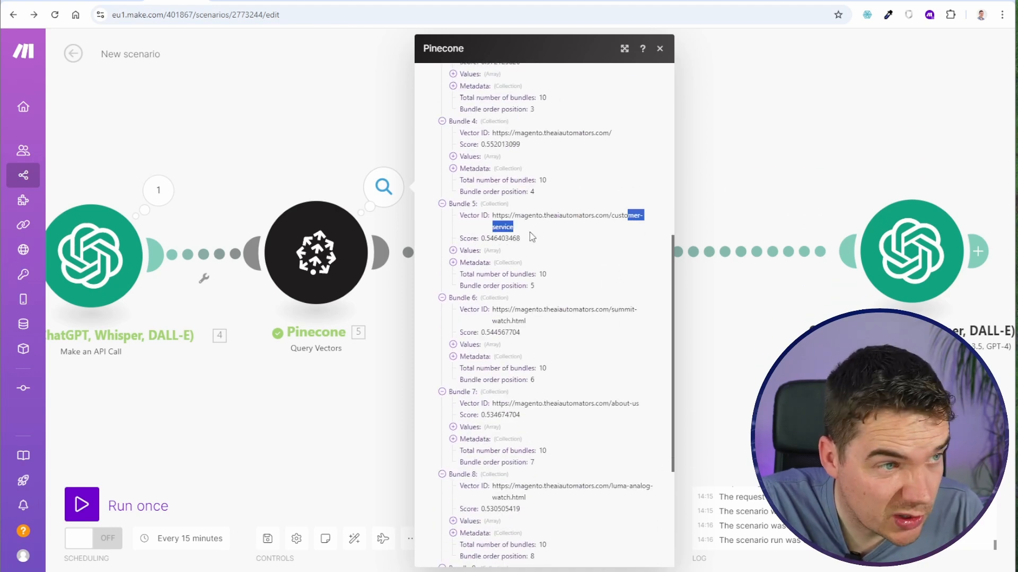
{"action": "scroll", "coordinate": [590, 345], "scroll_direction": "down", "scroll_amount": 4}
{"action": "left_click_drag", "start_coordinate": [614, 460], "coordinate": [616, 460]}
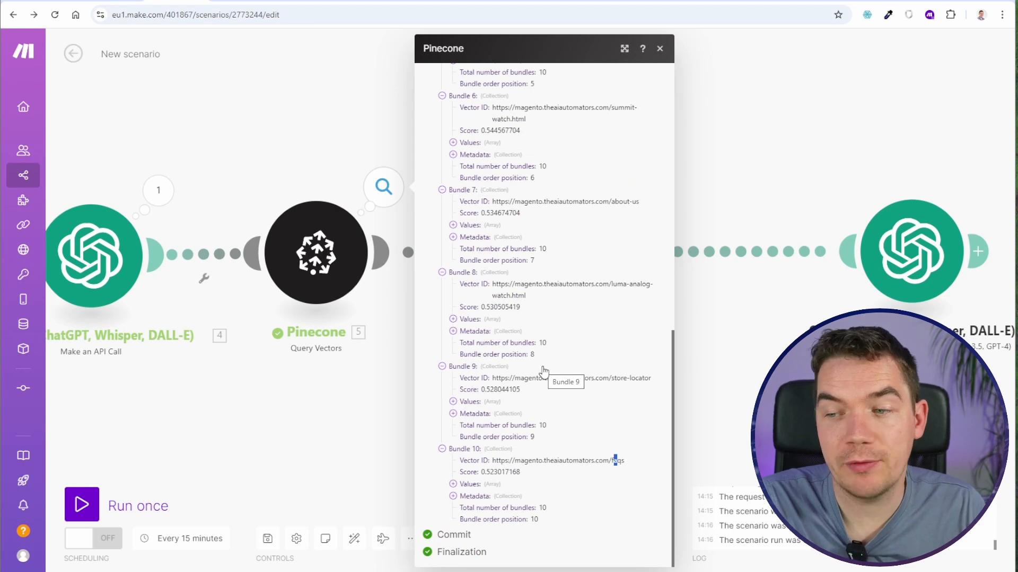
{"action": "scroll", "coordinate": [540, 384], "scroll_direction": "up", "scroll_amount": 6}
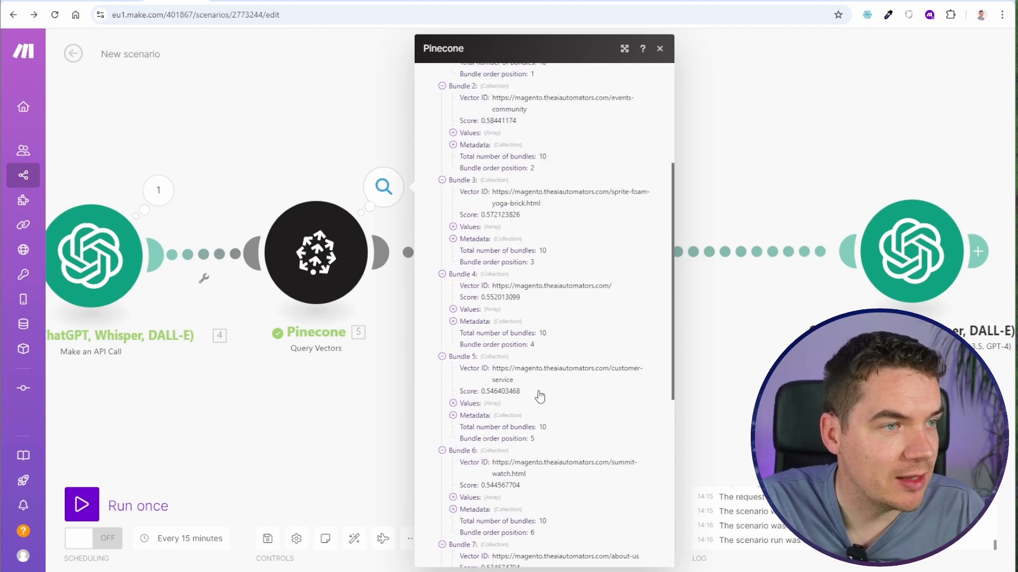
{"action": "scroll", "coordinate": [540, 396], "scroll_direction": "up", "scroll_amount": 3}
{"action": "scroll", "coordinate": [539, 394], "scroll_direction": "up", "scroll_amount": 1}
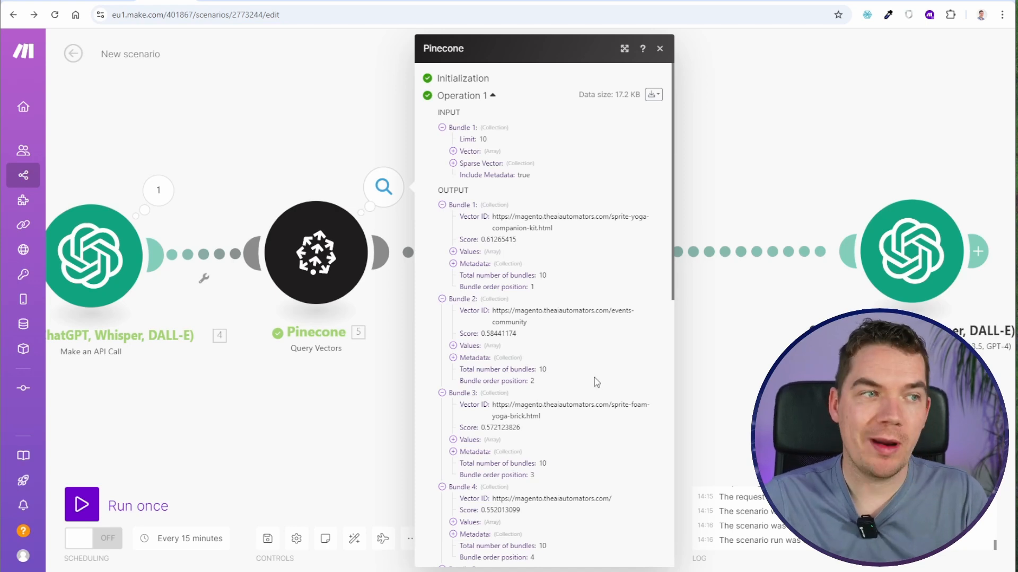
{"action": "scroll", "coordinate": [588, 392], "scroll_direction": "down", "scroll_amount": 10}
{"action": "scroll", "coordinate": [581, 400], "scroll_direction": "up", "scroll_amount": 8}
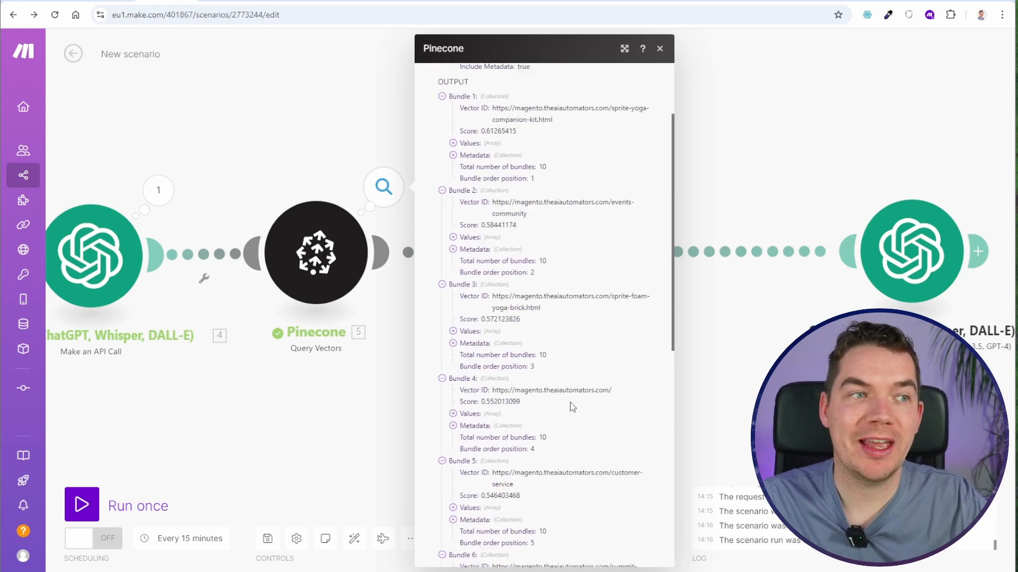
{"action": "scroll", "coordinate": [573, 407], "scroll_direction": "up", "scroll_amount": 2}
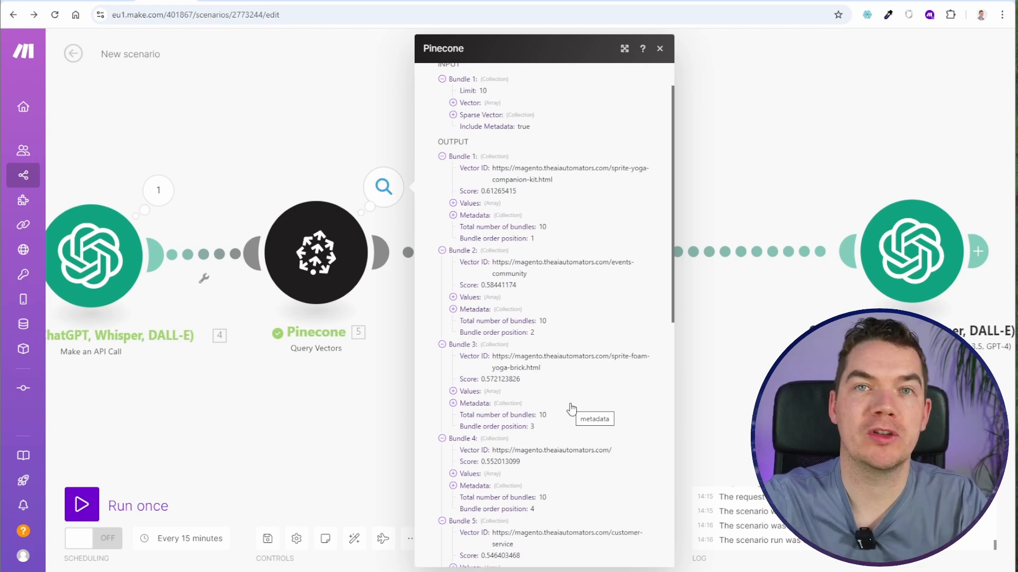
- Reopen the Pinecone module's output and review the list of returned bundles
{"action": "left_click", "coordinate": [738, 406]}
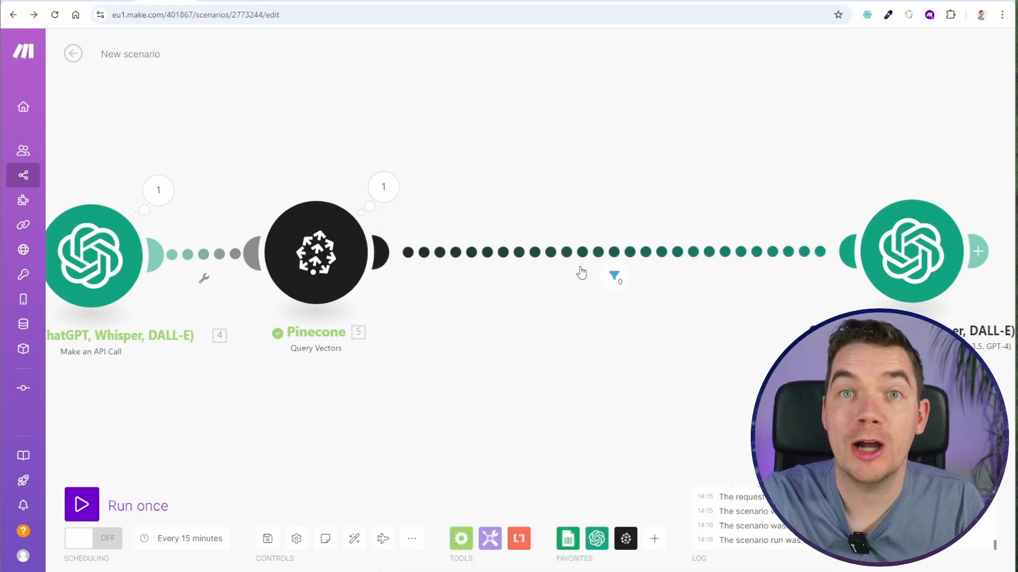
{"action": "left_click", "coordinate": [496, 254]}
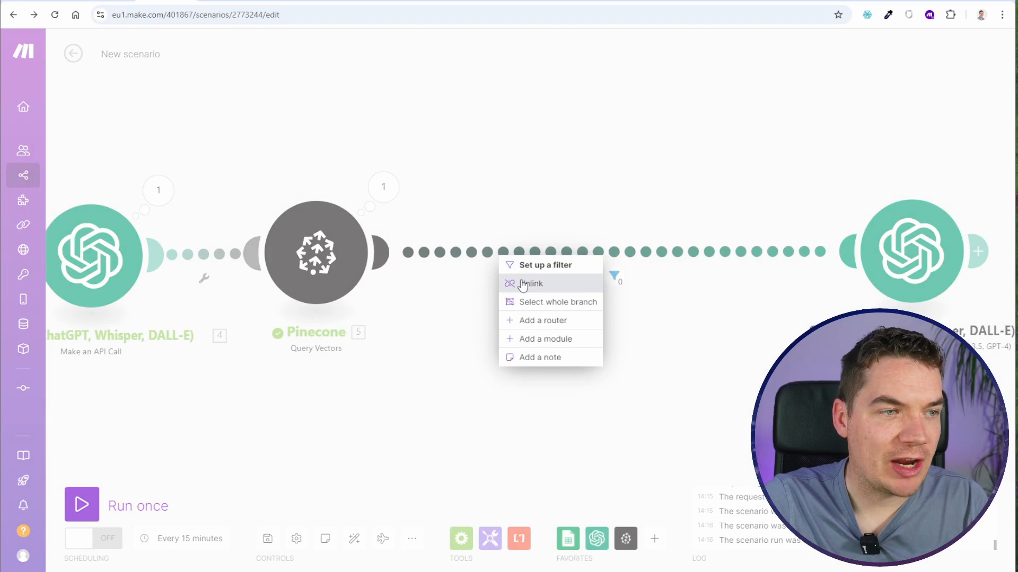
{"action": "left_click", "coordinate": [384, 188]}
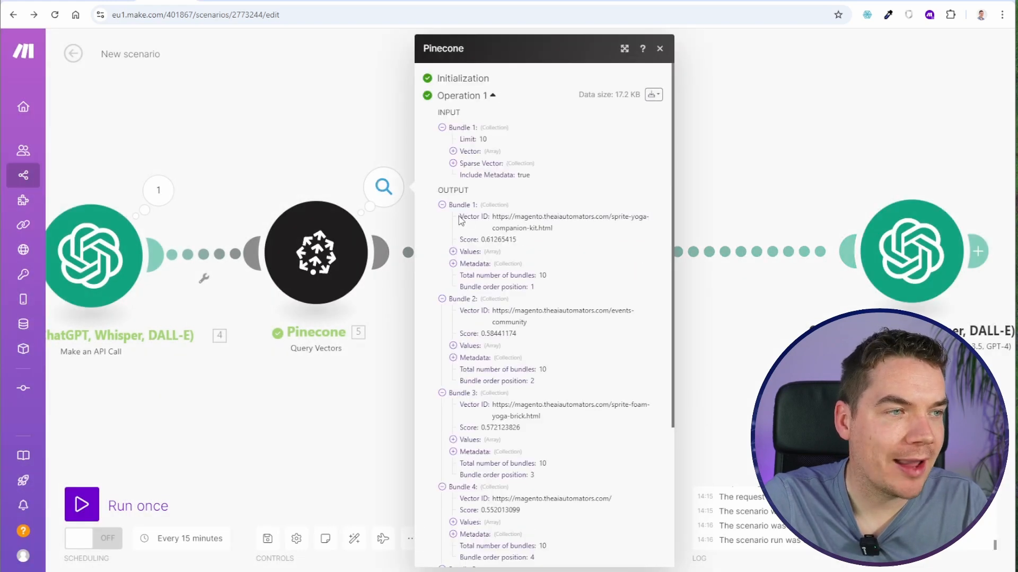
{"action": "scroll", "coordinate": [475, 337], "scroll_direction": "down", "scroll_amount": 4}
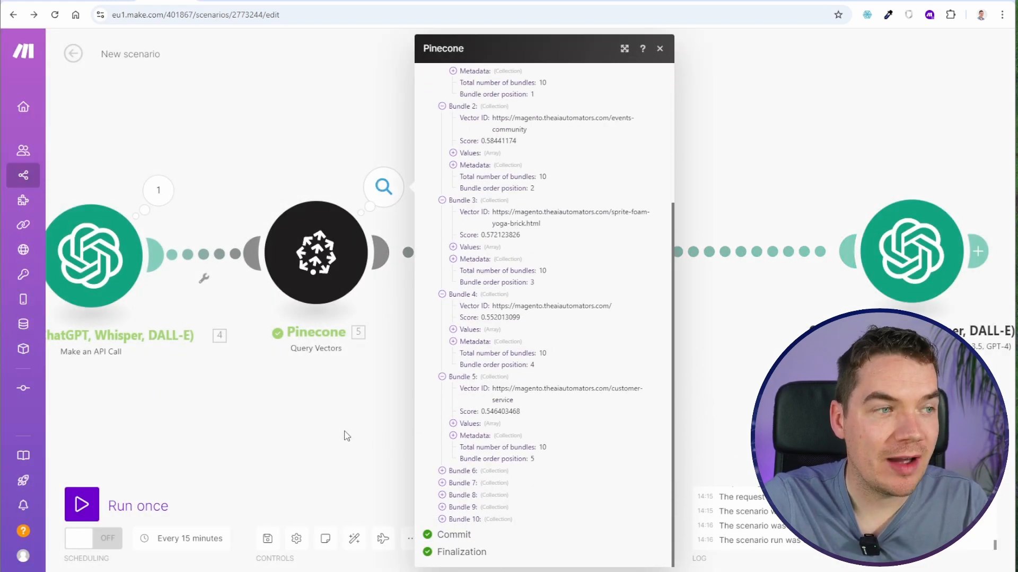
{"action": "left_click", "coordinate": [346, 435]}
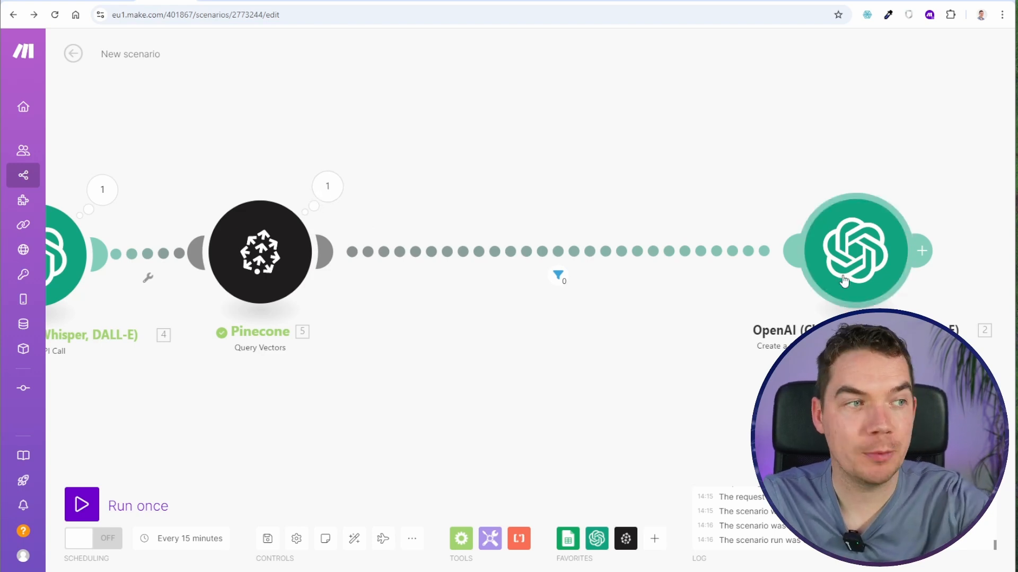
- Insert an Array aggregator between Pinecone and OpenAI, with Pinecone - Query Vectors as its source module
{"action": "right_click", "coordinate": [439, 252]}
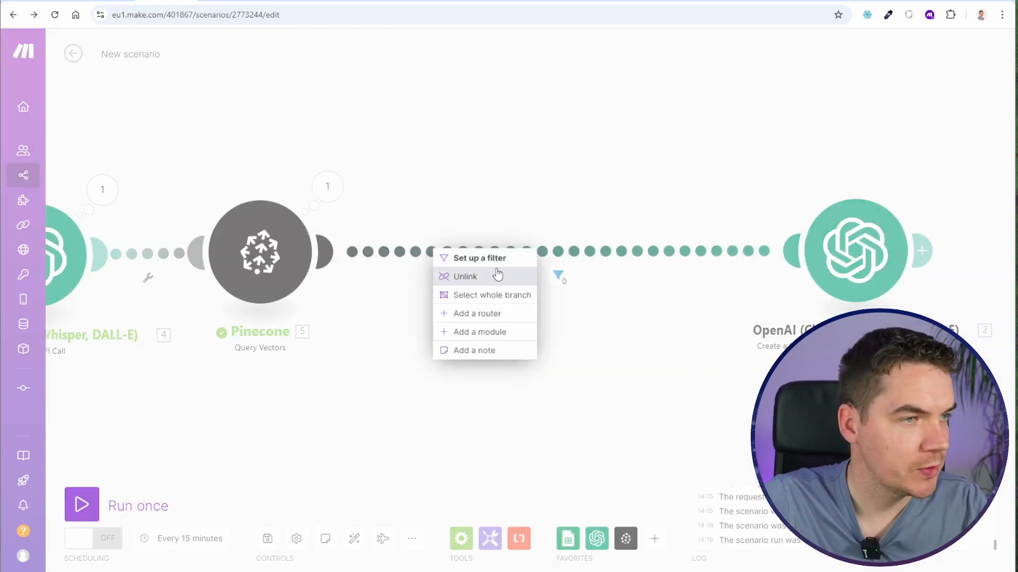
{"action": "left_click", "coordinate": [491, 330]}
{"action": "left_click", "coordinate": [816, 312]}
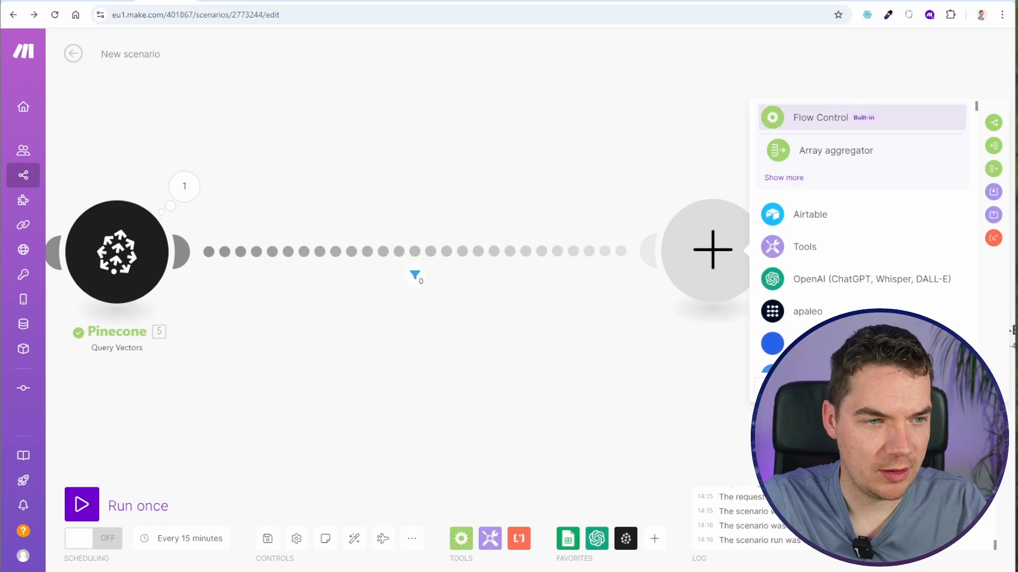
{"action": "left_click", "coordinate": [850, 150]}
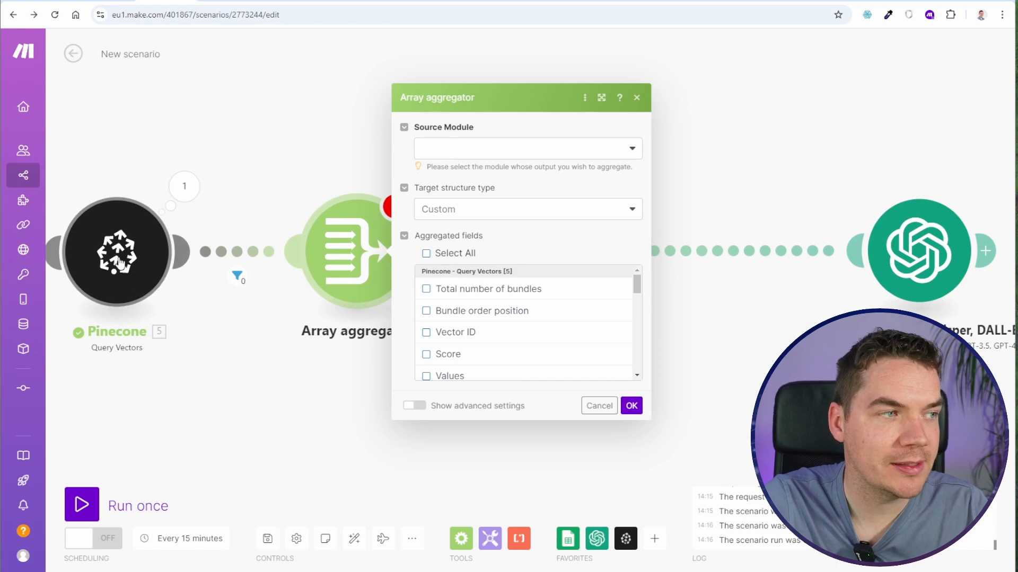
{"action": "left_click", "coordinate": [428, 150]}
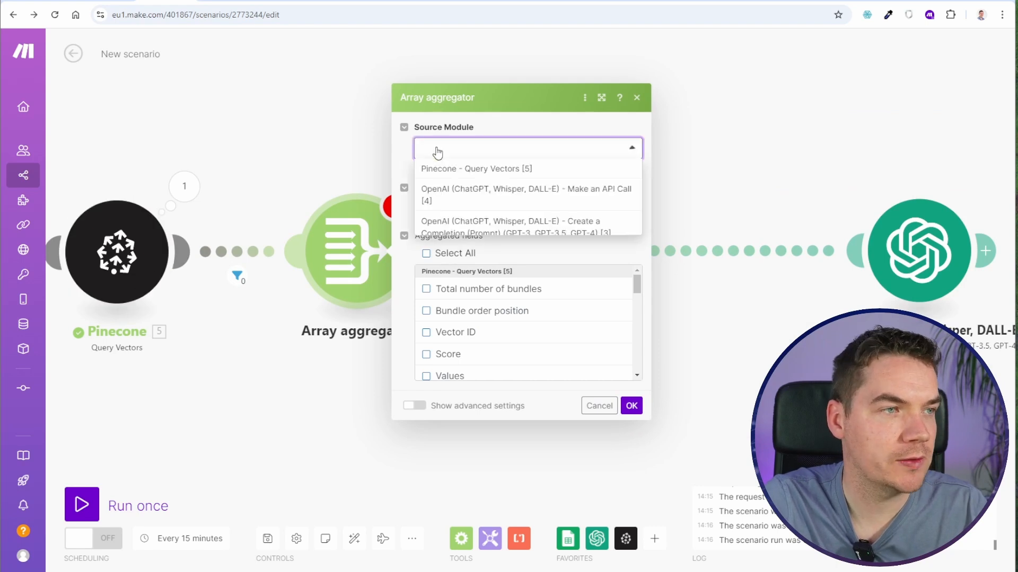
{"action": "left_click", "coordinate": [468, 170]}
- Include Vector ID and Metadata in the Array aggregator's aggregated fields and save its settings
{"action": "left_click", "coordinate": [449, 338]}
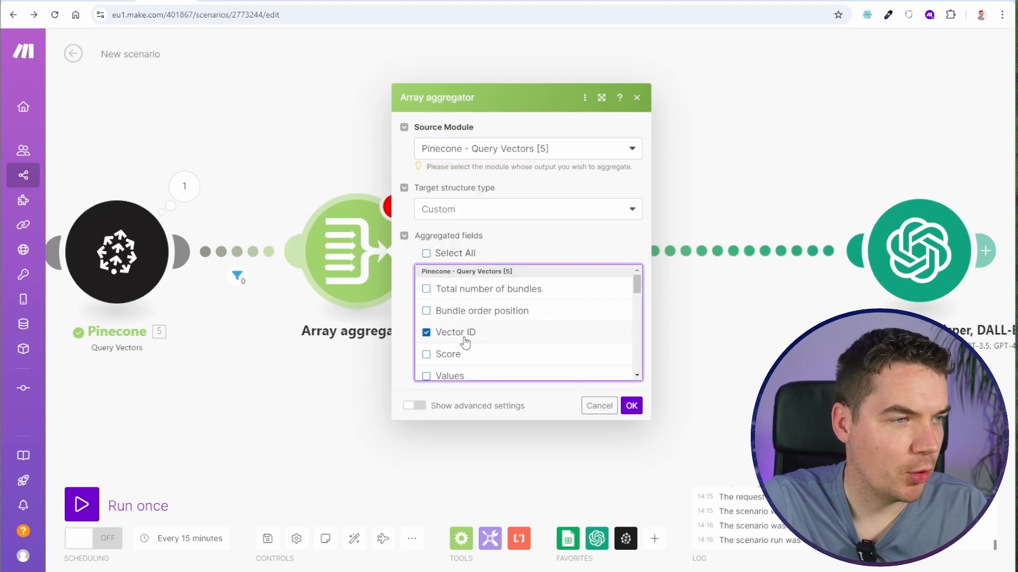
{"action": "scroll", "coordinate": [459, 335], "scroll_direction": "down", "scroll_amount": 2}
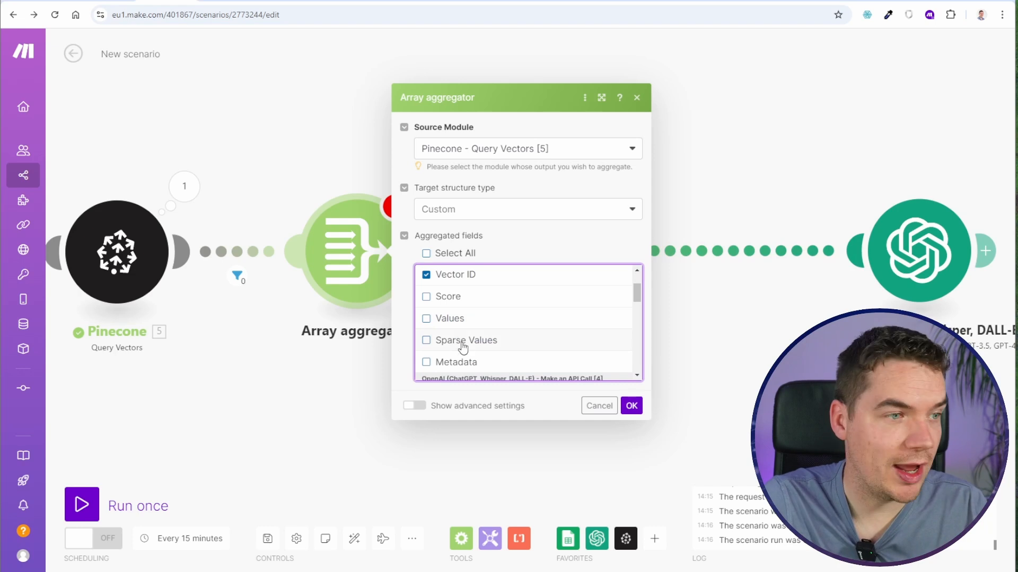
{"action": "left_click", "coordinate": [460, 365]}
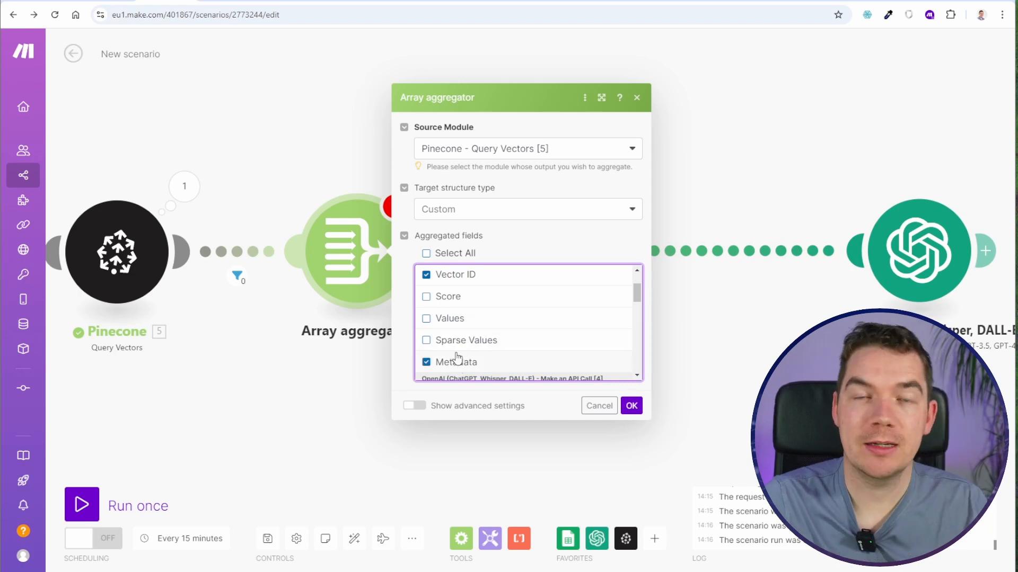
{"action": "scroll", "coordinate": [495, 346], "scroll_direction": "down", "scroll_amount": 1}
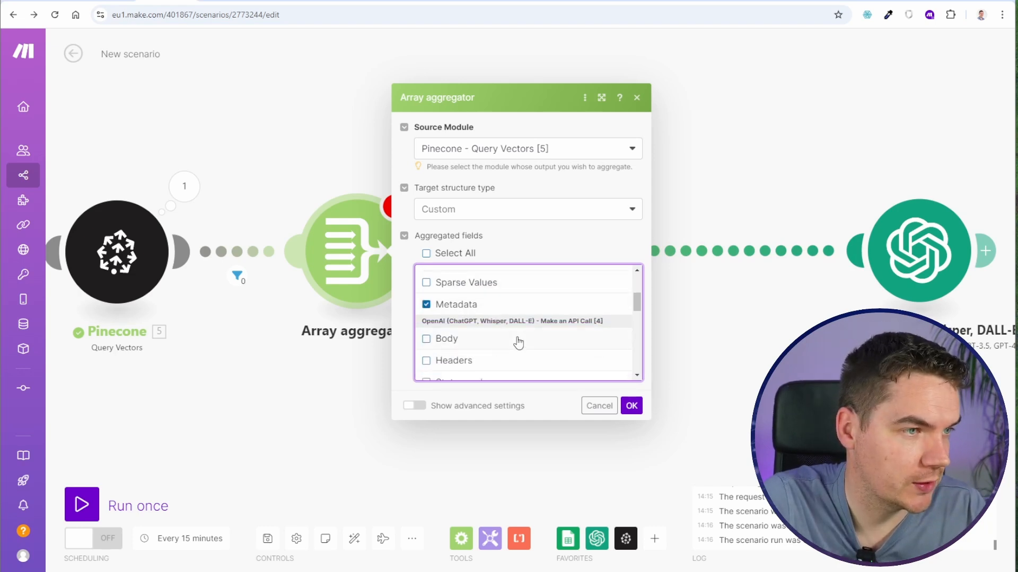
{"action": "left_click", "coordinate": [630, 404]}
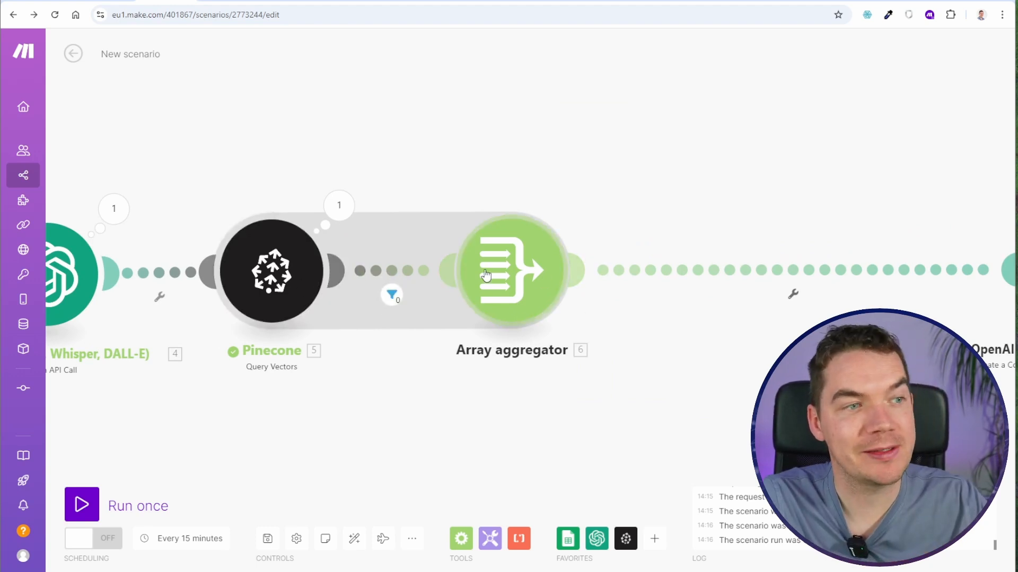
- Insert a Transform to JSON module after the Array aggregator, mapping the aggregator's Array[] as its object
{"action": "left_click_drag", "start_coordinate": [679, 327], "coordinate": [501, 317]}
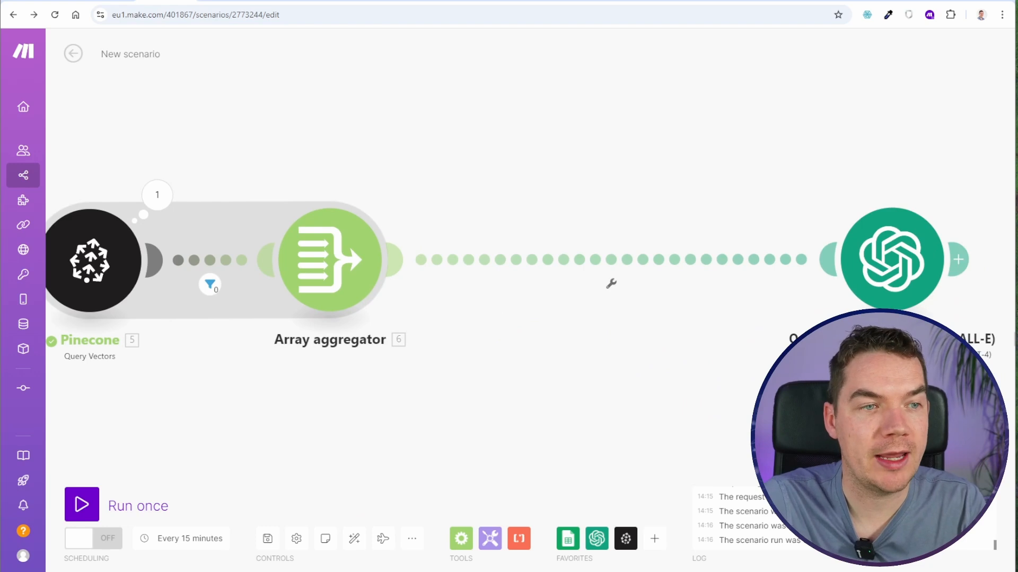
{"action": "right_click", "coordinate": [487, 271]}
{"action": "left_click", "coordinate": [555, 369]}
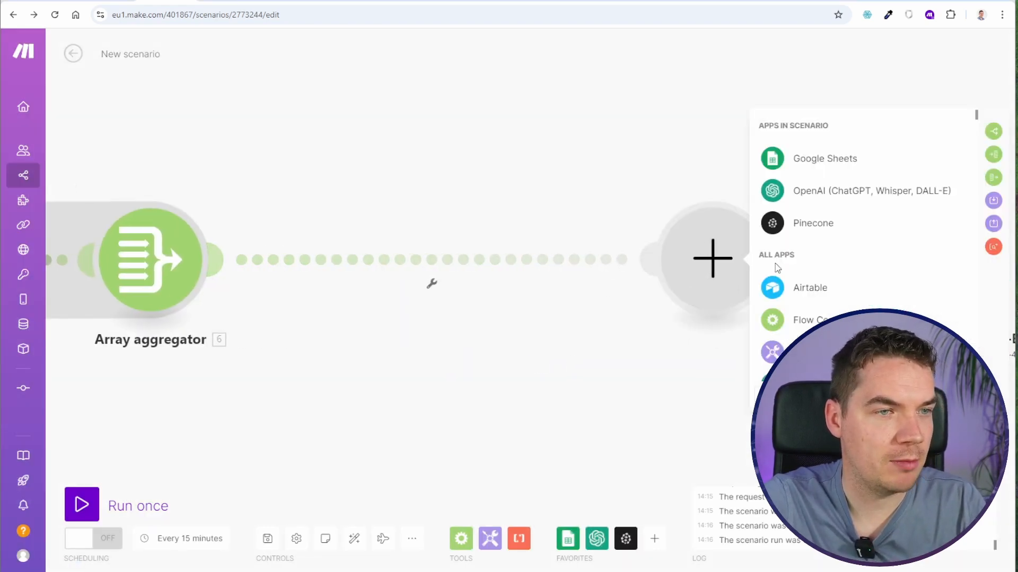
{"action": "type", "text": "json"}
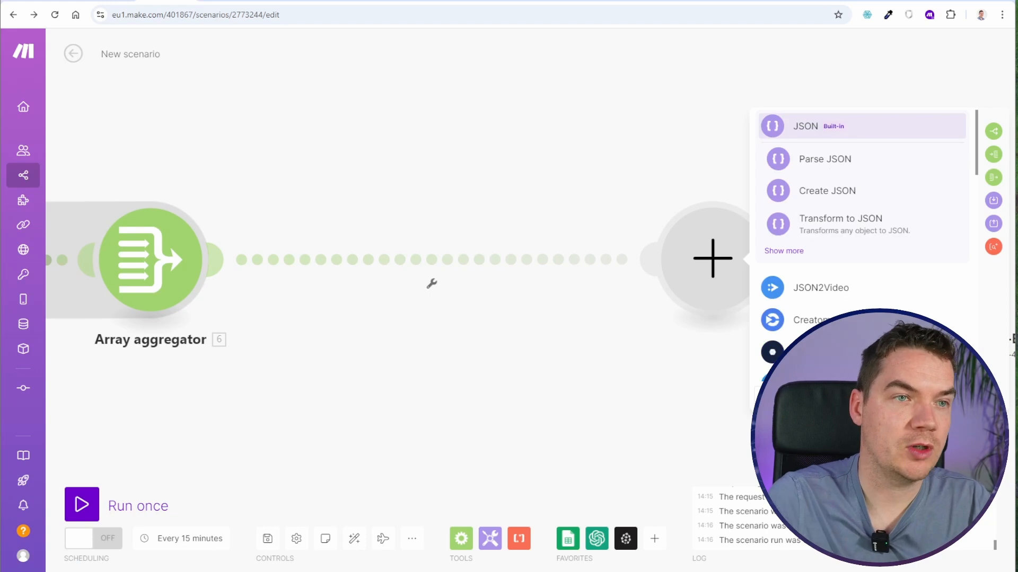
{"action": "left_click", "coordinate": [841, 225]}
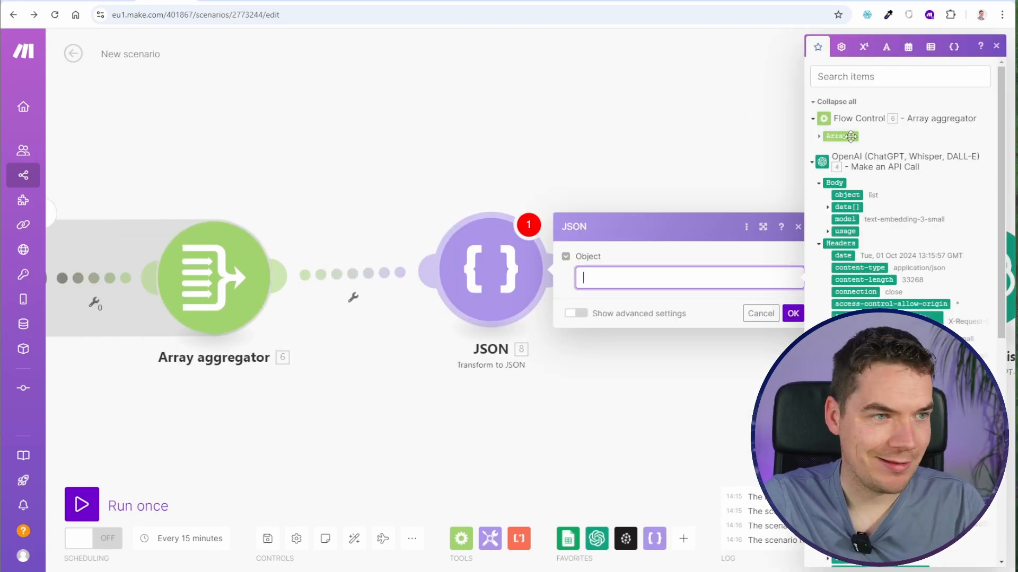
{"action": "left_click_drag", "start_coordinate": [842, 137], "coordinate": [636, 278]}
{"action": "left_click", "coordinate": [793, 313]}
- Set up a filter between the JSON and OpenAI modules with an Equal to condition comparing against 0
{"action": "left_click_drag", "start_coordinate": [718, 352], "coordinate": [539, 360]}
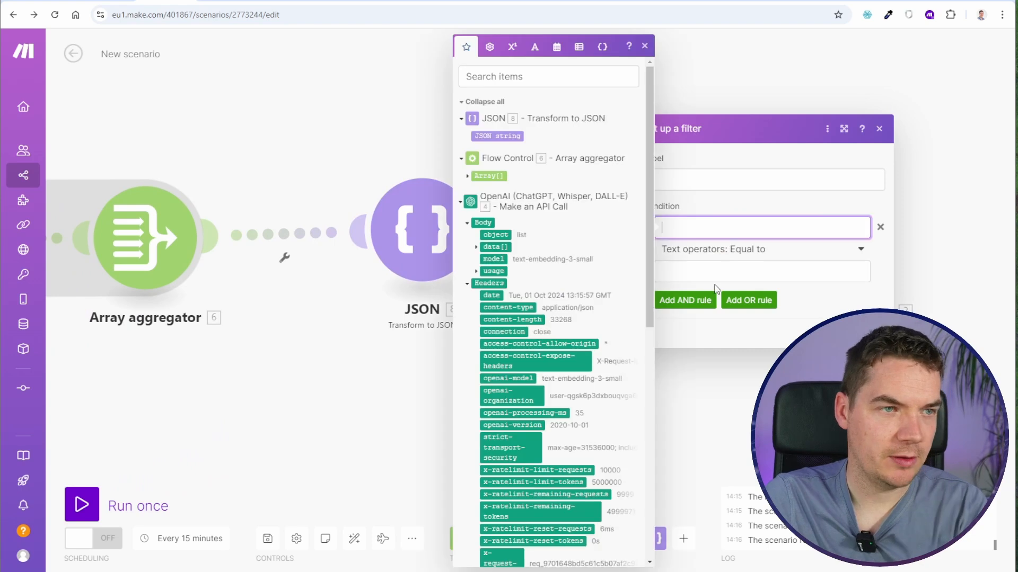
{"action": "left_click", "coordinate": [764, 271]}
{"action": "type", "text": "0"}
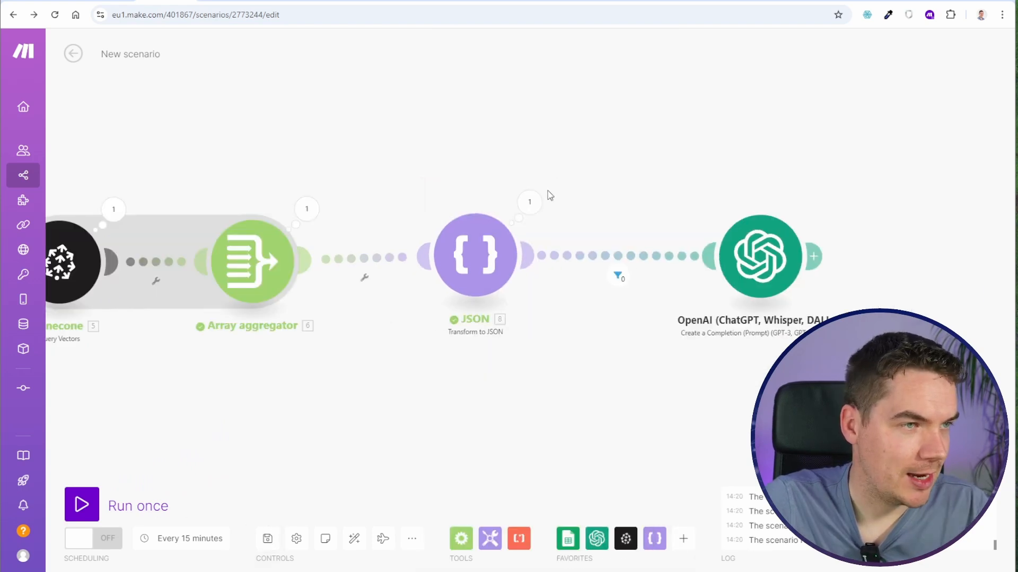
- Open the JSON module's run output, expand the JSON string and examine the page content it contains
{"action": "left_click", "coordinate": [529, 202]}
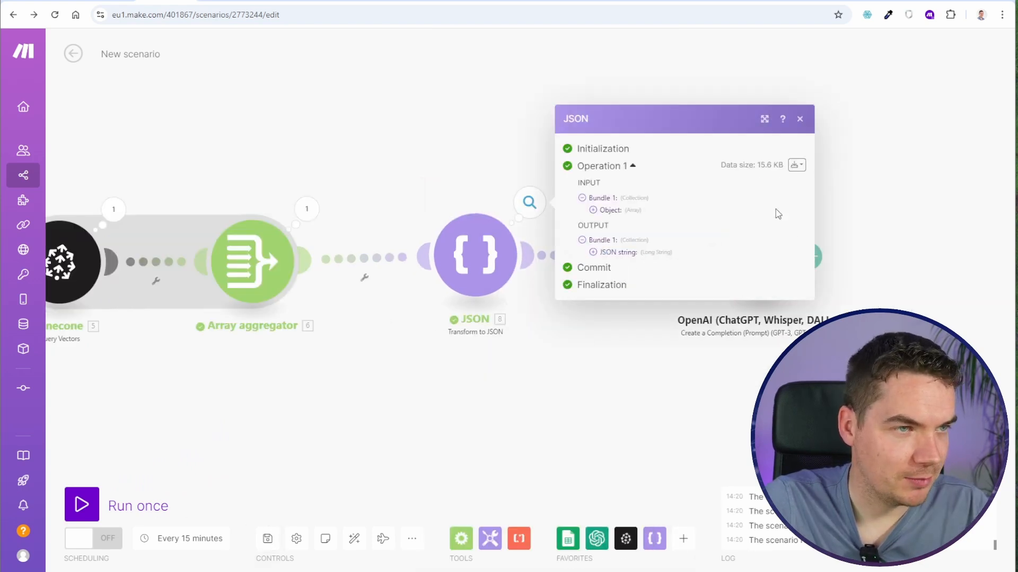
{"action": "left_click", "coordinate": [615, 252]}
{"action": "left_click_drag", "start_coordinate": [622, 198], "coordinate": [695, 461]}
{"action": "left_click", "coordinate": [509, 399]}
{"action": "left_click_drag", "start_coordinate": [342, 411], "coordinate": [469, 381]}
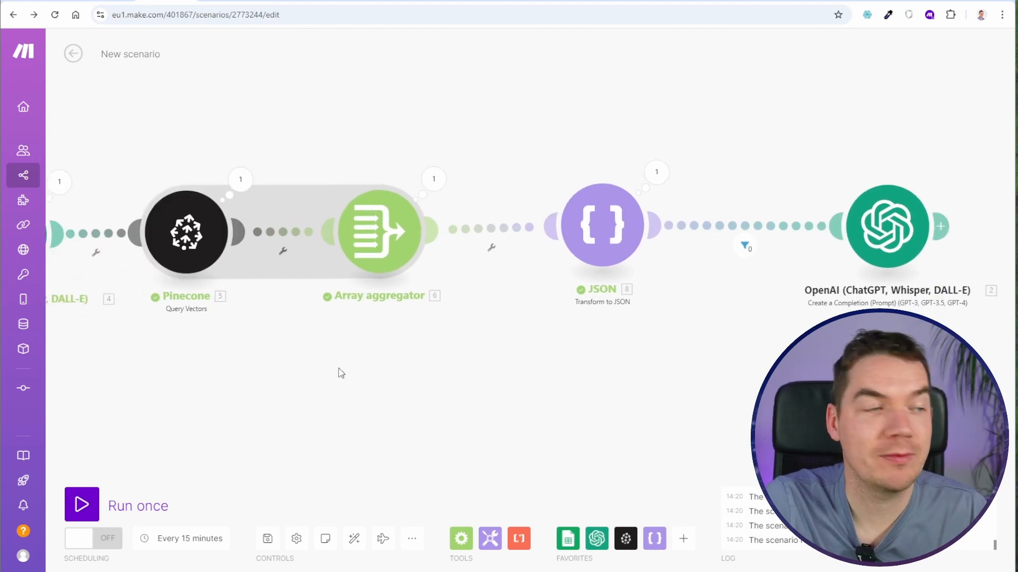
{"action": "left_click_drag", "start_coordinate": [569, 380], "coordinate": [434, 403]}
{"action": "left_click", "coordinate": [522, 196]}
{"action": "scroll", "coordinate": [659, 287], "scroll_direction": "down", "scroll_amount": 13}
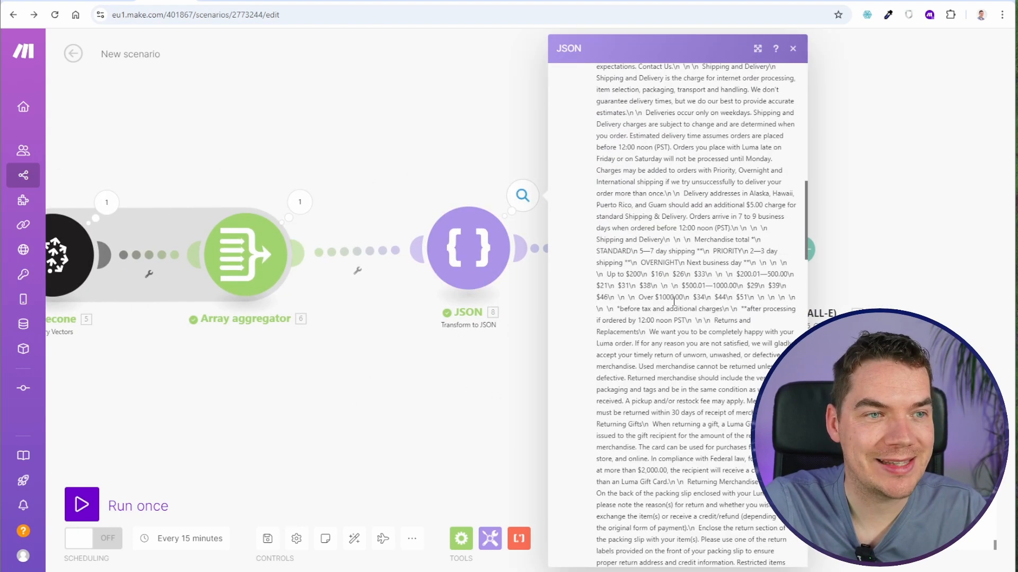
{"action": "scroll", "coordinate": [674, 301], "scroll_direction": "down", "scroll_amount": 15}
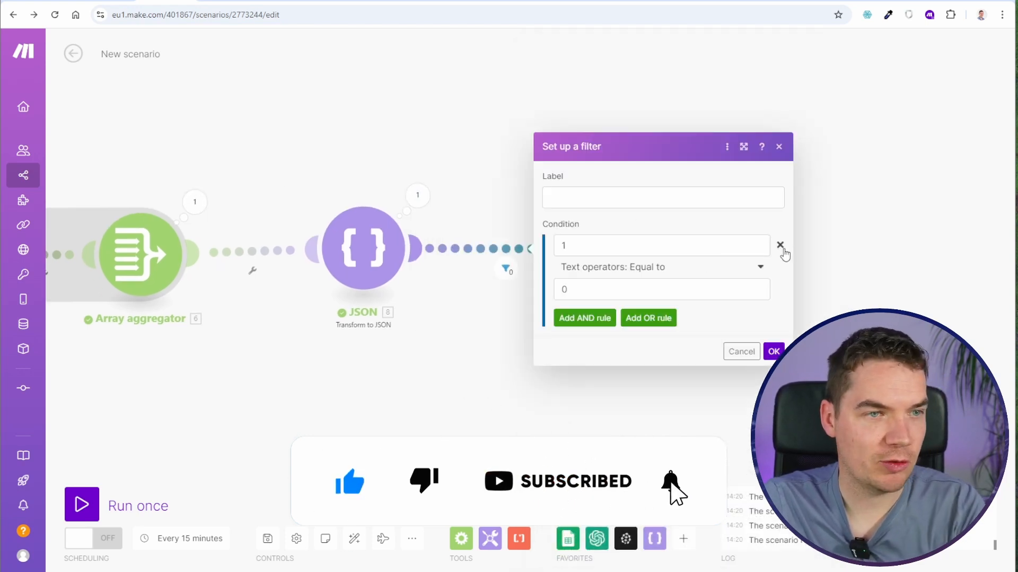
- Close the JSON output and remove the filter between the JSON and OpenAI modules
{"action": "left_click", "coordinate": [778, 245]}
{"action": "left_click", "coordinate": [772, 276]}
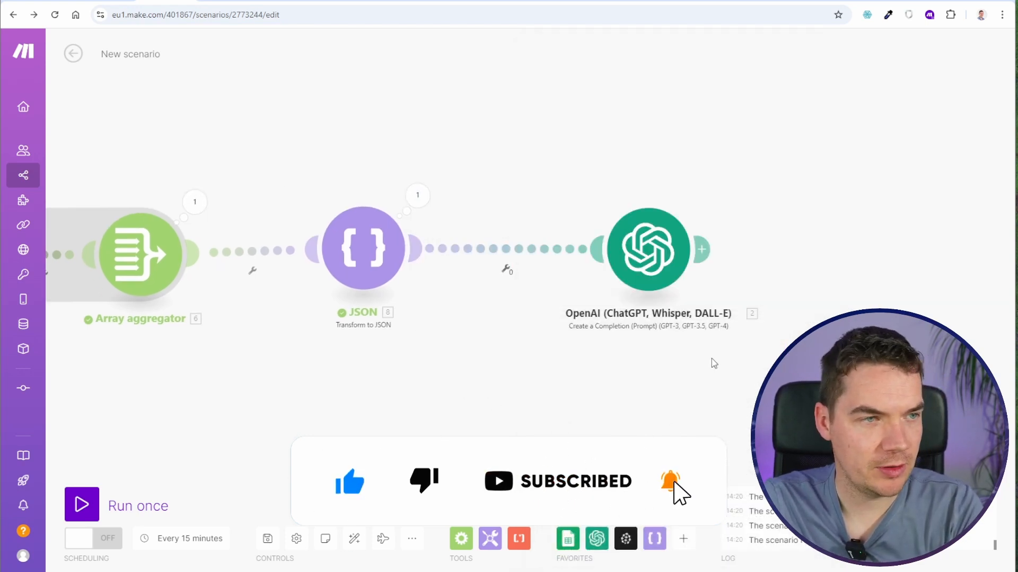
- Extend the OpenAI system message with ", while using the following information to ground the article in facts about the online store."
{"action": "left_click_drag", "start_coordinate": [714, 363], "coordinate": [536, 373]}
{"action": "left_click", "coordinate": [471, 261]}
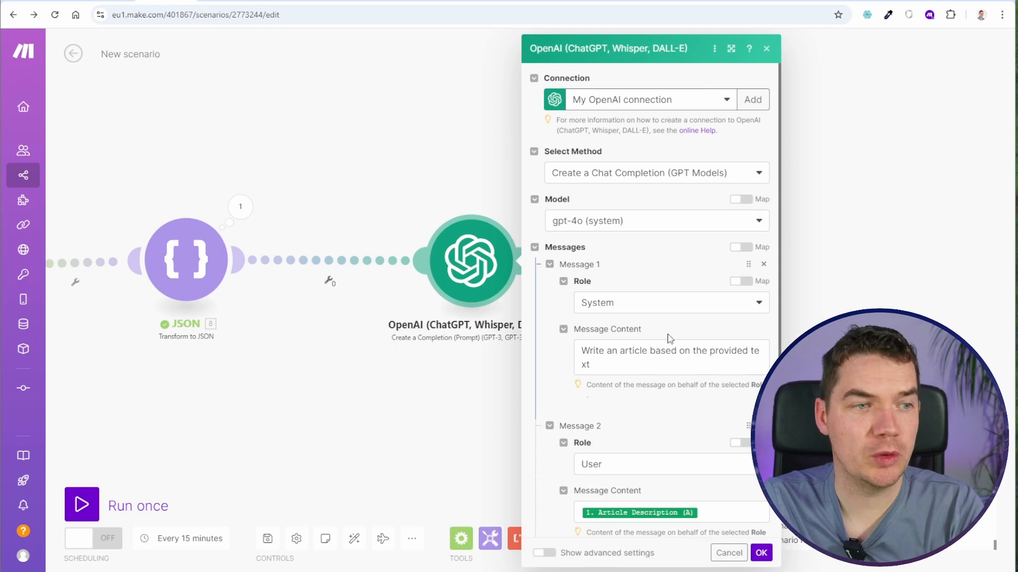
{"action": "left_click", "coordinate": [620, 367]}
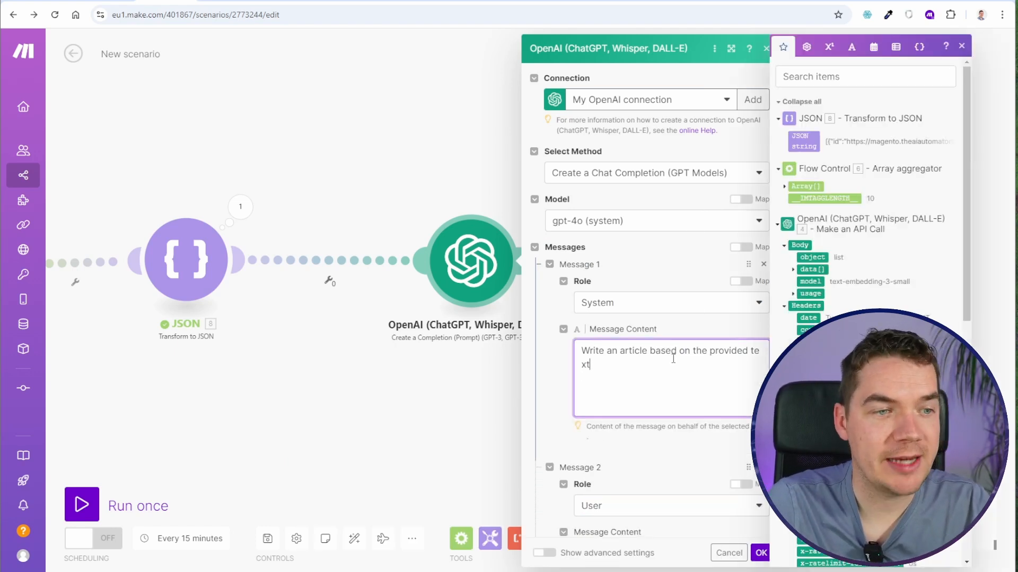
{"action": "type", "text": ", while using the following"}
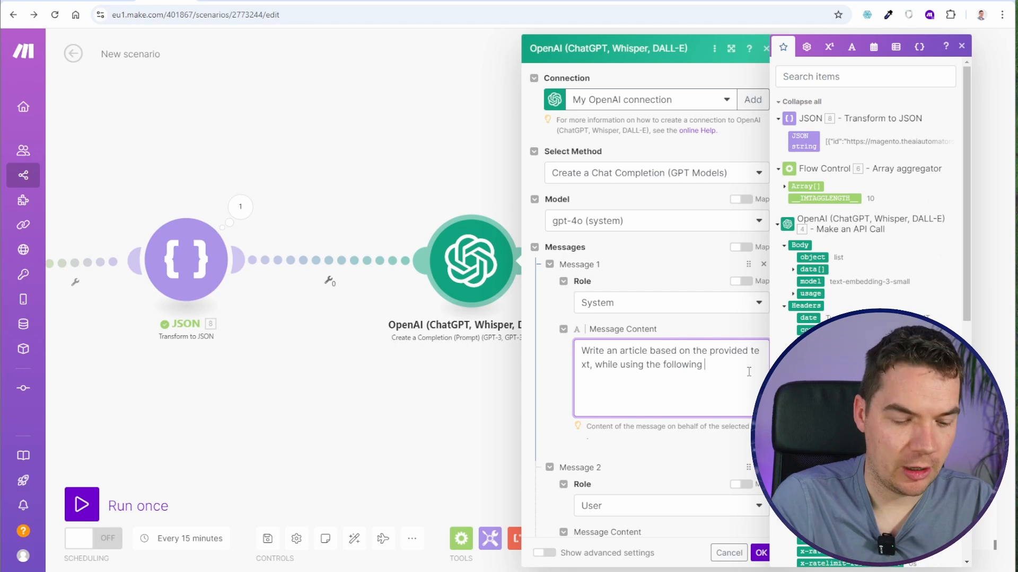
{"action": "type", "text": " information to ground the article"}
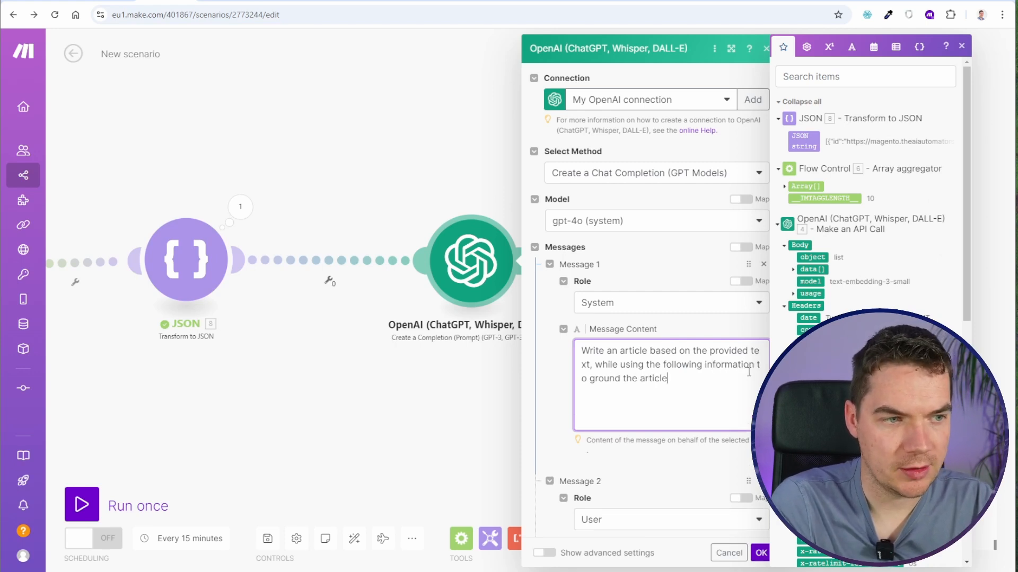
{"action": "type", "text": " in facts about the onl"}
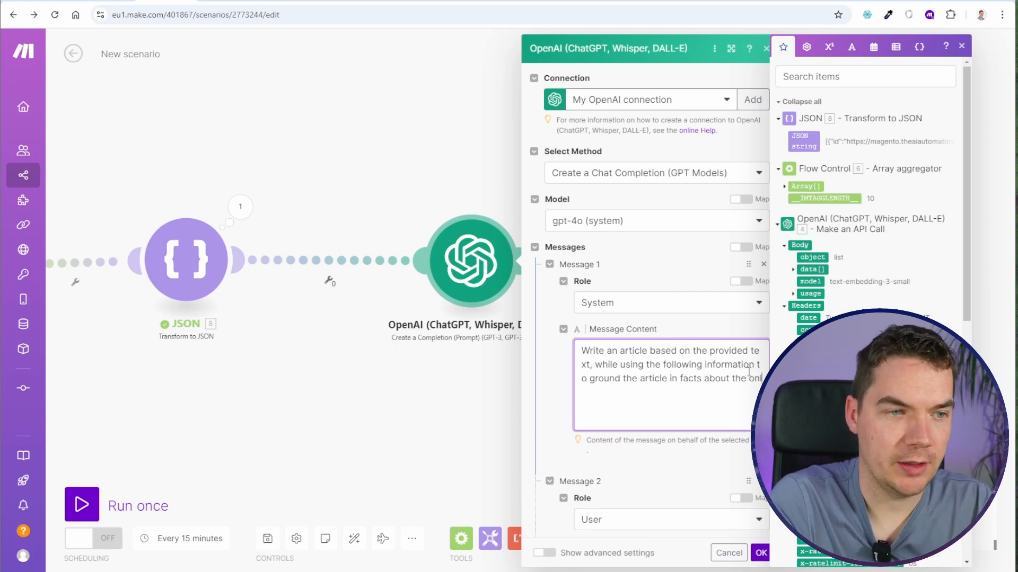
{"action": "type", "text": "ine store."}
- Add the heading "###RELEVANT KNOWLEDGEBASE ARTICLES###" to the system message and map the JSON module's JSON string beneath it
{"action": "key", "text": "Return"}
{"action": "key", "text": "Return"}
{"action": "type", "text": "###RELEVANT KNOWLEDGEBASE ARTICLE###"}
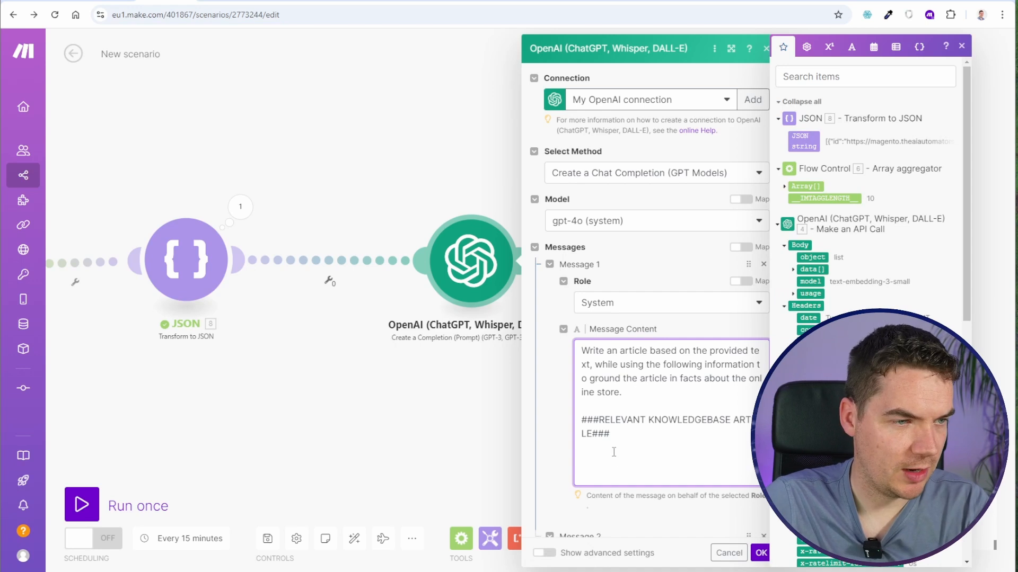
{"action": "type", "text": "S"}
{"action": "key", "text": "Return"}
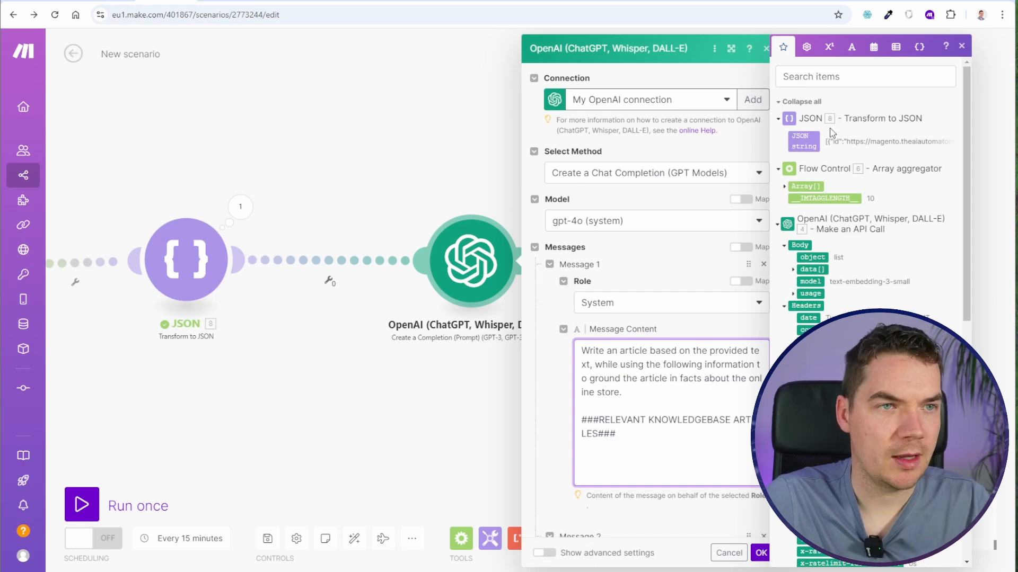
{"action": "left_click", "coordinate": [806, 138]}
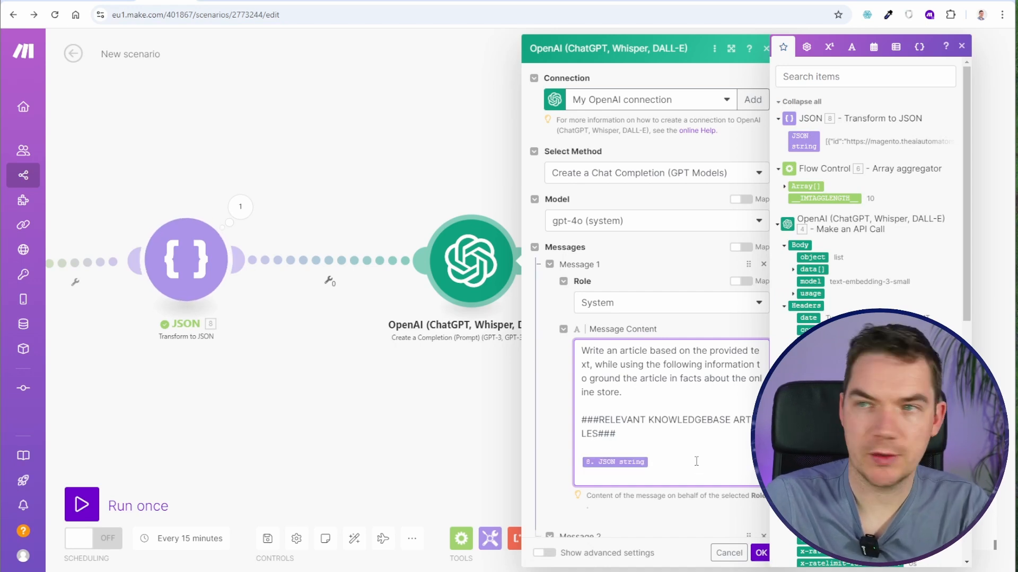
- Add an instruction to the system message to only use information contained in the user's provided text or the knowledgebase articles below
{"action": "left_click", "coordinate": [651, 393]}
{"action": "key", "text": "Return"}
{"action": "key", "text": "Return"}
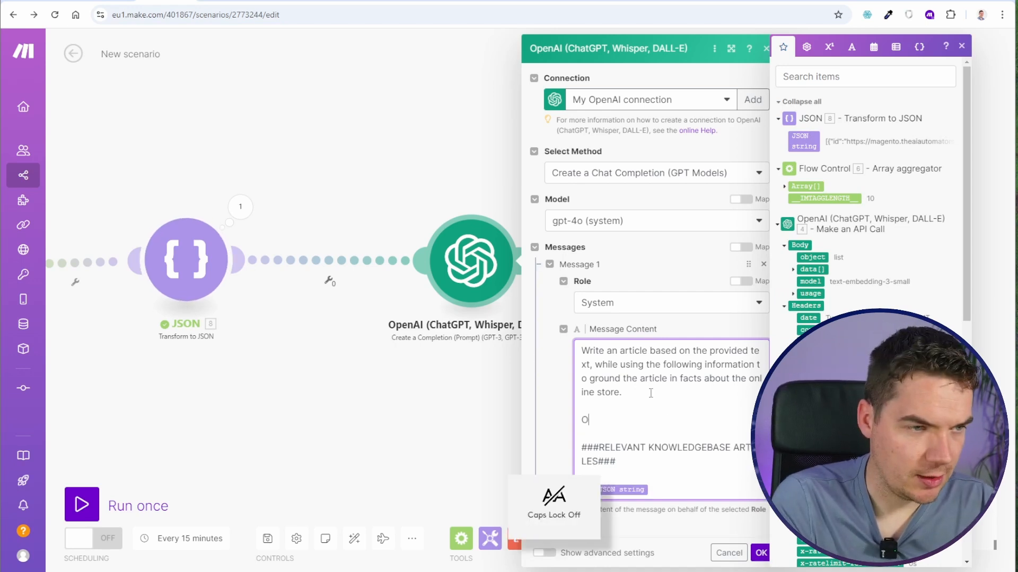
{"action": "type", "text": "Only use information that is cont"}
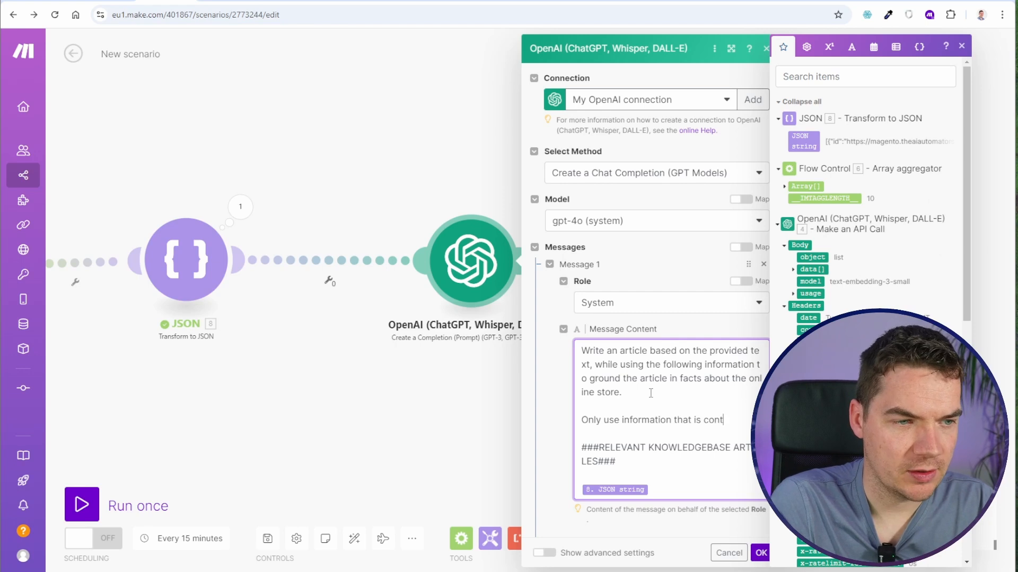
{"action": "type", "text": "ained in the arti"}
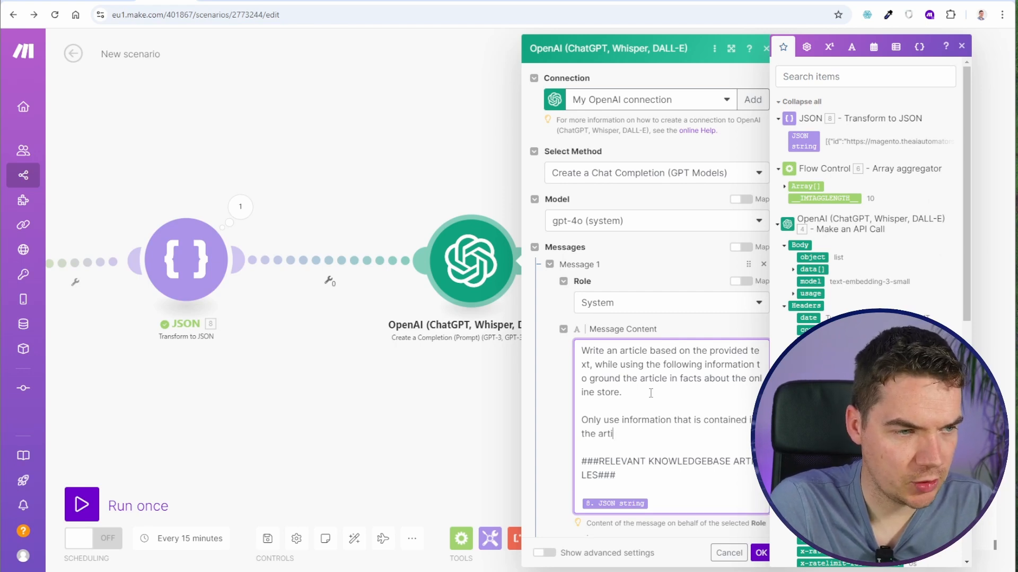
{"action": "key", "text": "BackSpace"}
{"action": "key", "text": "BackSpace"}
{"action": "key", "text": "BackSpace"}
{"action": "key", "text": "BackSpace"}
{"action": "type", "text": "provided t"}
{"action": "type", "text": "ext by the user or the below"}
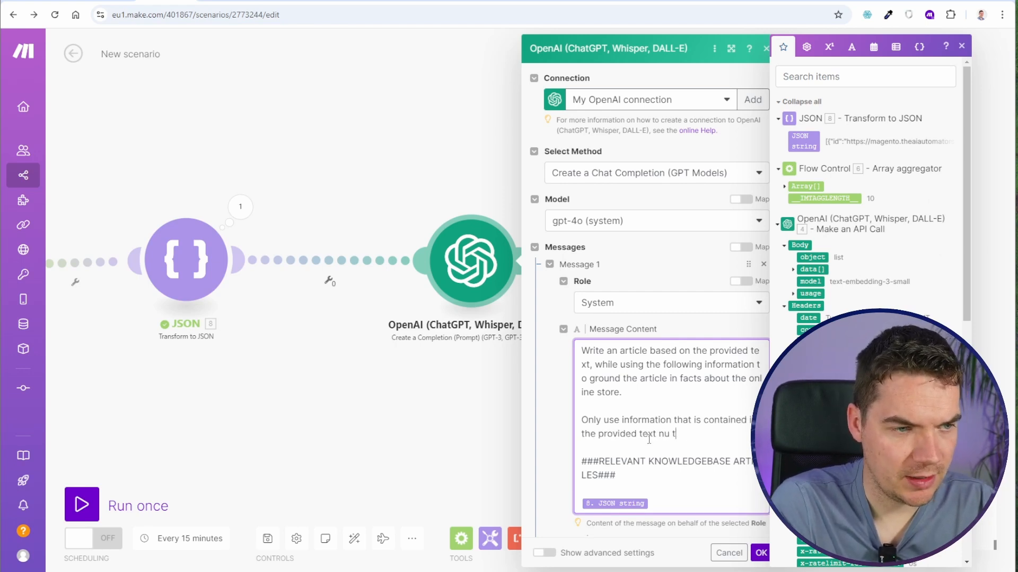
{"action": "type", "text": " knwo"}
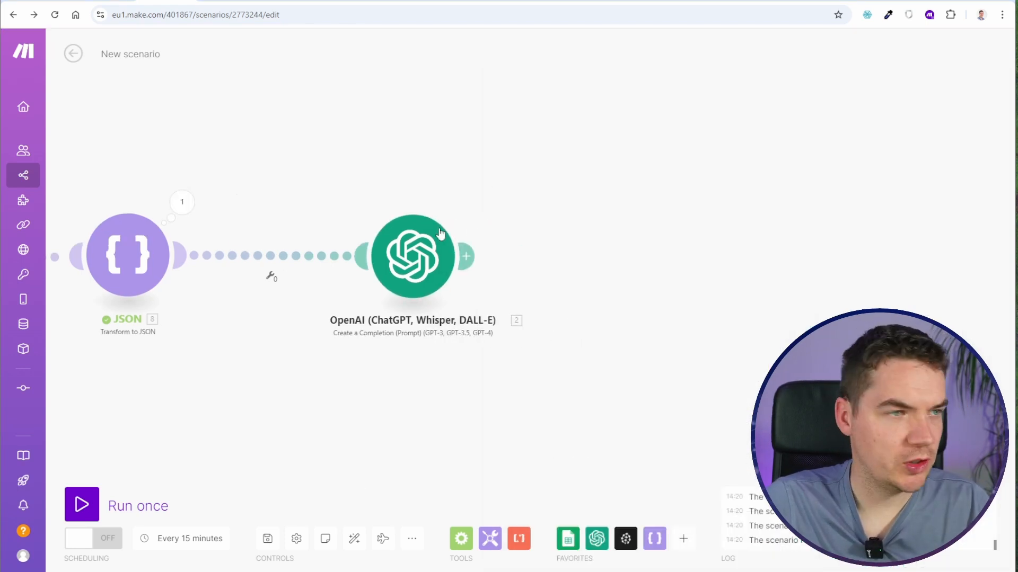
- Add a Google Sheets Update a Cell module after the last OpenAI module
{"action": "left_click", "coordinate": [466, 257]}
{"action": "type", "text": "google"}
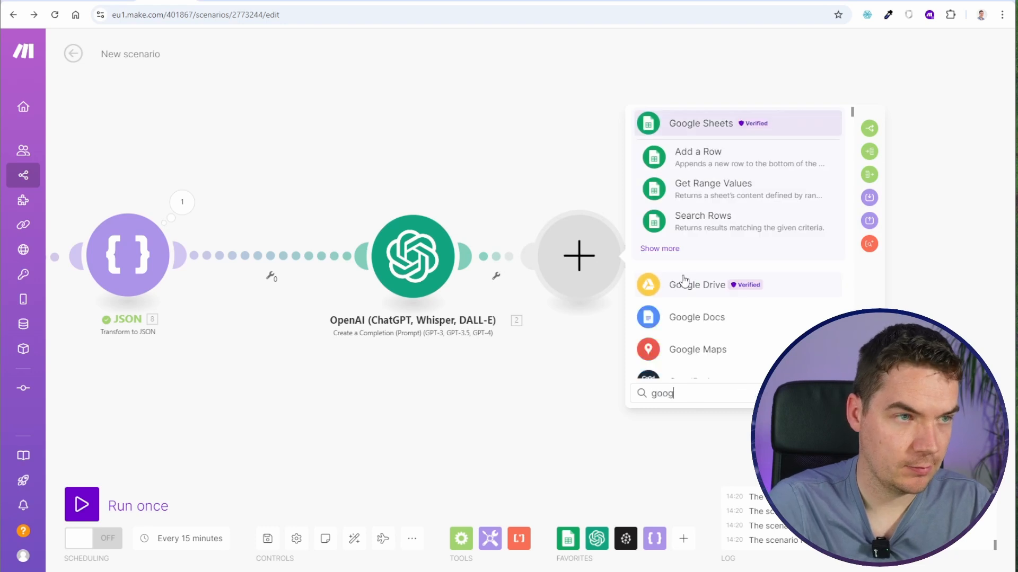
{"action": "left_click", "coordinate": [675, 250]}
{"action": "type", "text": "uda"}
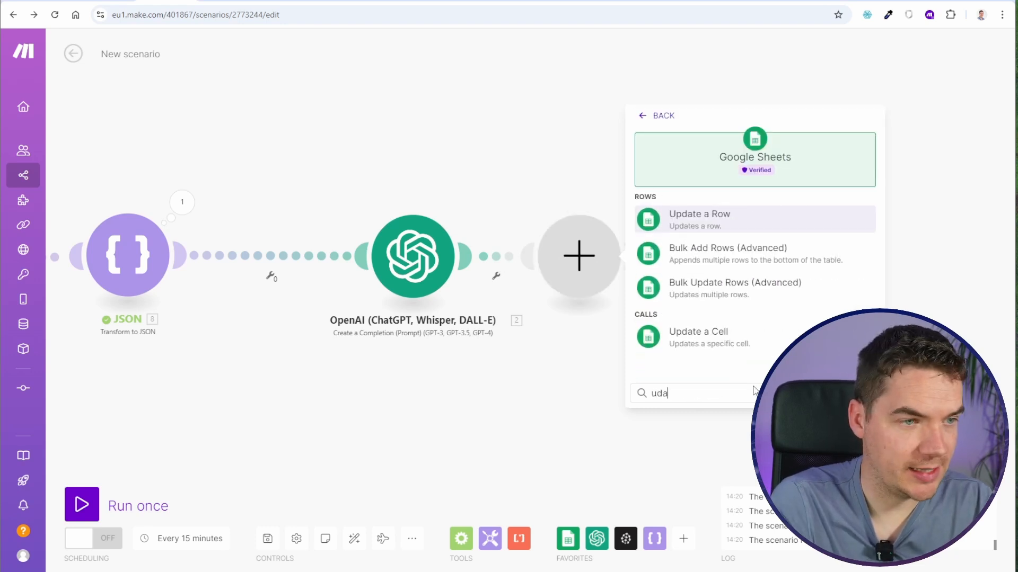
{"action": "left_click", "coordinate": [736, 334]}
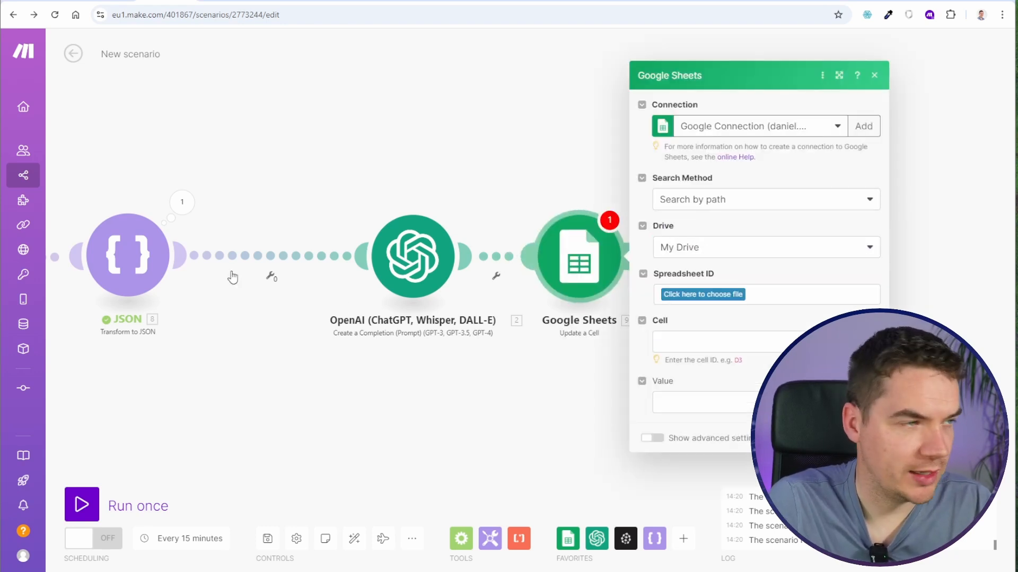
- Target the Knowledgebase spreadsheet's Articles sheet and write the last OpenAI module's Result to cell B followed by the mapped Row number
{"action": "left_click", "coordinate": [701, 296]}
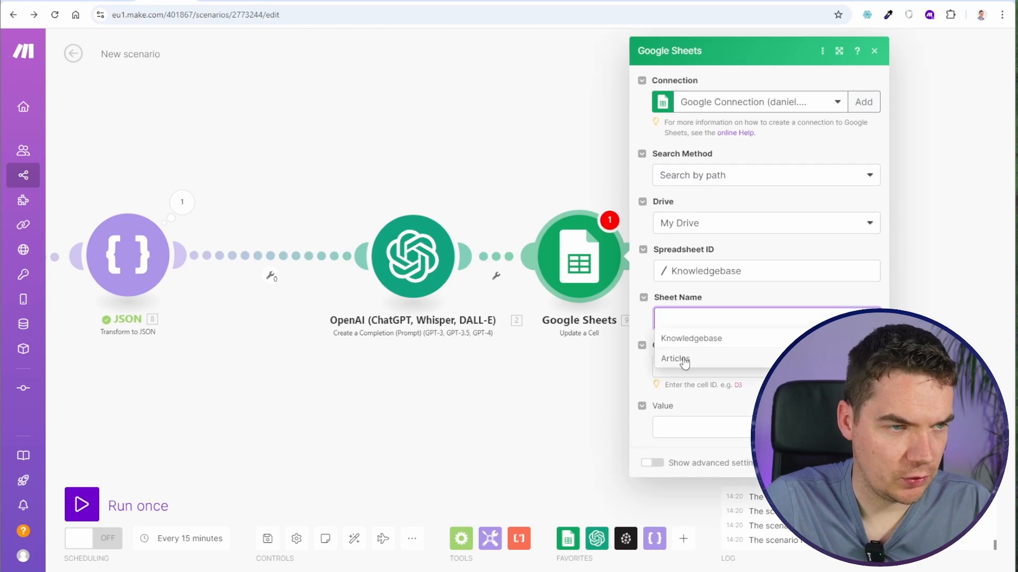
{"action": "left_click", "coordinate": [682, 361]}
{"action": "left_click", "coordinate": [701, 361]}
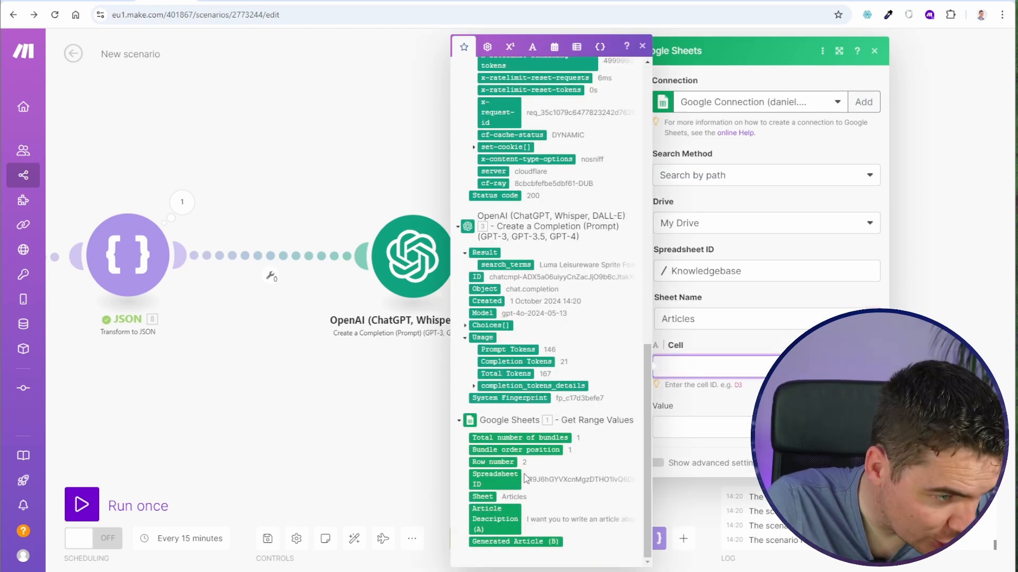
{"action": "left_click", "coordinate": [507, 462]}
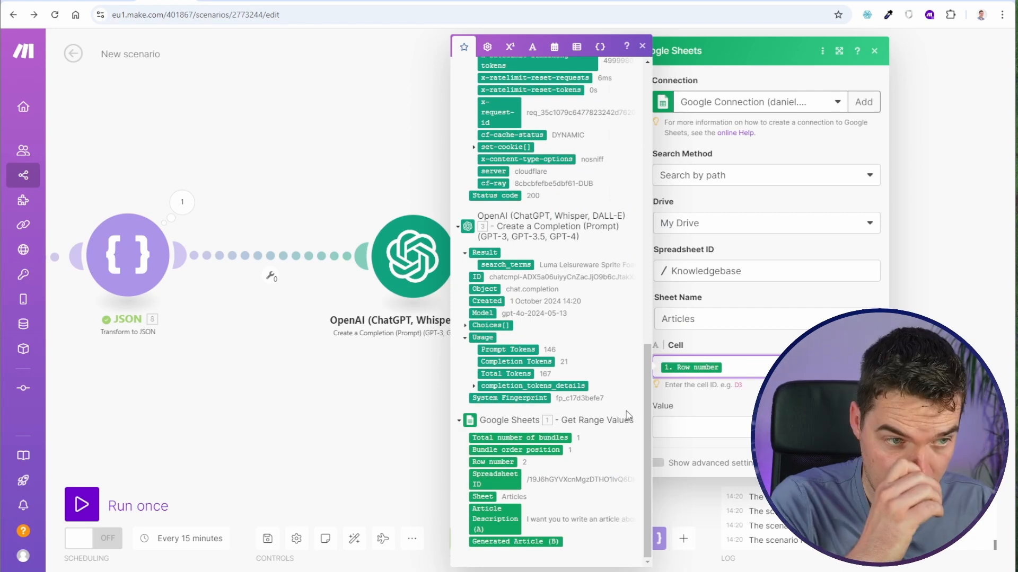
{"action": "type", "text": "B"}
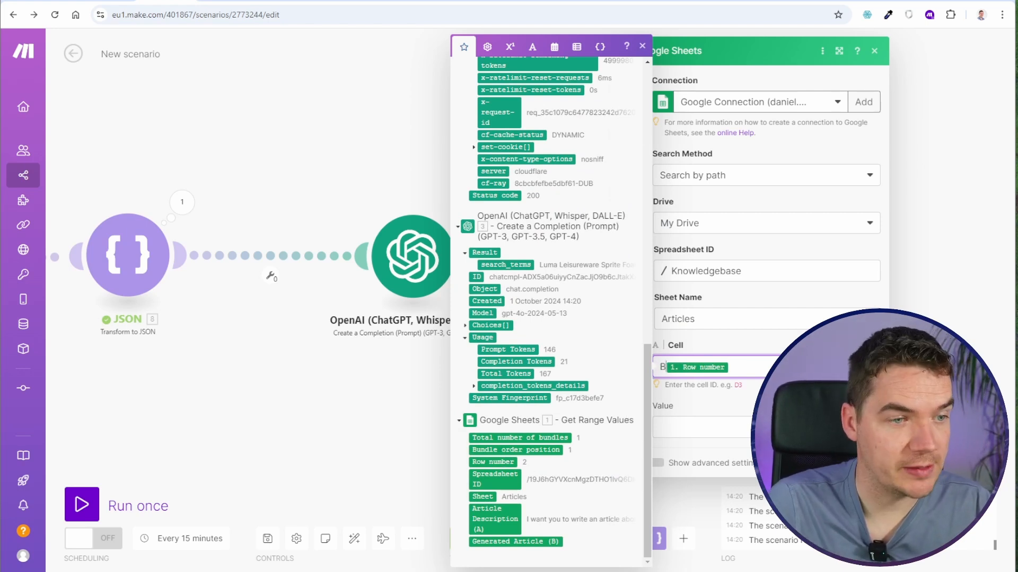
{"action": "left_click", "coordinate": [676, 424]}
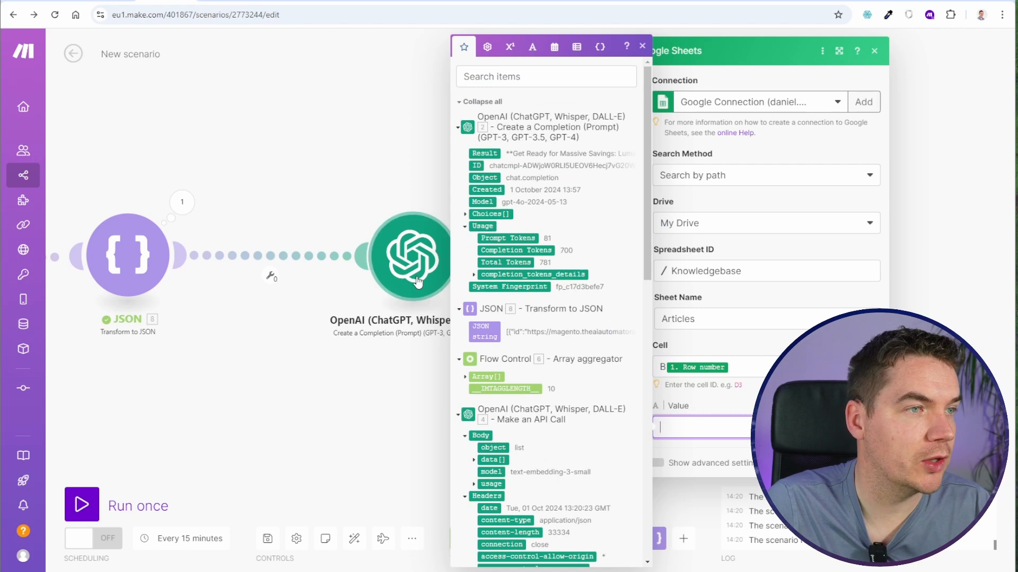
{"action": "left_click", "coordinate": [480, 153]}
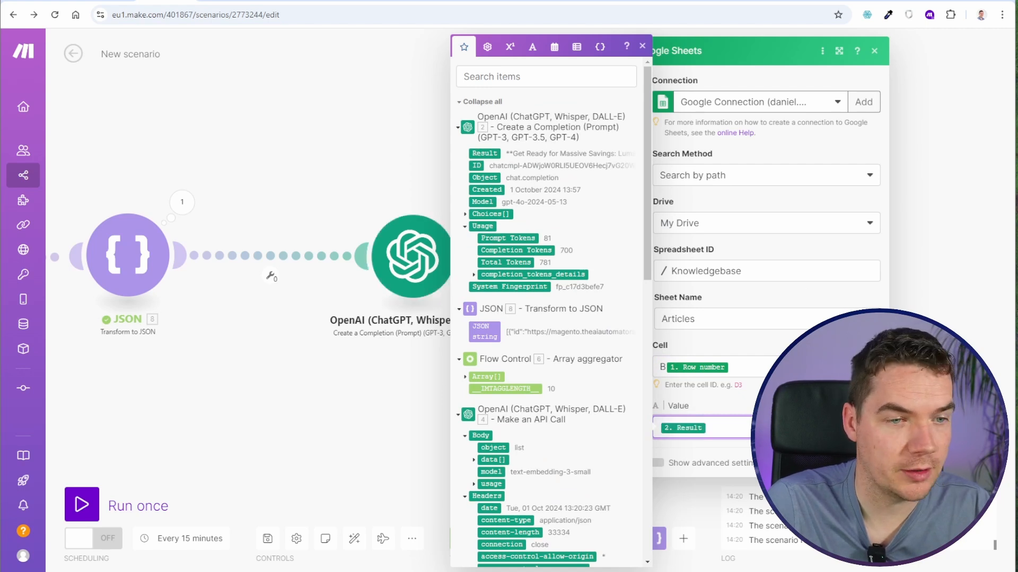
{"action": "left_click", "coordinate": [867, 463]}
- Save and auto-align the scenario, and run it once
{"action": "left_click", "coordinate": [267, 538]}
{"action": "left_click", "coordinate": [354, 539]}
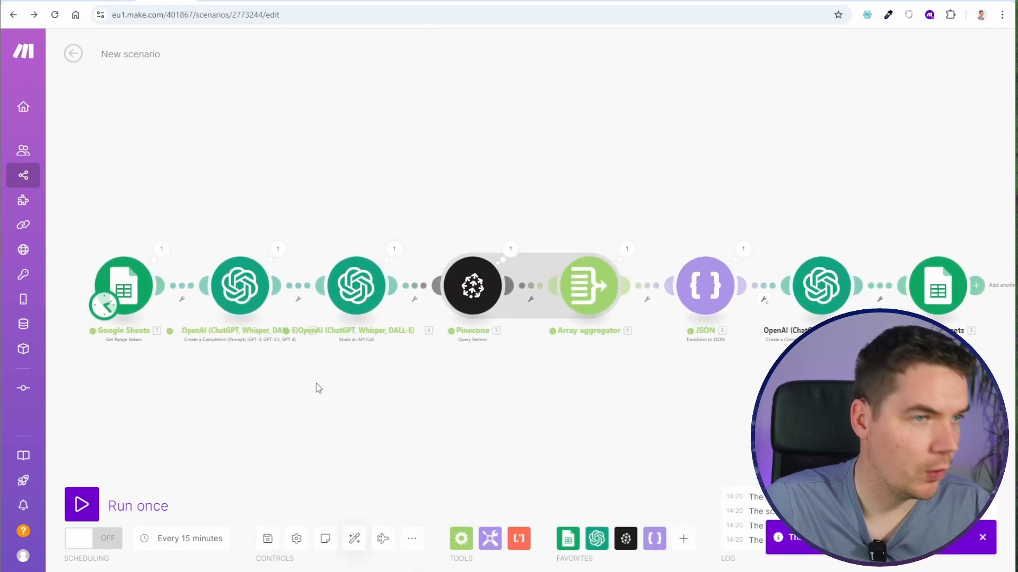
{"action": "left_click", "coordinate": [81, 505]}
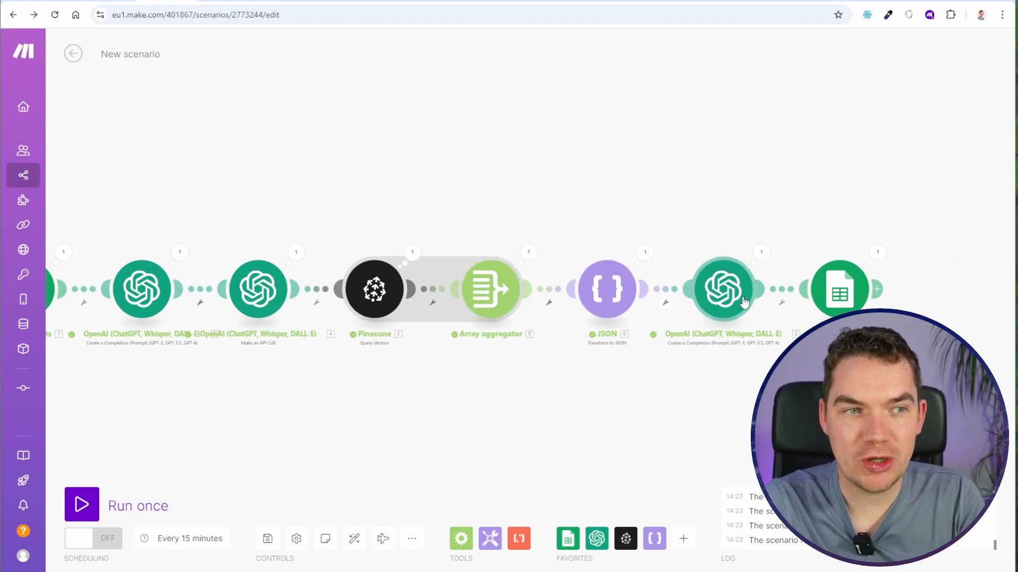
{"action": "left_click_drag", "start_coordinate": [742, 234], "coordinate": [537, 209]}
{"action": "scroll", "coordinate": [536, 280], "scroll_direction": "up", "scroll_amount": 5}
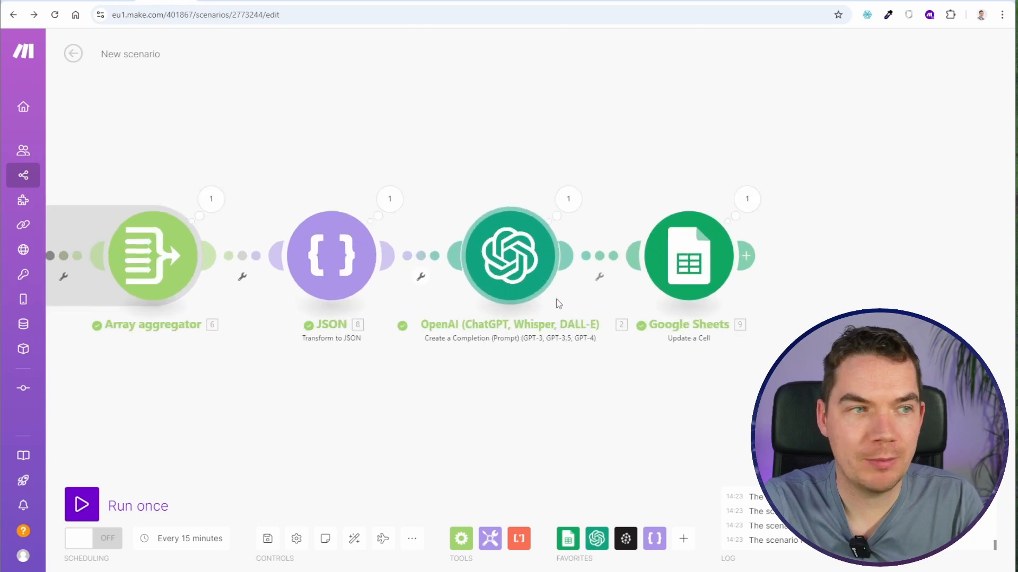
{"action": "left_click_drag", "start_coordinate": [548, 357], "coordinate": [451, 363]}
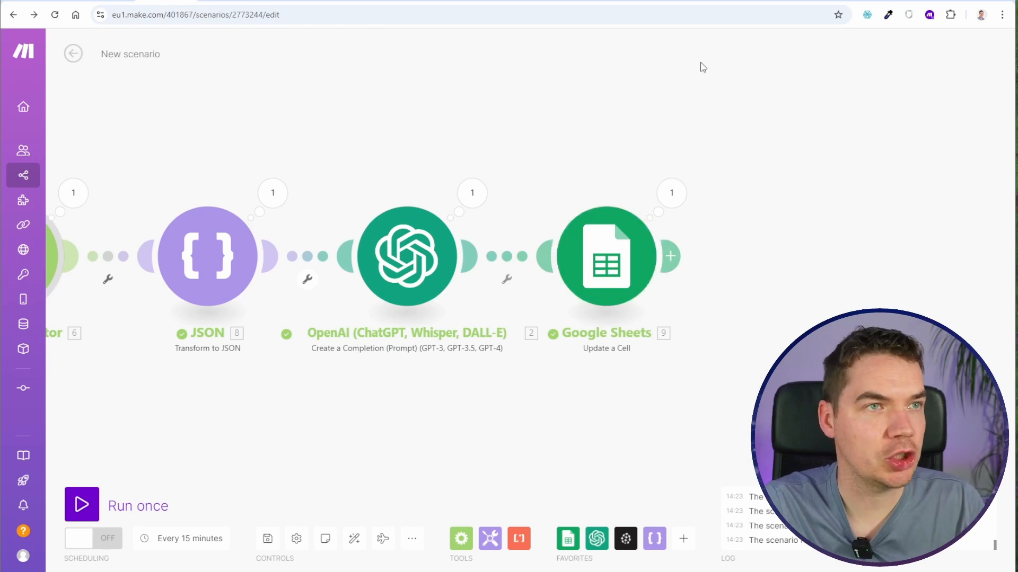
- Switch to the Knowledgebase spreadsheet in Google Sheets, select the generated article in B2 and narrow column B slightly
{"action": "left_click", "coordinate": [675, 2]}
{"action": "left_click", "coordinate": [246, 287]}
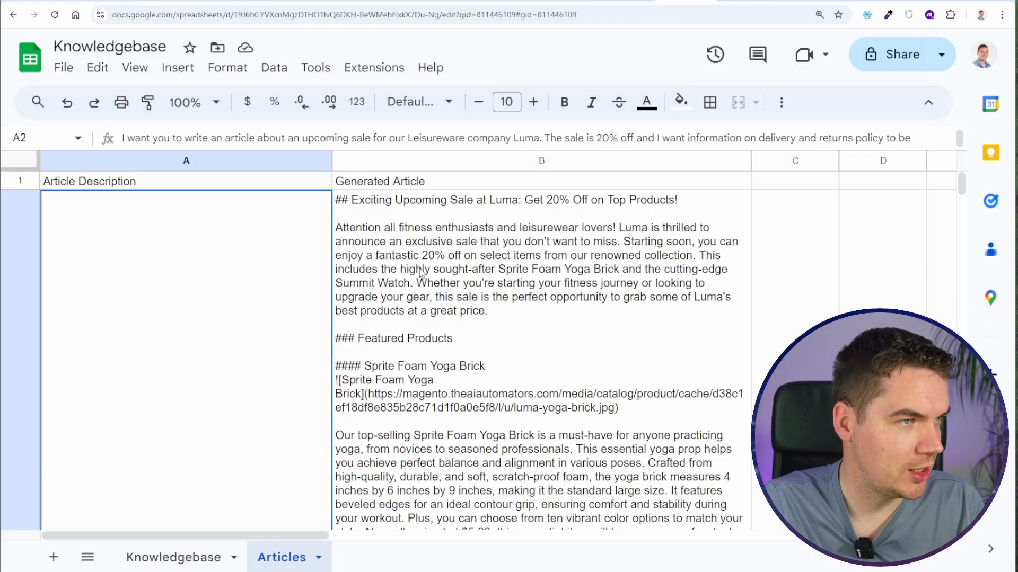
{"action": "left_click", "coordinate": [472, 263]}
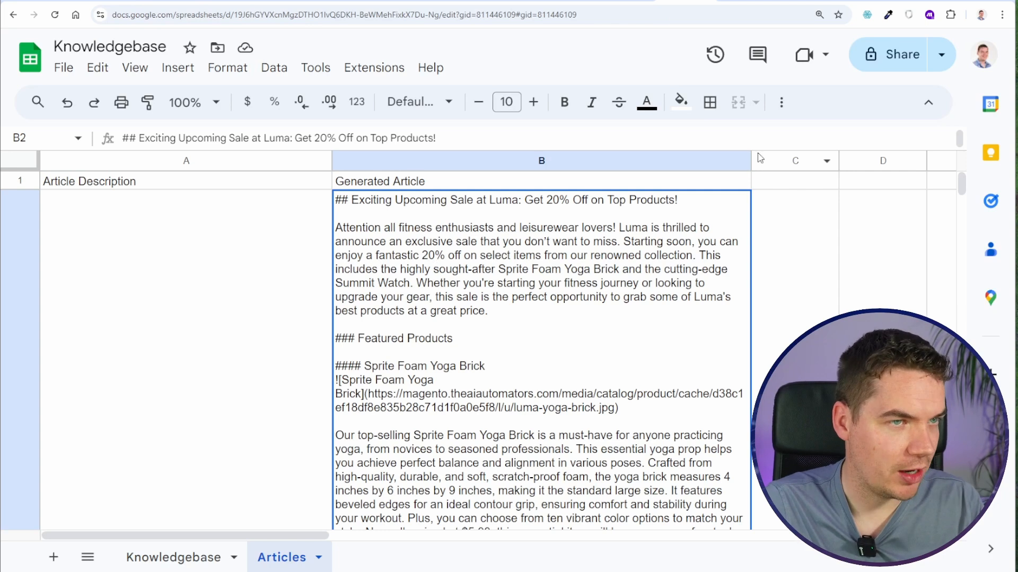
{"action": "left_click_drag", "start_coordinate": [751, 160], "coordinate": [737, 160]}
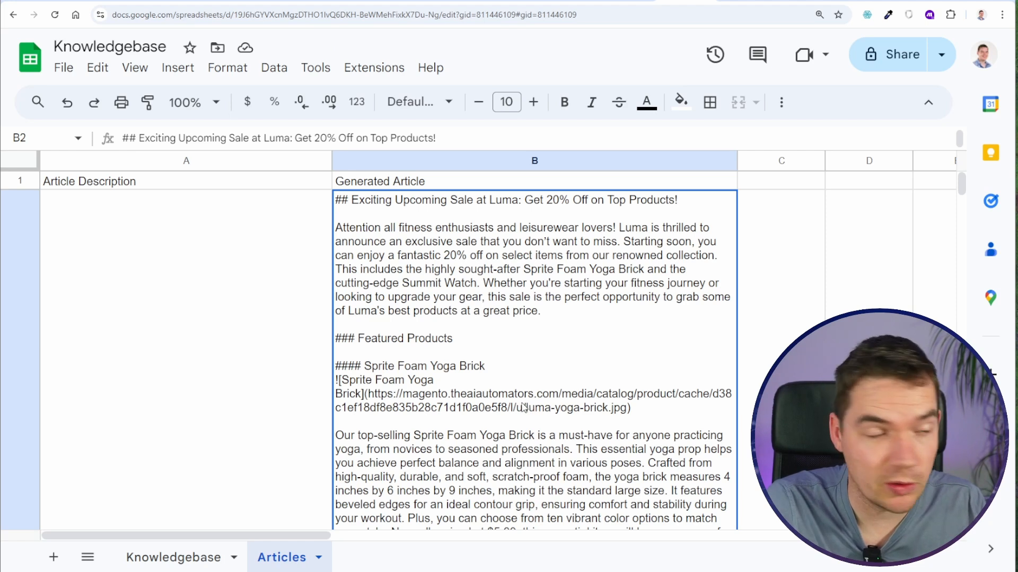
- Compare the article's Sprite Foam Yoga Brick price and dimensions with the product page in the Luma store
{"action": "scroll", "coordinate": [500, 406], "scroll_direction": "down", "scroll_amount": 2}
{"action": "scroll", "coordinate": [545, 341], "scroll_direction": "up", "scroll_amount": 2}
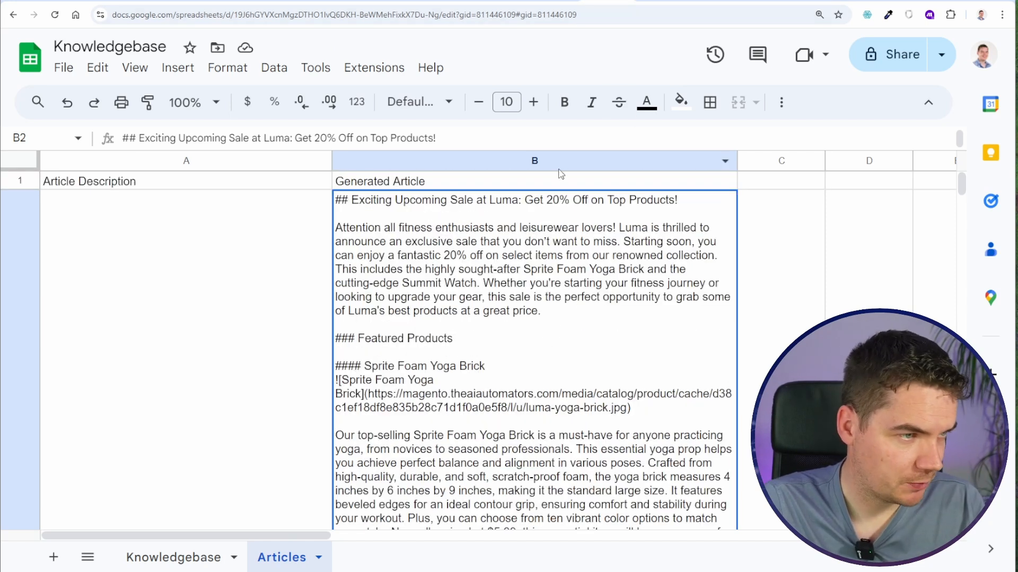
{"action": "scroll", "coordinate": [494, 360], "scroll_direction": "down", "scroll_amount": 1}
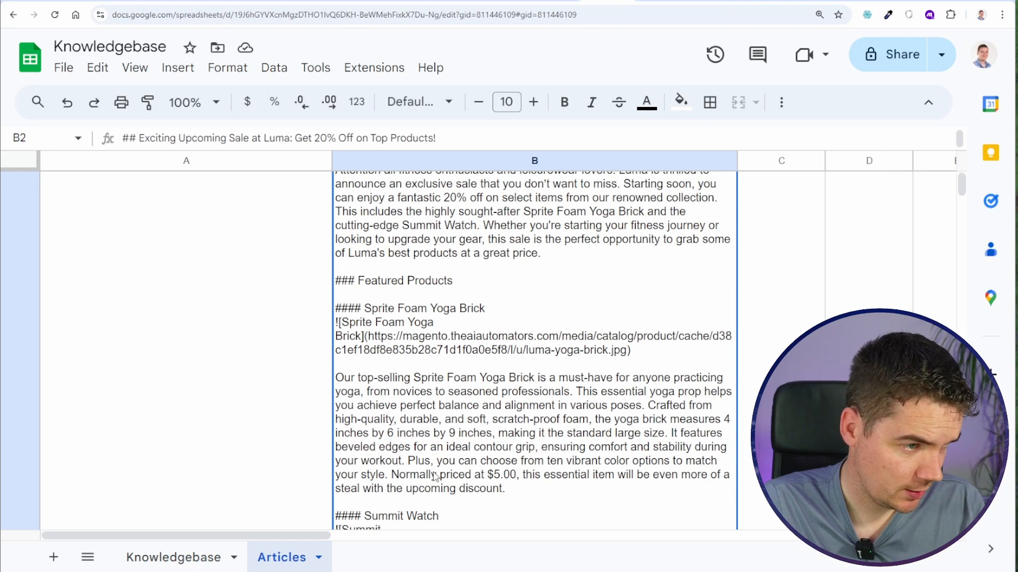
{"action": "double_click", "coordinate": [501, 477]}
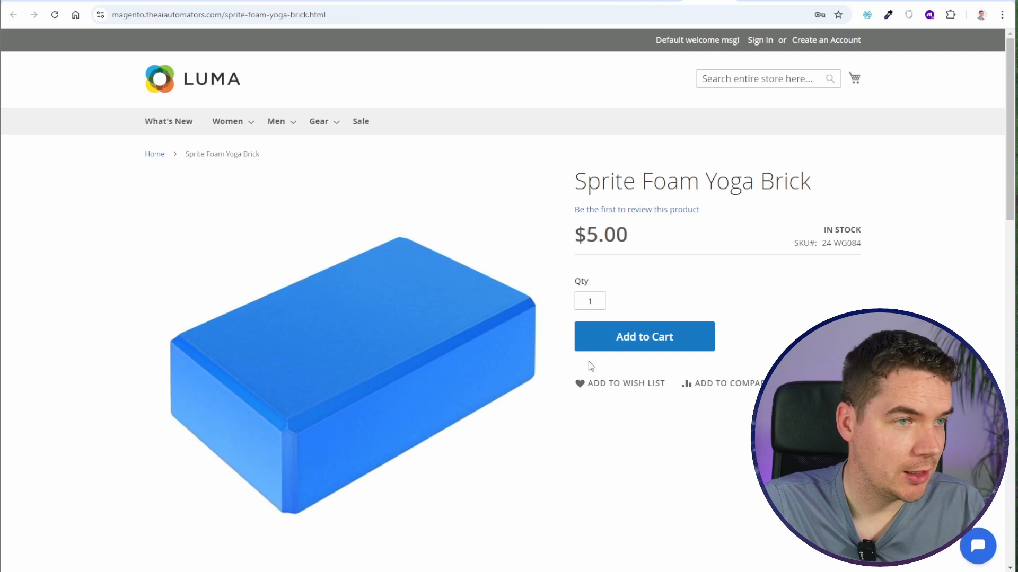
{"action": "scroll", "coordinate": [589, 364], "scroll_direction": "down", "scroll_amount": 5}
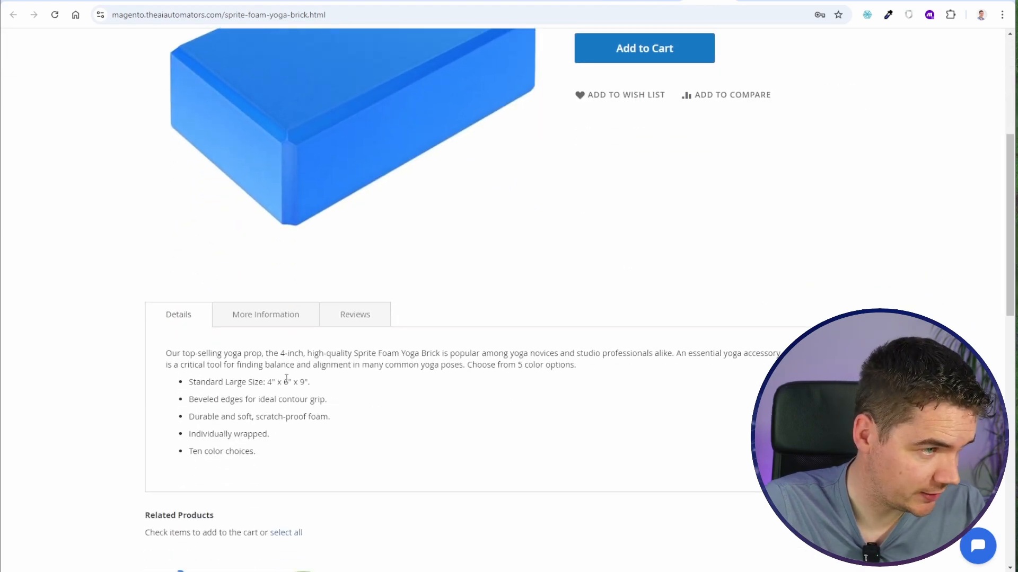
{"action": "left_click_drag", "start_coordinate": [285, 380], "coordinate": [331, 387]}
{"action": "left_click", "coordinate": [321, 386]}
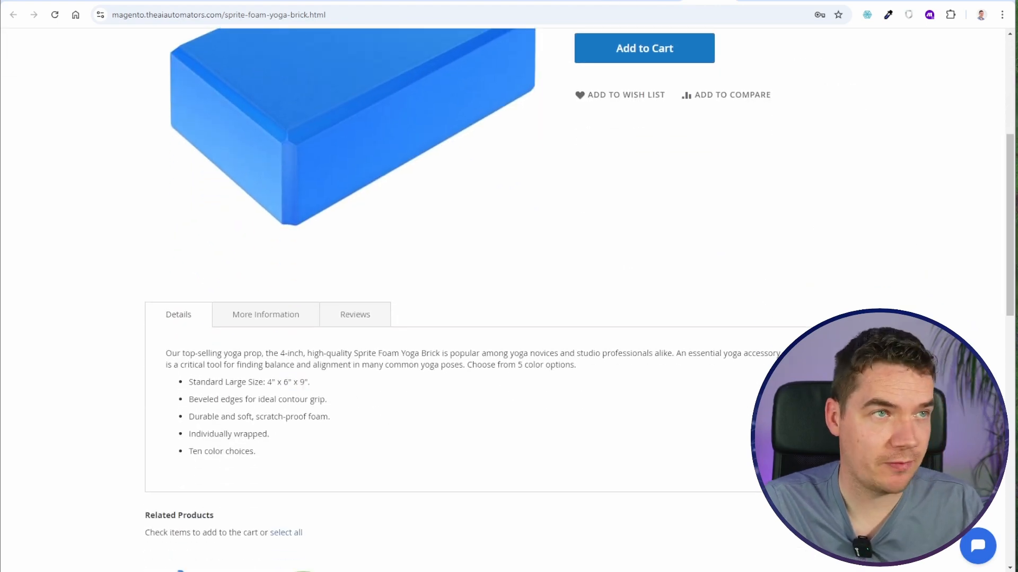
- Read the article's Summit Watch section and check its price against the watch's product page
{"action": "left_click", "coordinate": [607, 1]}
{"action": "scroll", "coordinate": [477, 373], "scroll_direction": "down", "scroll_amount": 3}
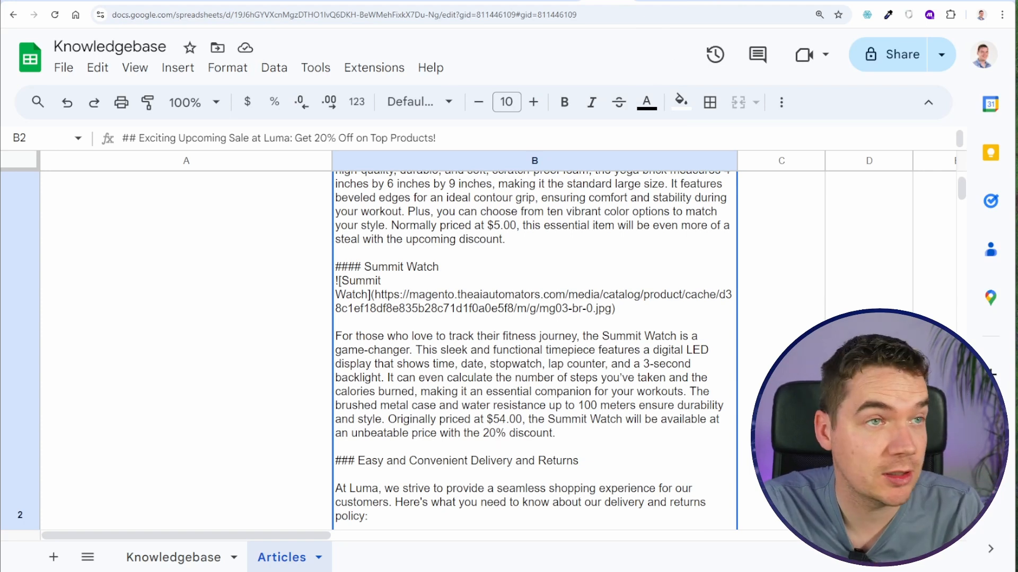
{"action": "left_click", "coordinate": [669, 1]}
{"action": "double_click", "coordinate": [636, 222]}
{"action": "left_click", "coordinate": [632, 214]}
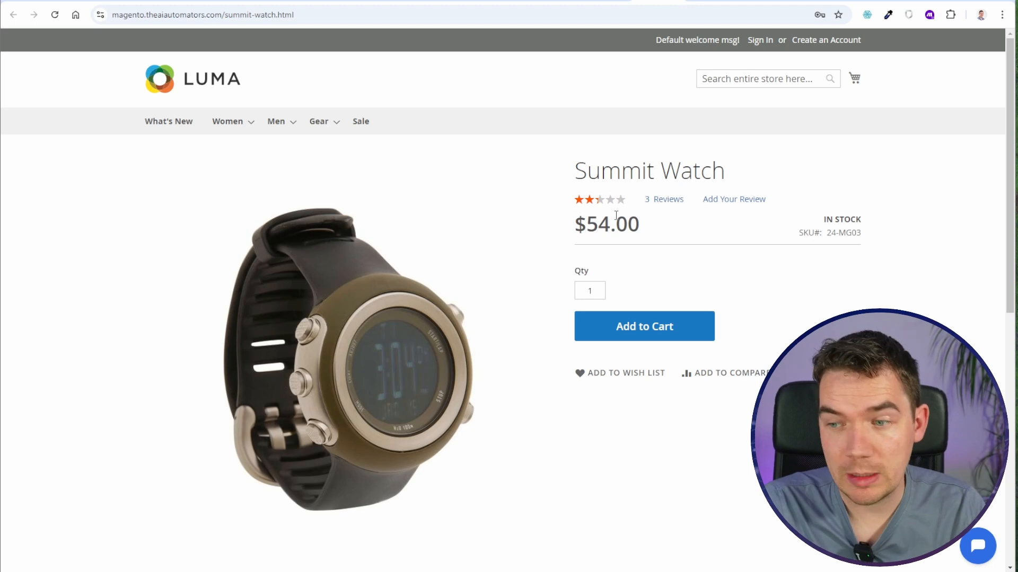
- Read the article's delivery section and compare its standard shipping details with the store's customer service page
{"action": "left_click", "coordinate": [618, 2]}
{"action": "scroll", "coordinate": [196, 329], "scroll_direction": "up", "scroll_amount": 1}
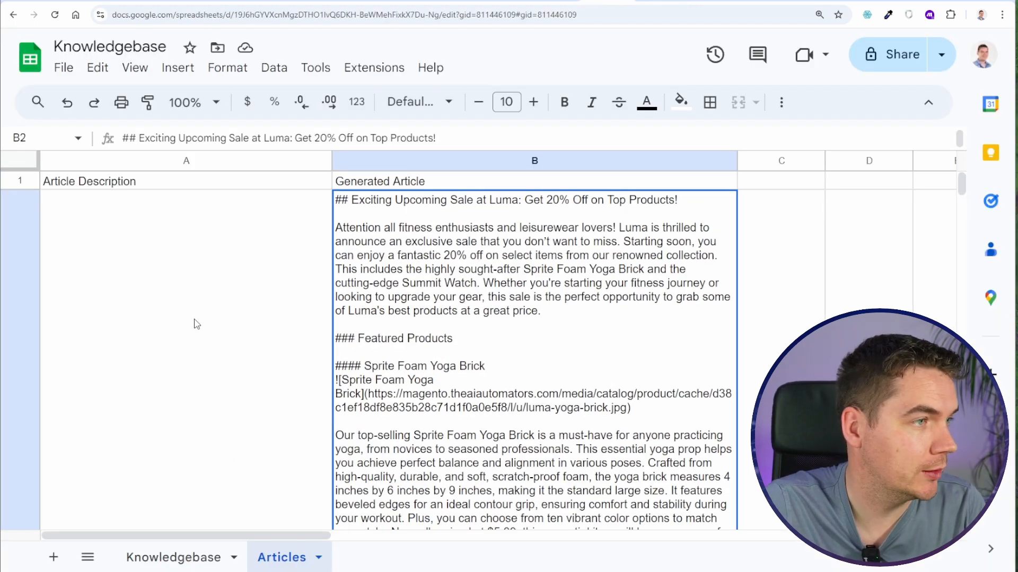
{"action": "scroll", "coordinate": [196, 329], "scroll_direction": "down", "scroll_amount": 10}
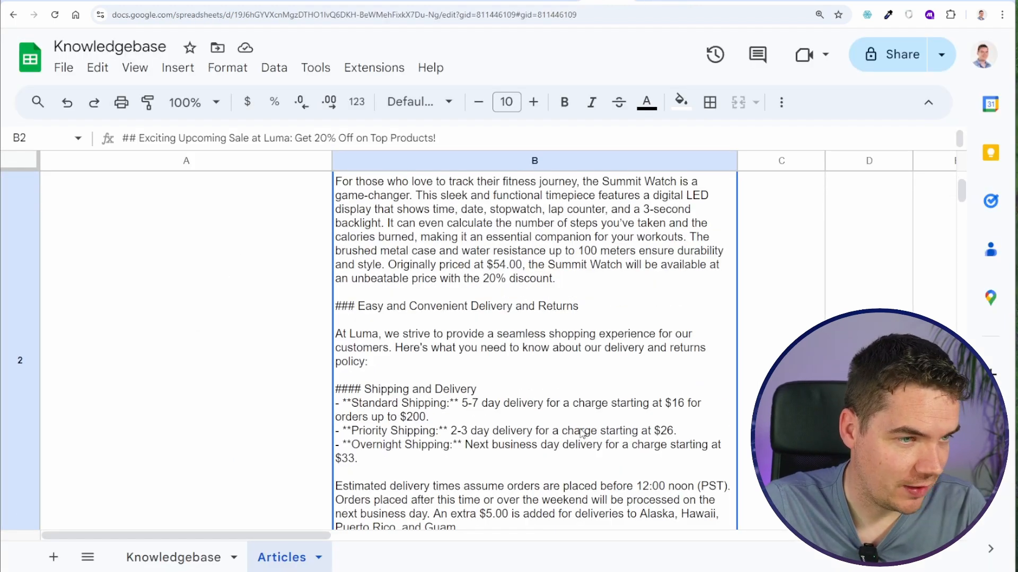
{"action": "left_click", "coordinate": [651, 1]}
{"action": "scroll", "coordinate": [395, 365], "scroll_direction": "down", "scroll_amount": 10}
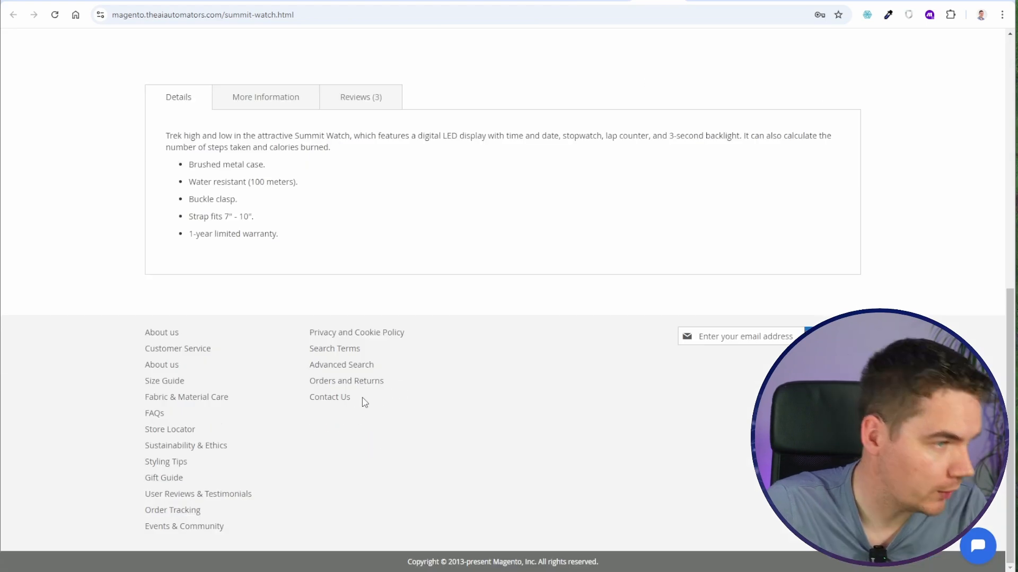
{"action": "left_click", "coordinate": [188, 493]}
{"action": "left_click_drag", "start_coordinate": [321, 324], "coordinate": [377, 337]}
{"action": "left_click", "coordinate": [570, 75]}
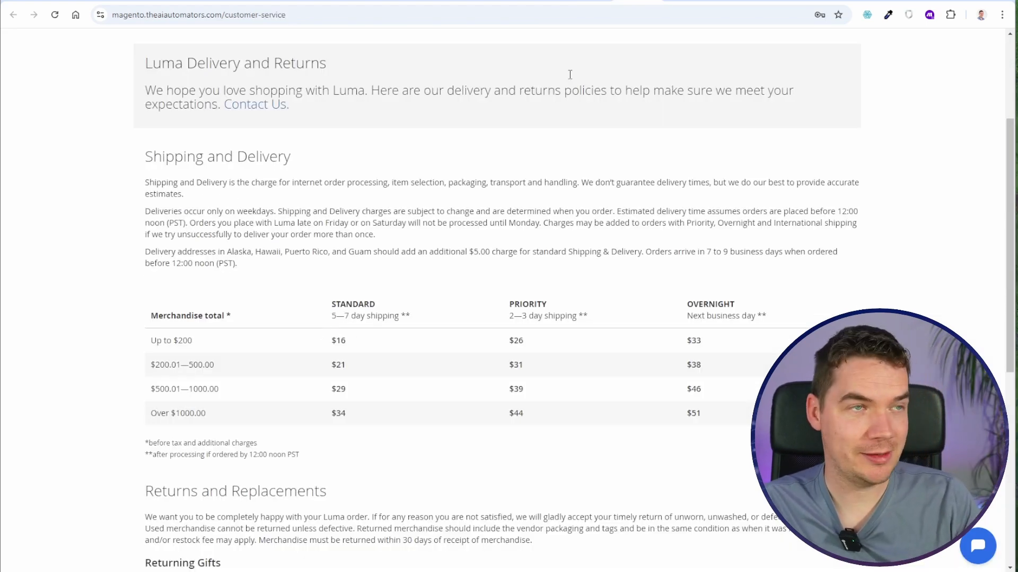
- Check the priority shipping details on the customer service page and read the article's remaining returns and closing sections
{"action": "left_click", "coordinate": [581, 1]}
{"action": "scroll", "coordinate": [503, 297], "scroll_direction": "down", "scroll_amount": 2}
{"action": "left_click", "coordinate": [683, 1]}
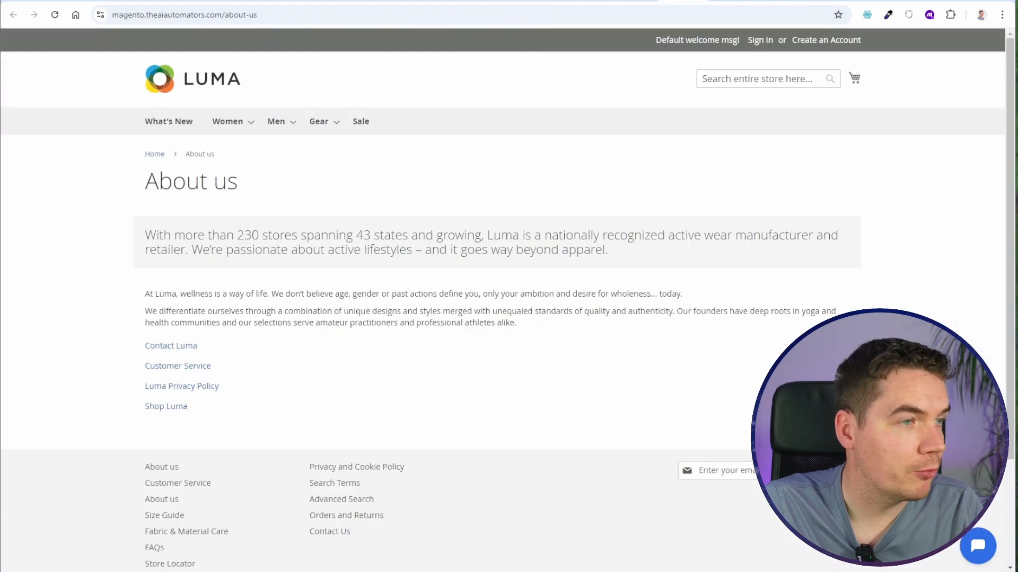
{"action": "left_click", "coordinate": [635, 2]}
{"action": "left_click_drag", "start_coordinate": [509, 306], "coordinate": [549, 317]}
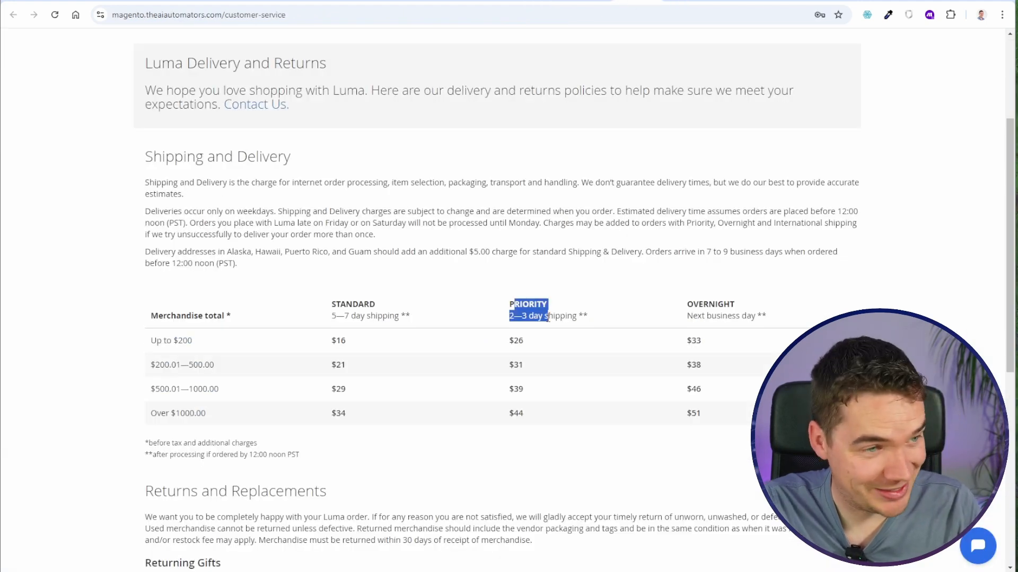
{"action": "left_click", "coordinate": [548, 317]}
{"action": "left_click", "coordinate": [551, 2]}
{"action": "scroll", "coordinate": [434, 194], "scroll_direction": "down", "scroll_amount": 6}
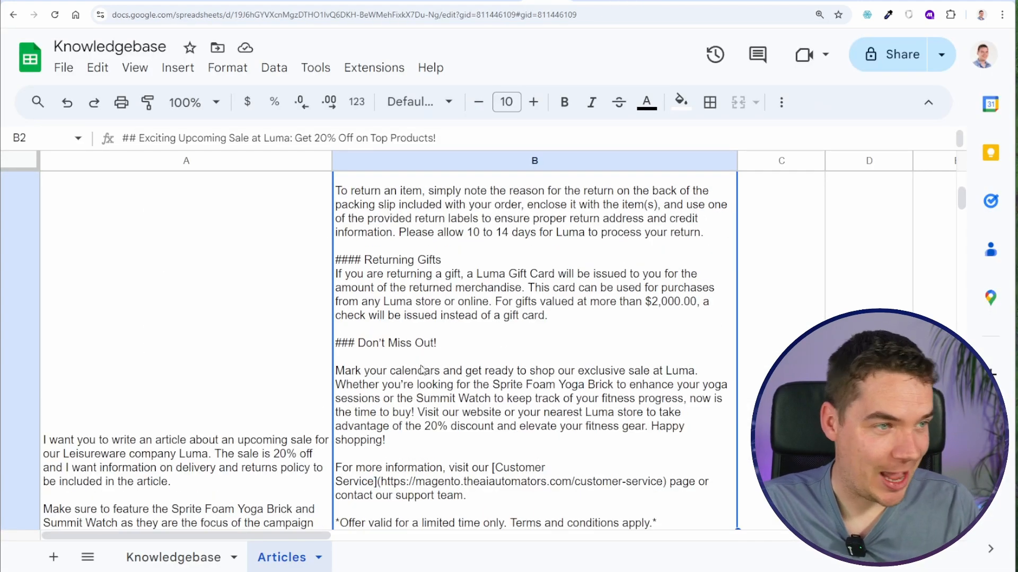
- Review the generated article's gift returns and closing text, and go back to its opening and featured products section
{"action": "scroll", "coordinate": [534, 321], "scroll_direction": "down", "scroll_amount": 1}
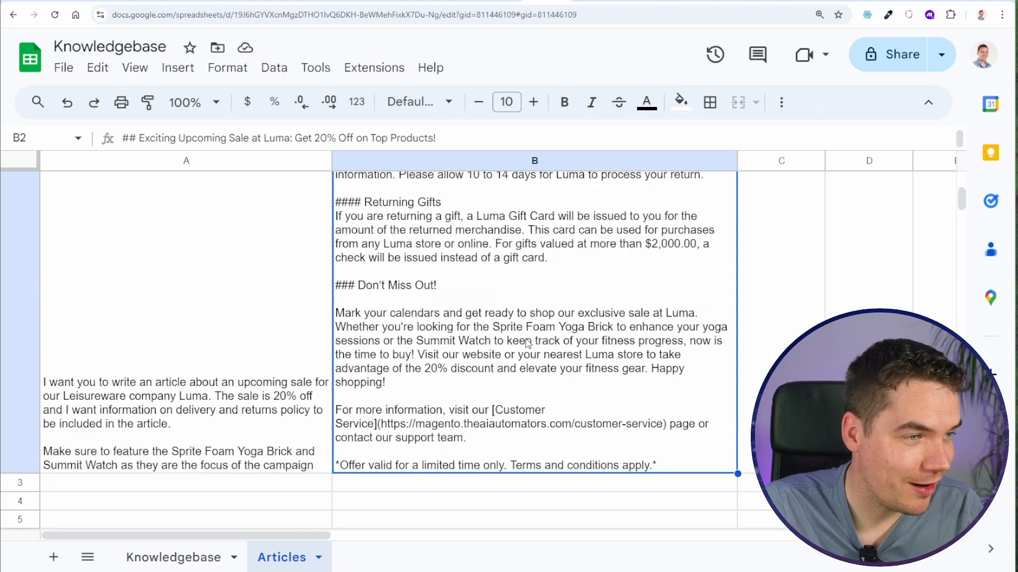
{"action": "key", "text": "Right"}
{"action": "scroll", "coordinate": [602, 434], "scroll_direction": "up", "scroll_amount": 10}
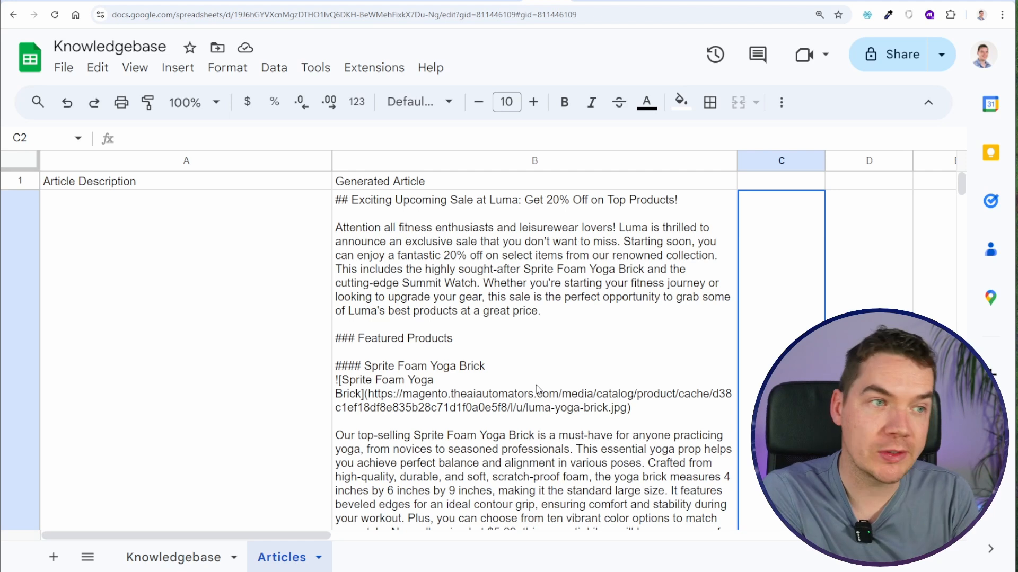
{"action": "left_click", "coordinate": [537, 389]}
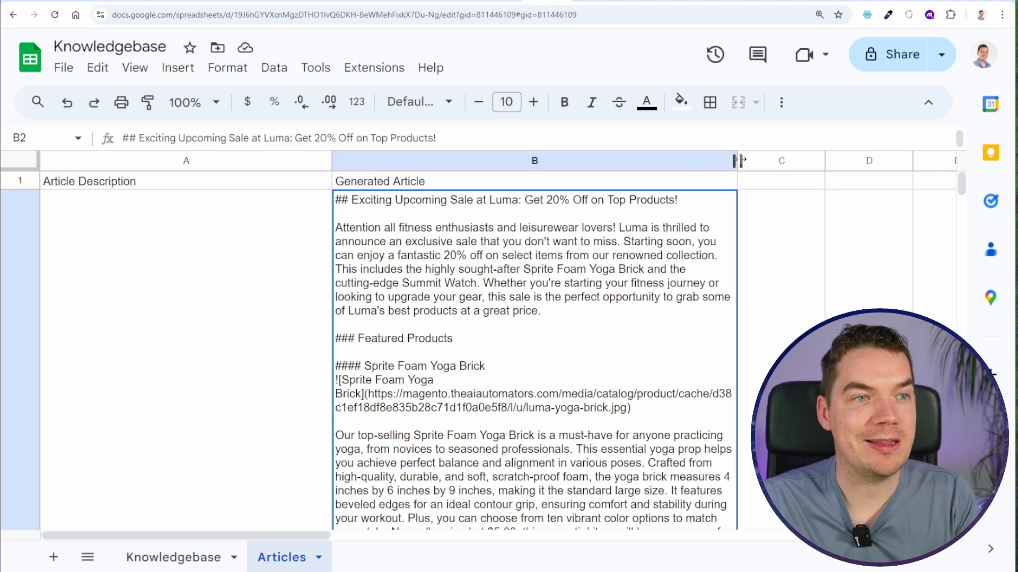
{"action": "left_click_drag", "start_coordinate": [332, 160], "coordinate": [397, 161]}
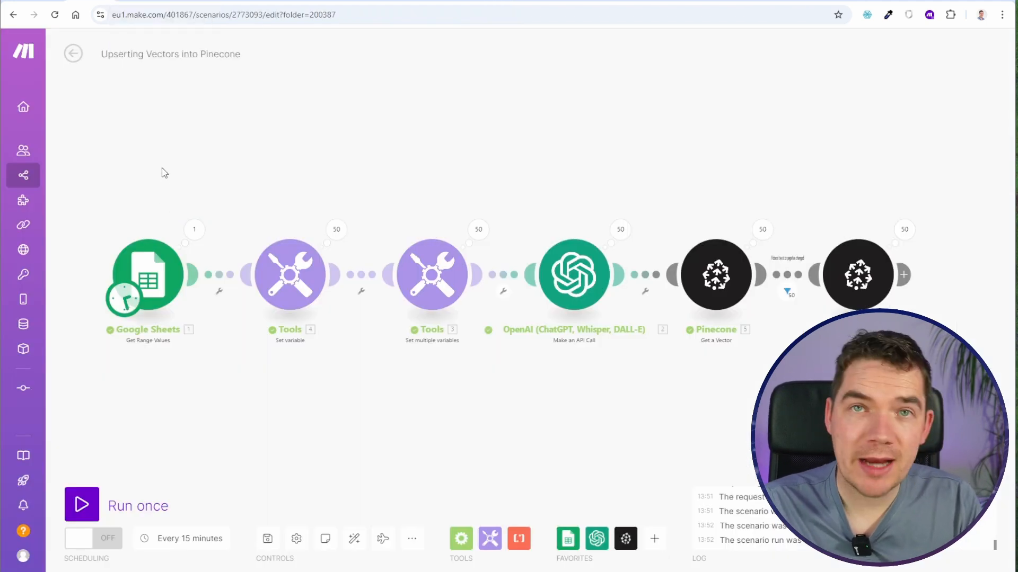
- Switch to Make, view the blueprint import option in the Upserting Vectors into Pinecone scenario, and look over both scenarios' module chains
{"action": "left_click", "coordinate": [412, 538]}
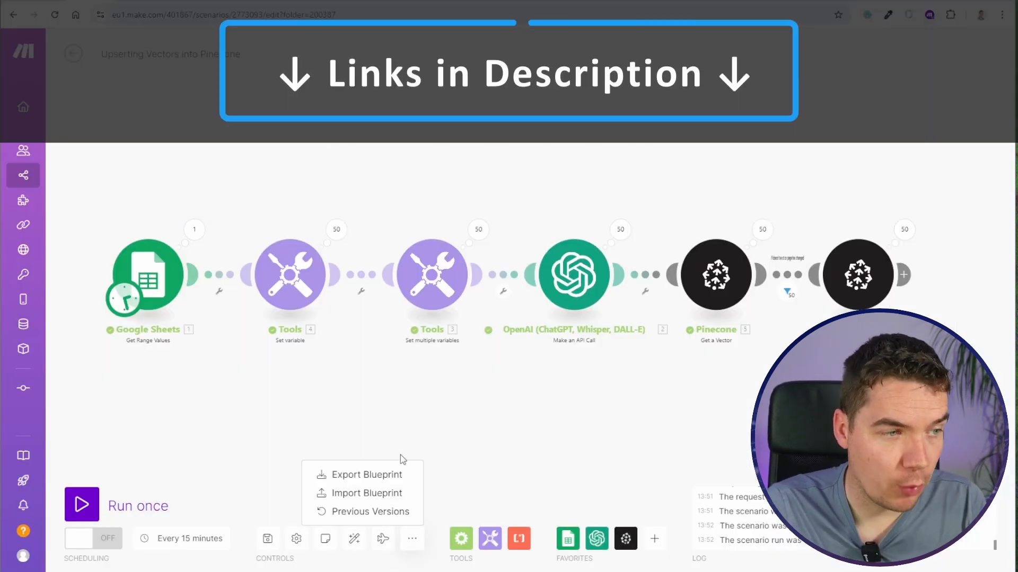
{"action": "left_click", "coordinate": [369, 494]}
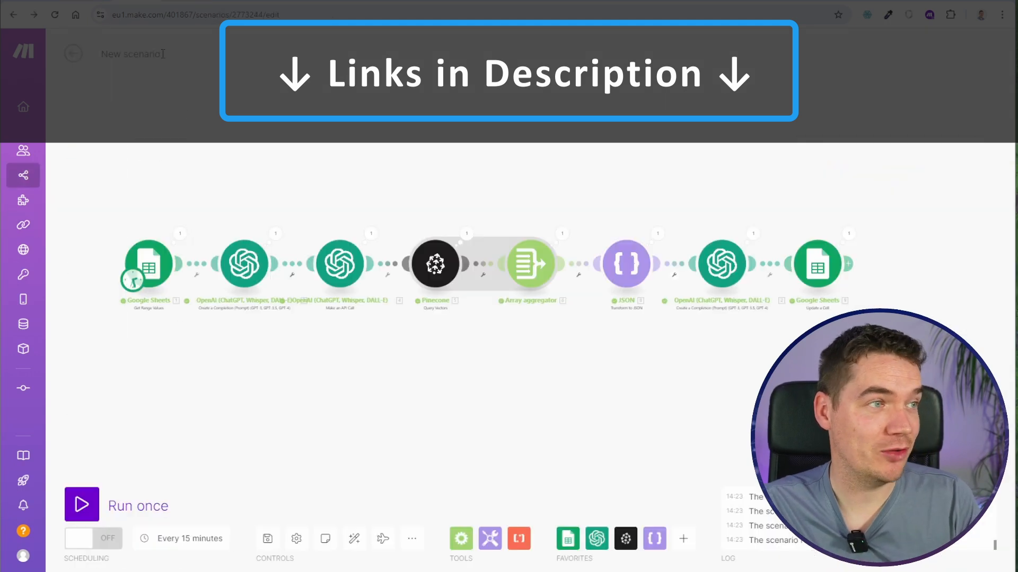
{"action": "scroll", "coordinate": [348, 214], "scroll_direction": "up", "scroll_amount": 4}
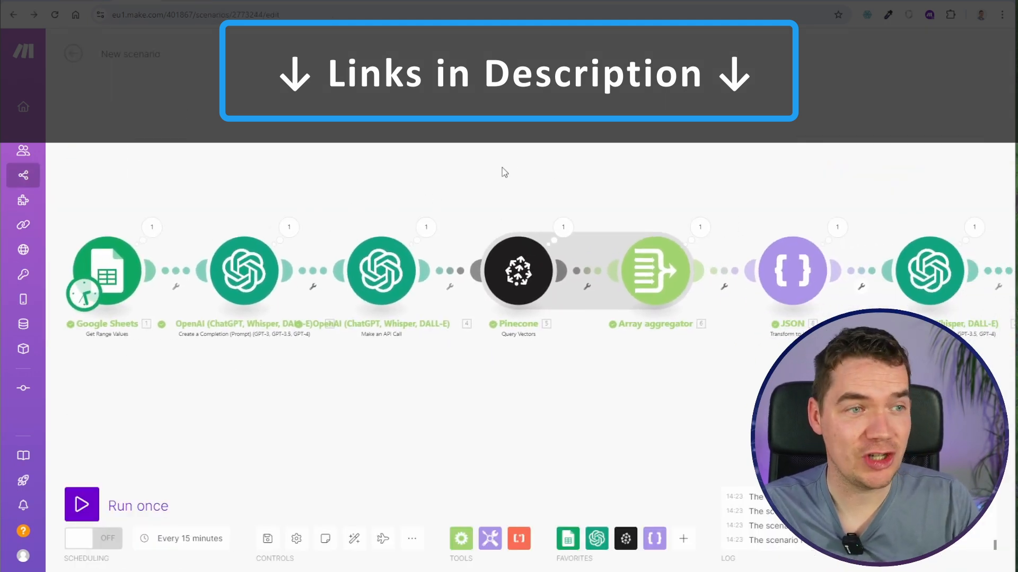
{"action": "left_click_drag", "start_coordinate": [504, 172], "coordinate": [395, 159]}
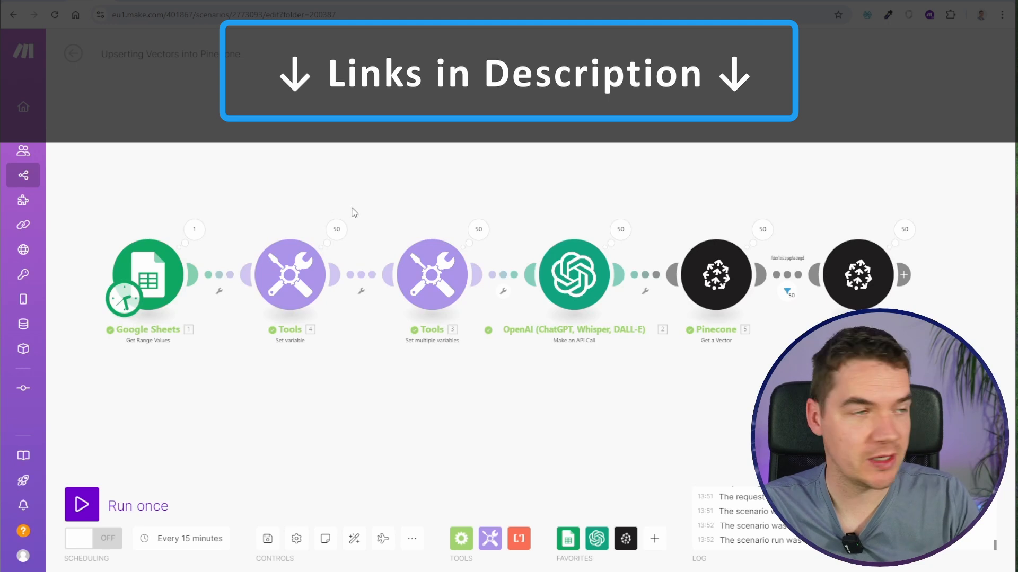
{"action": "left_click_drag", "start_coordinate": [332, 143], "coordinate": [286, 150]}
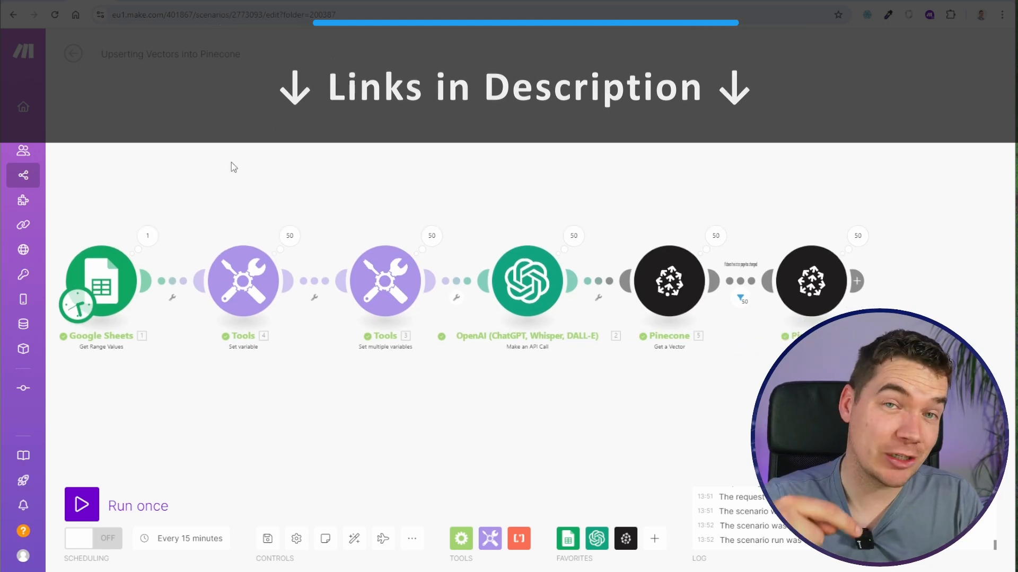